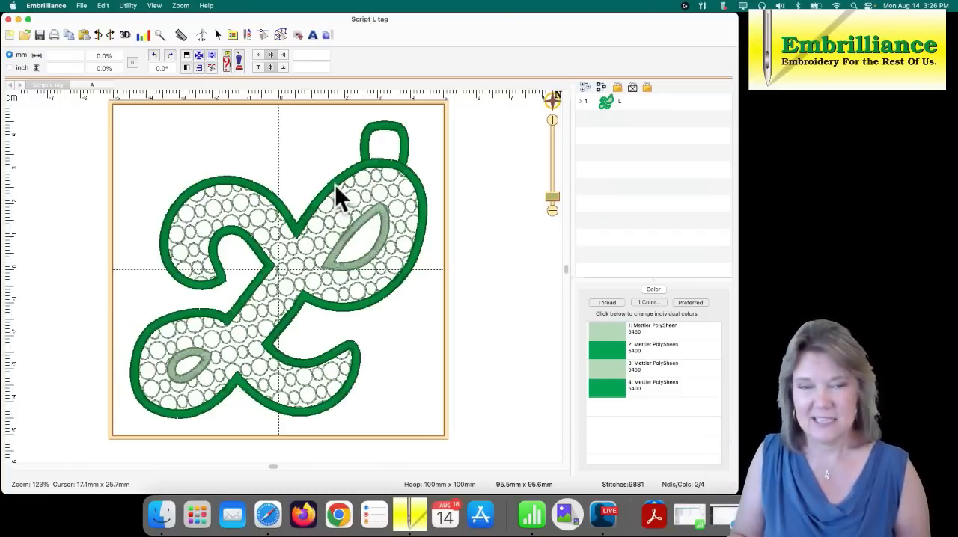
- Create a new design page and set its PES hoop to 100mm x 100mm
click(9, 35)
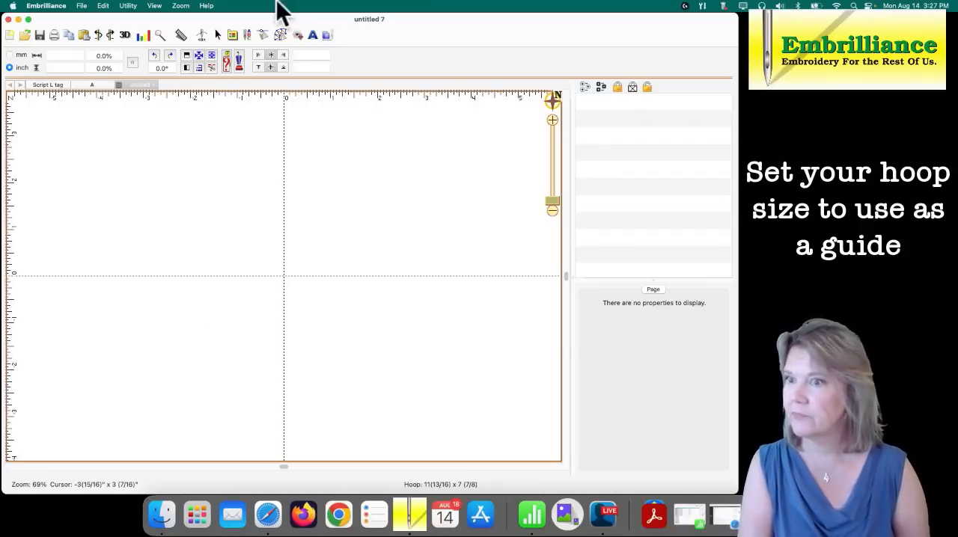
click(236, 34)
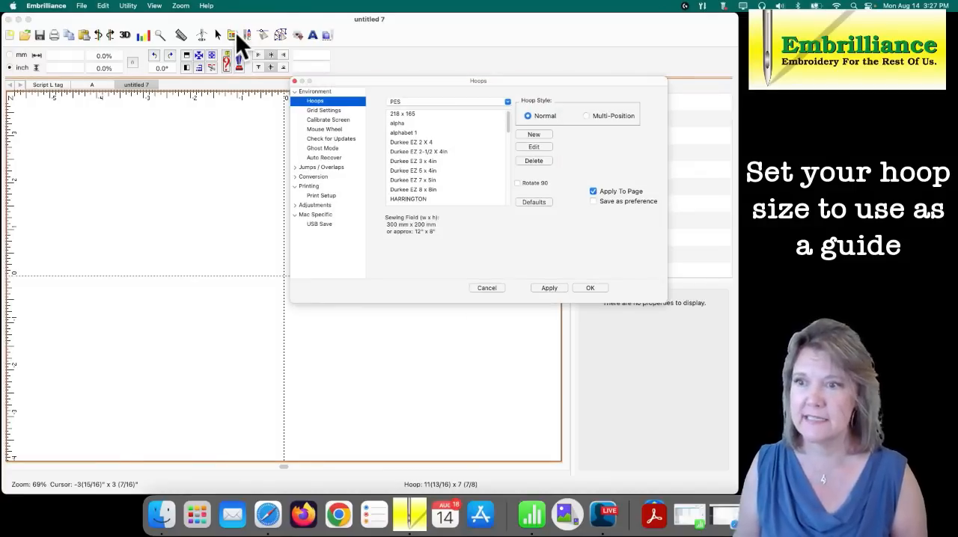
drag(508, 128, 514, 193)
click(436, 126)
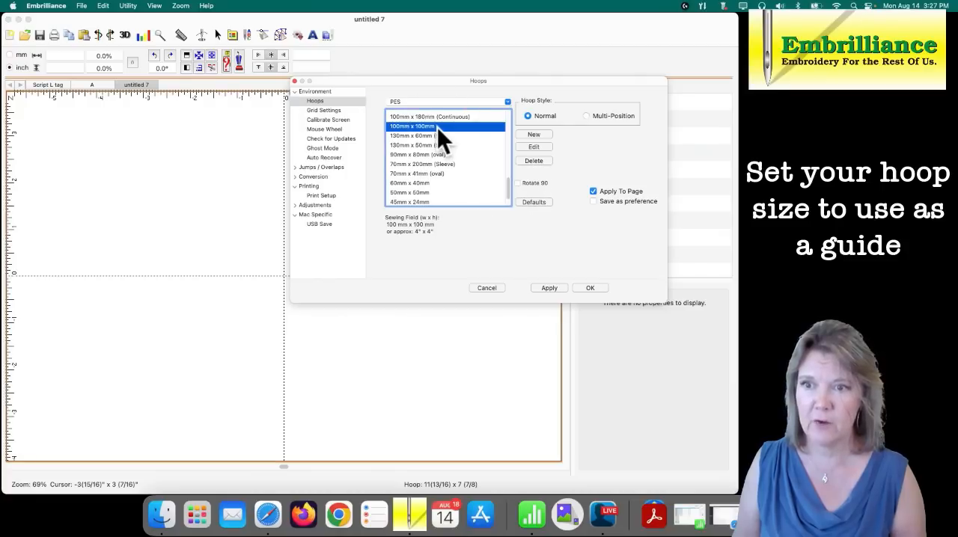
click(541, 287)
click(589, 288)
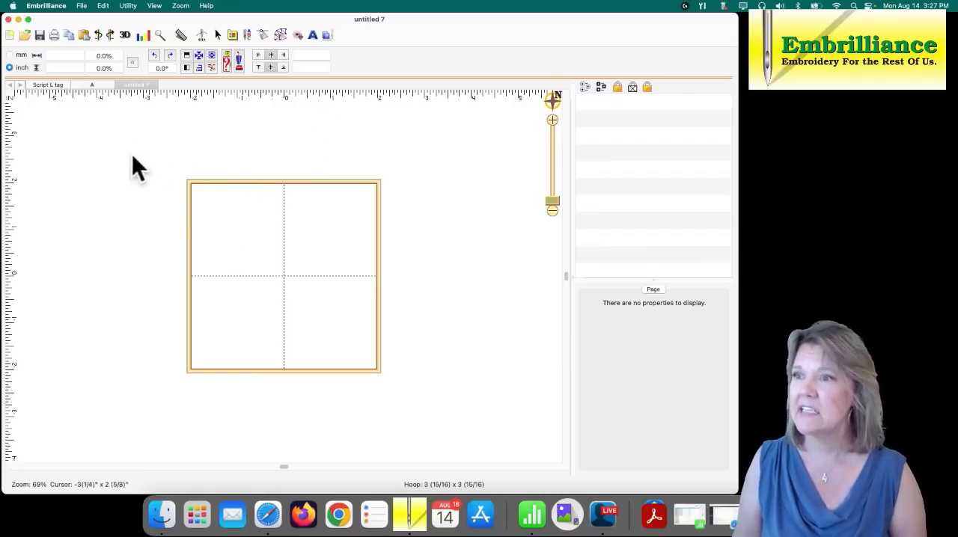
- Save the page as a working file named "A luggage tag" in the Luggage Tag folder
click(79, 7)
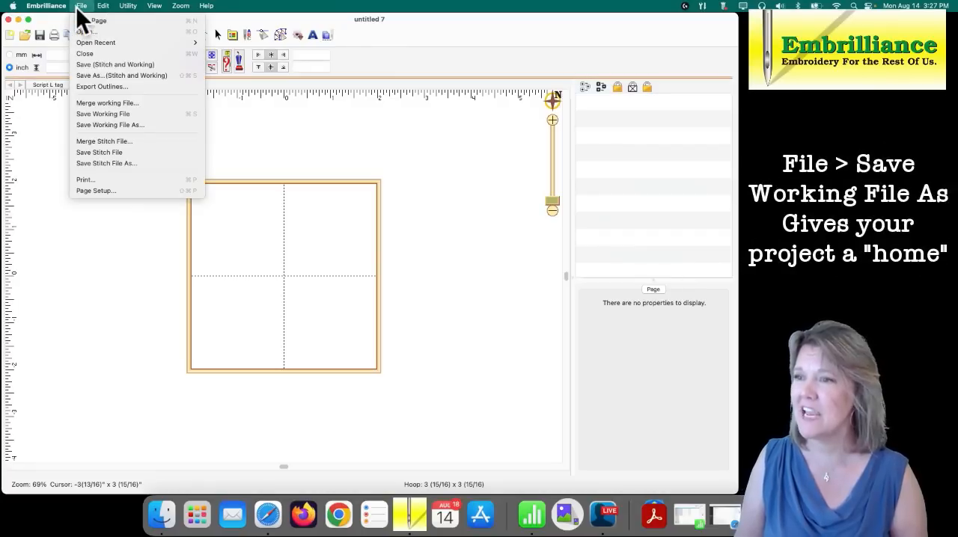
click(115, 125)
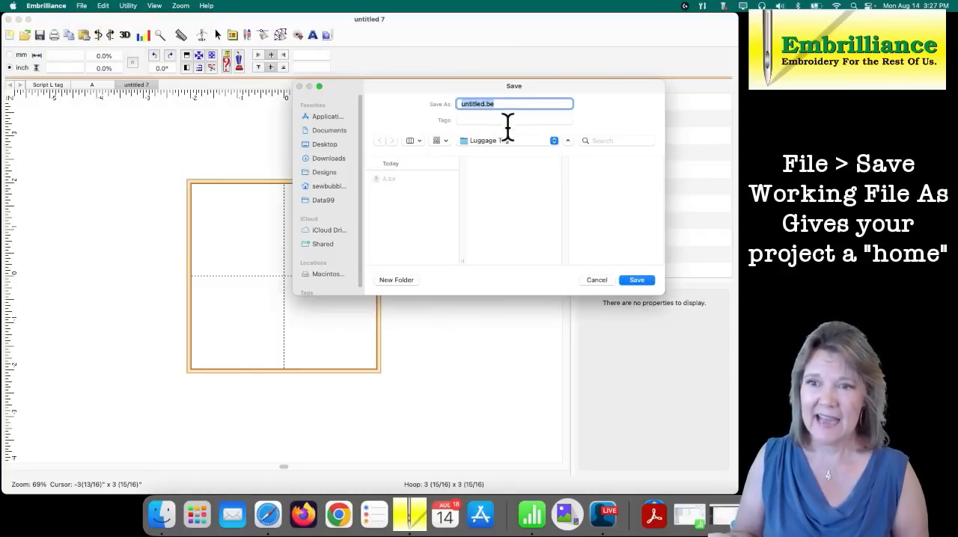
text(A)
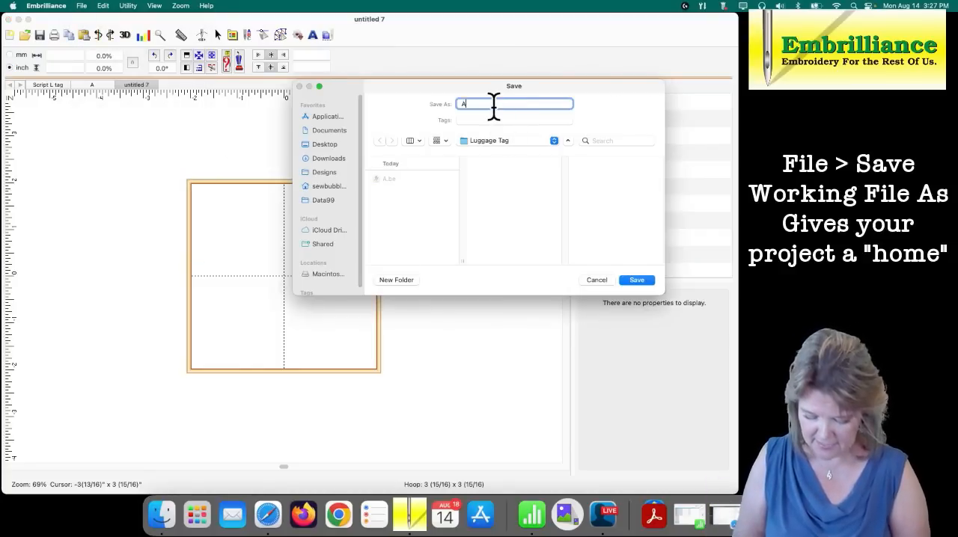
text( lu)
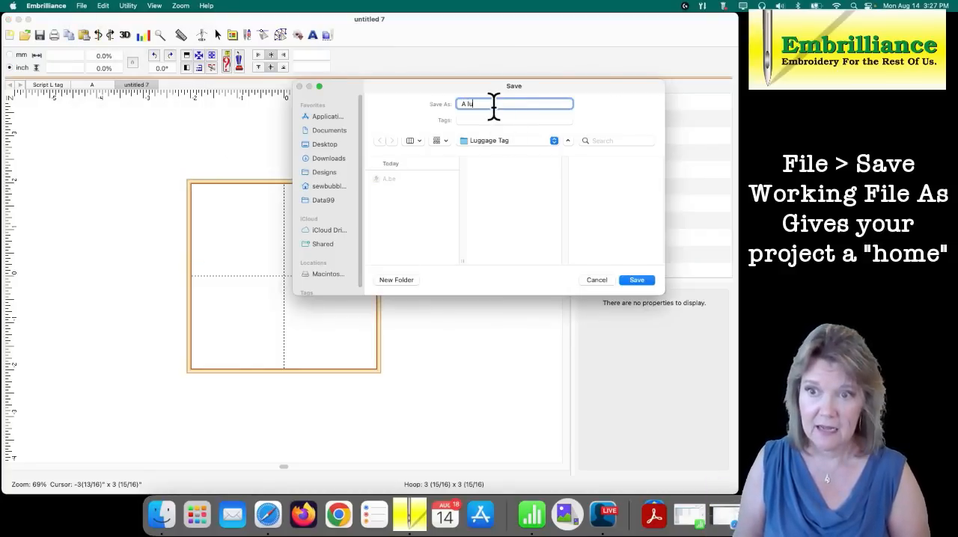
text(ggage tag)
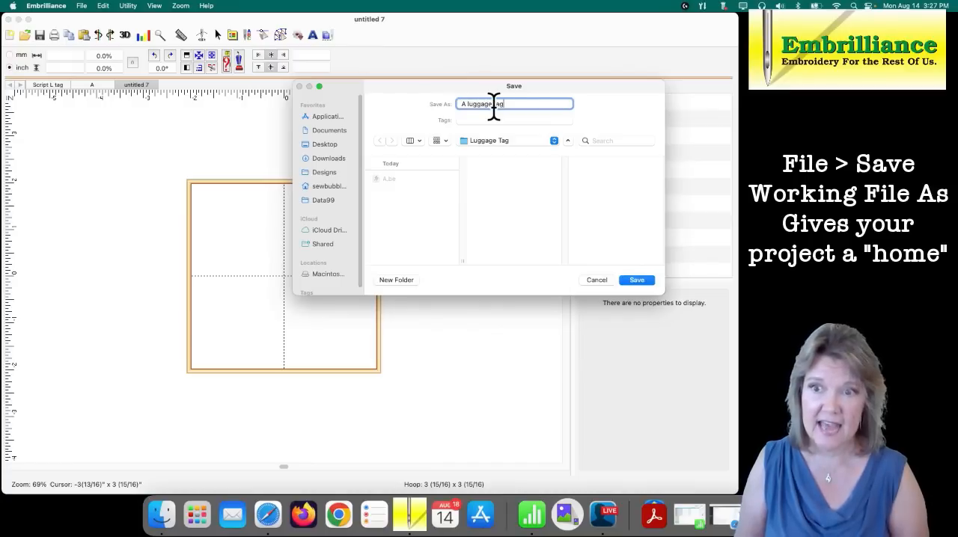
click(636, 280)
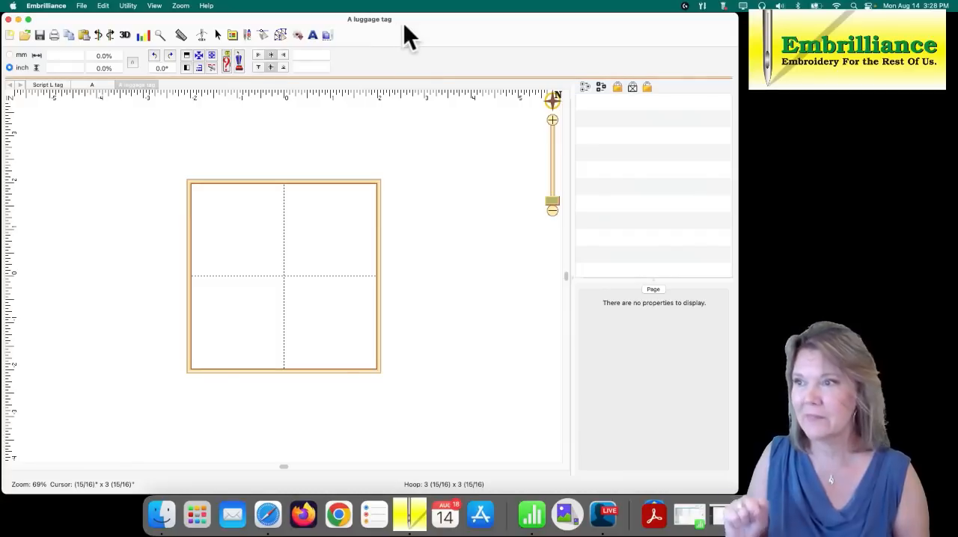
- Insert the letter "A" as a TrueType outline in the Milestone Free Version font, Script style
click(280, 34)
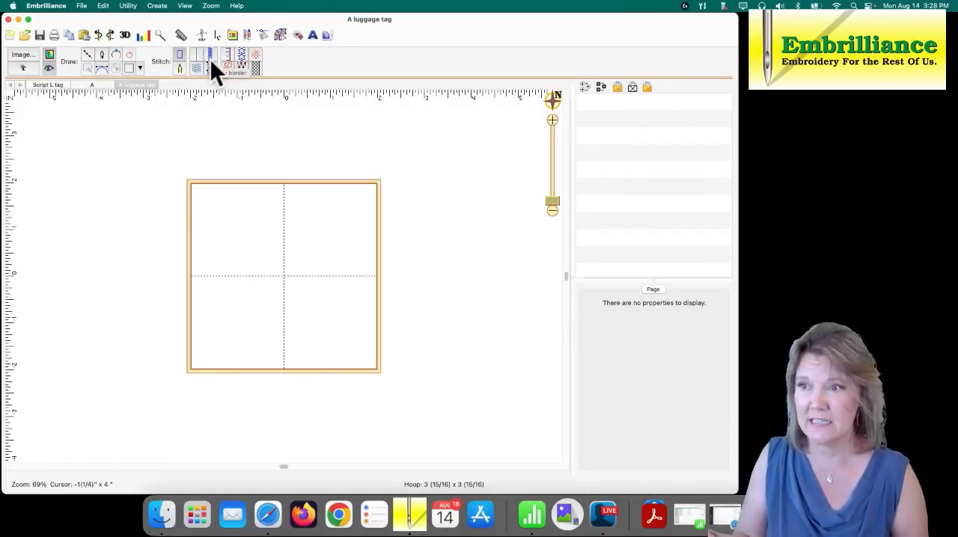
click(23, 68)
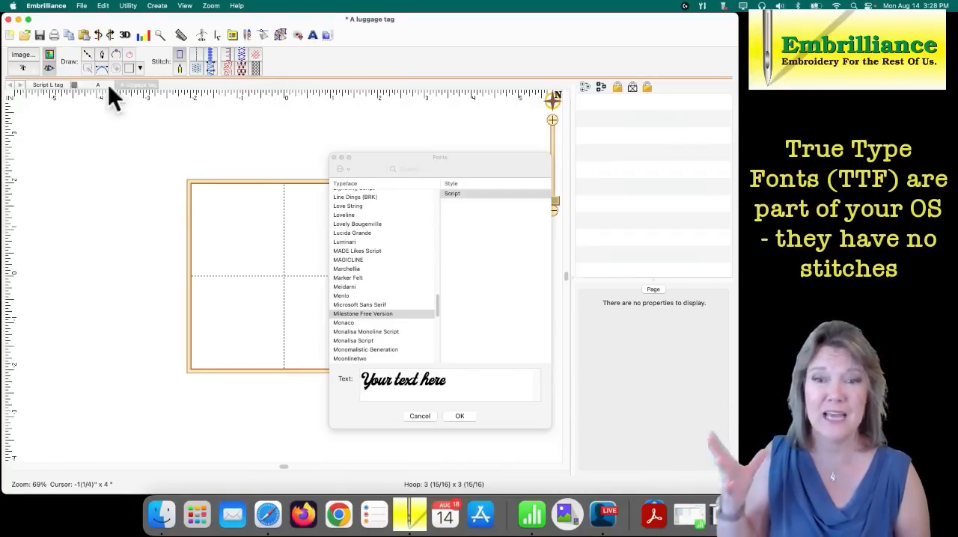
drag(400, 158, 399, 76)
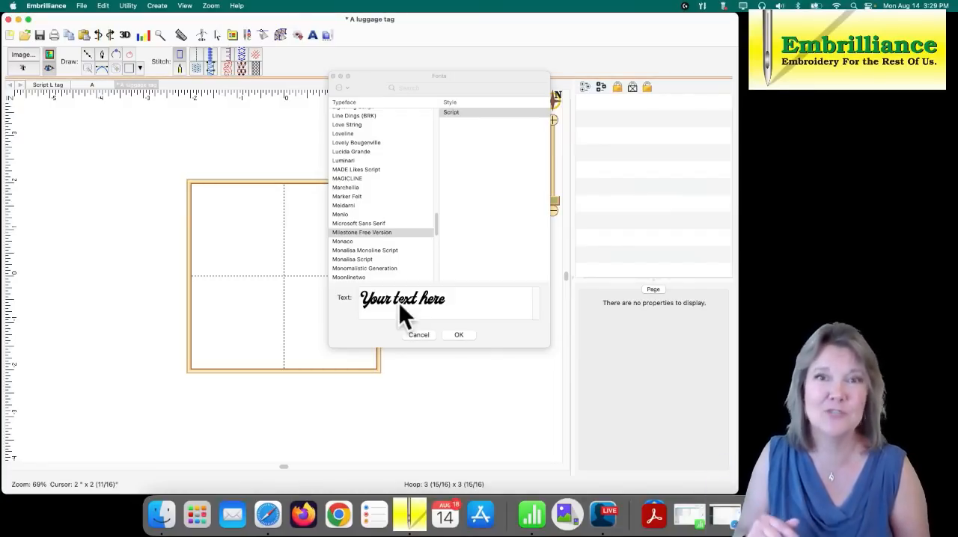
click(457, 297)
drag(456, 297, 321, 301)
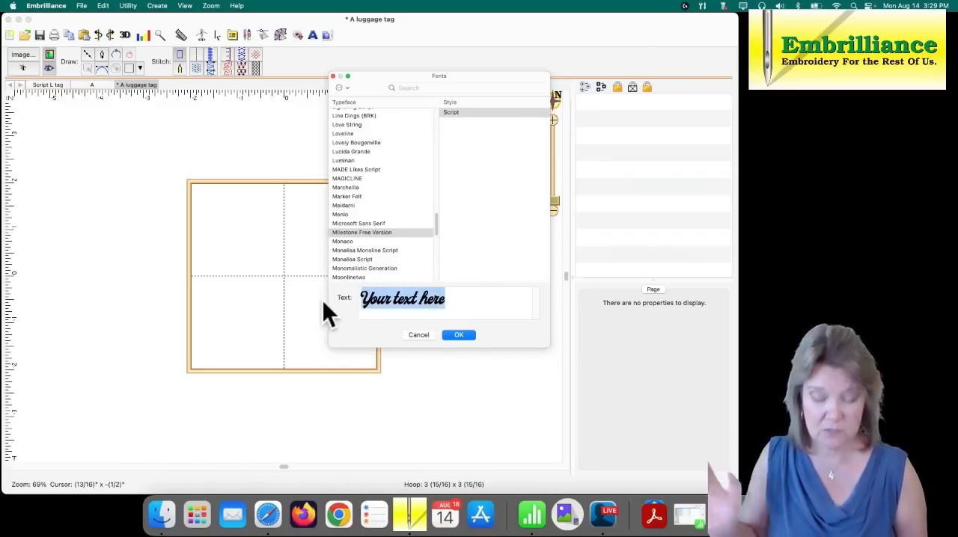
text(A)
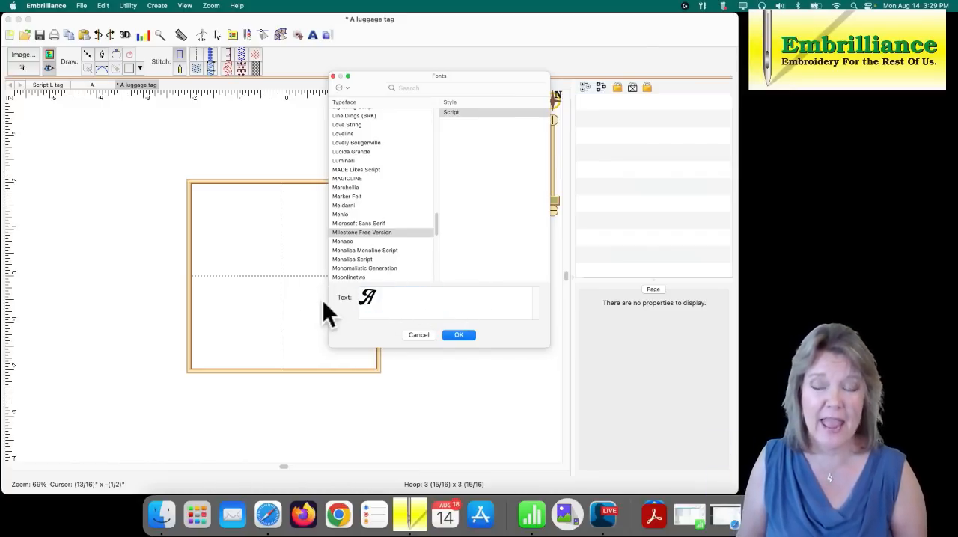
click(452, 334)
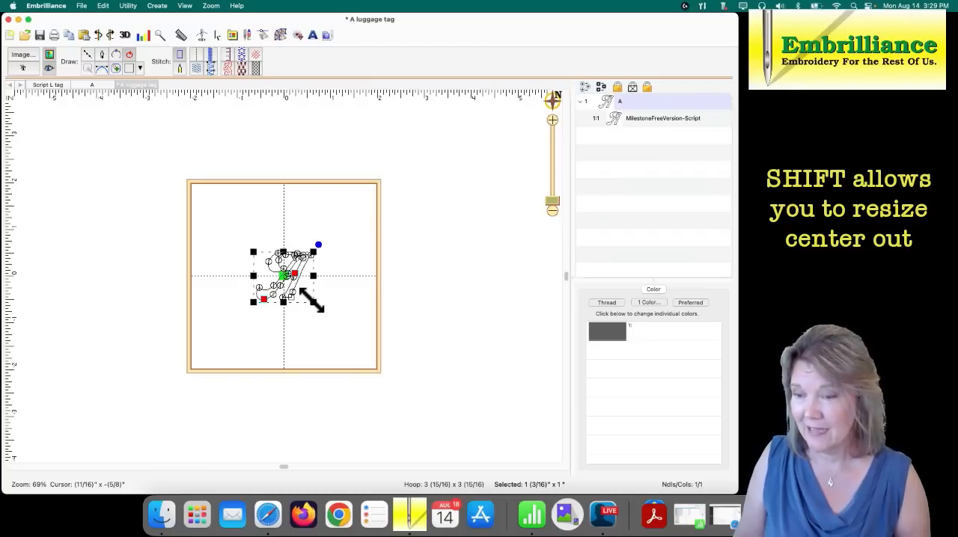
- Enlarge the letter A outline from its center to about 3 by 2 5/8 inches and save the working file
drag(313, 301, 390, 371)
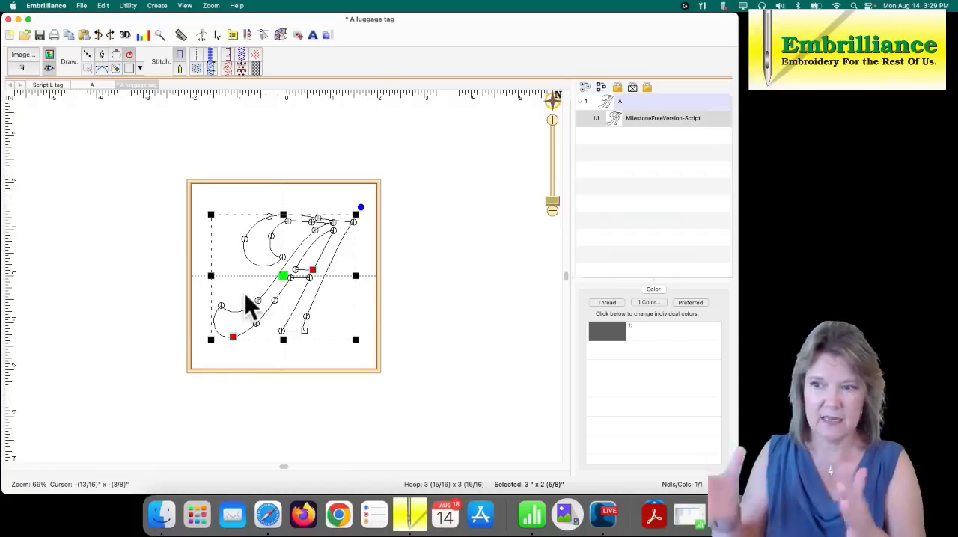
double_click(508, 486)
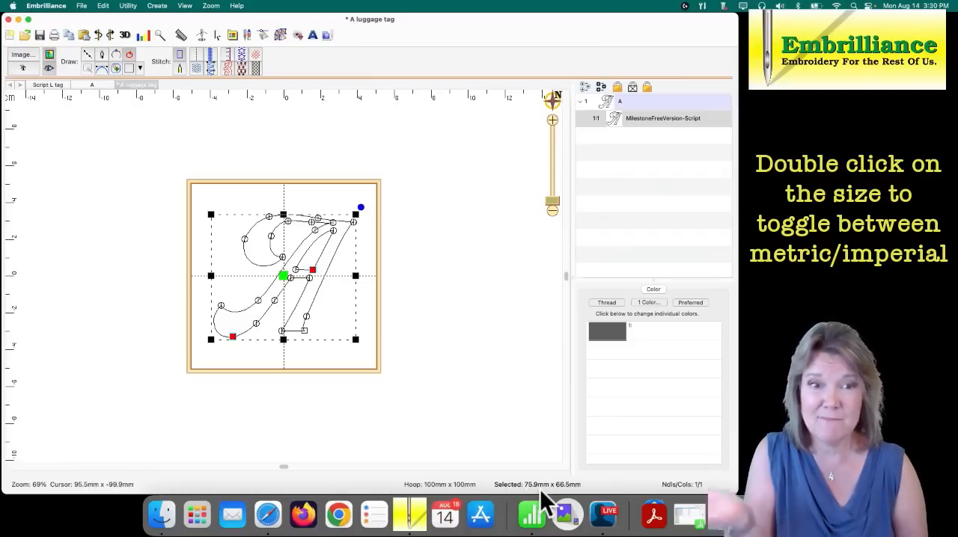
double_click(515, 485)
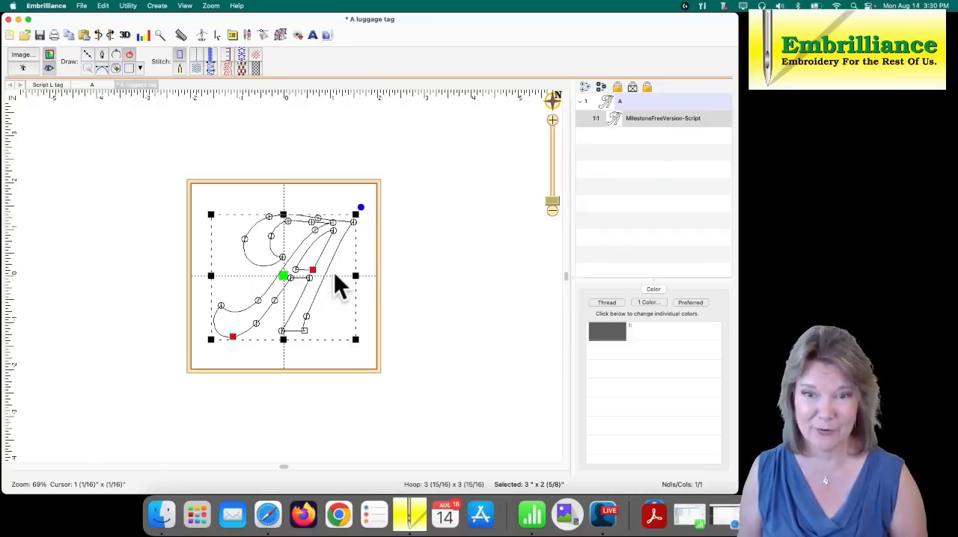
key(super+s)
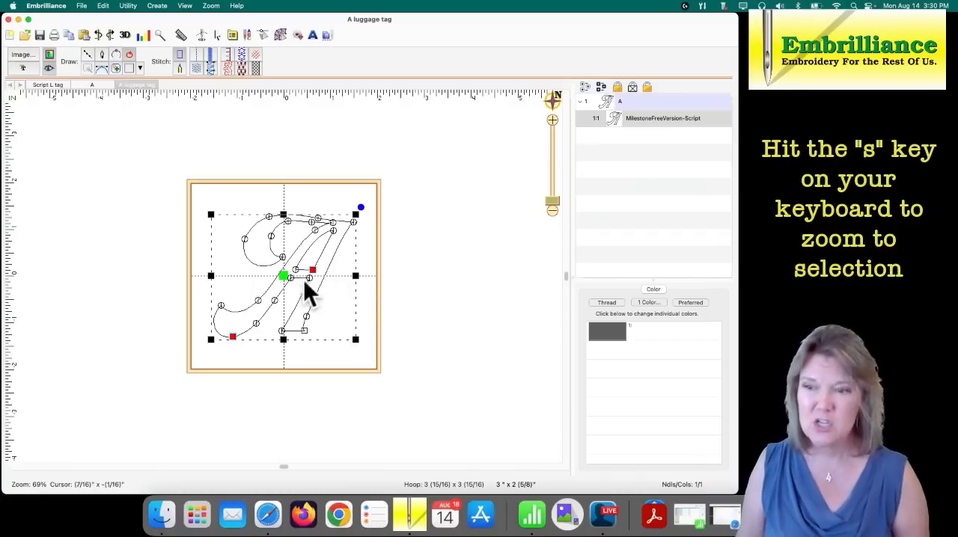
- Extend the A's upper-right tip node up and outward, and adjust its curve handle along the outer diagonal edge
click(348, 282)
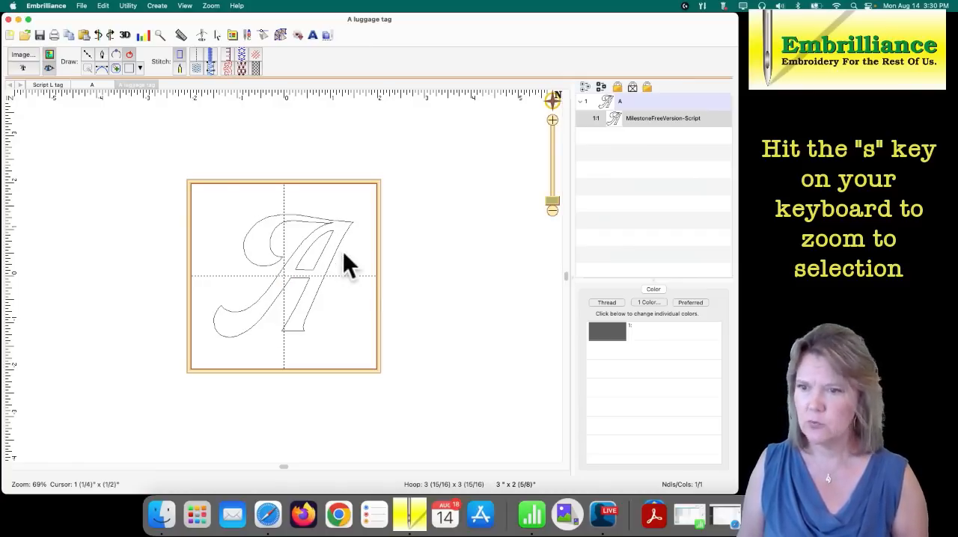
click(322, 258)
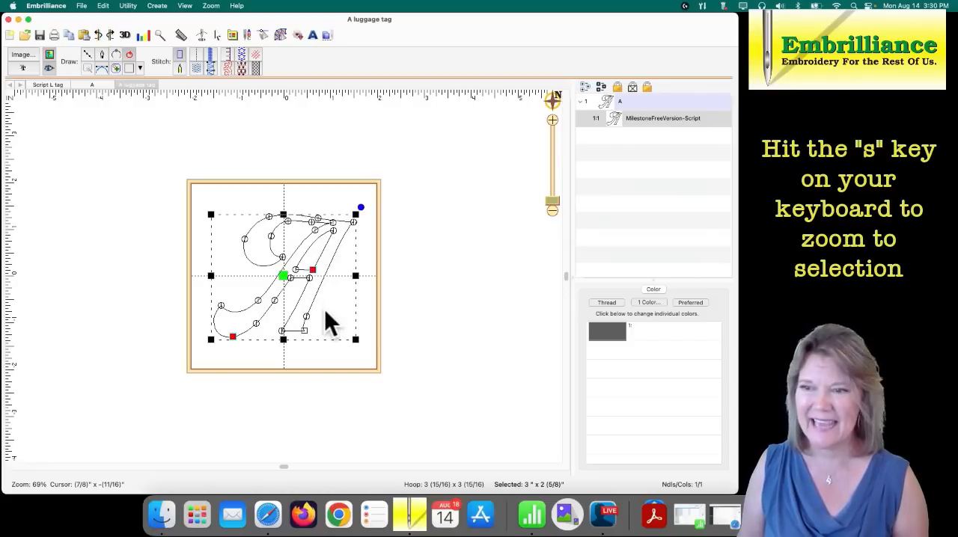
key(s)
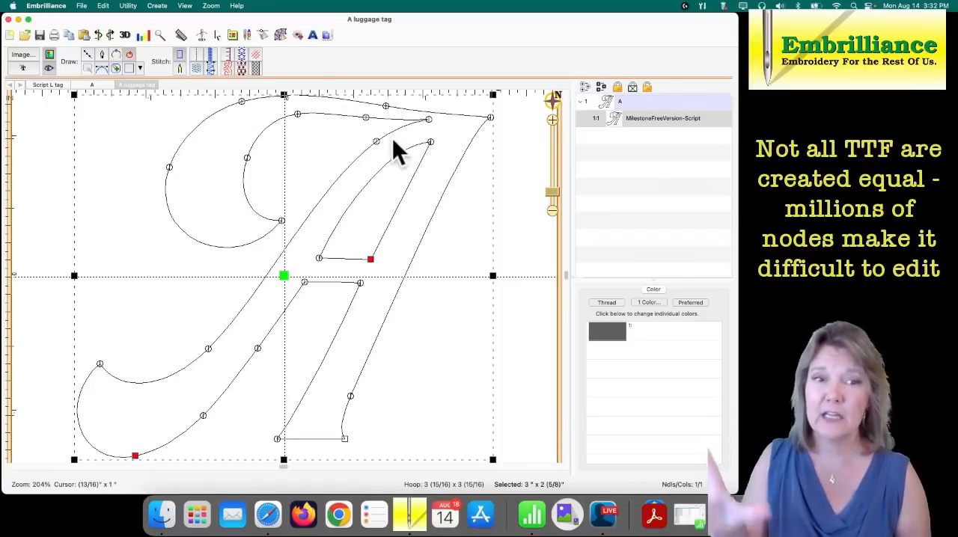
click(491, 118)
mouse_move(491, 118)
mouse_down()
mouse_move(509, 100)
mouse_move(488, 107)
mouse_move(496, 116)
mouse_move(476, 99)
mouse_up()
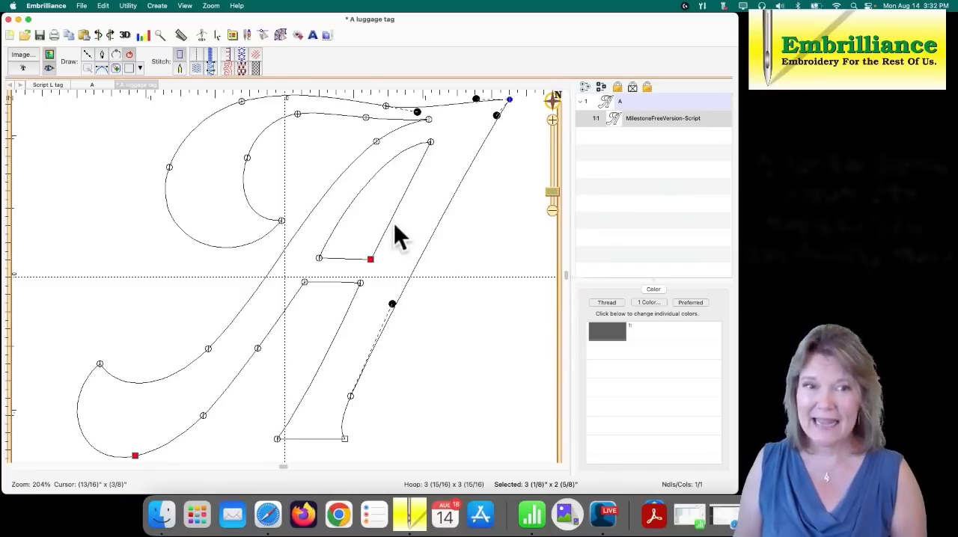
key(space)
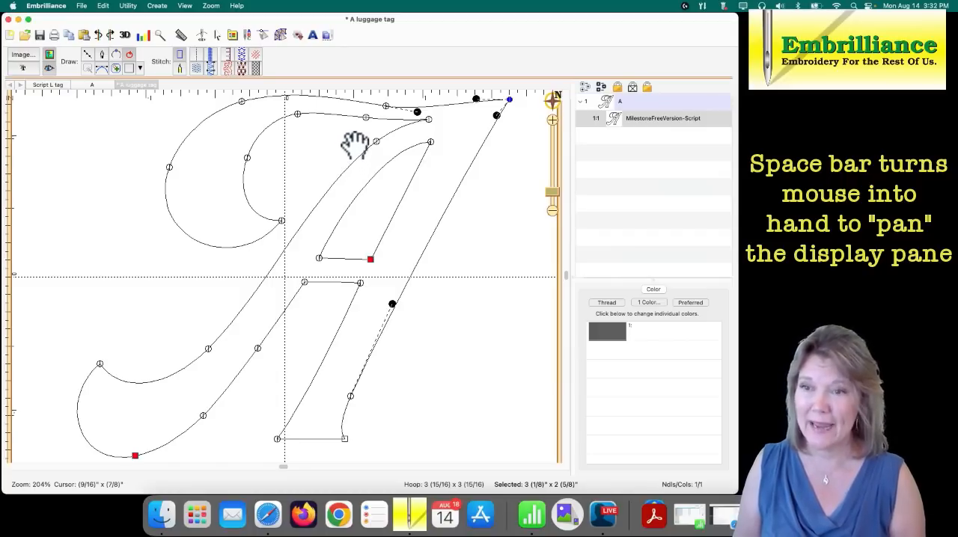
drag(349, 129, 318, 224)
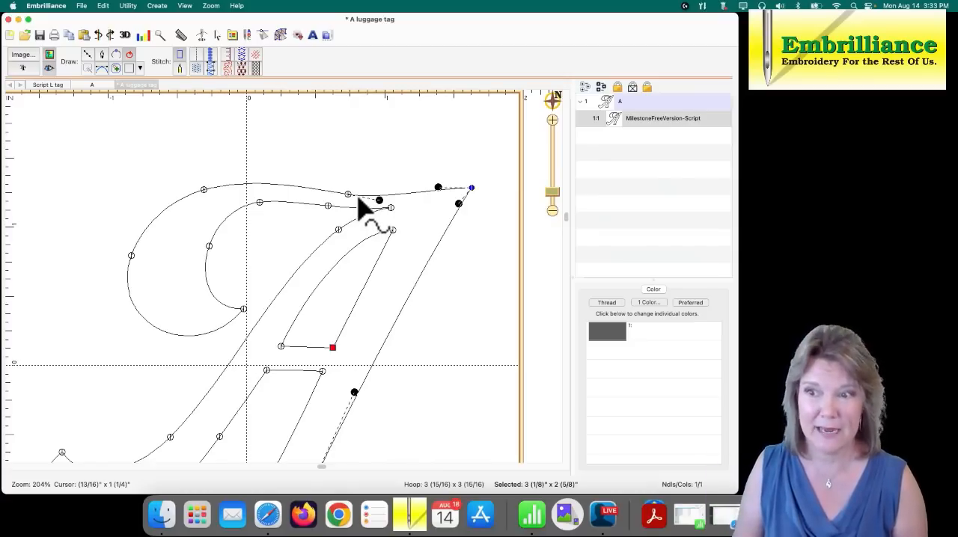
click(456, 207)
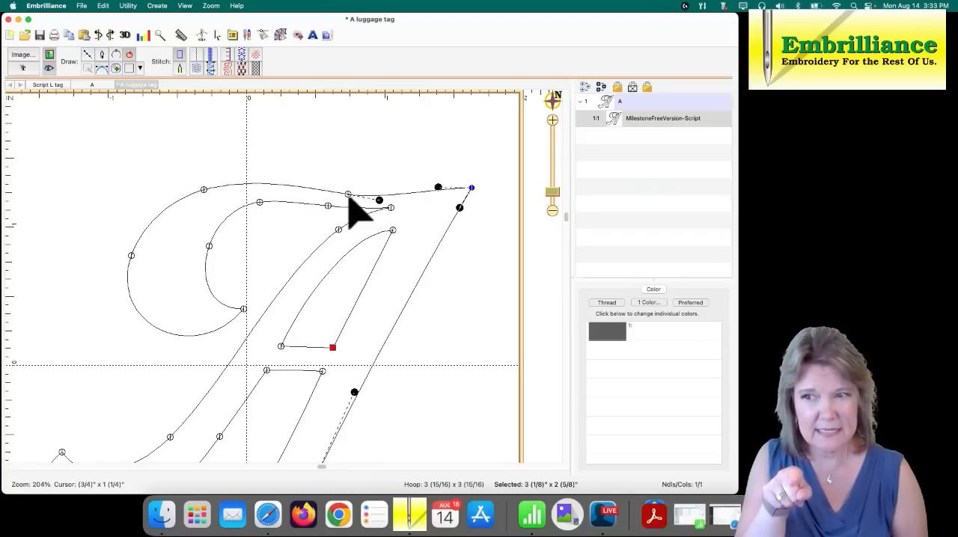
- Raise the node on the A's top edge, make it a Curved node, and adjust its handle to smooth the top curve
drag(348, 195, 349, 181)
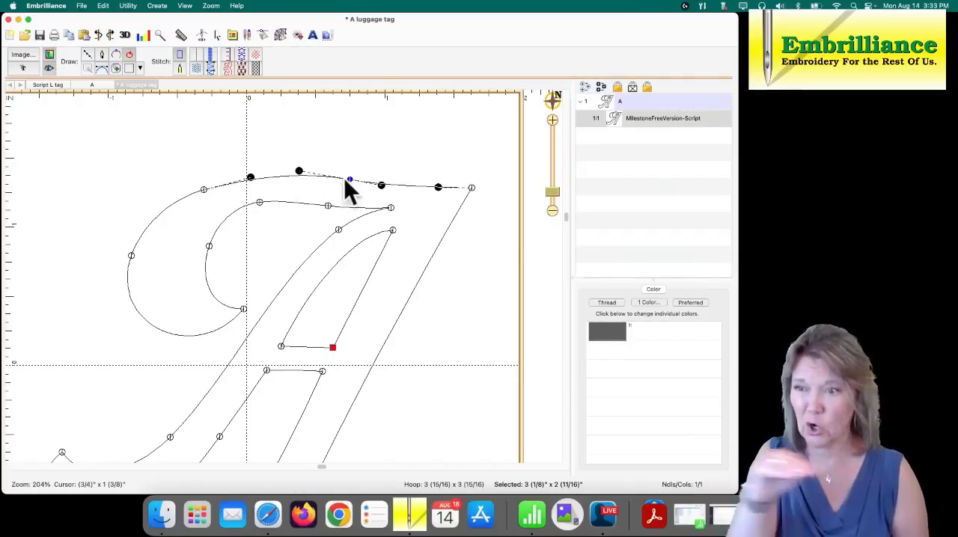
drag(382, 184, 379, 161)
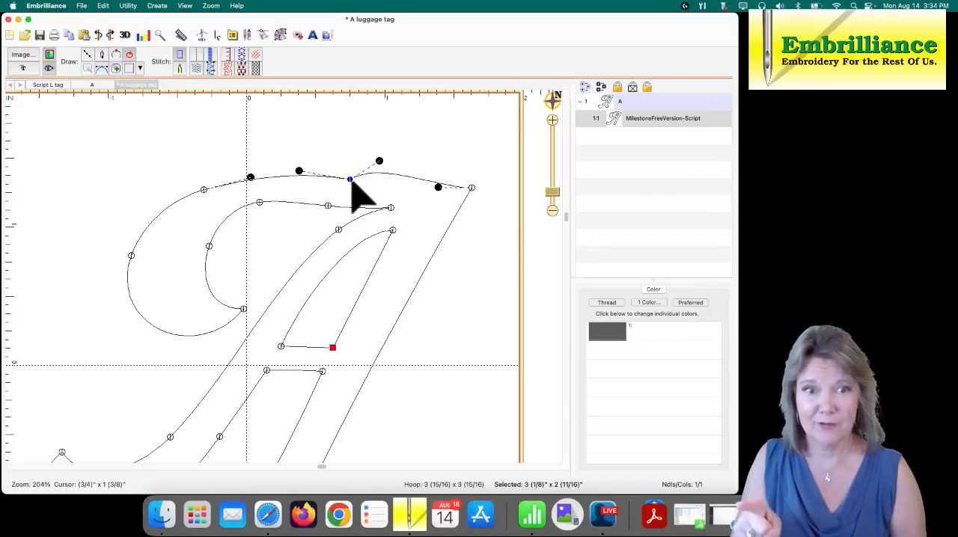
right_click(350, 181)
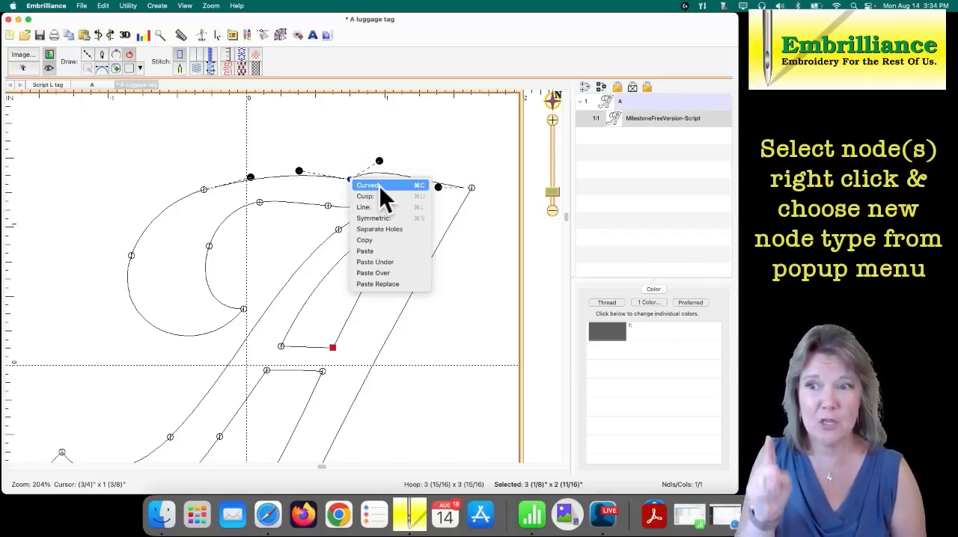
click(380, 187)
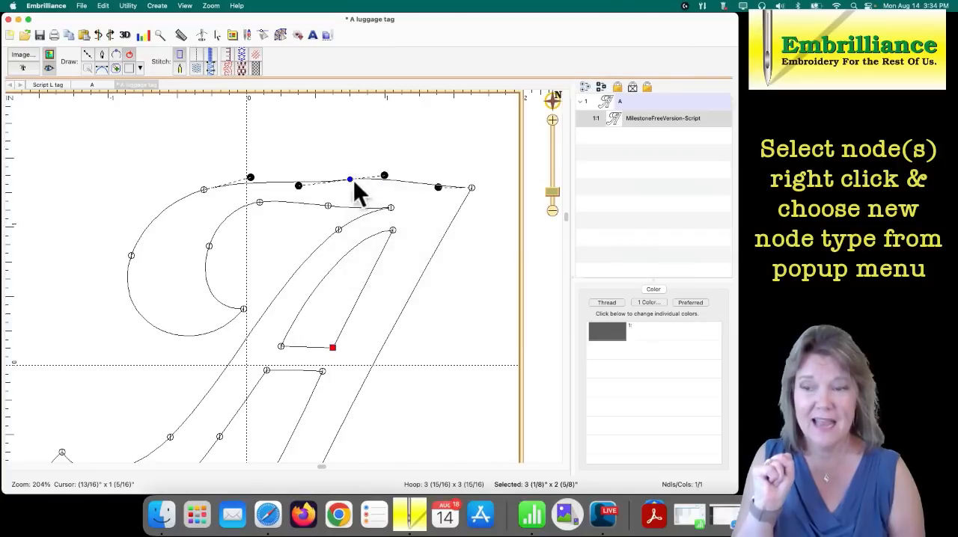
click(347, 173)
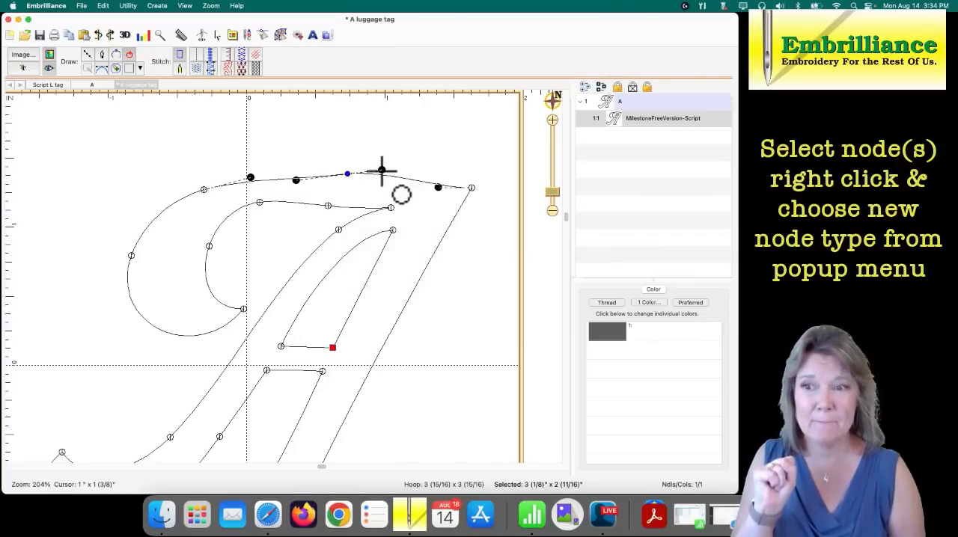
drag(382, 167, 385, 177)
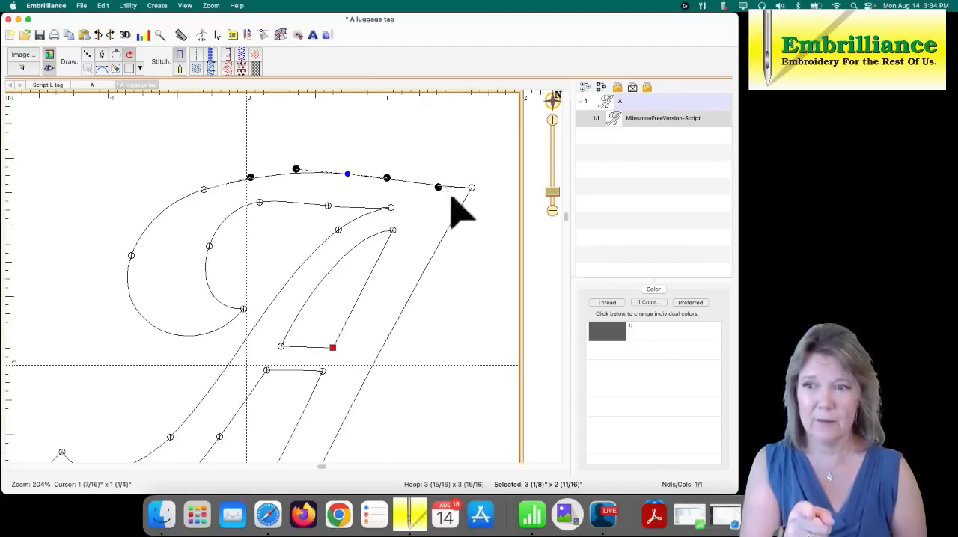
- Select the group of nodes around the A's upper-left swash and convert them all to Curved nodes
mouse_move(357, 148)
mouse_down()
mouse_move(240, 154)
mouse_move(149, 182)
mouse_move(74, 235)
mouse_move(102, 278)
mouse_move(170, 284)
mouse_move(306, 231)
mouse_move(340, 241)
mouse_move(348, 206)
mouse_up()
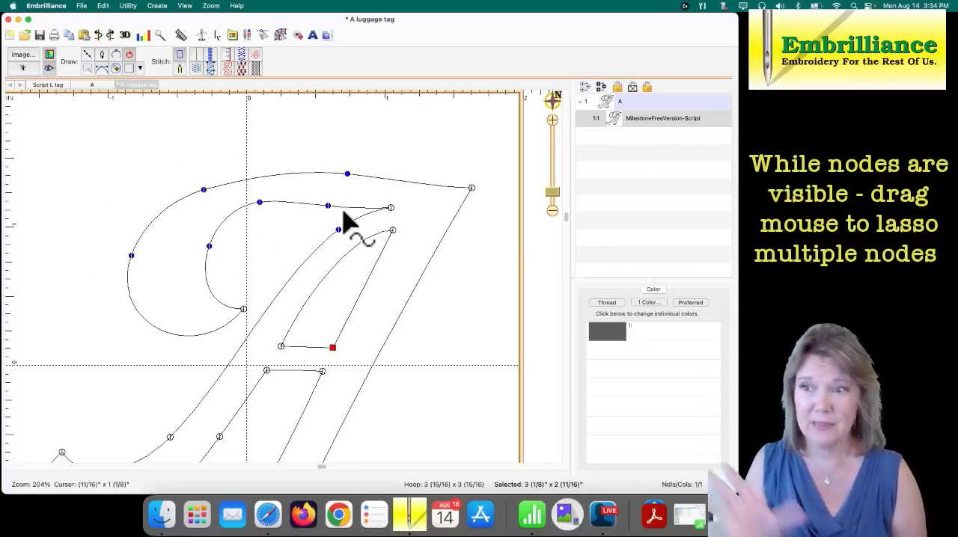
right_click(261, 205)
click(274, 208)
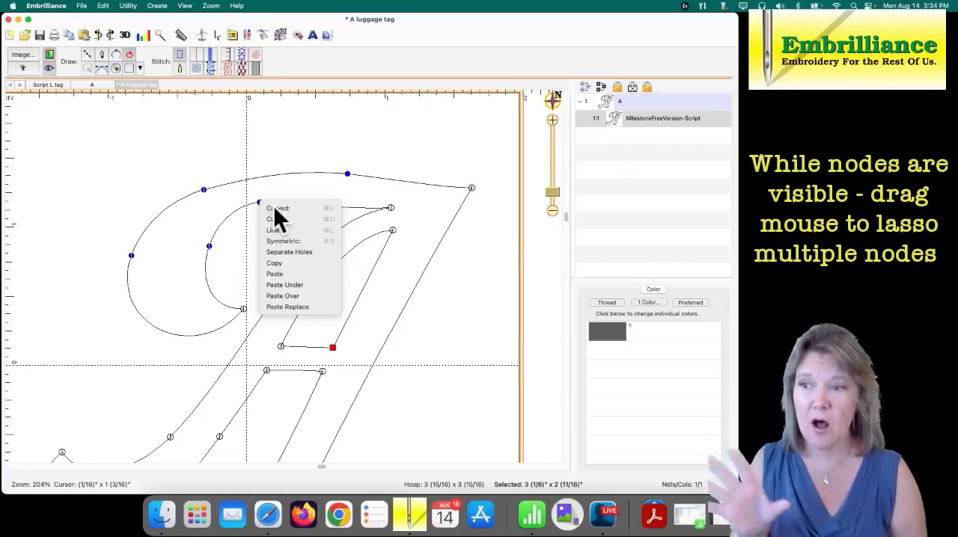
- Move the two nodes on the outer edge of the A's upper-left swash outward to widen the swash
click(292, 182)
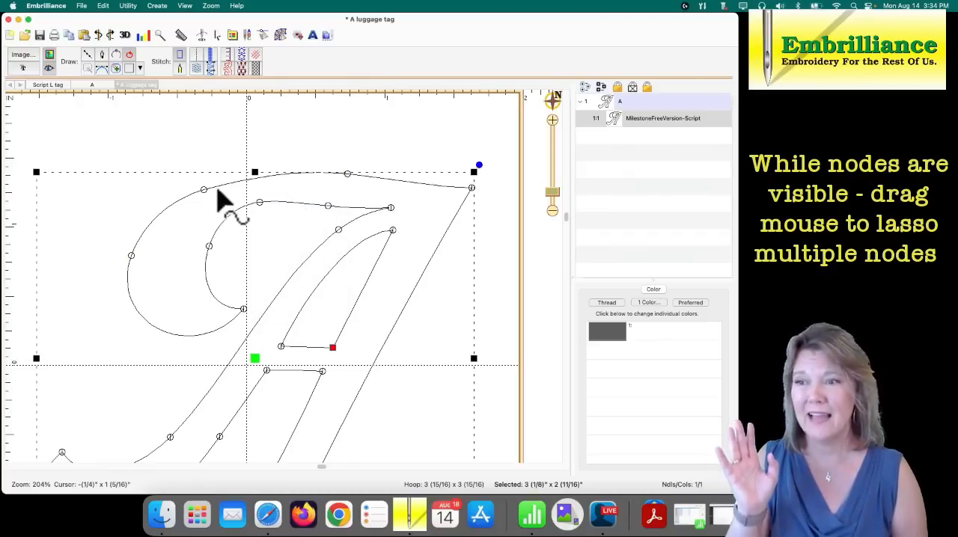
drag(204, 189, 199, 179)
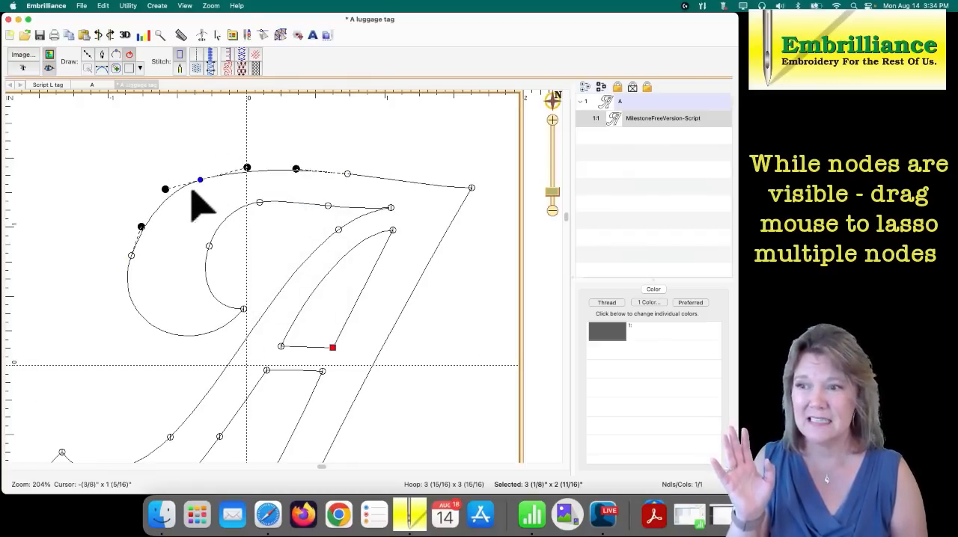
drag(131, 255, 126, 252)
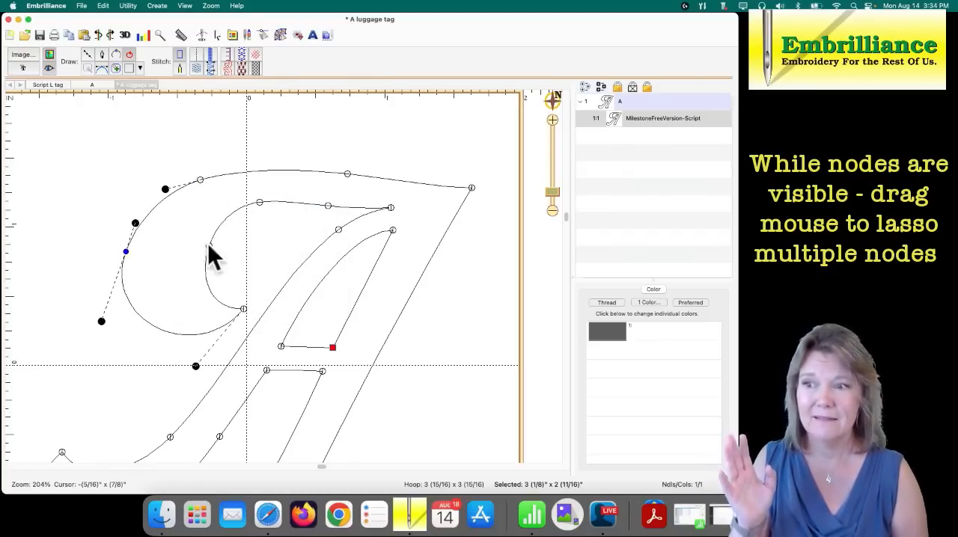
- Reposition the nodes along the swash's inner top edge and push the outermost left node slightly farther out
drag(260, 202, 363, 202)
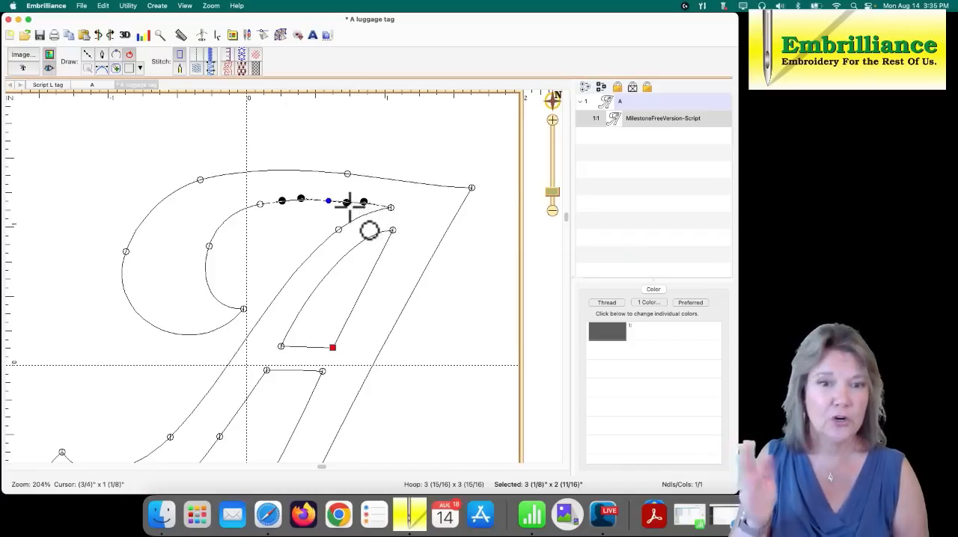
click(390, 208)
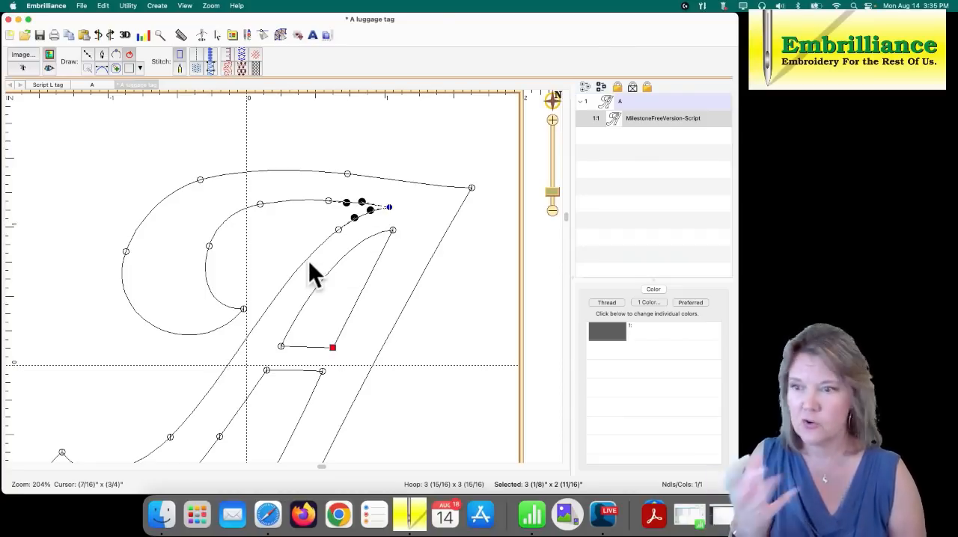
click(261, 206)
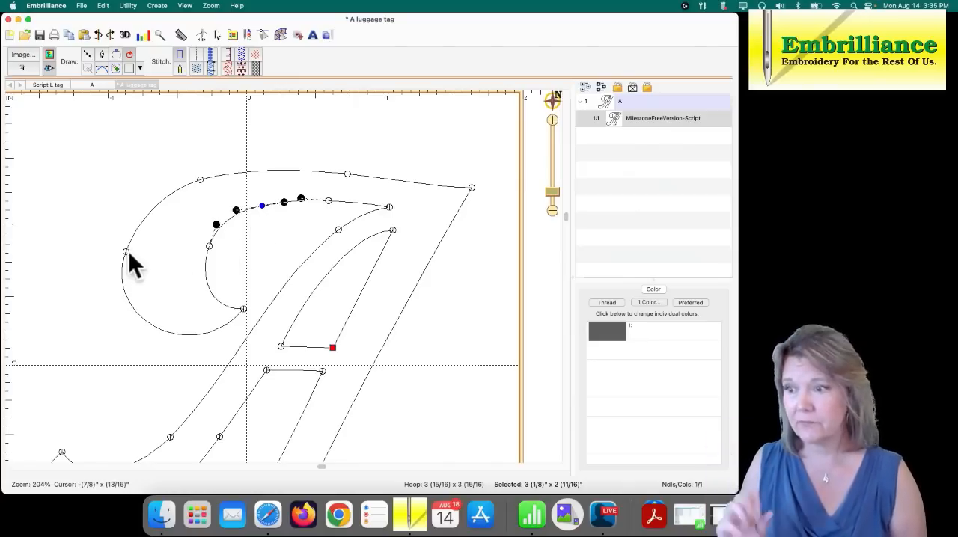
drag(127, 253, 121, 250)
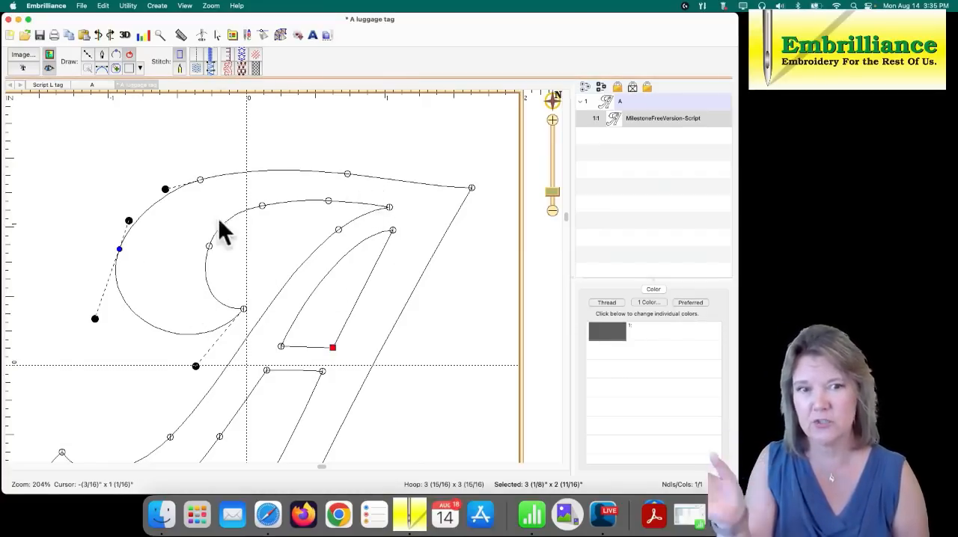
- Raise the A's upper-right tip node and the neighboring top-edge node, and adjust the curve handle between them
drag(473, 186, 479, 175)
drag(348, 175, 347, 163)
click(477, 176)
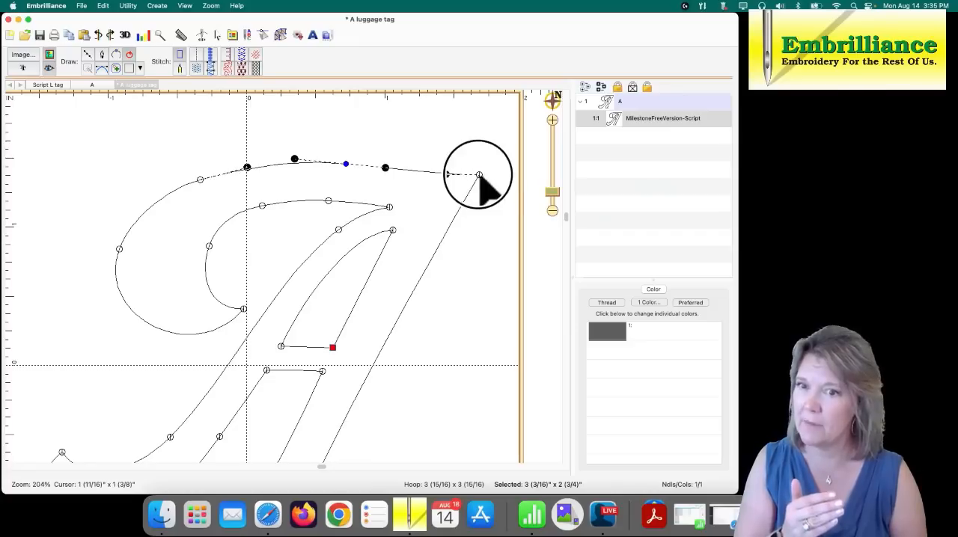
click(444, 167)
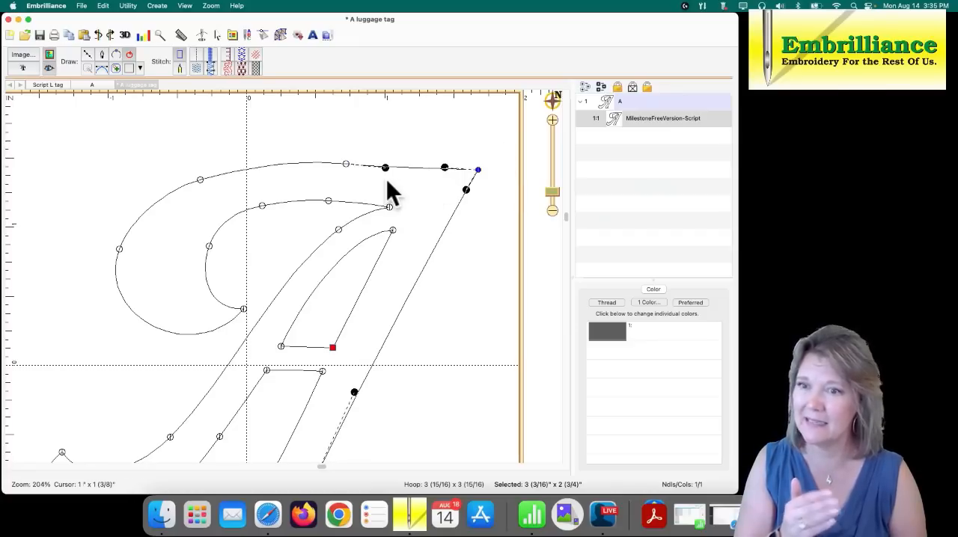
drag(384, 166, 386, 161)
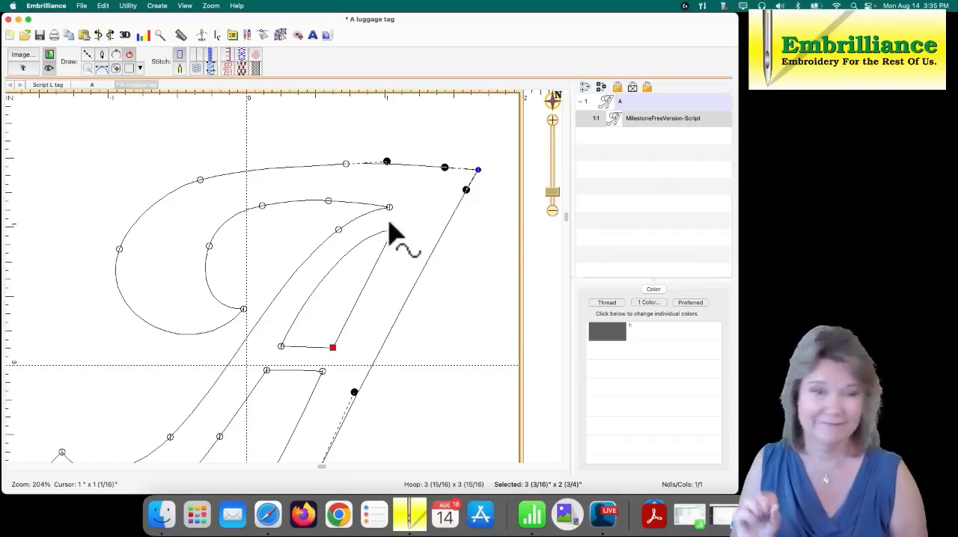
- Pull the inner tip node inward, slide the node below it down the inner diagonal, and adjust their curve handles
click(378, 210)
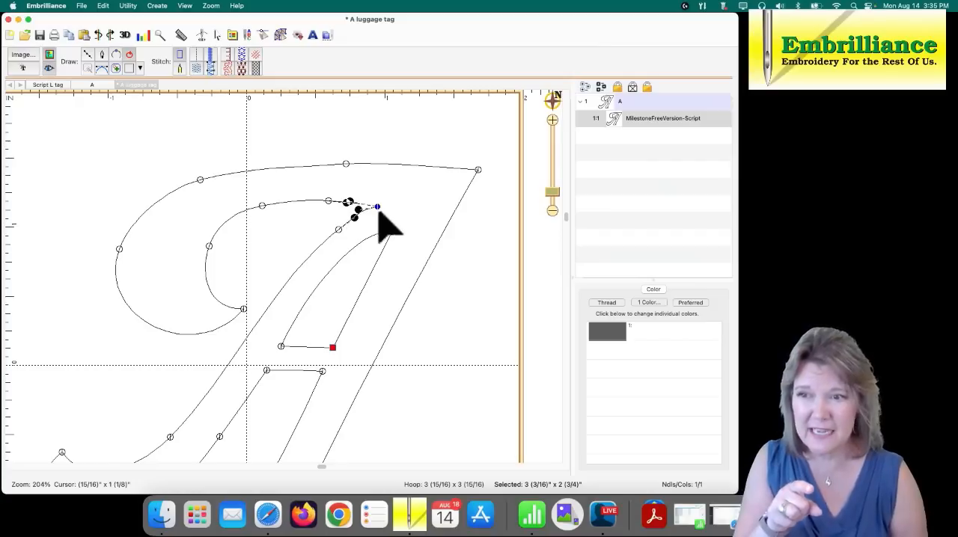
click(340, 231)
drag(339, 232, 357, 215)
click(358, 210)
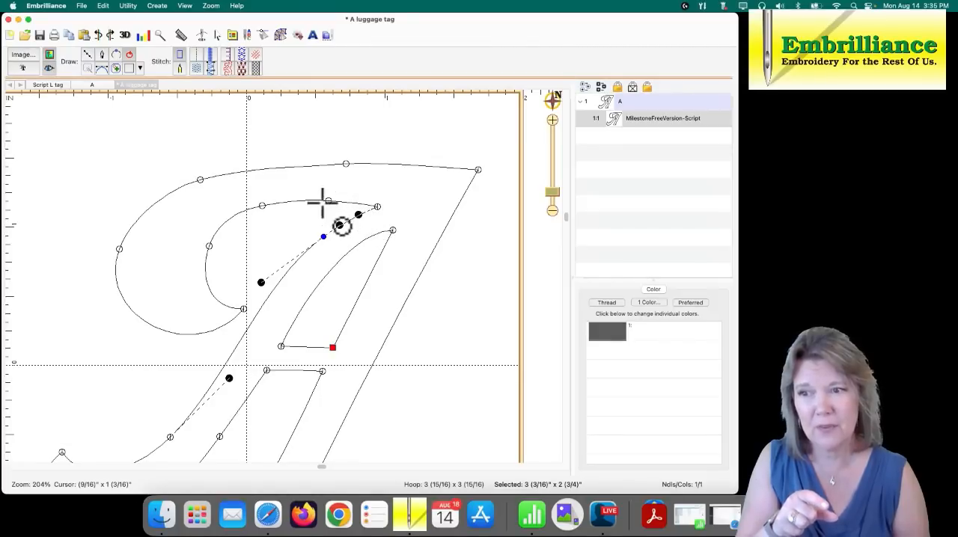
click(377, 207)
mouse_move(350, 202)
mouse_down()
mouse_move(363, 201)
mouse_move(346, 196)
mouse_up()
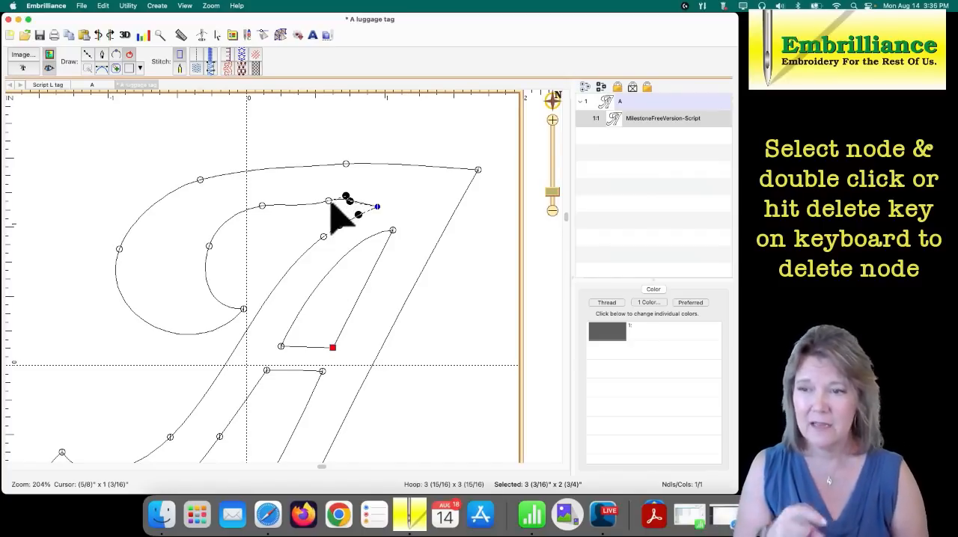
- Delete the extra node on the inner top edge beside the tip, and raise the two nodes on the outer top edge
click(329, 201)
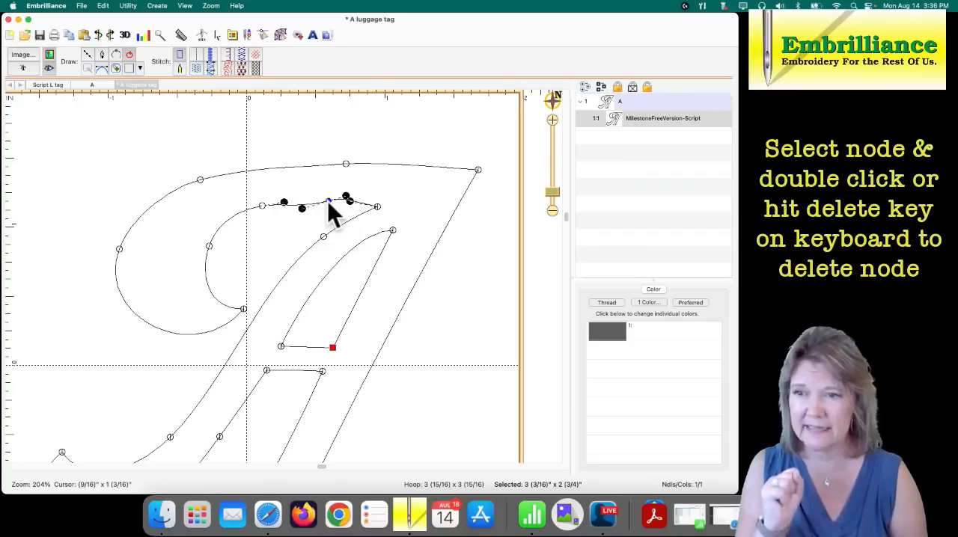
key(Delete)
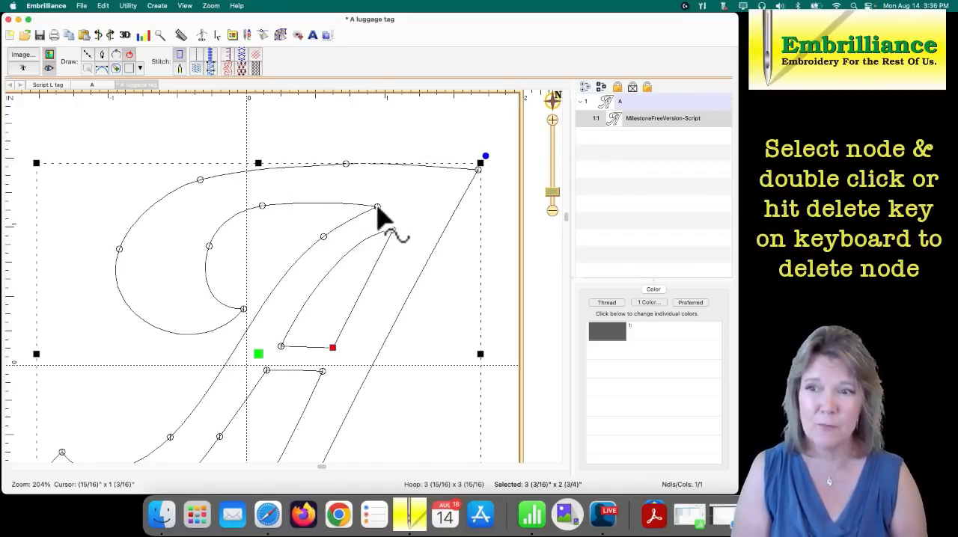
click(377, 207)
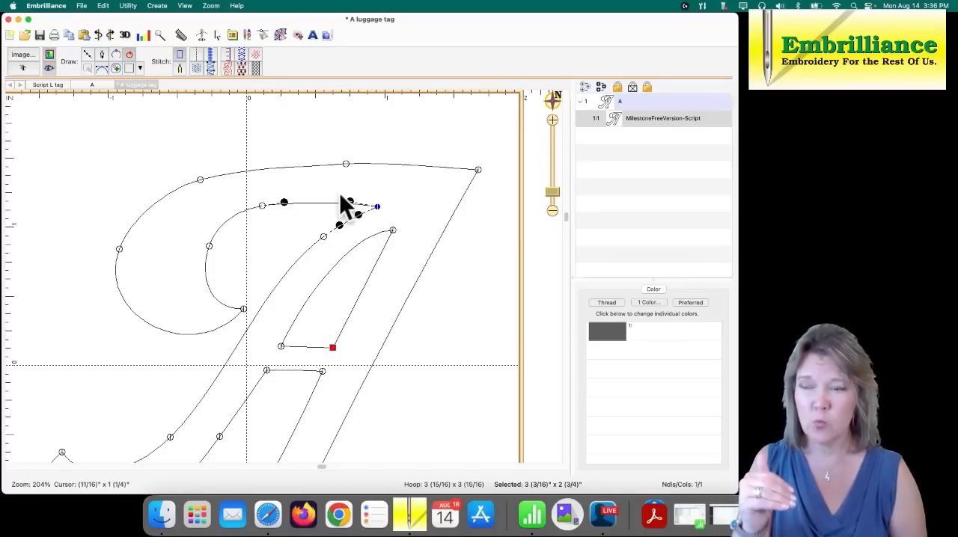
click(196, 180)
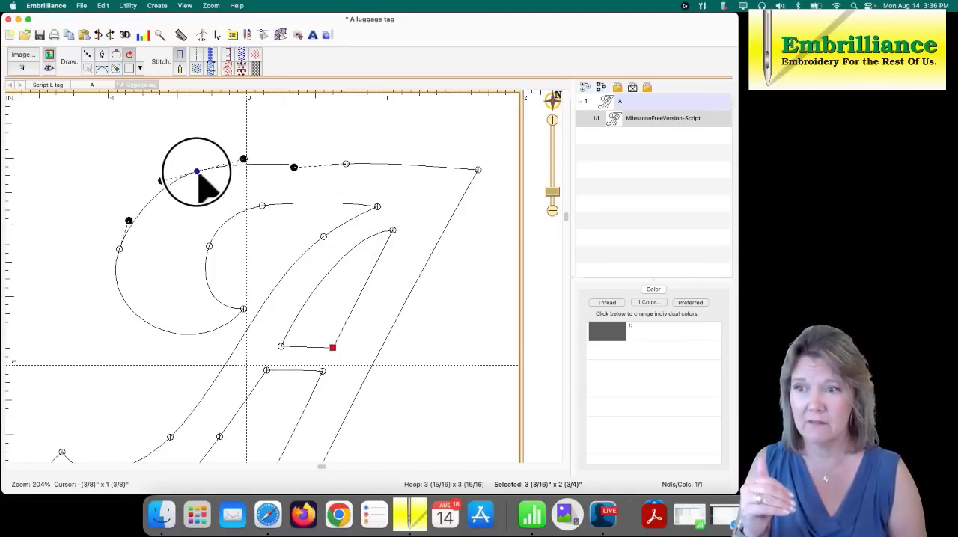
drag(346, 162, 338, 157)
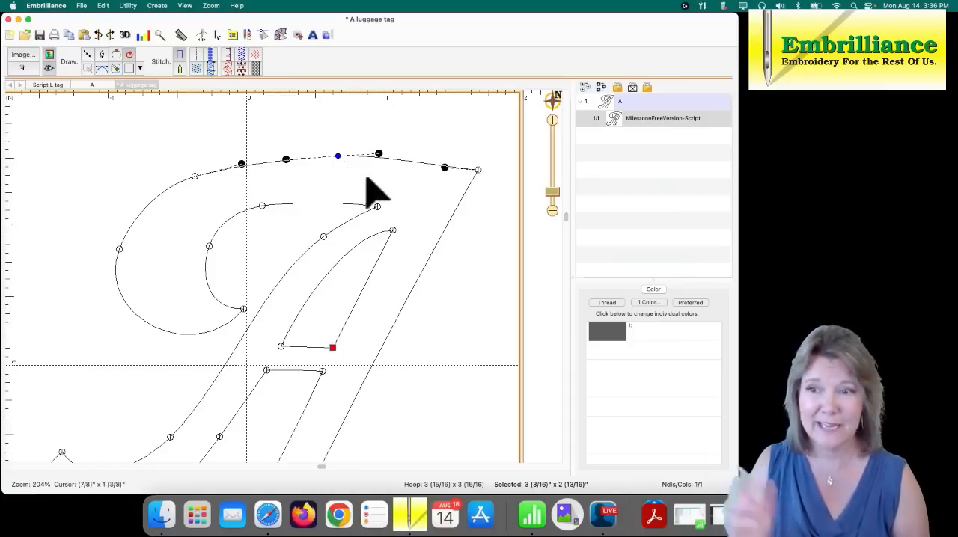
- Shrink the A's enclosed counter by lowering its top node and moving its bottom corner nodes inward
click(390, 233)
drag(389, 233, 381, 251)
drag(280, 348, 330, 345)
drag(439, 285, 421, 250)
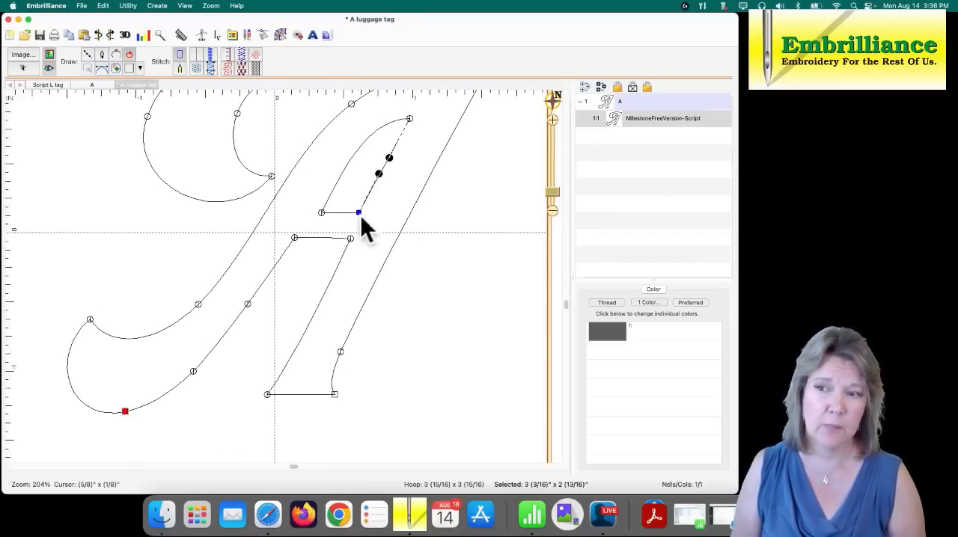
- Thicken the crossbar and right leg by lowering the crossbar's underside nodes and moving the outer foot nodes outward, and nudge the counter's lower-left corner
mouse_move(360, 235)
mouse_down()
mouse_move(286, 232)
mouse_move(290, 250)
mouse_move(365, 245)
mouse_move(339, 258)
mouse_up()
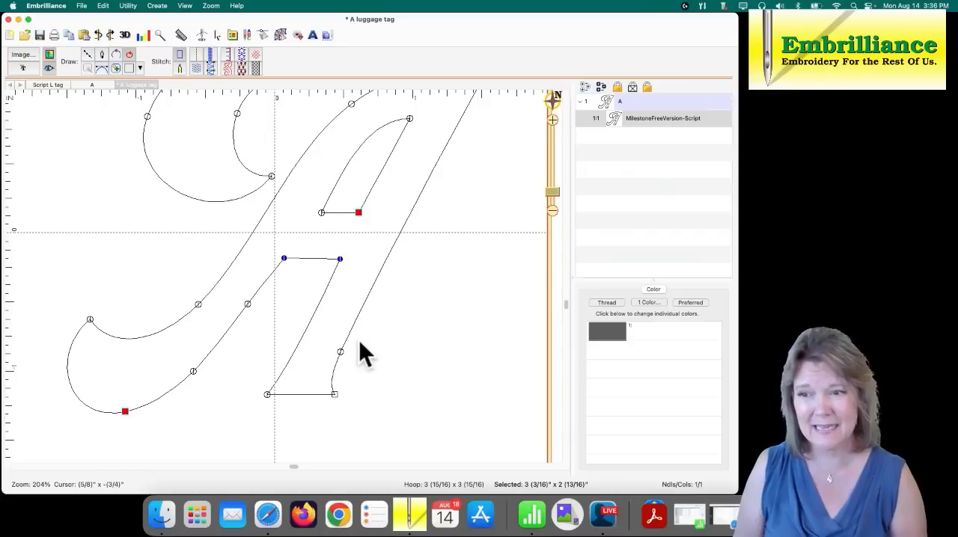
mouse_move(358, 339)
mouse_down()
mouse_move(307, 375)
mouse_move(349, 424)
mouse_move(336, 395)
mouse_move(353, 392)
mouse_up()
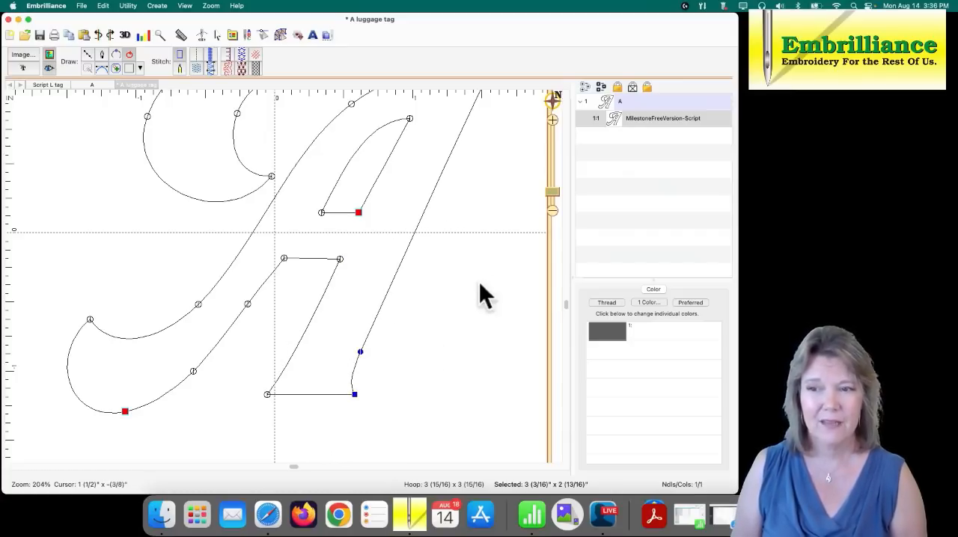
click(352, 334)
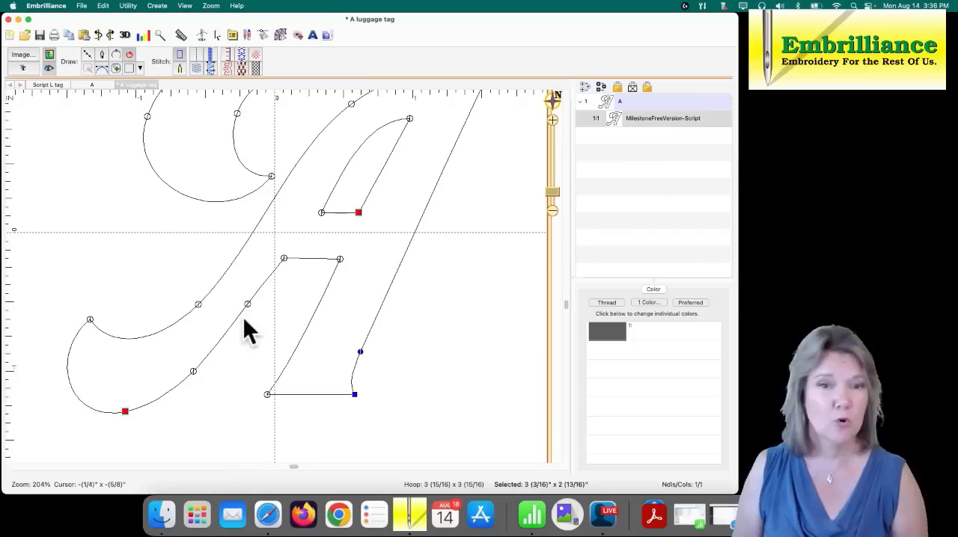
click(320, 213)
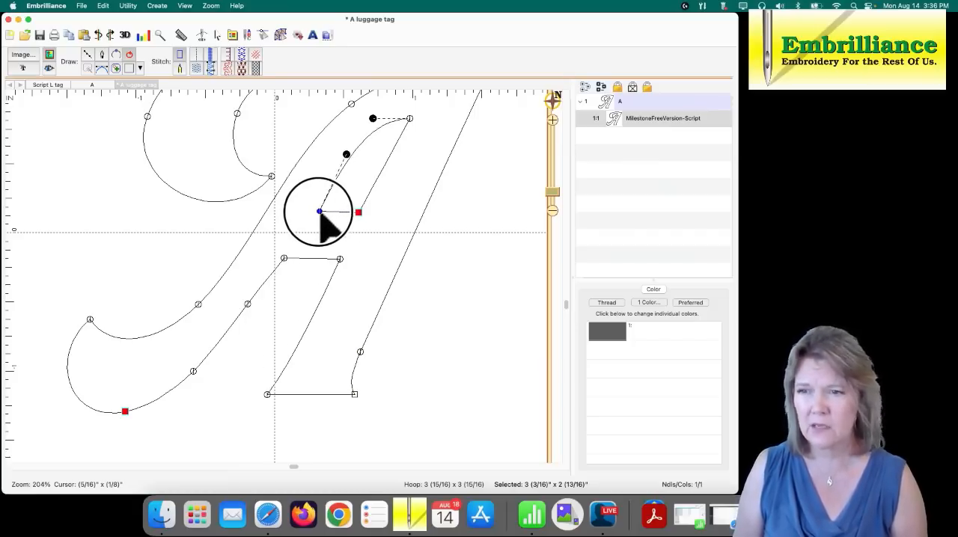
- Select the three nodes along the A's lower-left stroke and convert them all to Curved nodes
mouse_move(255, 310)
mouse_down()
mouse_move(169, 299)
mouse_move(218, 389)
mouse_move(194, 370)
mouse_up()
right_click(191, 369)
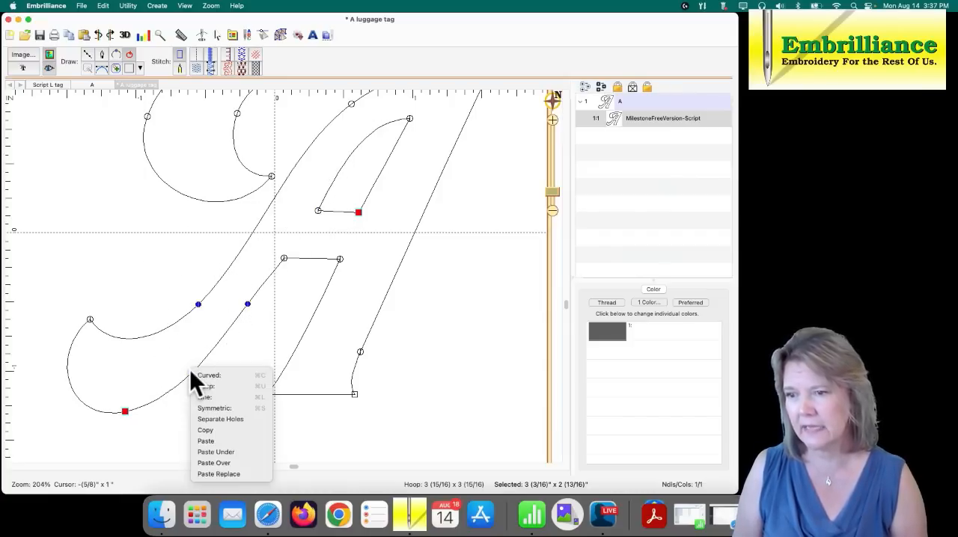
click(204, 375)
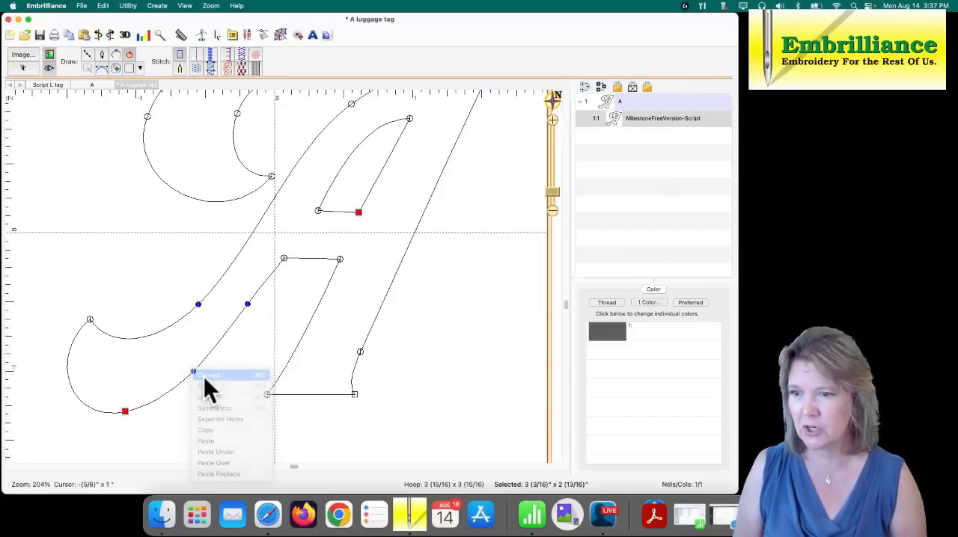
- Nudge the two nodes on the underside of the lower-left stroke slightly outward to smooth and widen it
click(248, 323)
click(247, 306)
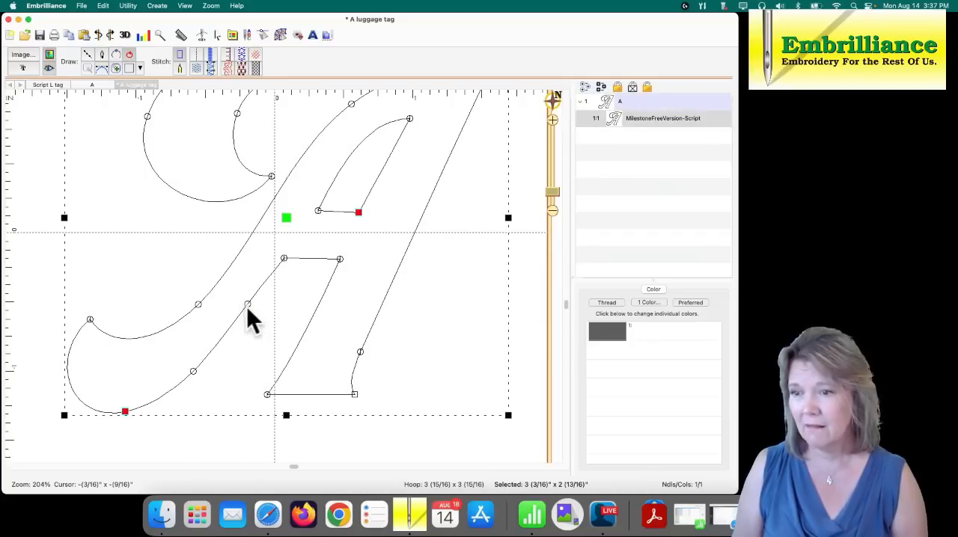
drag(247, 306, 249, 309)
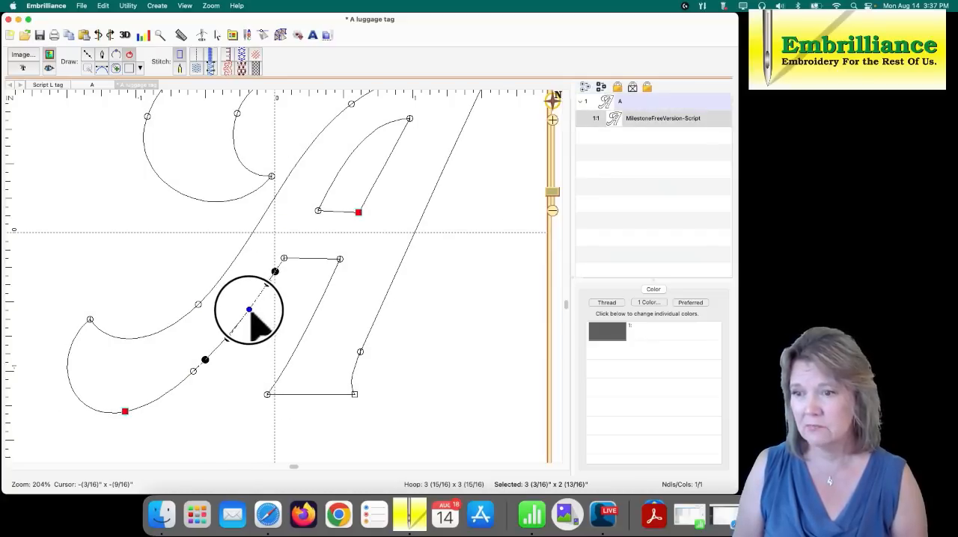
click(194, 372)
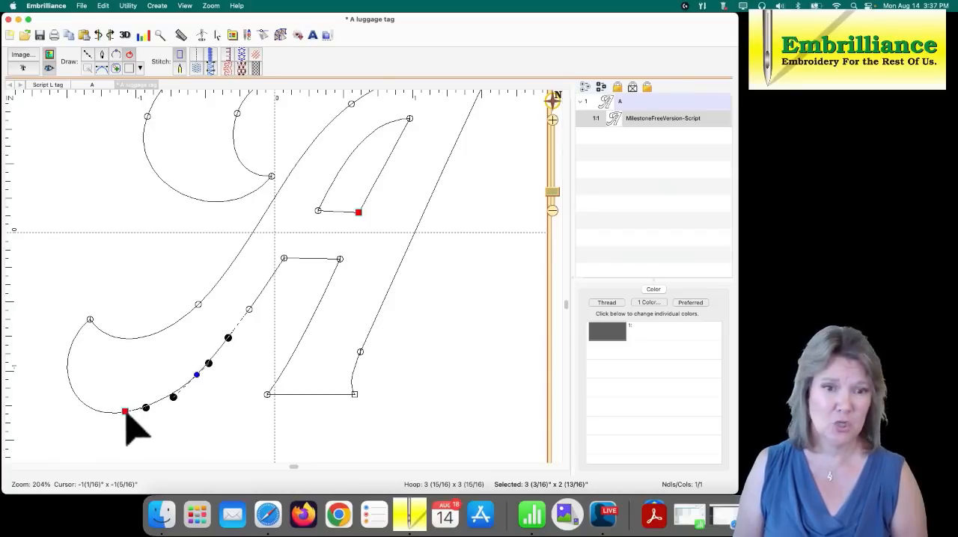
- Separate the stacked node at the bottom of the lower-left swash, delete it, and pull the remaining node slightly down
drag(130, 417, 140, 418)
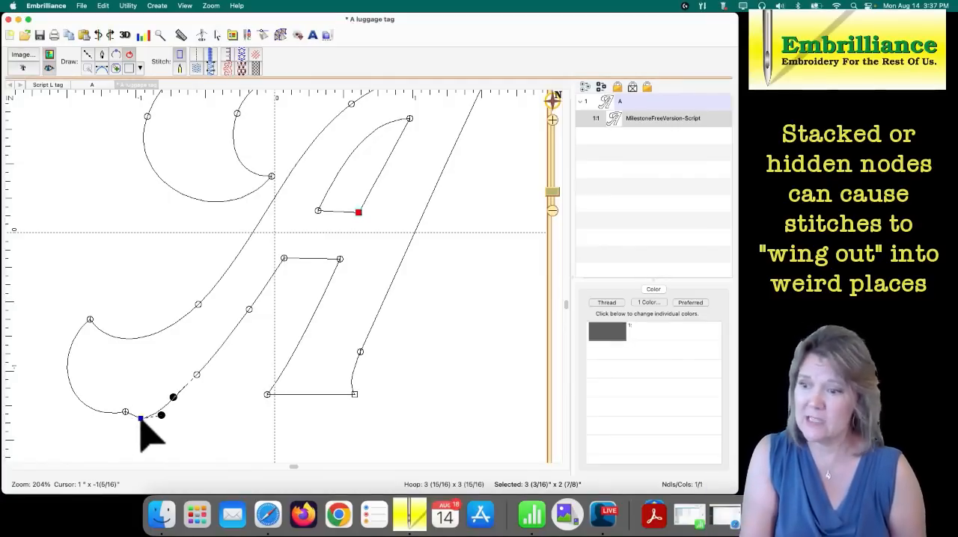
click(140, 421)
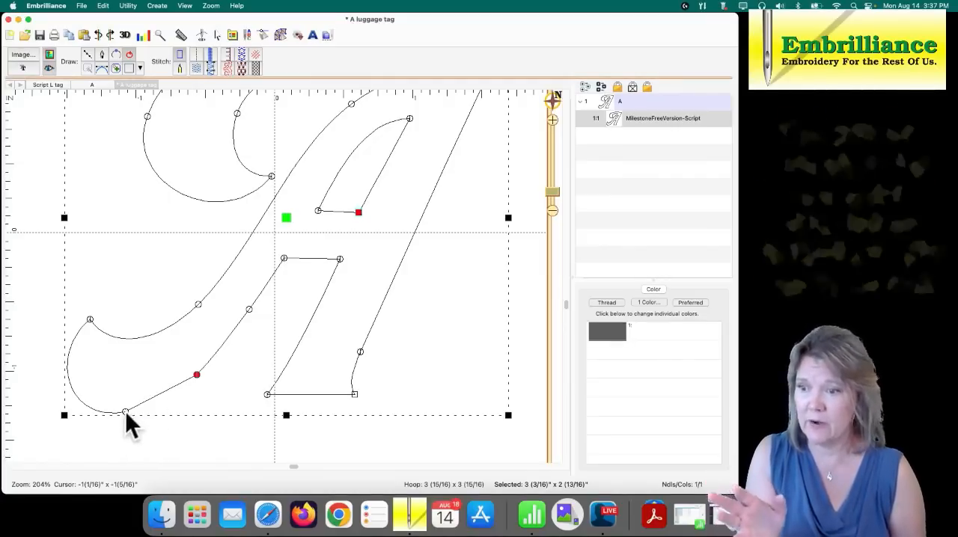
click(125, 422)
drag(125, 421, 128, 421)
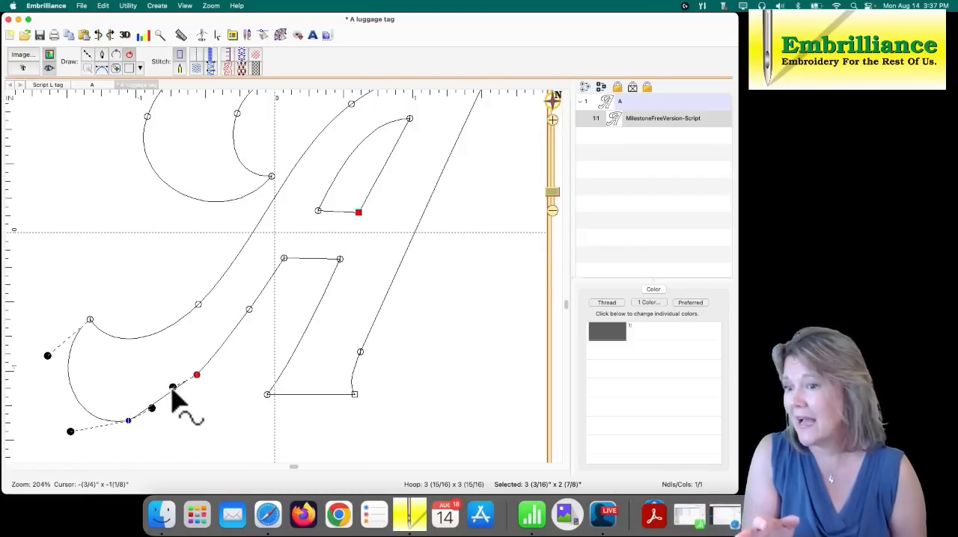
- Make the start node on the lower-left stroke a Curved node and adjust the handle on the segment toward the swash's bottom
click(196, 376)
right_click(196, 376)
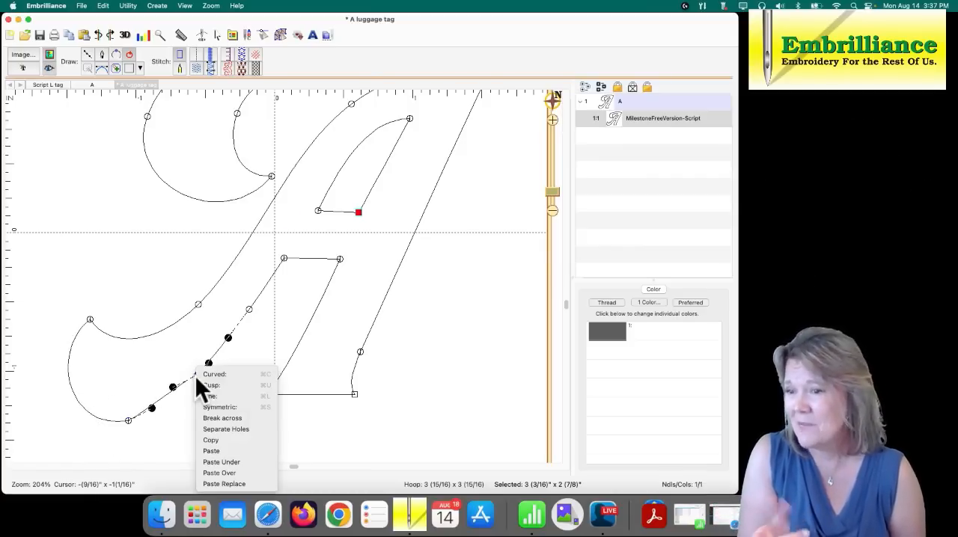
click(199, 375)
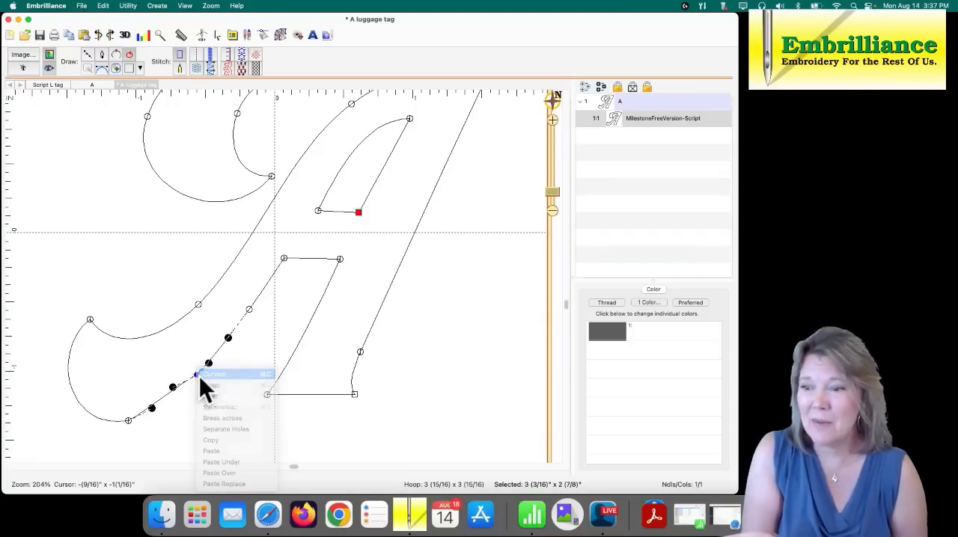
drag(175, 390, 154, 415)
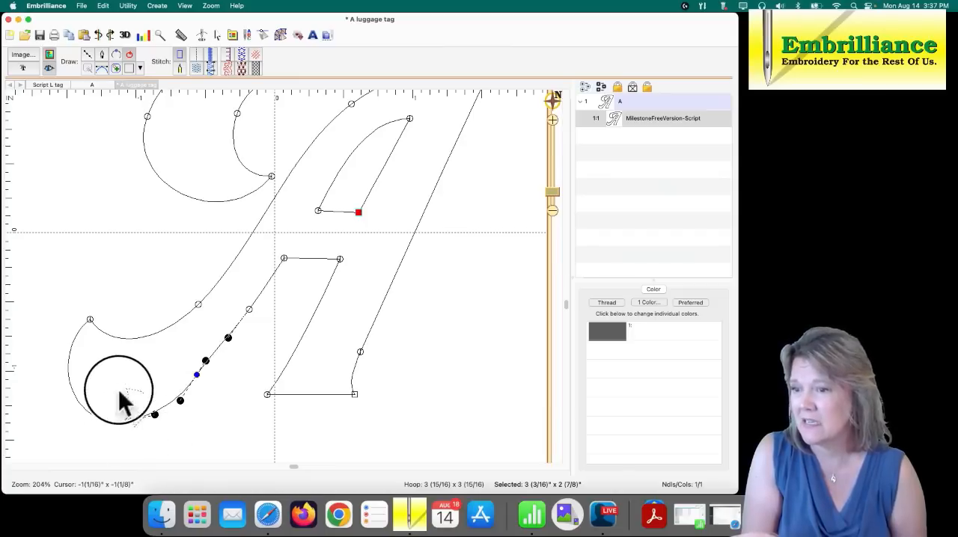
- Make the node at the bottom of the lower-left swash a Curved node and pull it slightly down
click(128, 421)
right_click(129, 423)
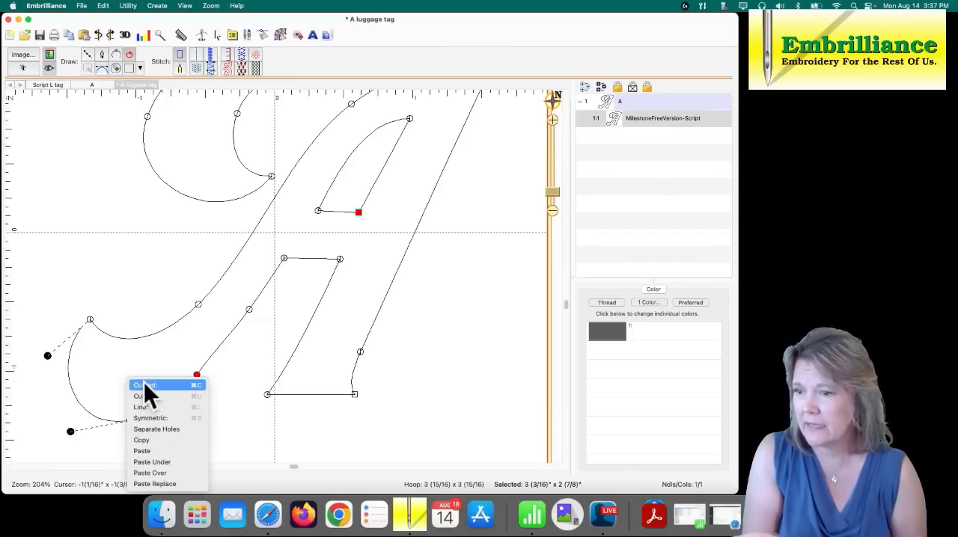
click(144, 384)
drag(129, 422, 128, 426)
- Nudge the two nodes on the underside of the lower-left stroke slightly outward and adjust the start node's upper handle to smooth the curve
drag(198, 377, 202, 378)
drag(249, 310, 250, 311)
click(202, 379)
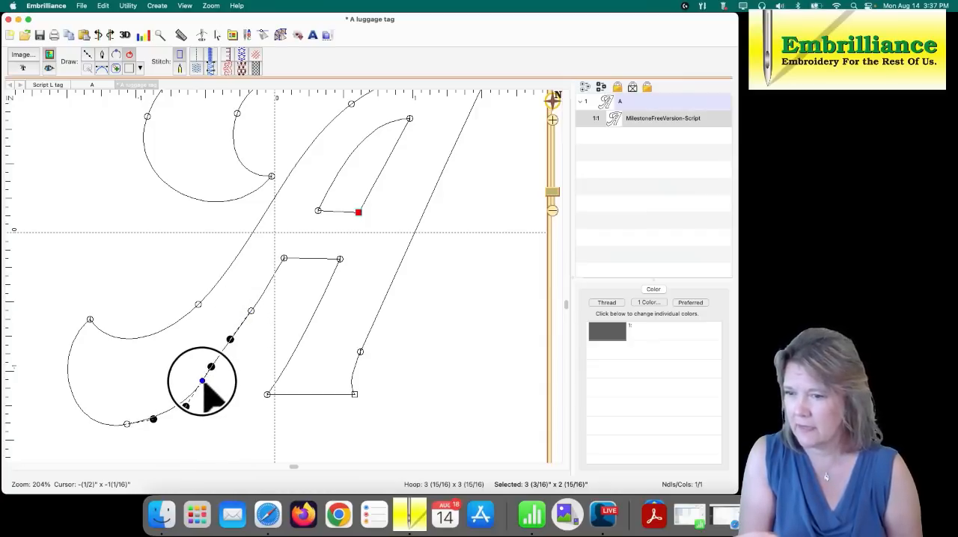
drag(212, 367, 213, 367)
click(205, 399)
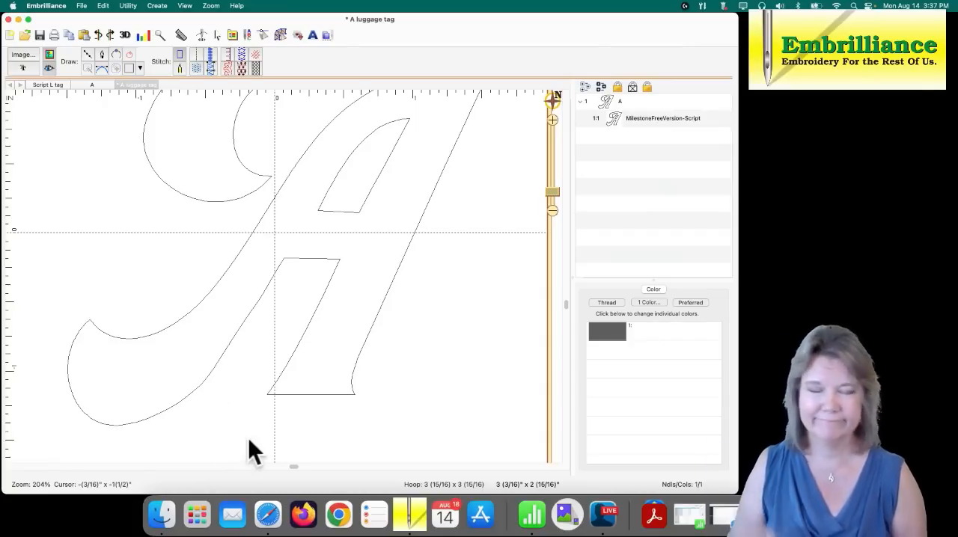
- Raise the middle node on the A's top edge slightly so the upper stroke is thicker and smoother
click(552, 191)
drag(553, 192, 556, 200)
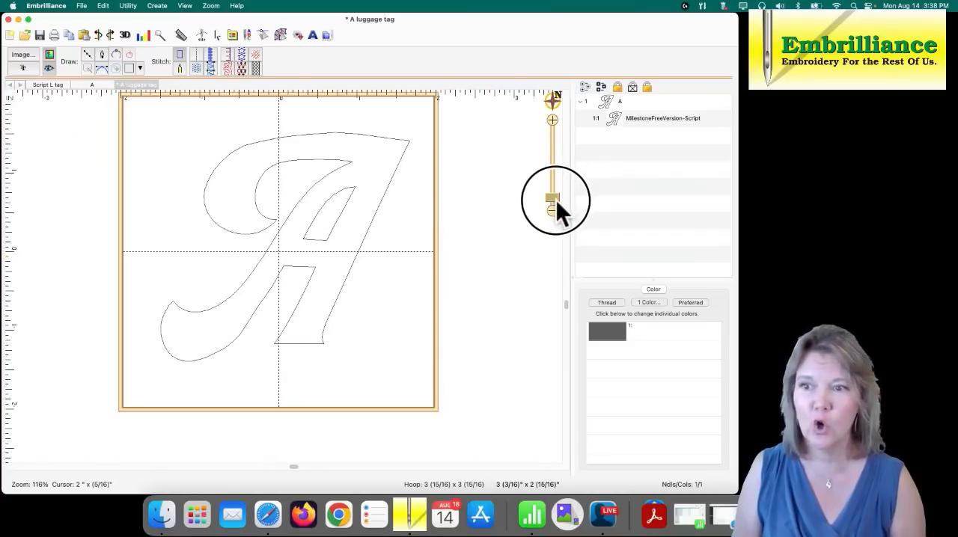
click(285, 139)
click(250, 142)
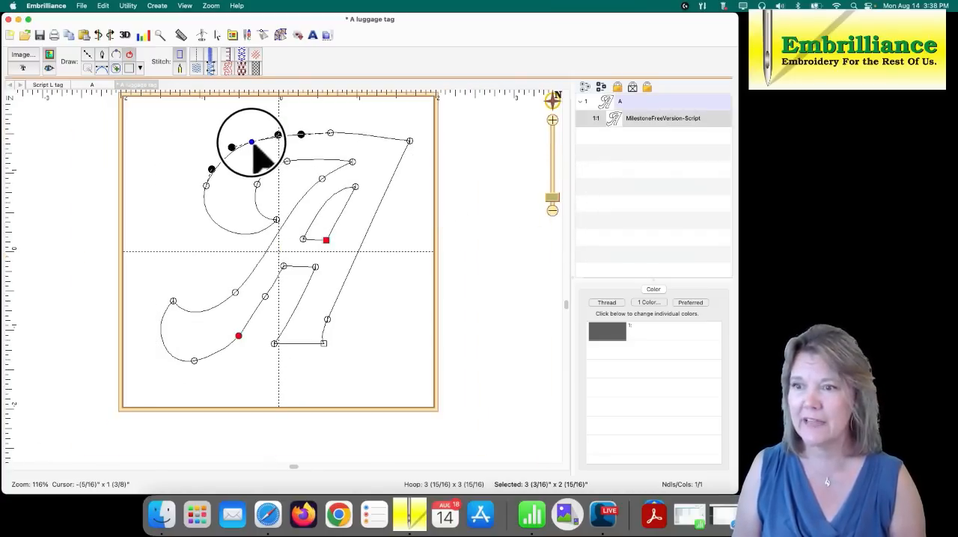
drag(251, 143, 328, 132)
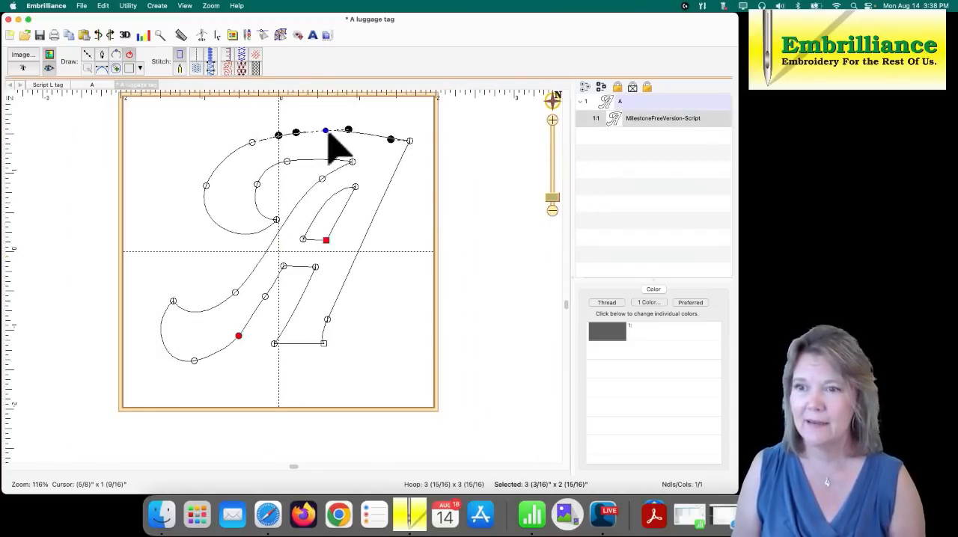
click(449, 165)
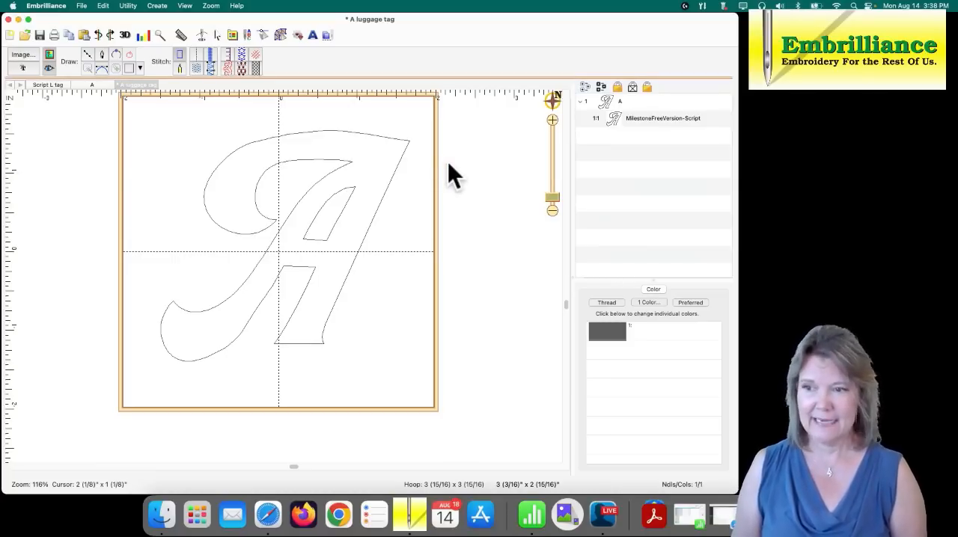
- Move the whole letter A slightly down and to the left within the hoop
click(377, 211)
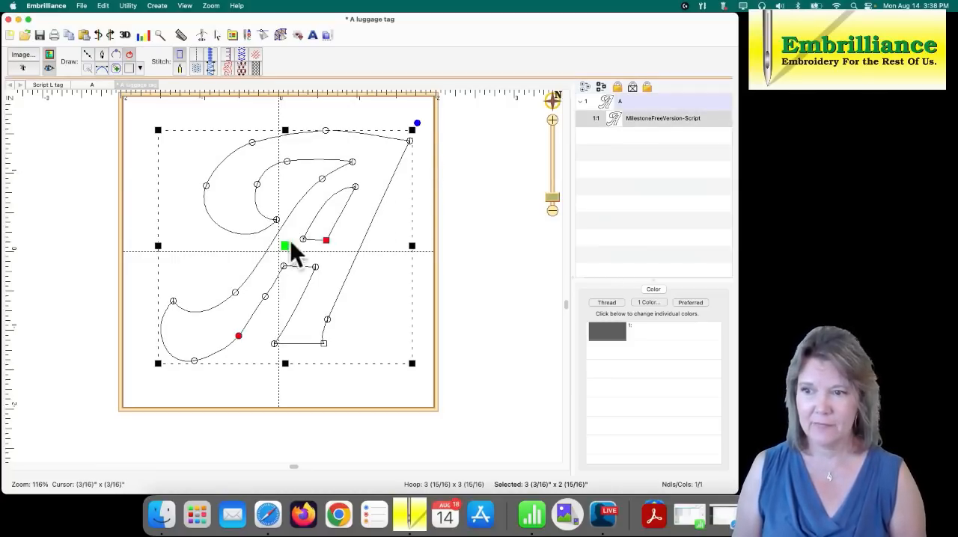
drag(292, 242, 284, 274)
click(416, 247)
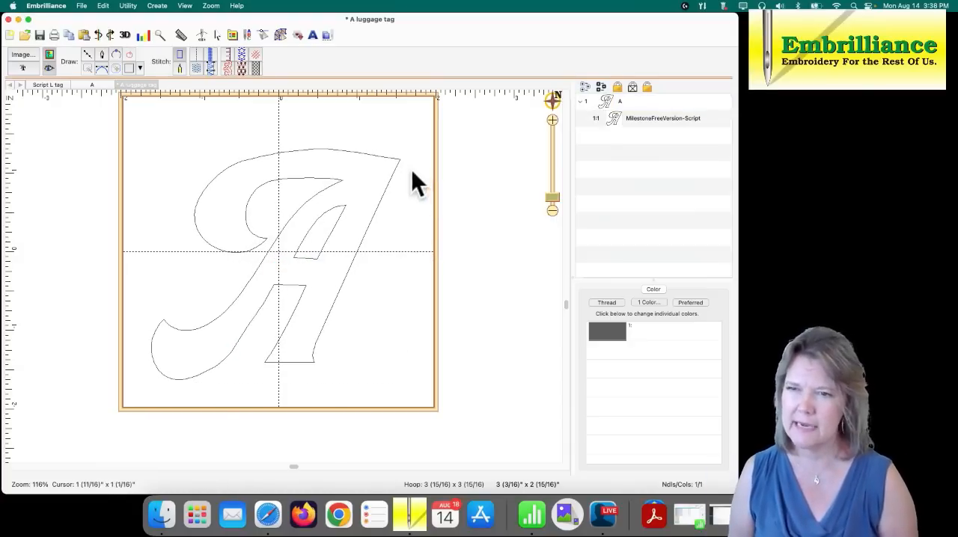
- Raise the A's upper-right corner node, nudge the pointed inner node below the top stroke up and left, and save the design
click(398, 159)
drag(398, 159, 403, 152)
drag(338, 180, 336, 178)
click(321, 200)
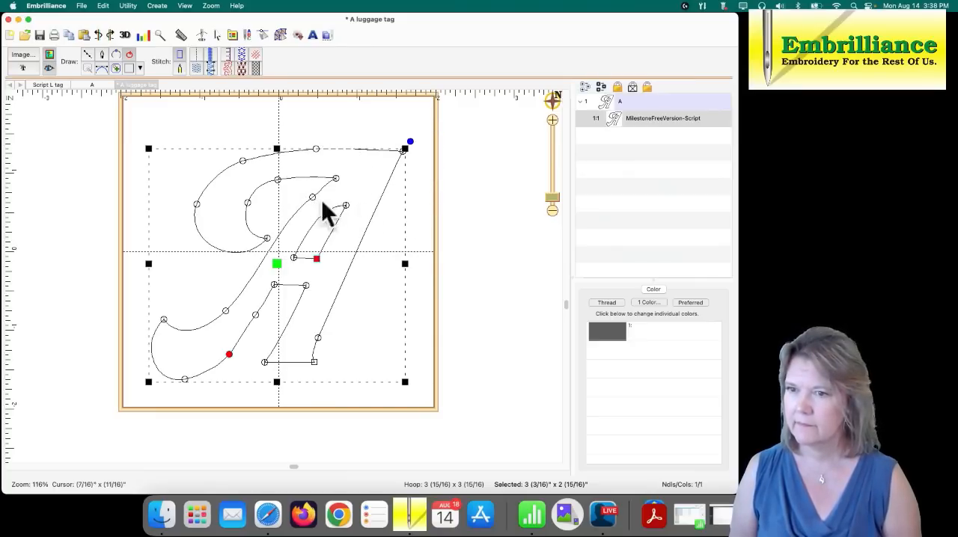
click(397, 197)
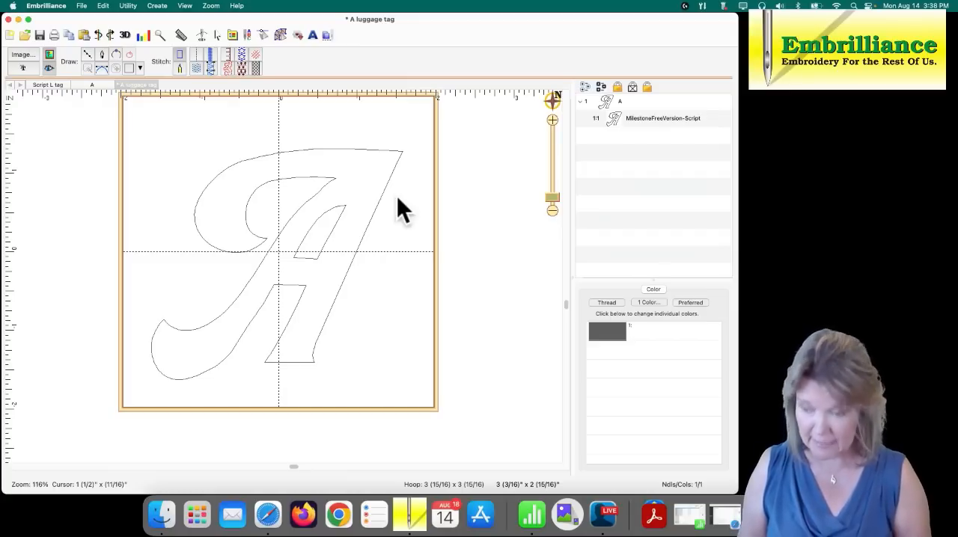
key(super+s)
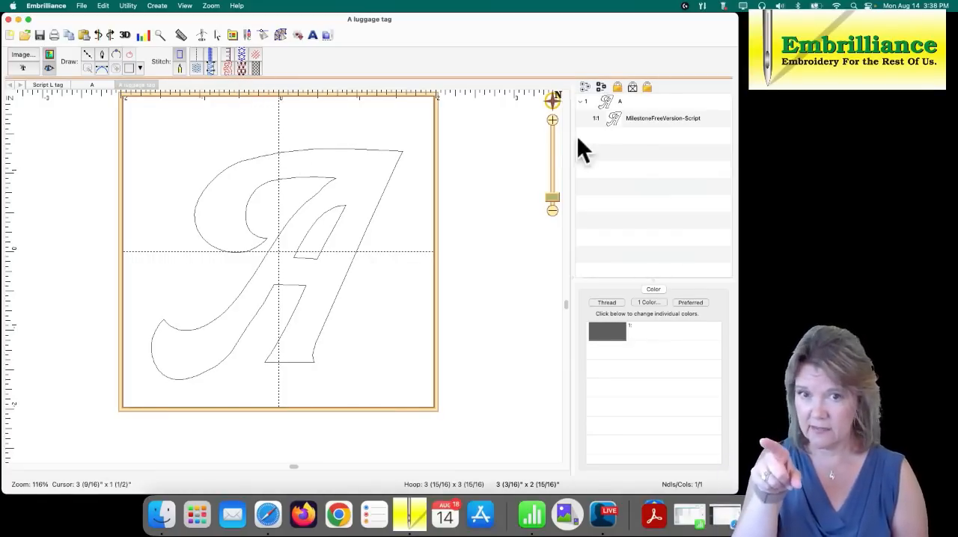
- Apply Motif Fill to the letter A and remove both preset Circle motifs from it
click(359, 150)
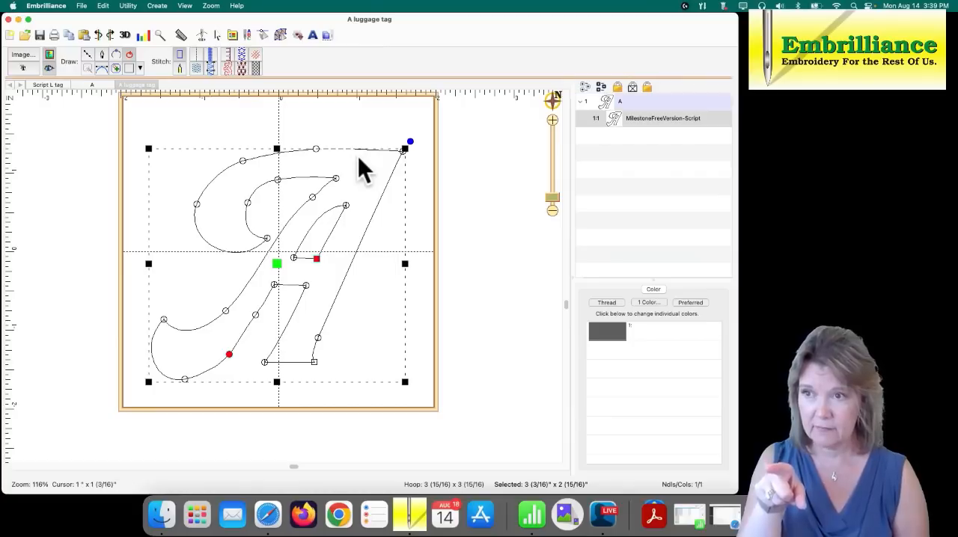
click(240, 67)
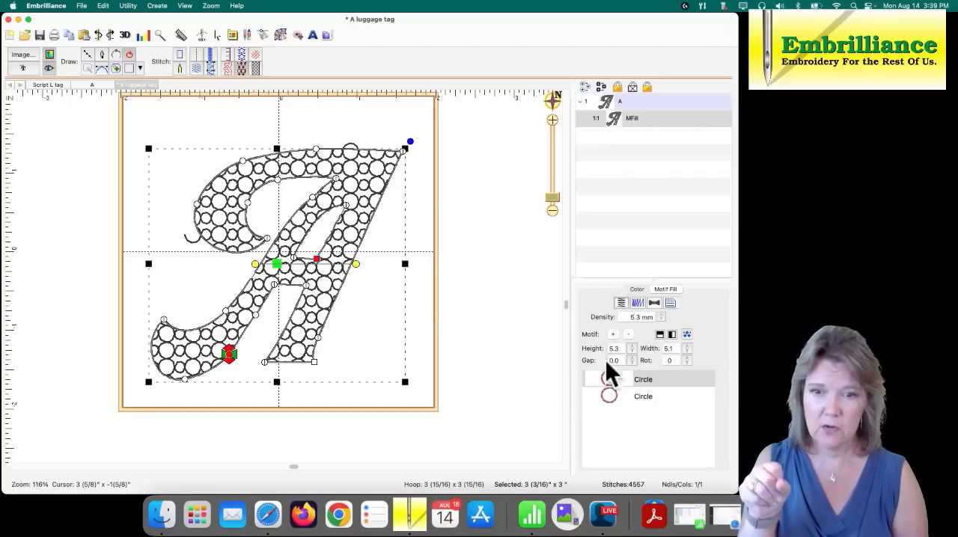
click(629, 334)
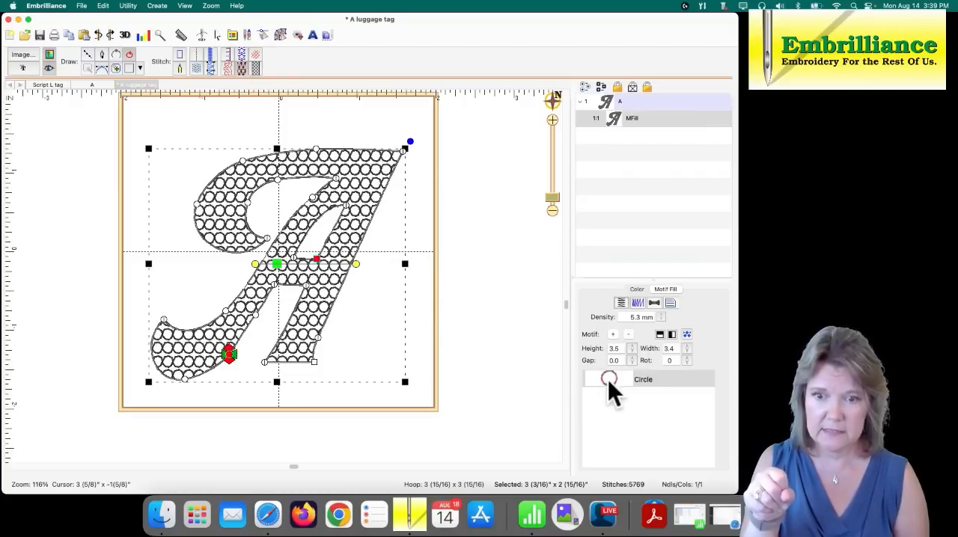
click(628, 335)
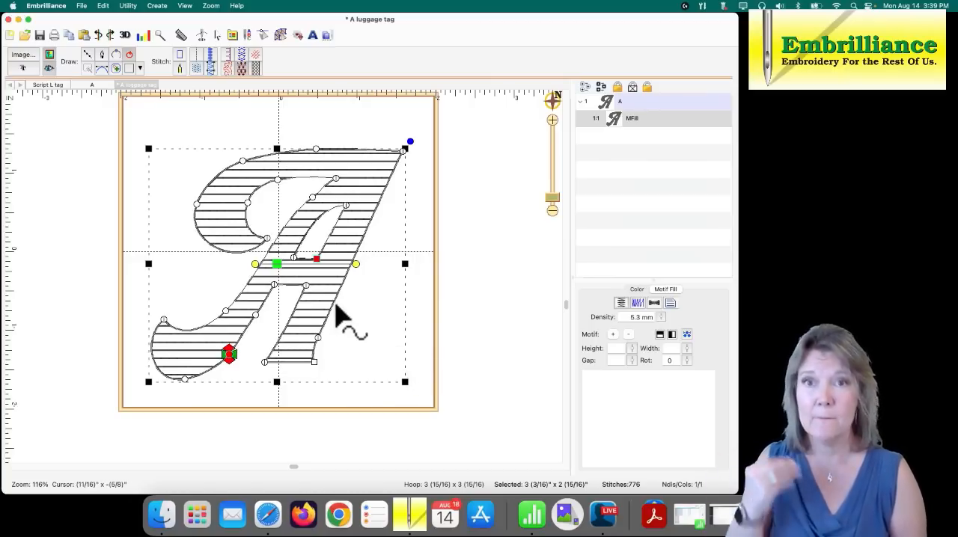
- Look through the Decorative motif category, and add the Circle motif from the Blog: SewBubbles 1 category to the fill
click(613, 334)
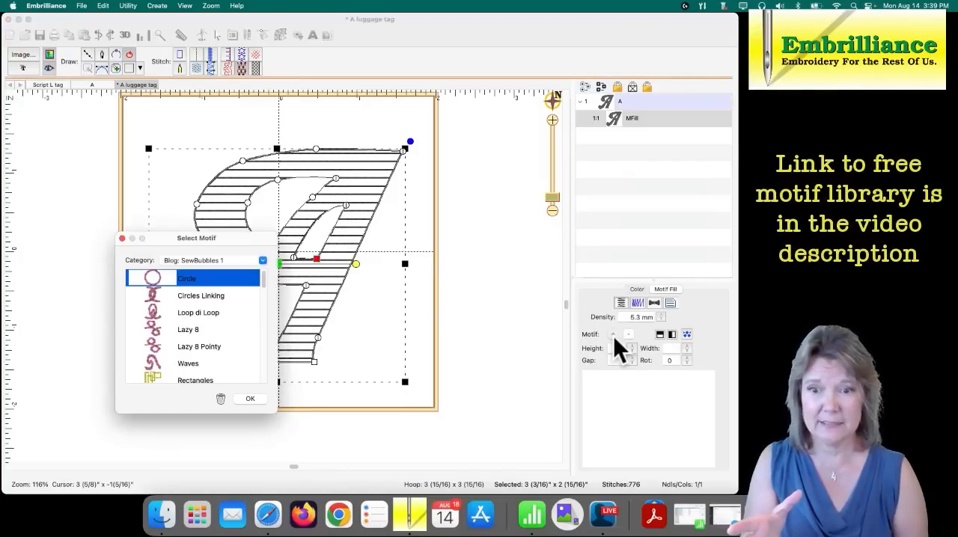
click(263, 261)
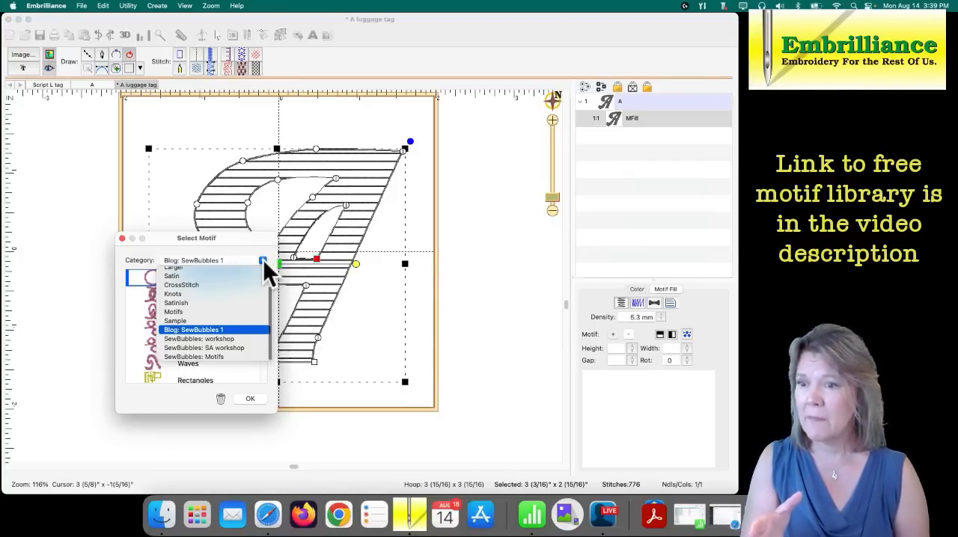
scroll(270, 297, up, 3)
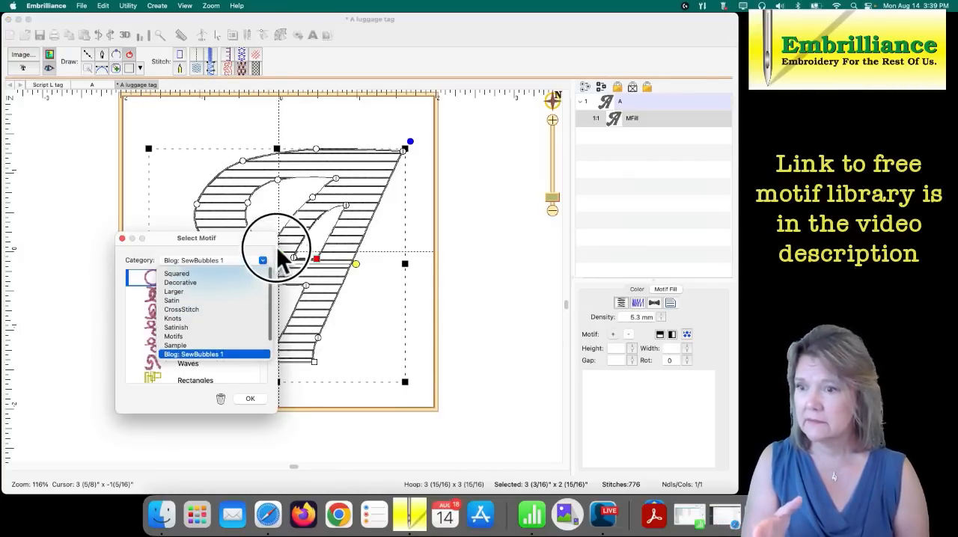
click(188, 277)
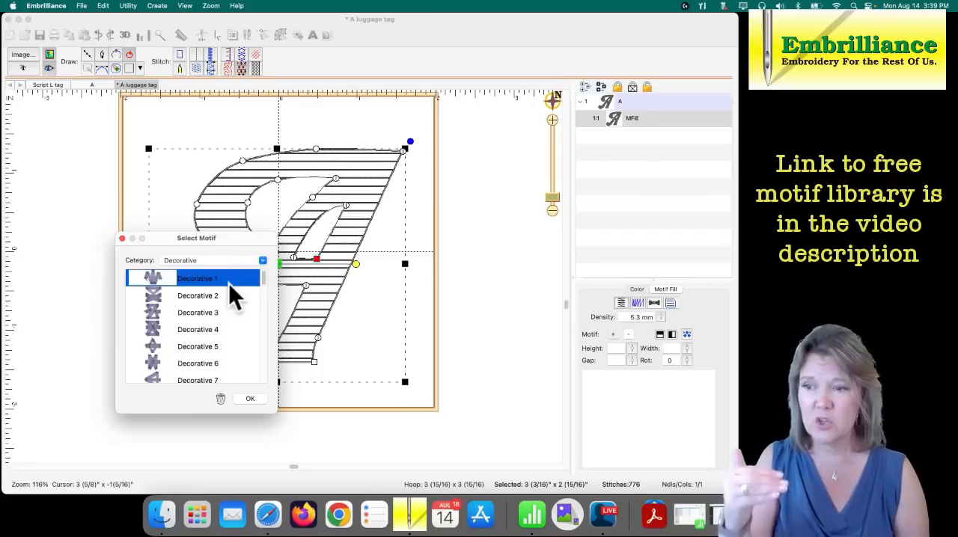
mouse_move(261, 283)
mouse_down()
mouse_move(262, 306)
mouse_move(259, 270)
mouse_up()
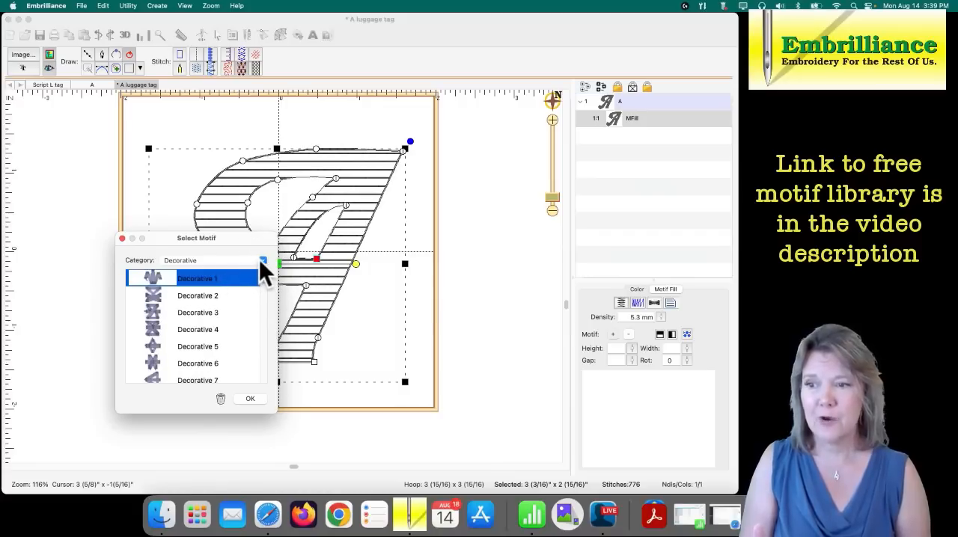
click(261, 260)
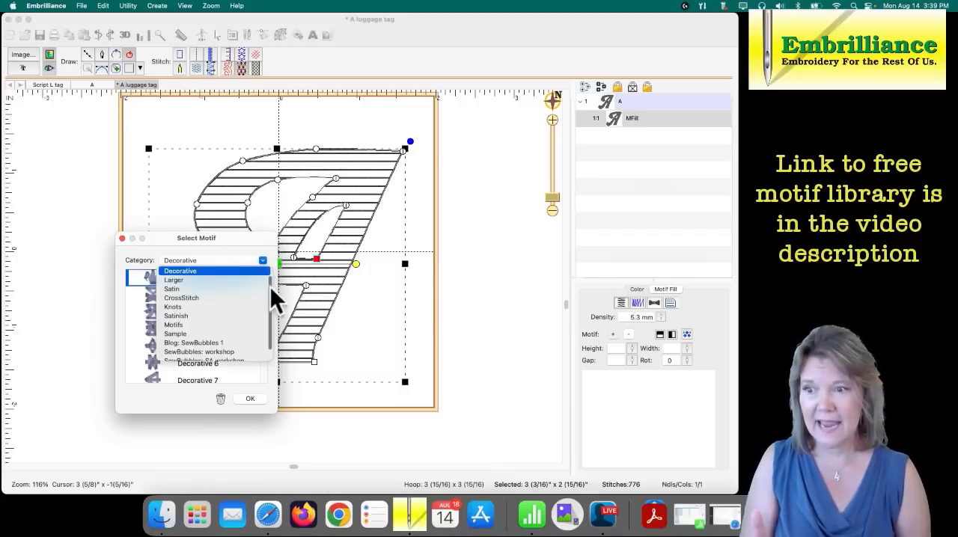
drag(270, 286, 269, 299)
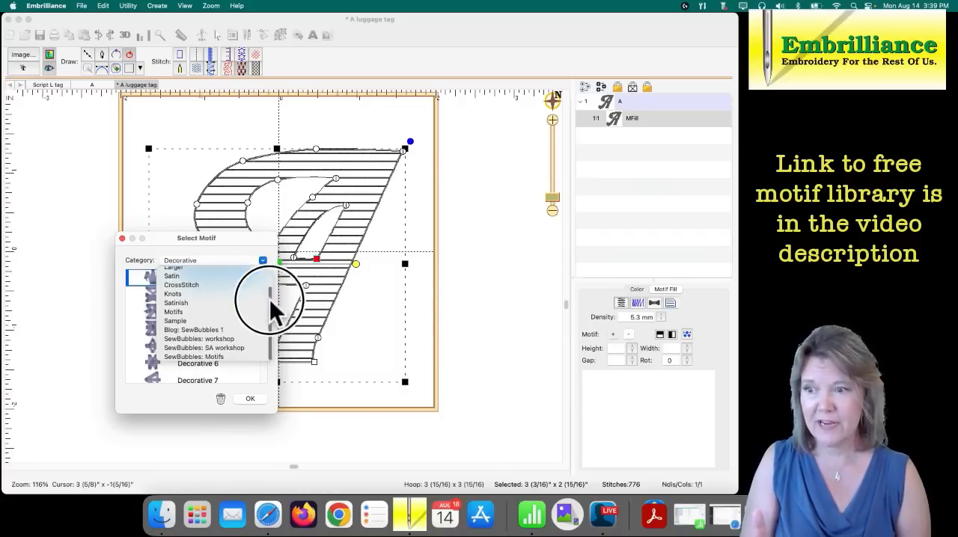
click(190, 330)
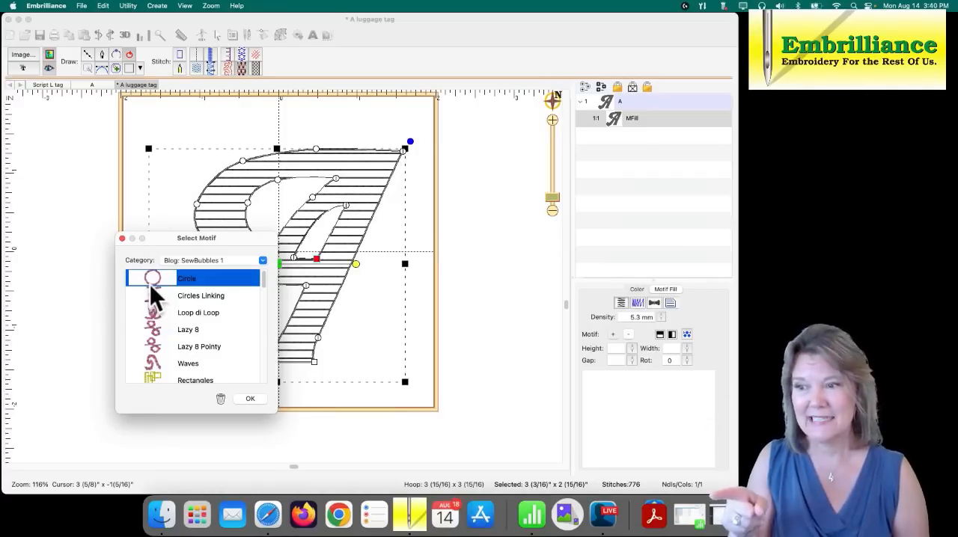
click(250, 398)
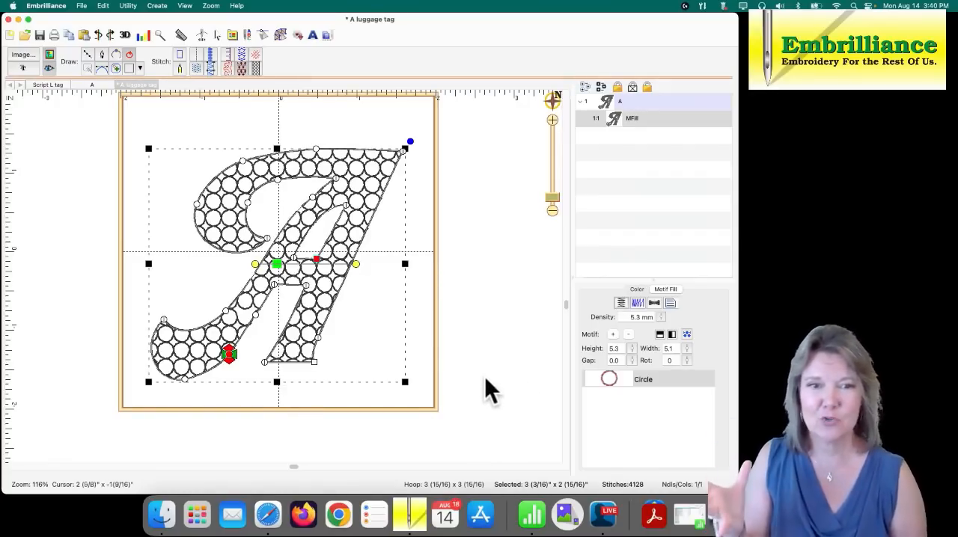
- Try several inclinations for the Circle motif fill, settle on a shallow upward tilt, and check the letter's fill without its editing handles
click(359, 271)
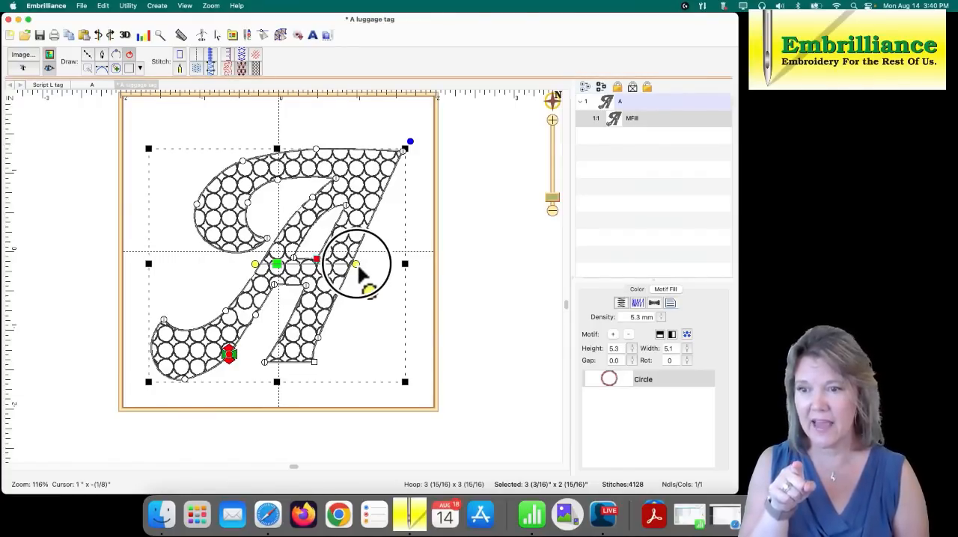
drag(359, 271, 378, 246)
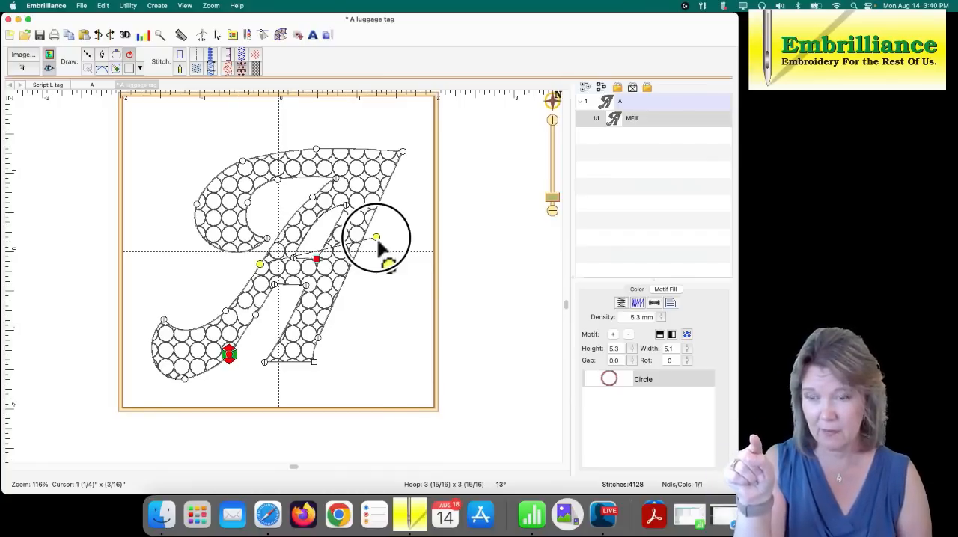
drag(378, 250, 377, 242)
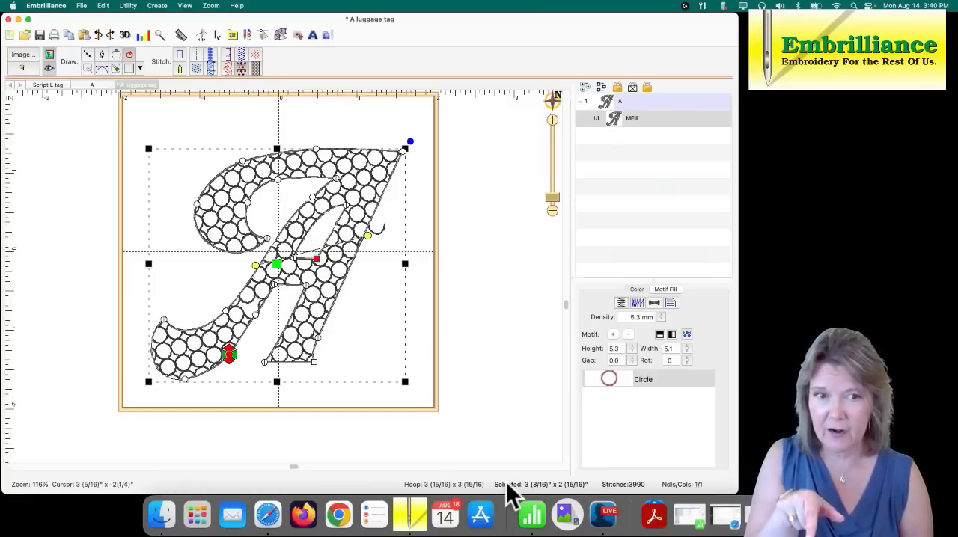
drag(367, 235, 367, 241)
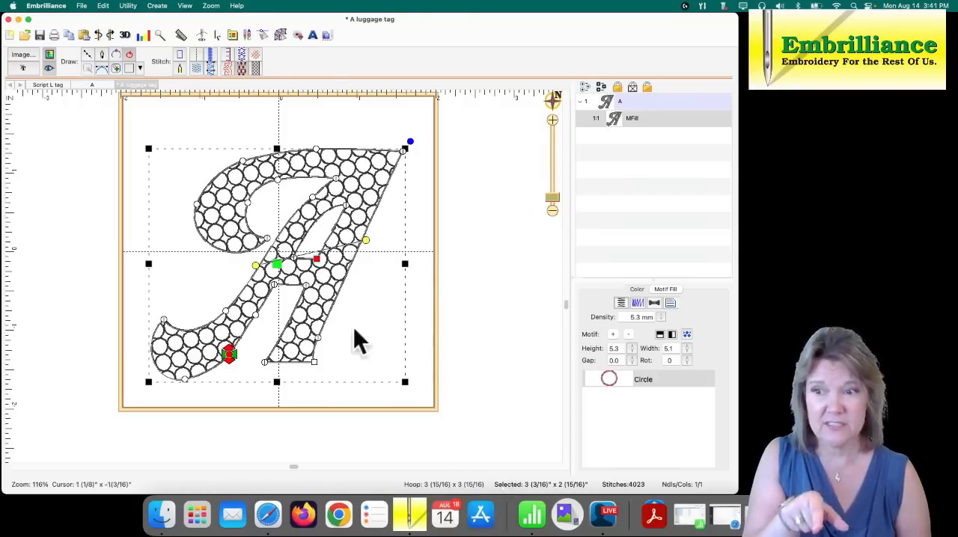
drag(366, 239, 394, 200)
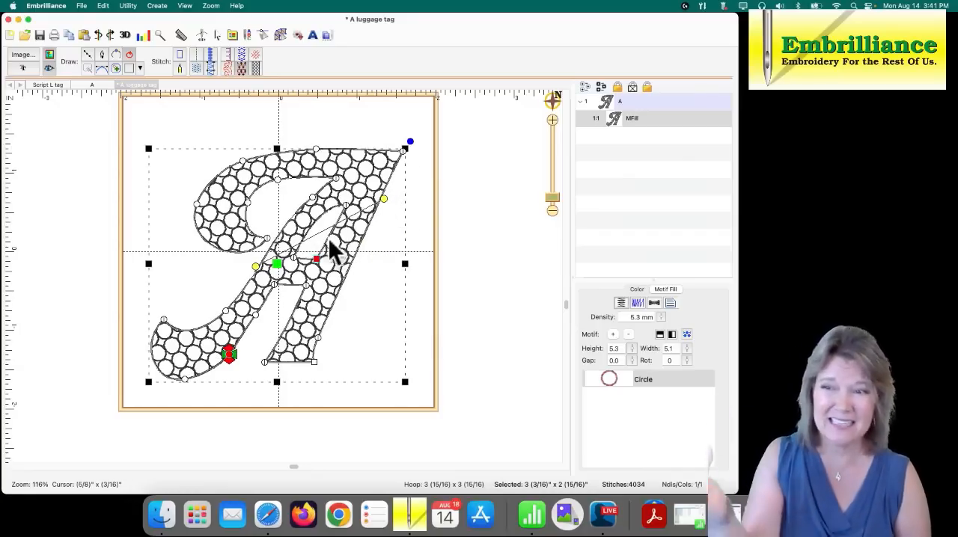
drag(384, 198, 384, 226)
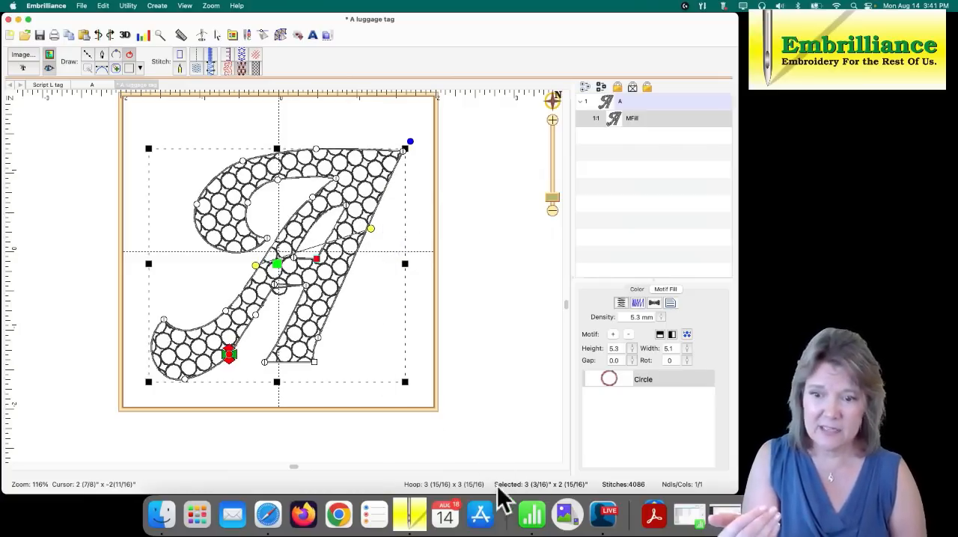
drag(375, 238, 377, 246)
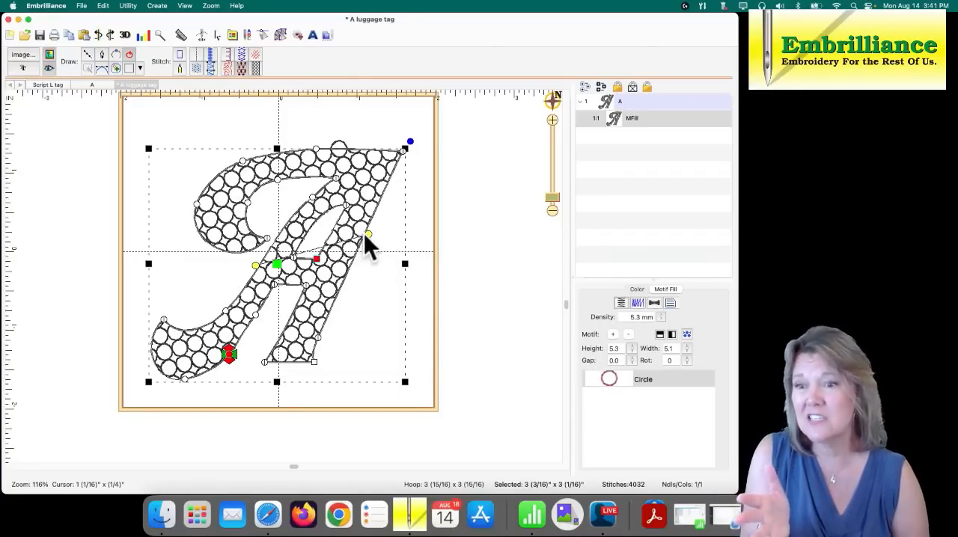
drag(368, 237, 368, 237)
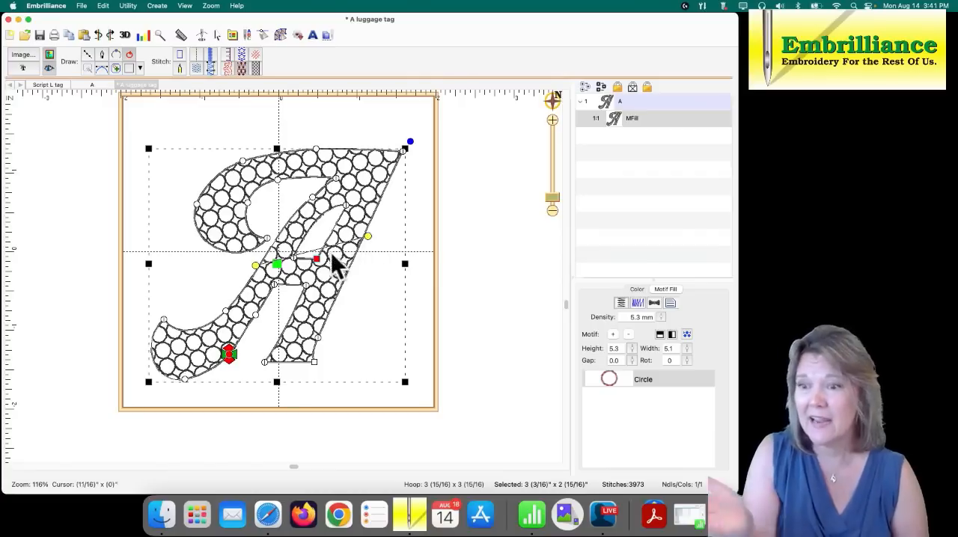
click(334, 340)
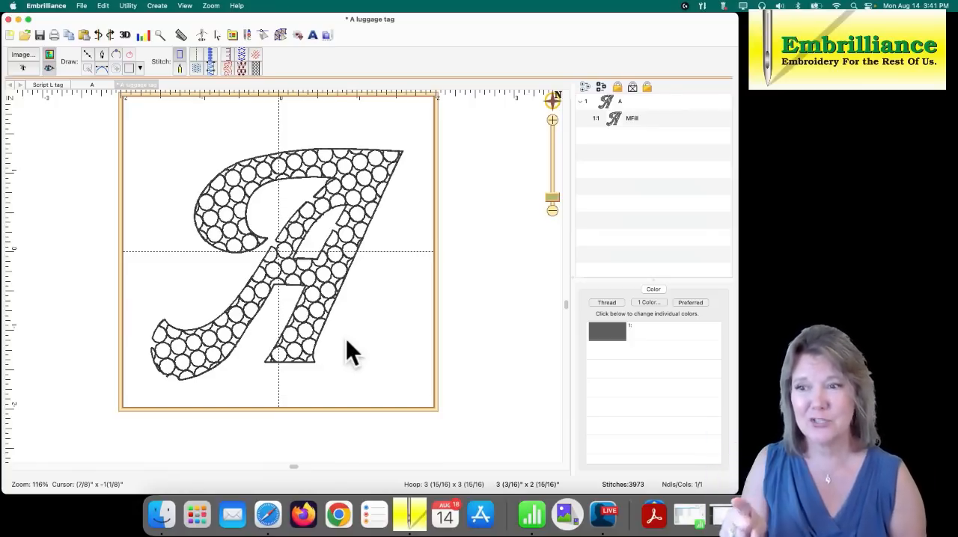
click(327, 290)
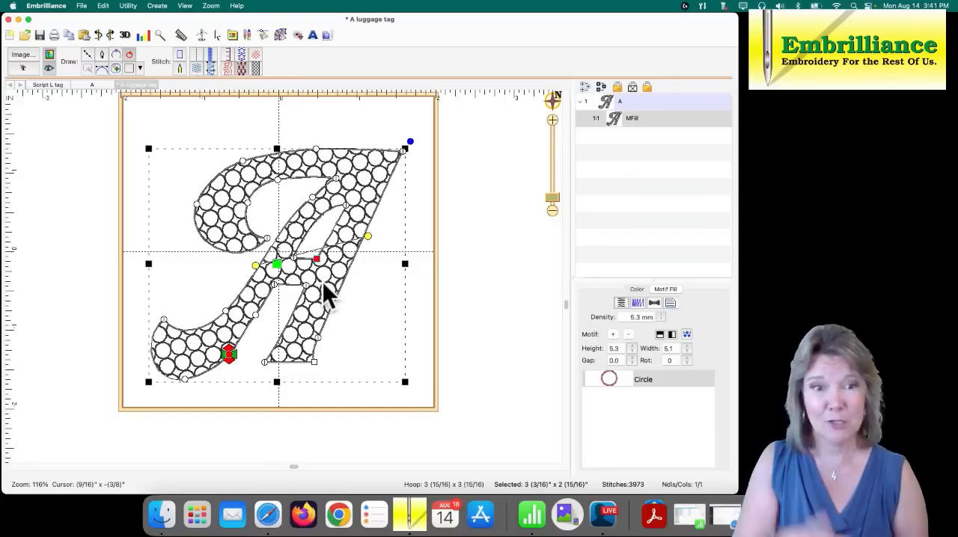
- Add a second Circle motif from the Blog: SewBubbles 1 category to the fill and set its height to 3.7
click(612, 335)
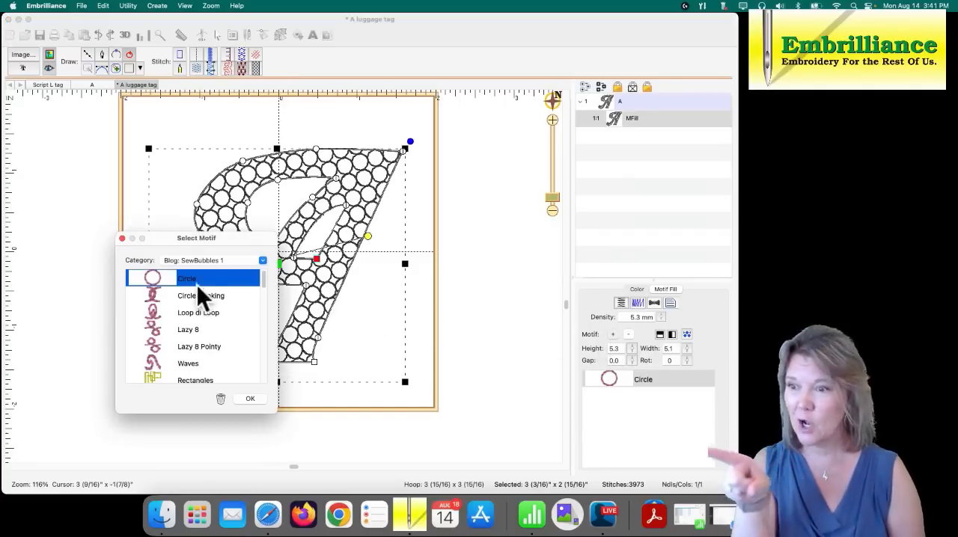
click(246, 397)
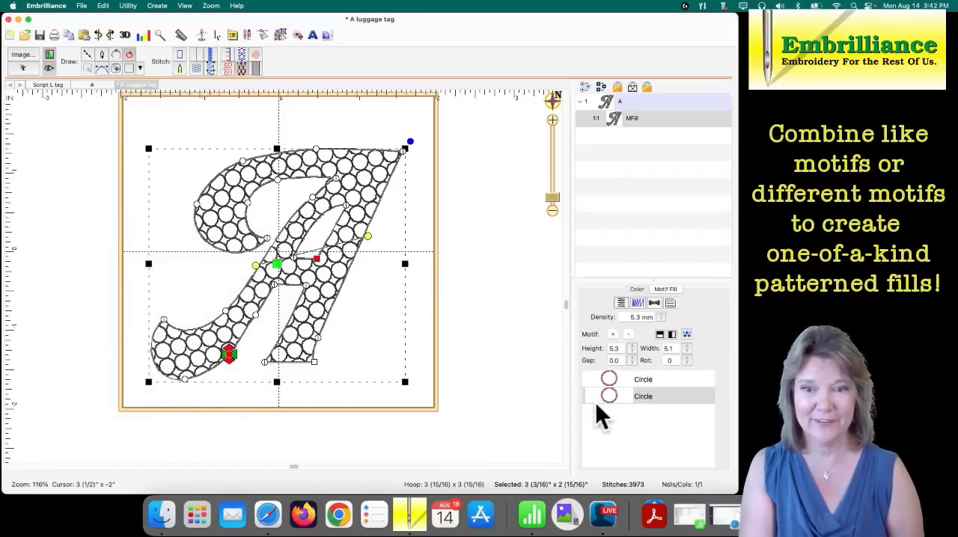
click(632, 349)
drag(632, 349, 631, 357)
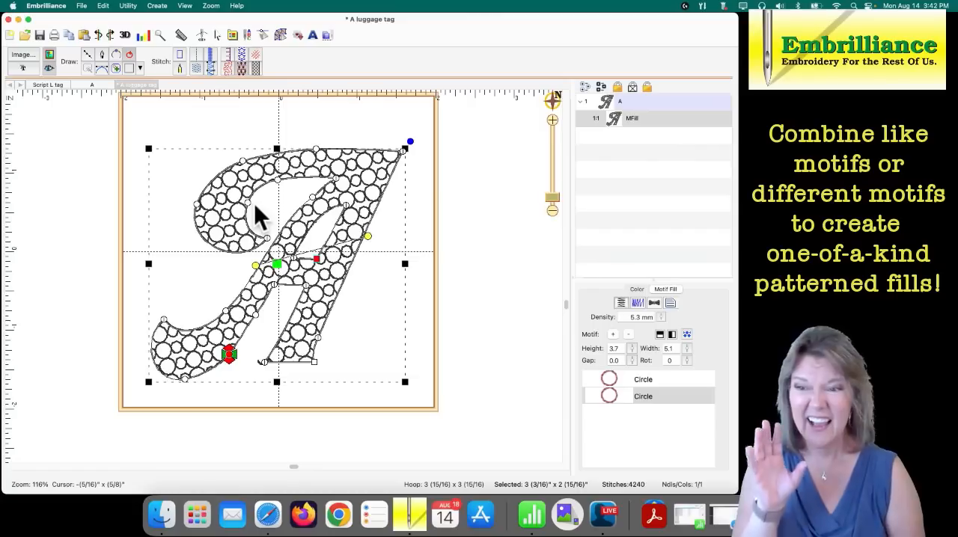
- Compare the circle fill with the motif row arrangement option switched both ways, settle on the alternate arrangement, and deselect the letter
click(686, 335)
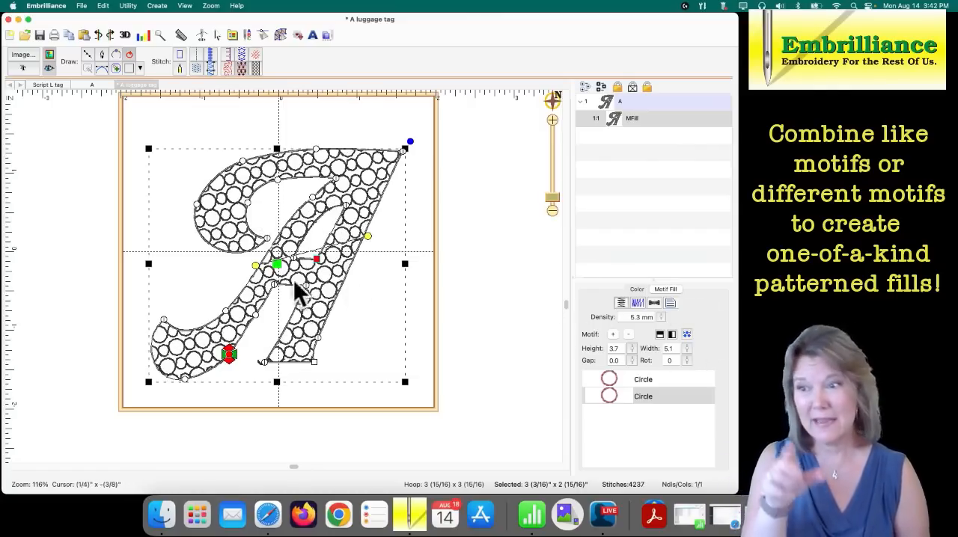
click(687, 334)
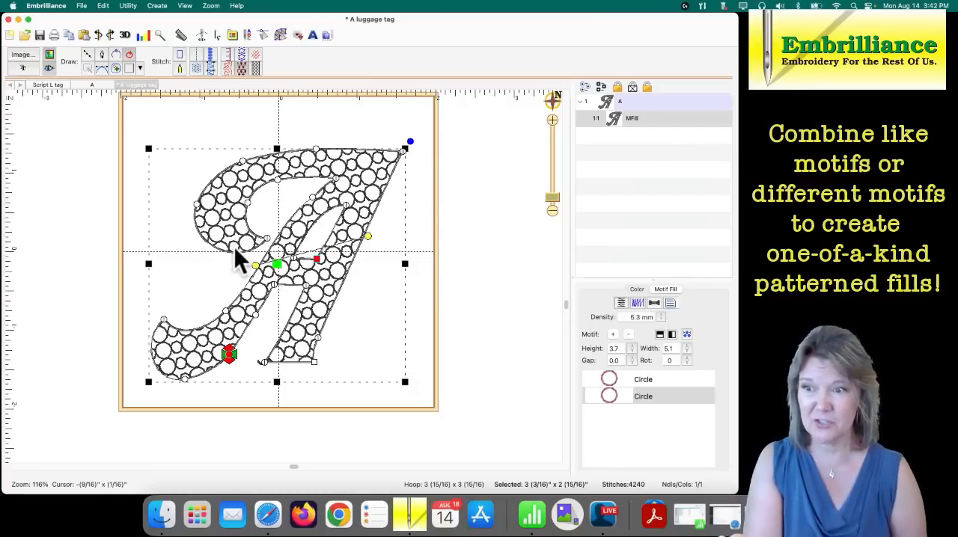
click(688, 334)
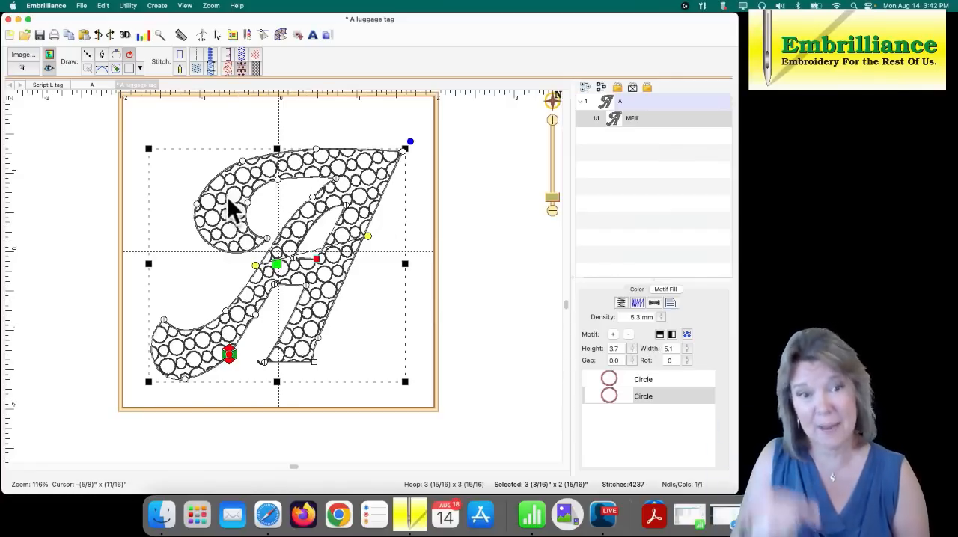
click(374, 283)
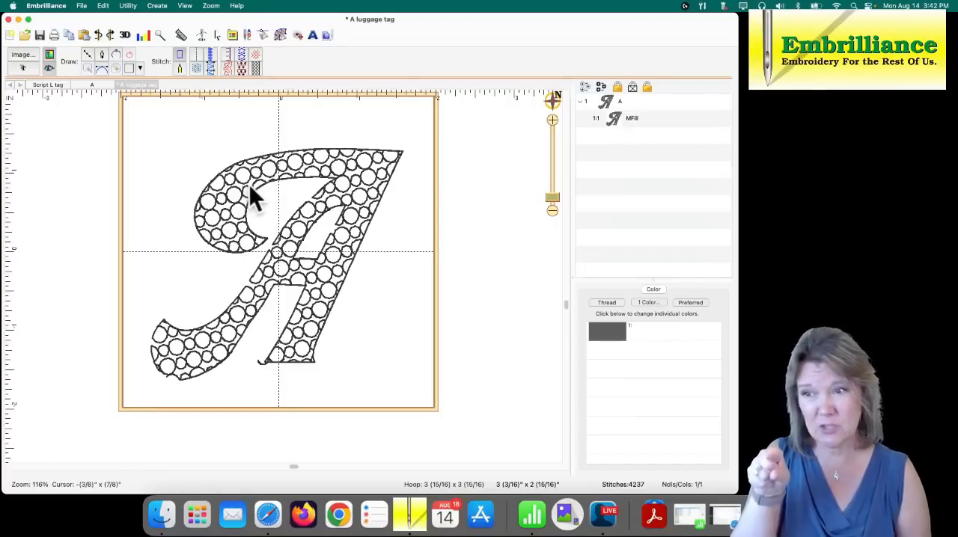
- Try motif fill densities of 4.3 mm and 10.6 mm, settle on 4.2 mm, and save the design
click(298, 174)
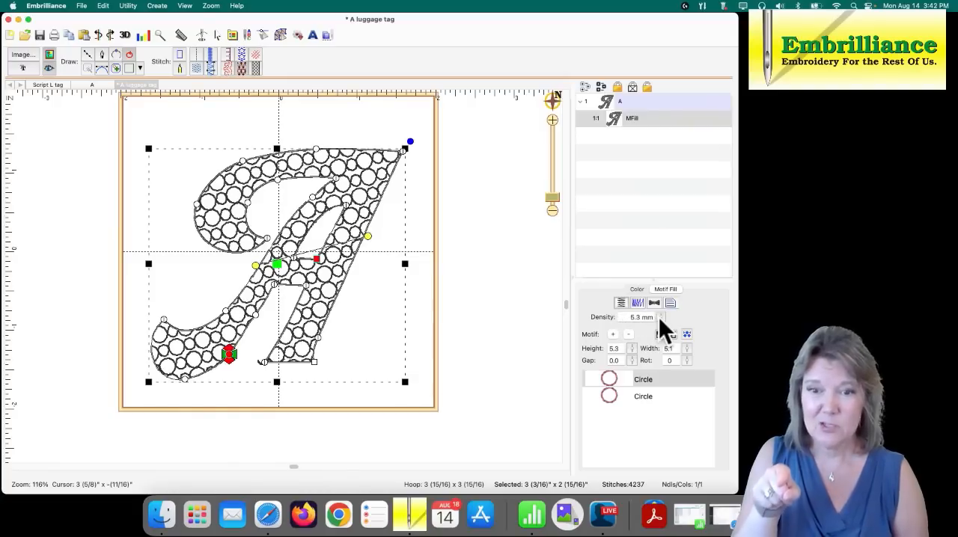
drag(659, 317, 659, 320)
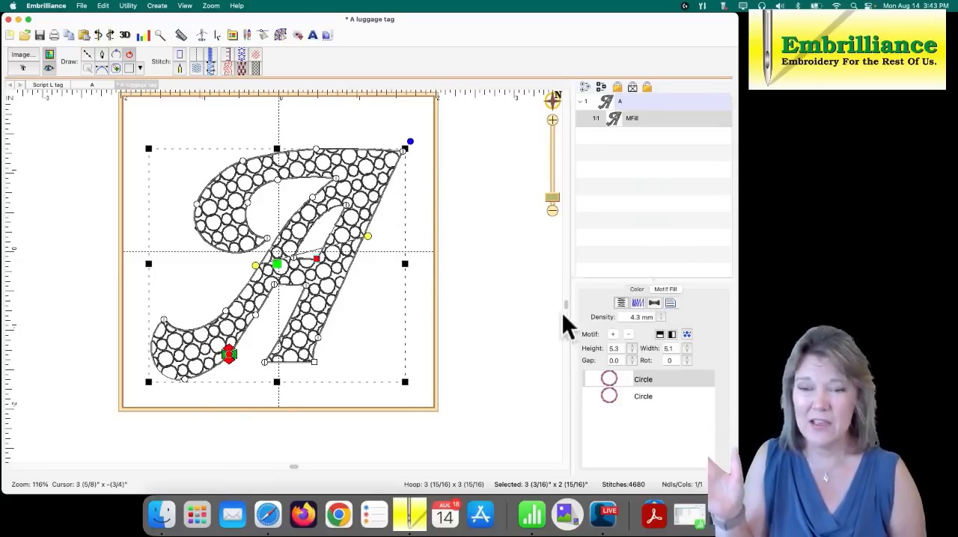
drag(659, 316, 659, 292)
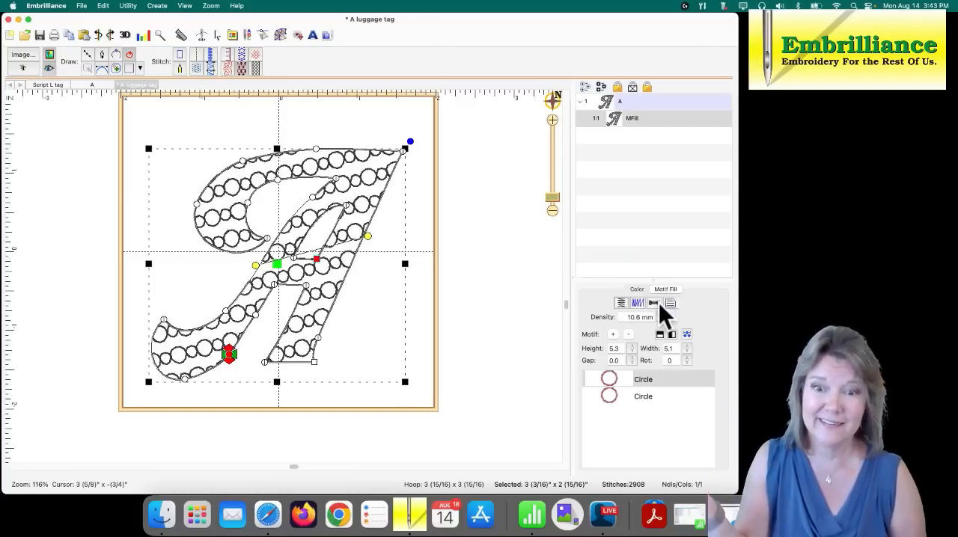
mouse_move(661, 316)
mouse_down()
mouse_move(662, 336)
mouse_move(662, 317)
mouse_move(661, 326)
mouse_up()
click(506, 268)
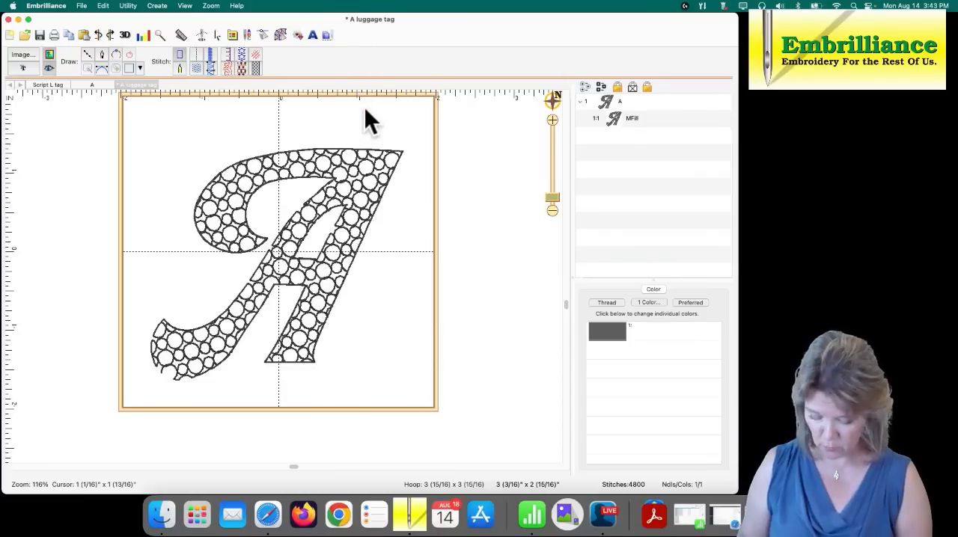
key(super+s)
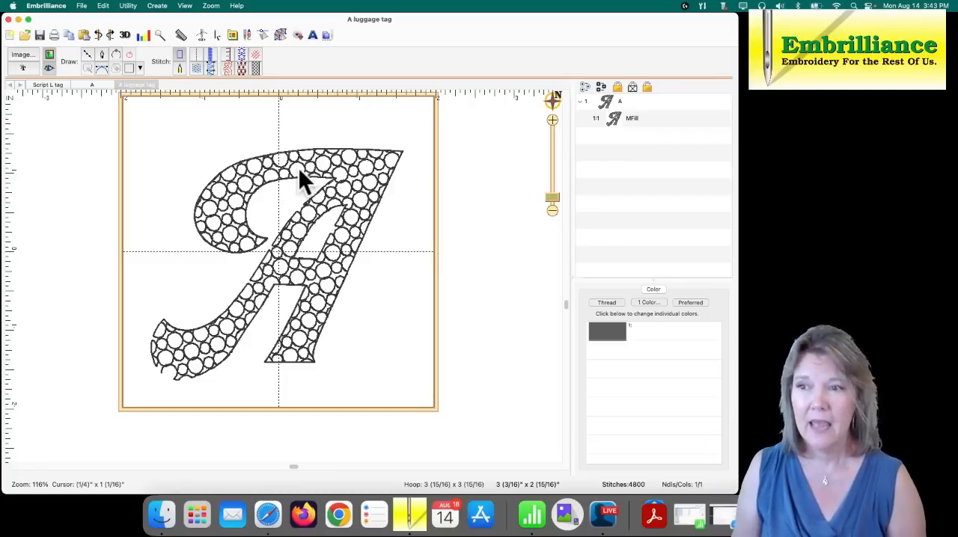
- Check the fill along the letter's edges and run through its stitching from start to end in the Stitch Simulator
click(236, 181)
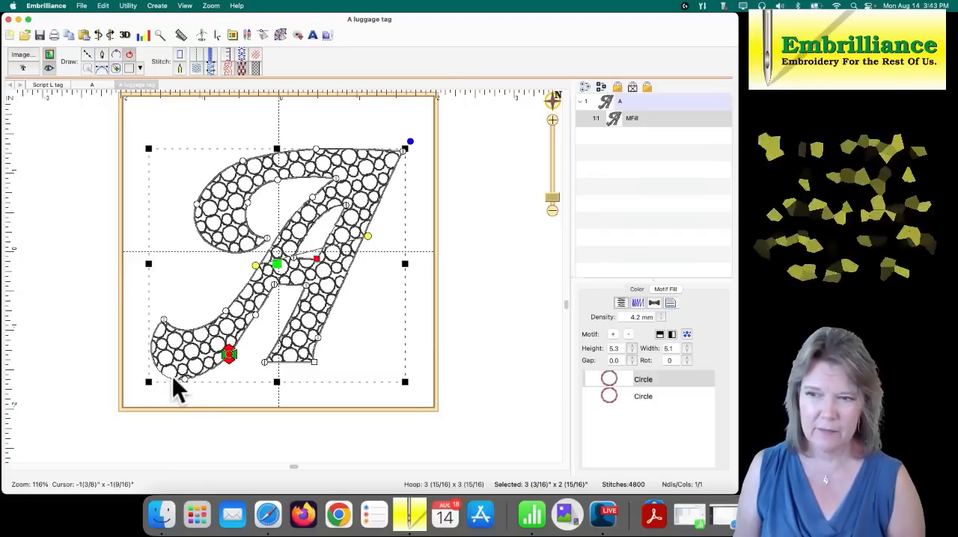
click(413, 200)
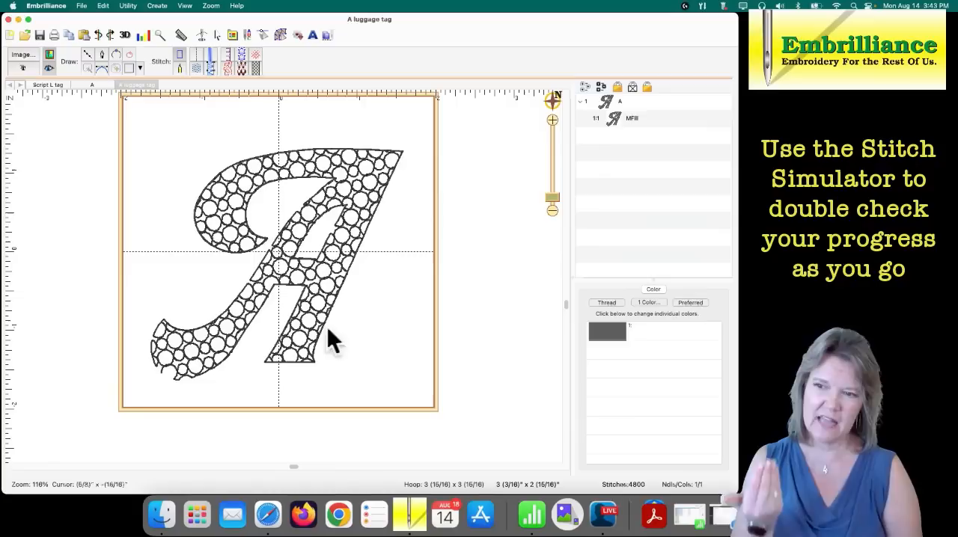
click(208, 371)
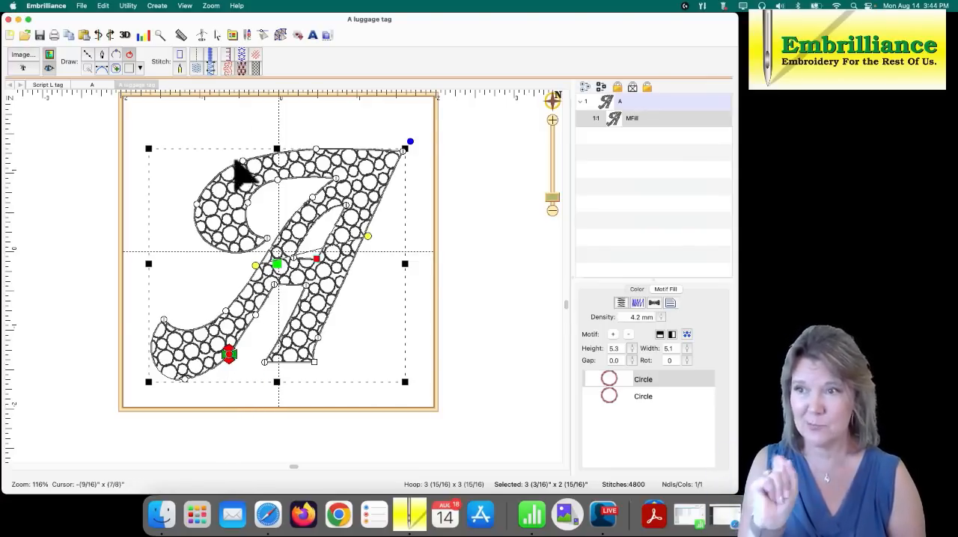
click(202, 35)
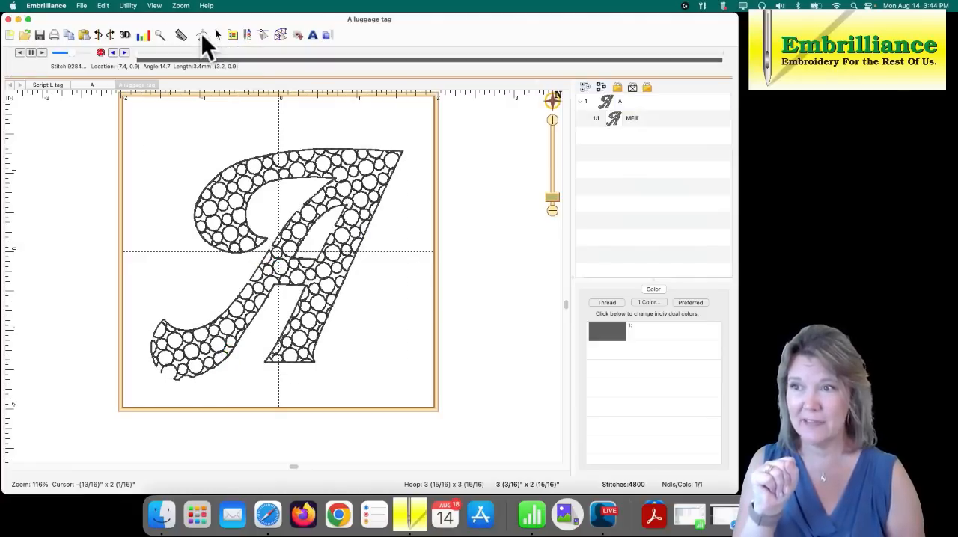
click(136, 57)
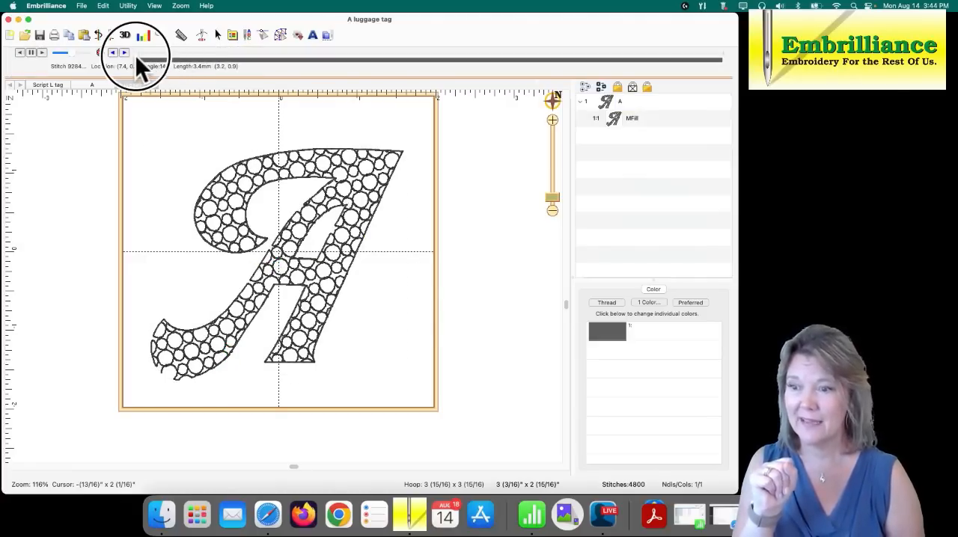
mouse_move(137, 54)
mouse_down()
mouse_move(374, 58)
mouse_move(614, 100)
mouse_move(674, 121)
mouse_move(727, 116)
mouse_up()
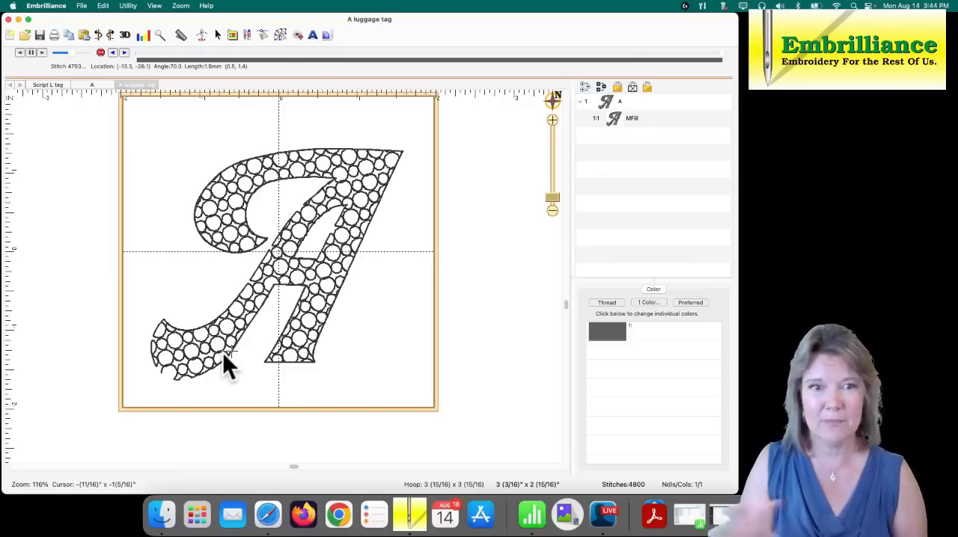
click(276, 33)
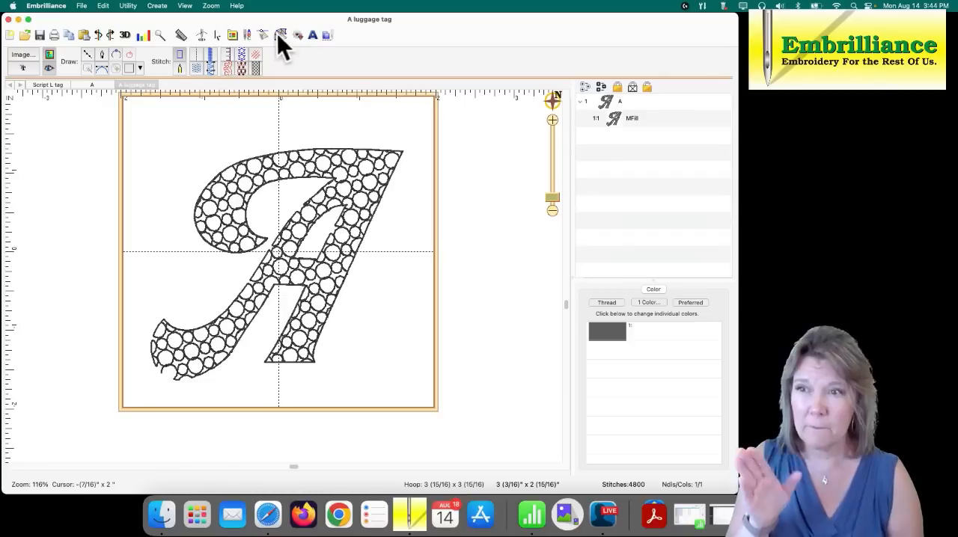
- Move the fill's start point to the bottom of the A's lower-left curl and its stop point onto the top edge of the upper stroke
click(299, 217)
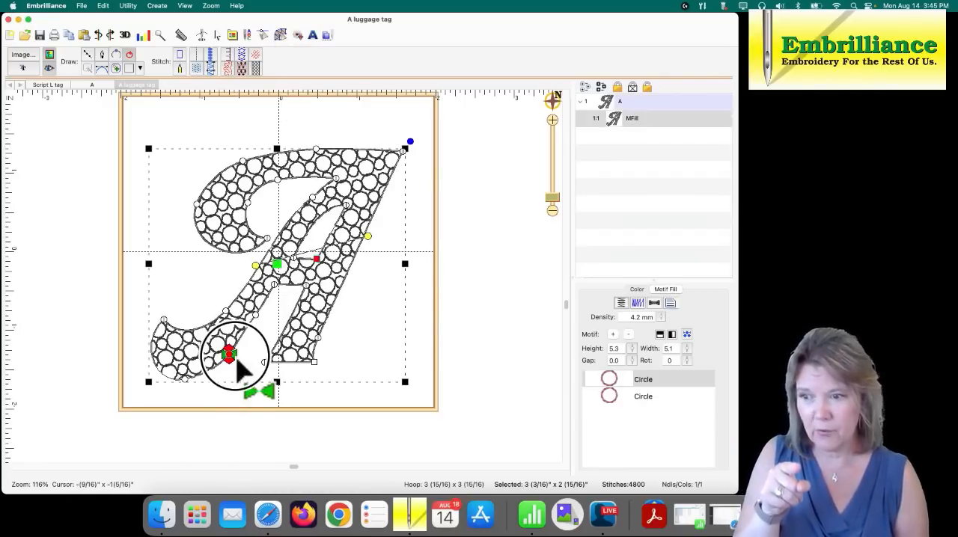
mouse_move(239, 367)
mouse_down()
mouse_move(191, 408)
mouse_move(187, 395)
mouse_move(195, 402)
mouse_up()
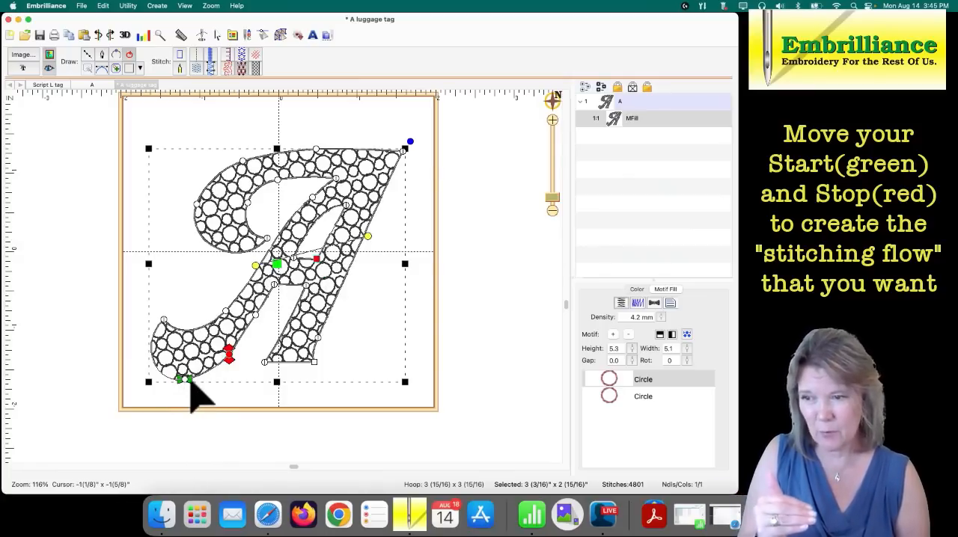
drag(191, 384, 193, 387)
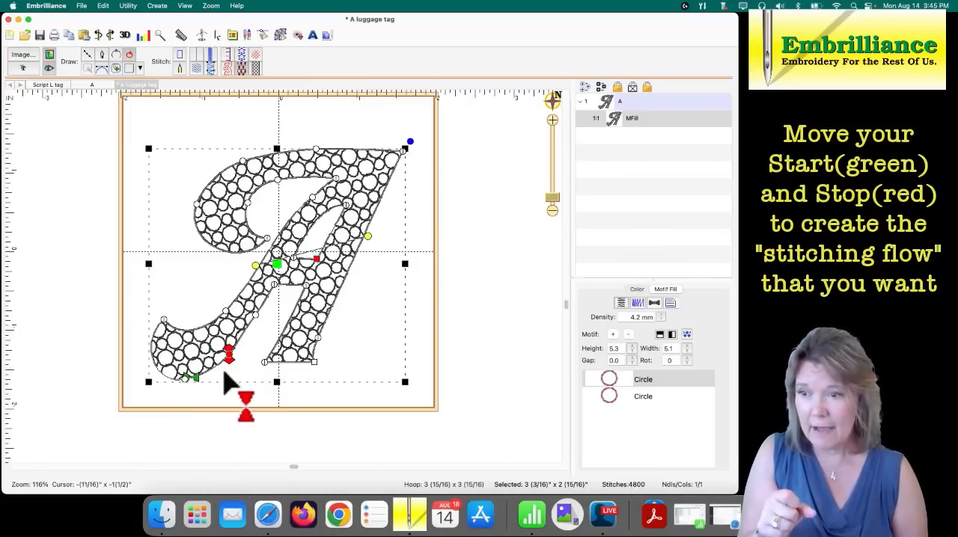
mouse_move(231, 366)
mouse_down()
mouse_move(284, 305)
mouse_move(310, 170)
mouse_move(255, 162)
mouse_up()
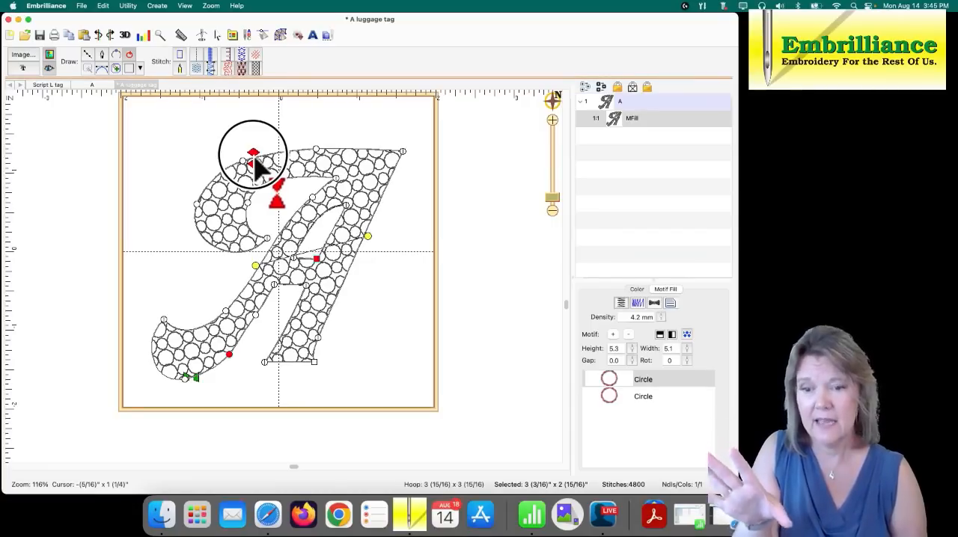
drag(255, 168, 255, 168)
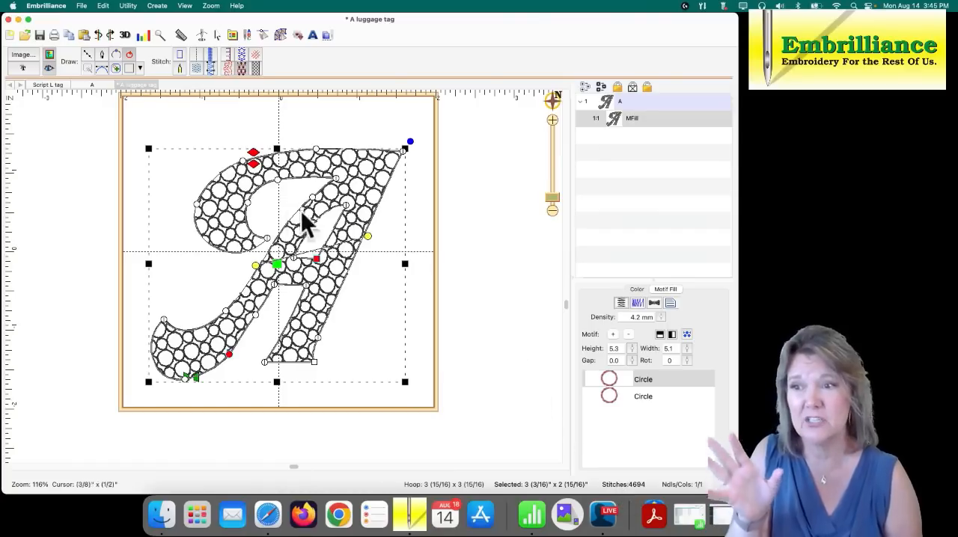
drag(254, 156, 265, 153)
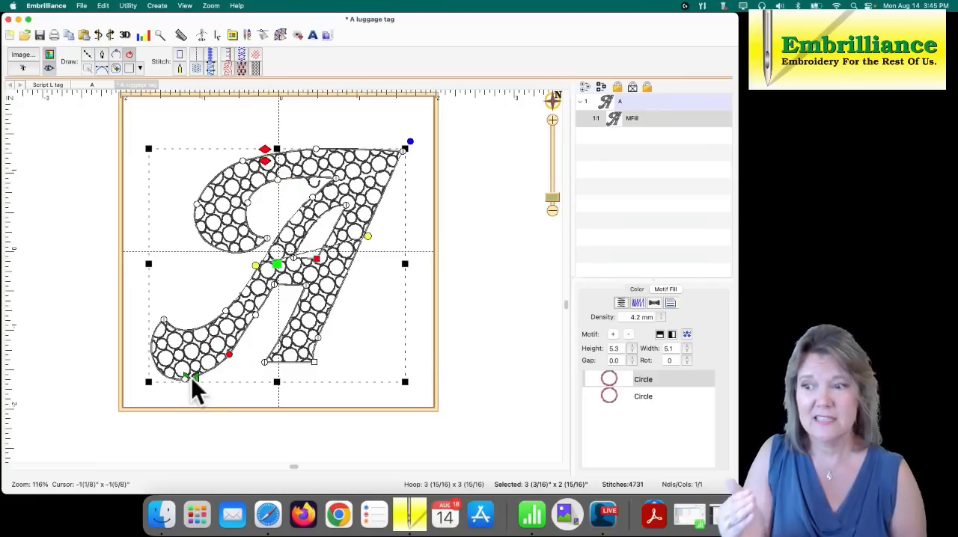
mouse_move(199, 384)
mouse_down()
mouse_move(211, 386)
mouse_move(194, 377)
mouse_up()
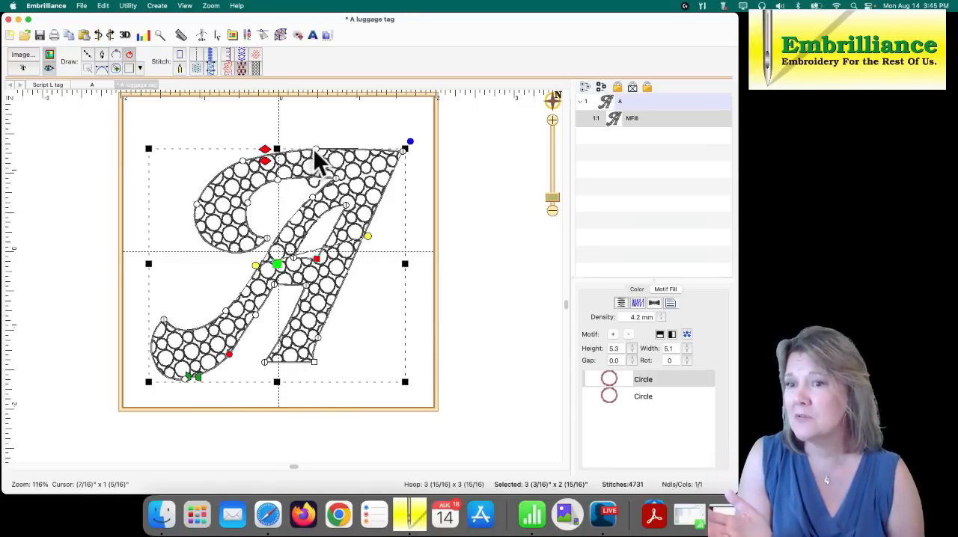
- Raise the node in the middle of the A's top edge slightly and adjust the curve handles of the node on the upper-left bend
drag(315, 150, 313, 148)
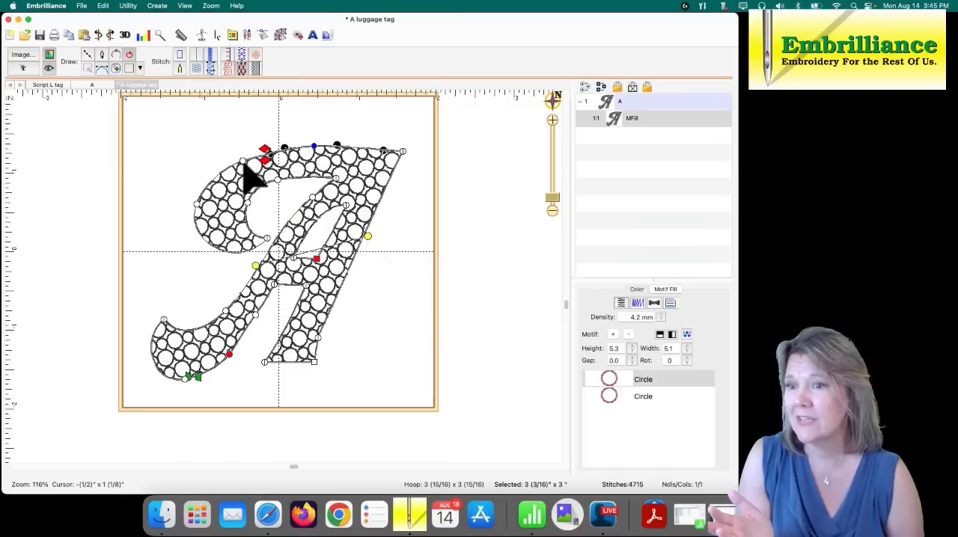
drag(242, 161, 262, 146)
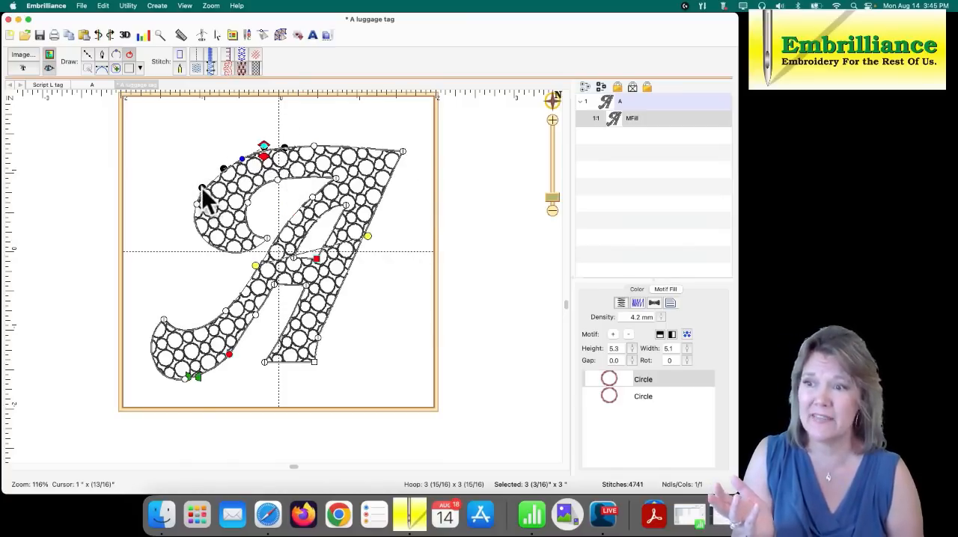
drag(201, 187, 205, 178)
key(Escape)
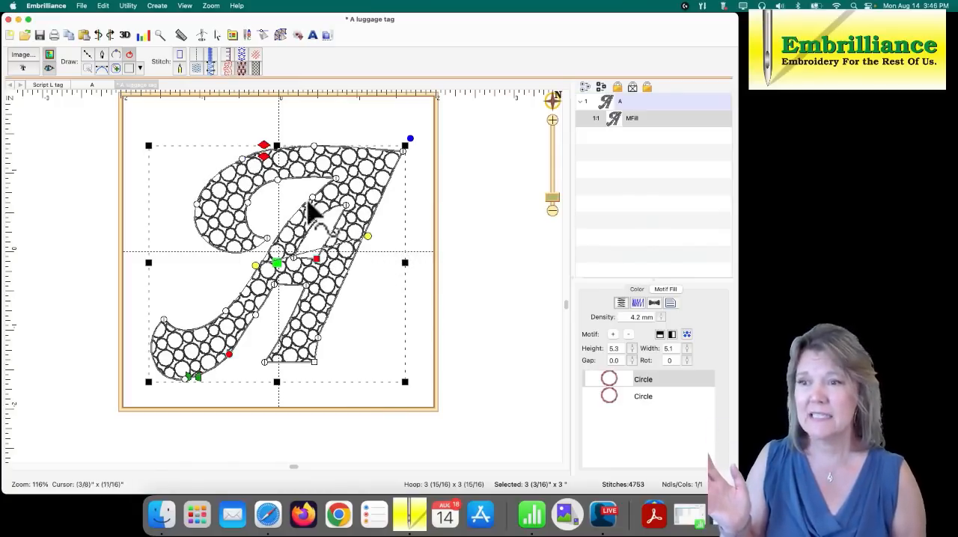
- Move the stop point left to the node on the upper-left bend, and run the stitching simulation from start to end
drag(264, 146, 246, 160)
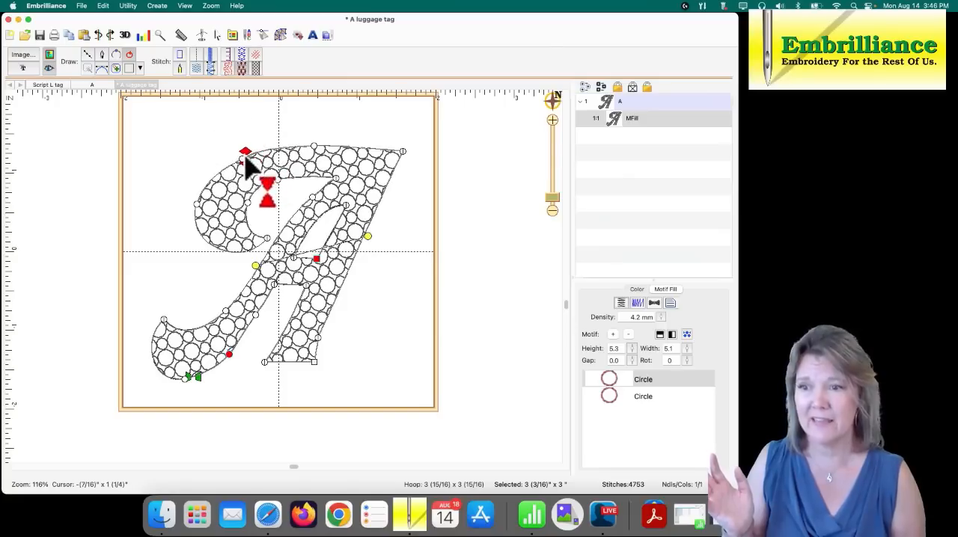
click(201, 35)
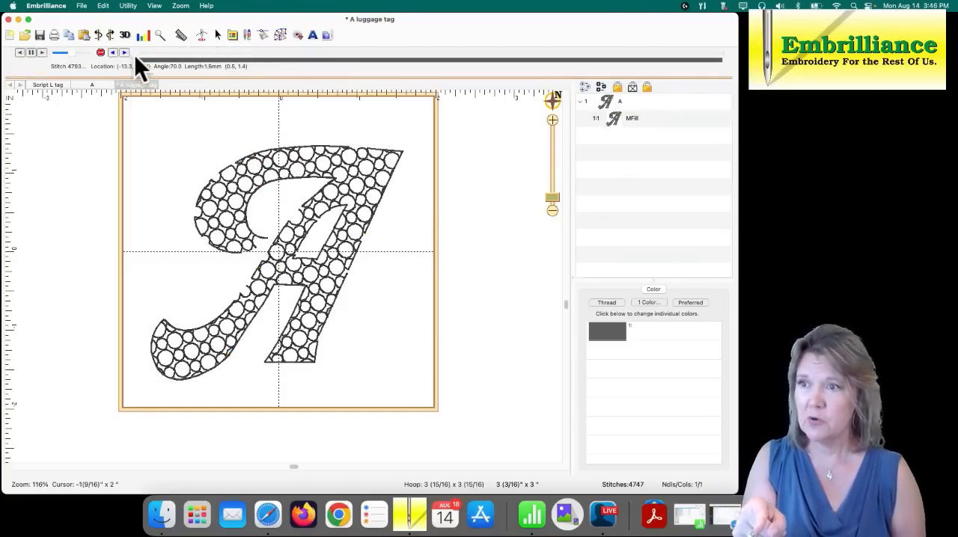
mouse_move(135, 55)
mouse_down()
mouse_move(554, 30)
mouse_move(722, 41)
mouse_move(722, 65)
mouse_up()
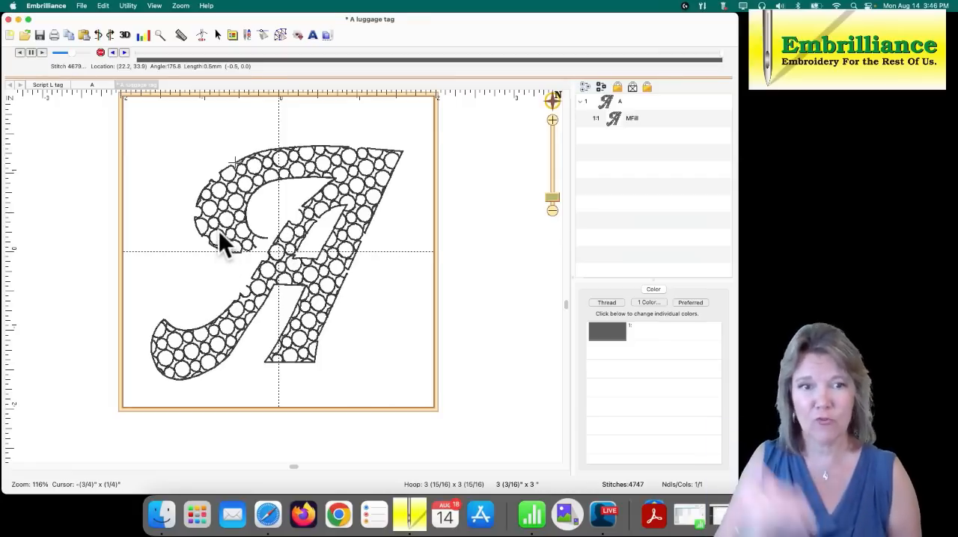
click(279, 36)
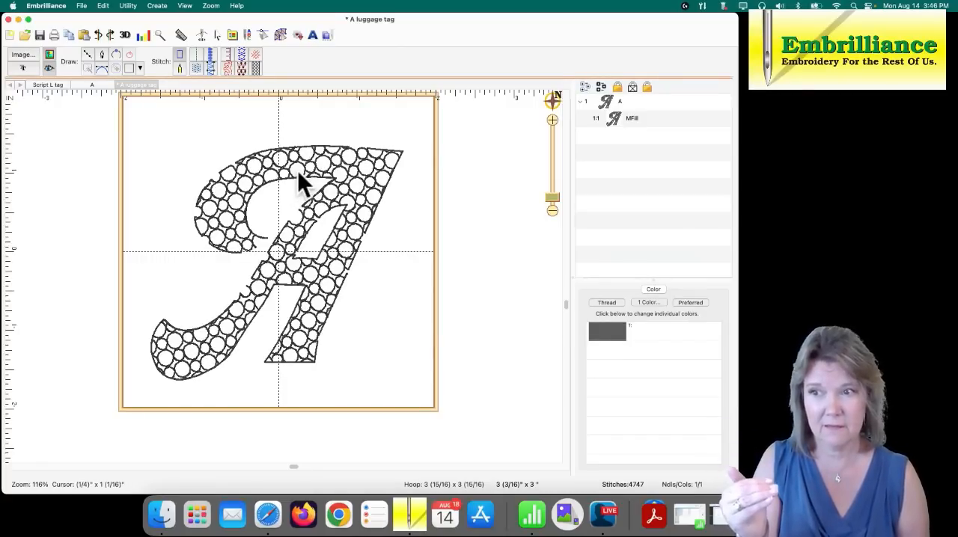
- Lower the right end of the letter's inclination line slightly to make the circle rows' upward tilt shallower
click(334, 184)
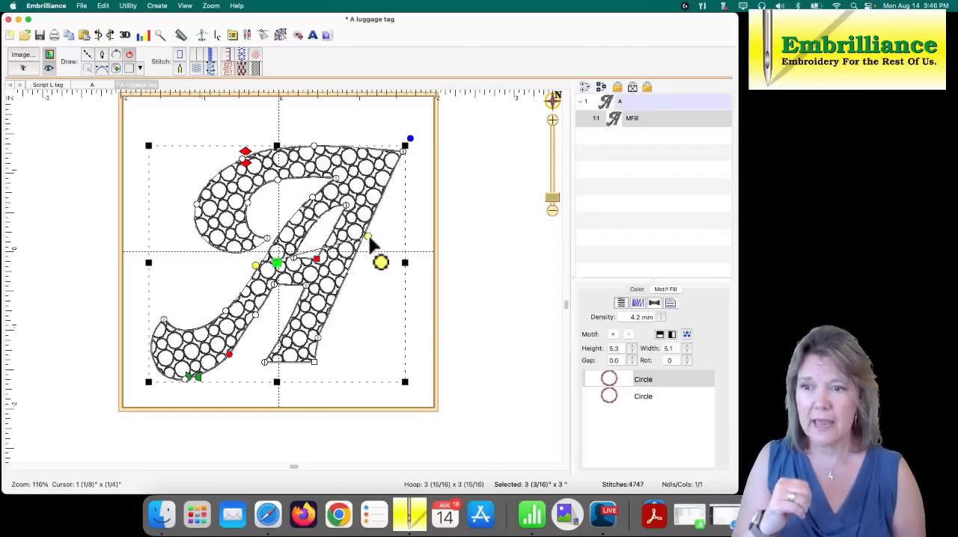
drag(368, 244, 367, 273)
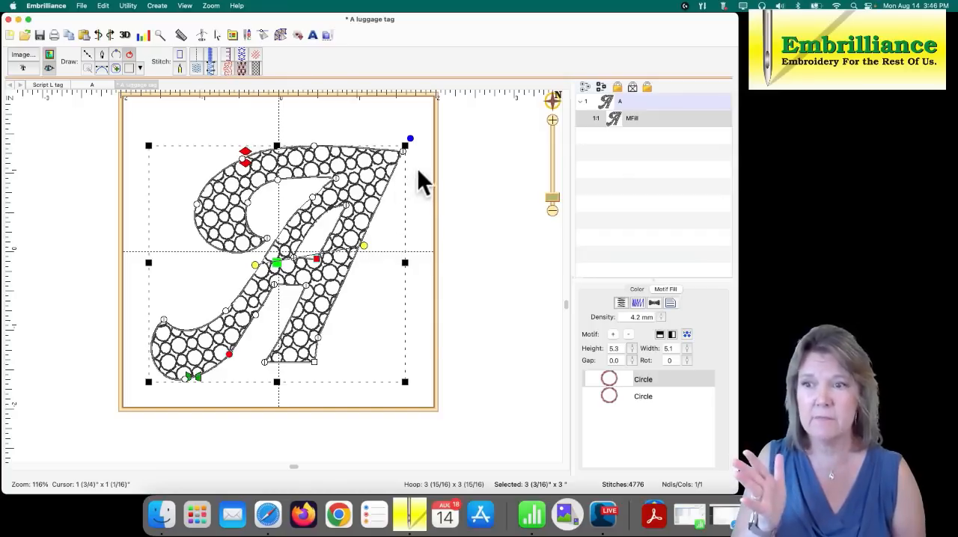
- Shift the nodes of the A's counter, crossbar and right leg slightly right, keeping the upper stroke's nodes in place
click(400, 210)
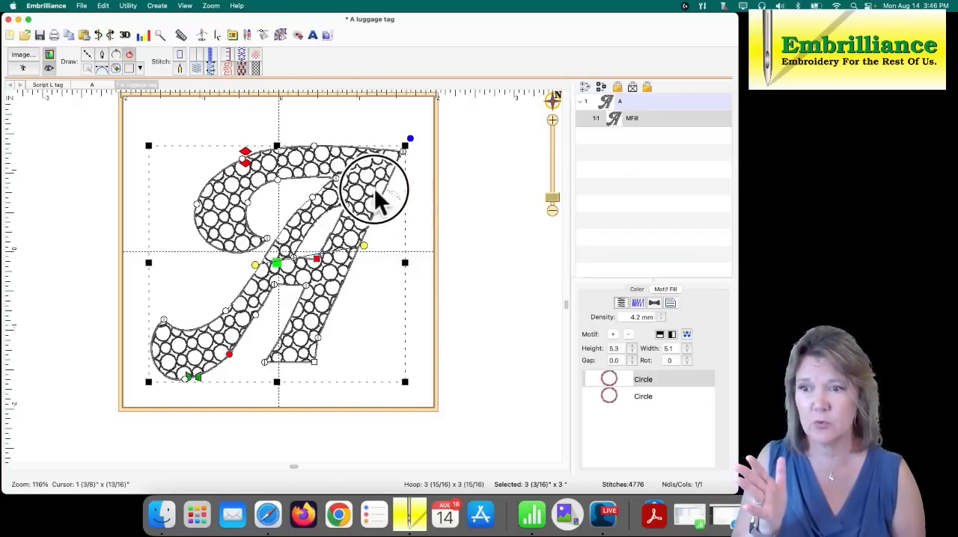
mouse_move(260, 310)
mouse_down()
mouse_move(216, 373)
mouse_move(250, 394)
mouse_move(325, 366)
mouse_up()
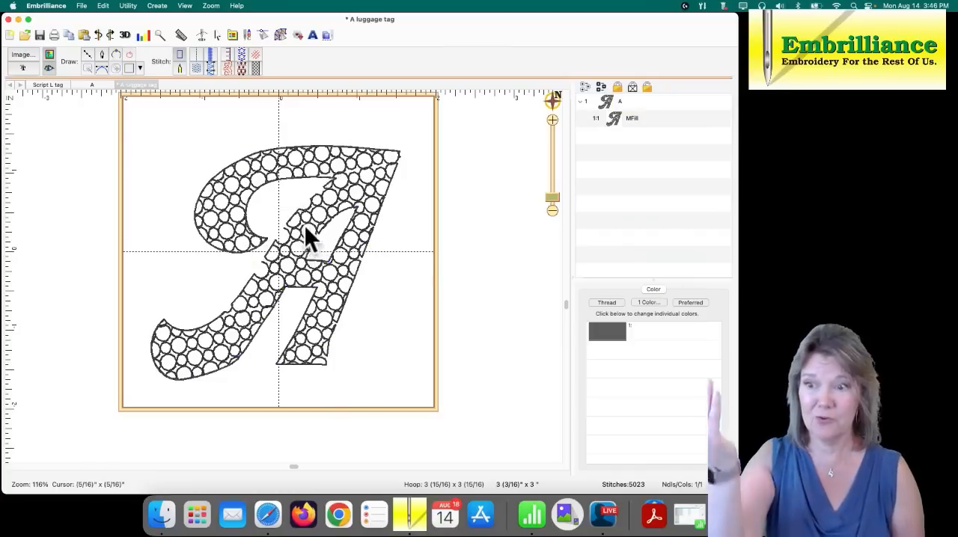
- Reshape the curve at the bottom node of the A's lower-left curl, and save the design
click(232, 363)
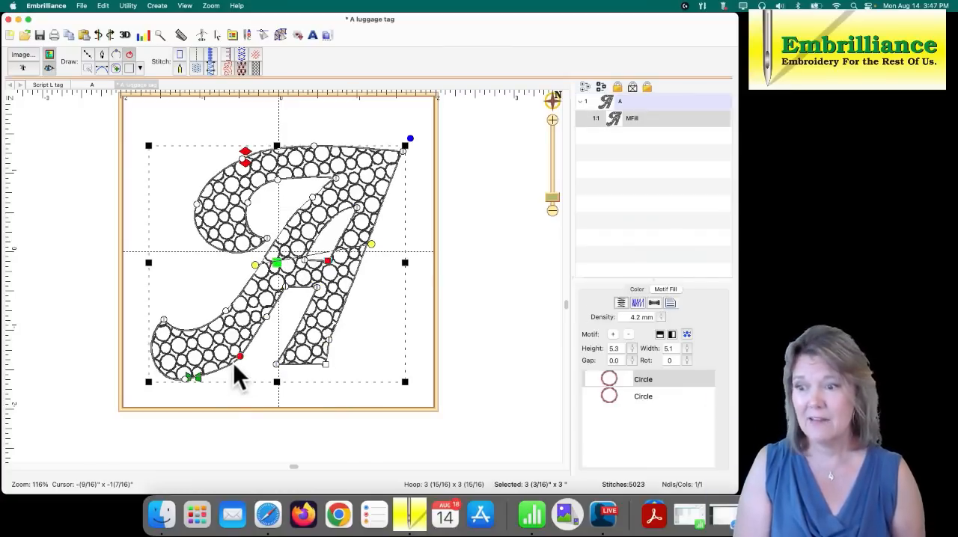
click(184, 379)
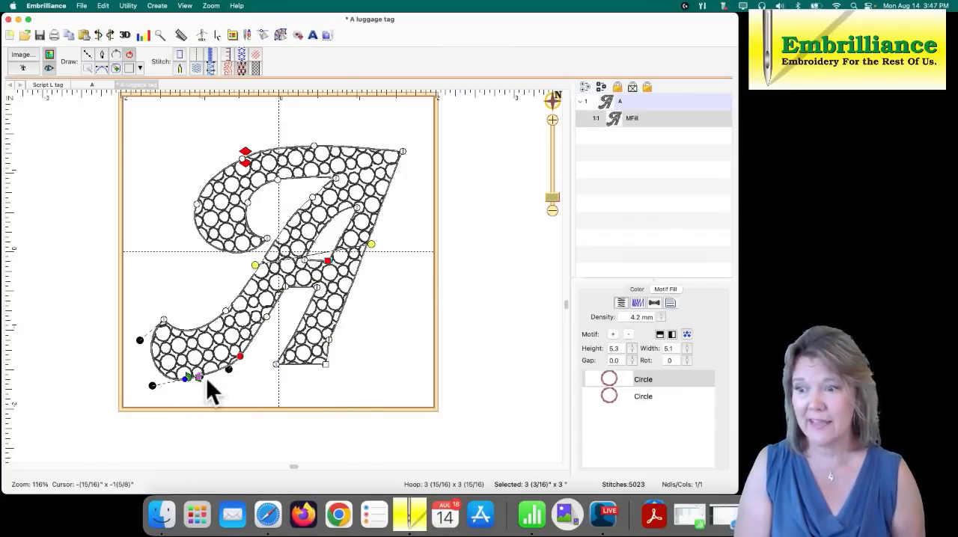
drag(203, 380, 209, 383)
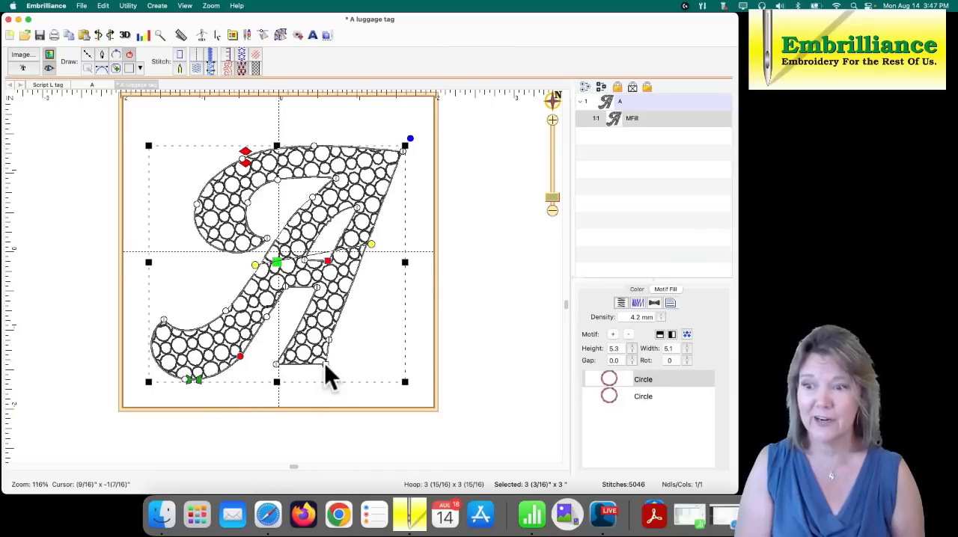
click(397, 344)
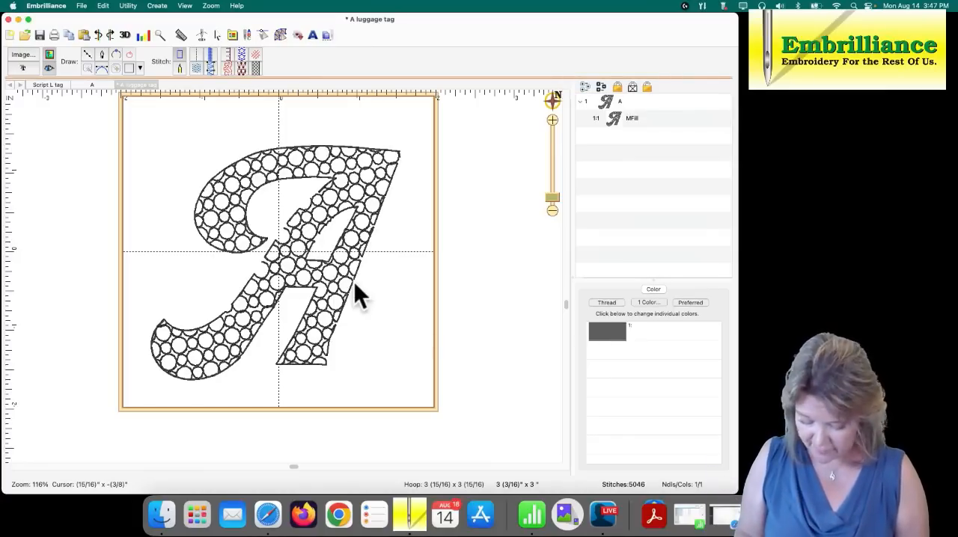
key(super+s)
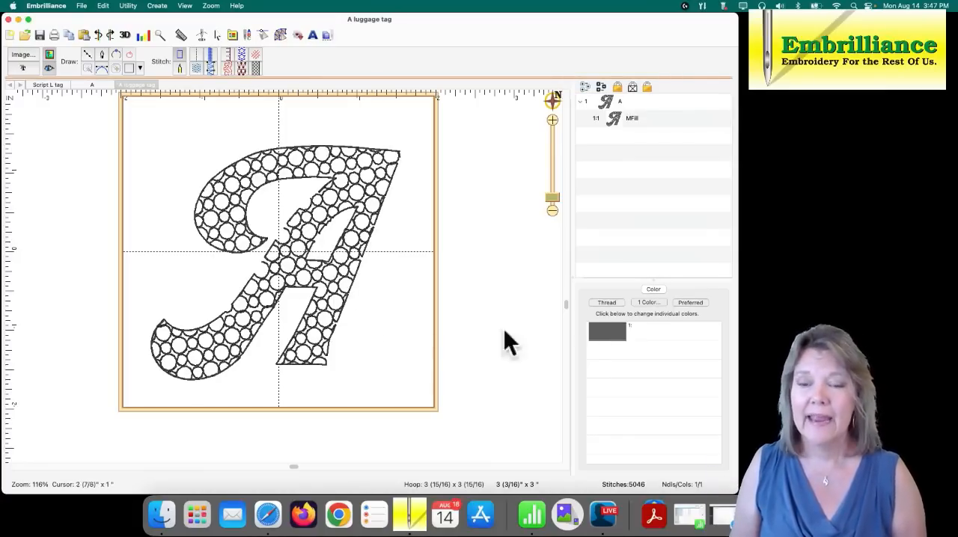
- Change the design's thread colour to the blue Mettler PolySheen 3722
click(606, 335)
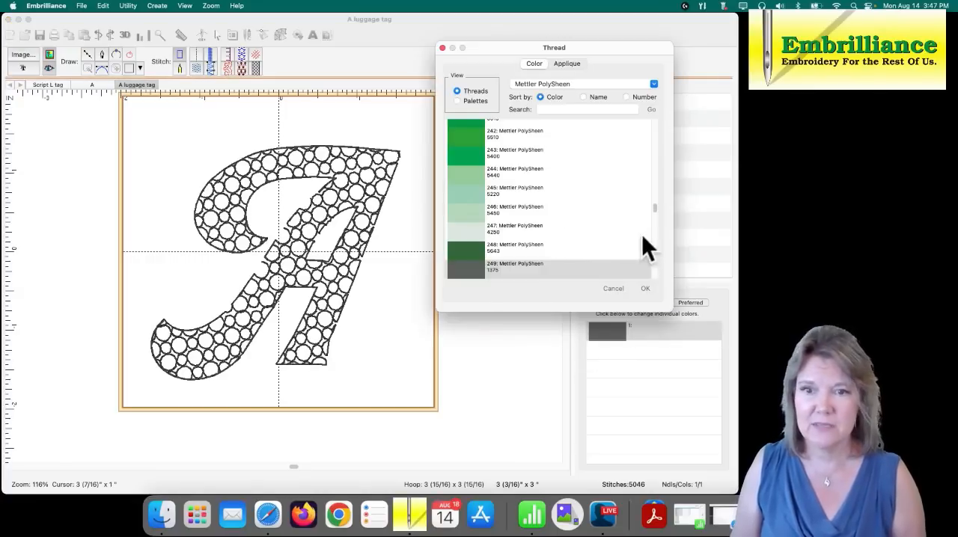
mouse_move(656, 207)
mouse_down()
mouse_move(650, 181)
mouse_move(655, 238)
mouse_move(655, 226)
mouse_up()
click(450, 195)
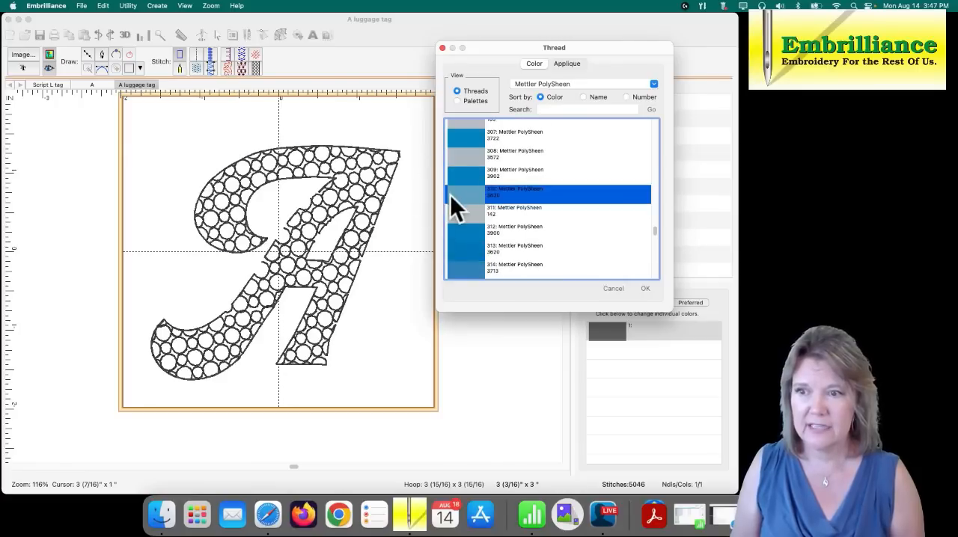
click(468, 142)
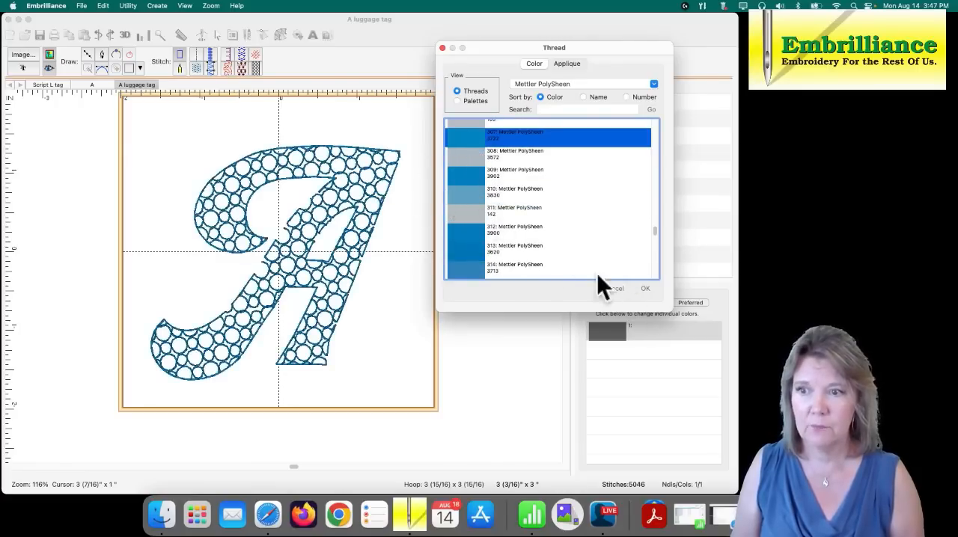
click(644, 287)
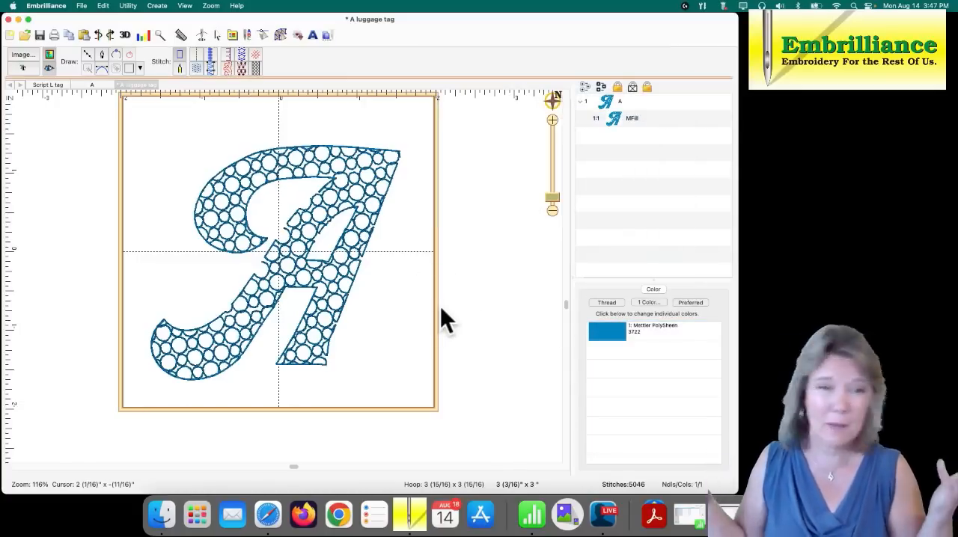
- Copy and paste the MFill object within the design, and convert the copy to a line without stitches
click(275, 271)
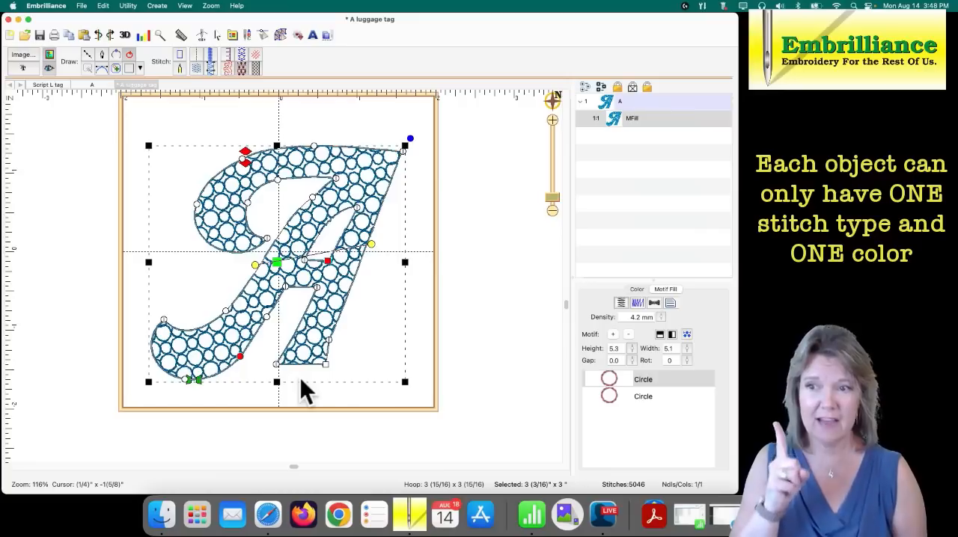
click(614, 119)
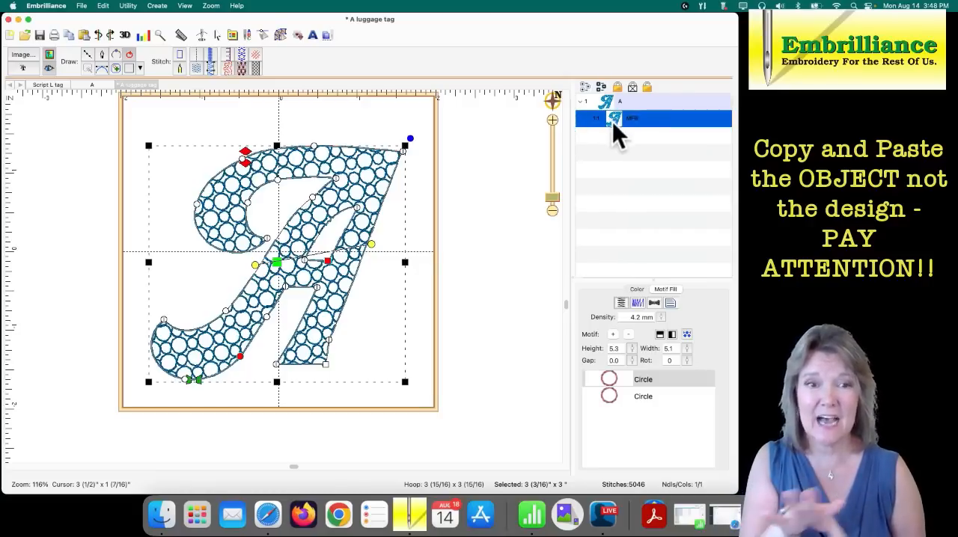
click(69, 36)
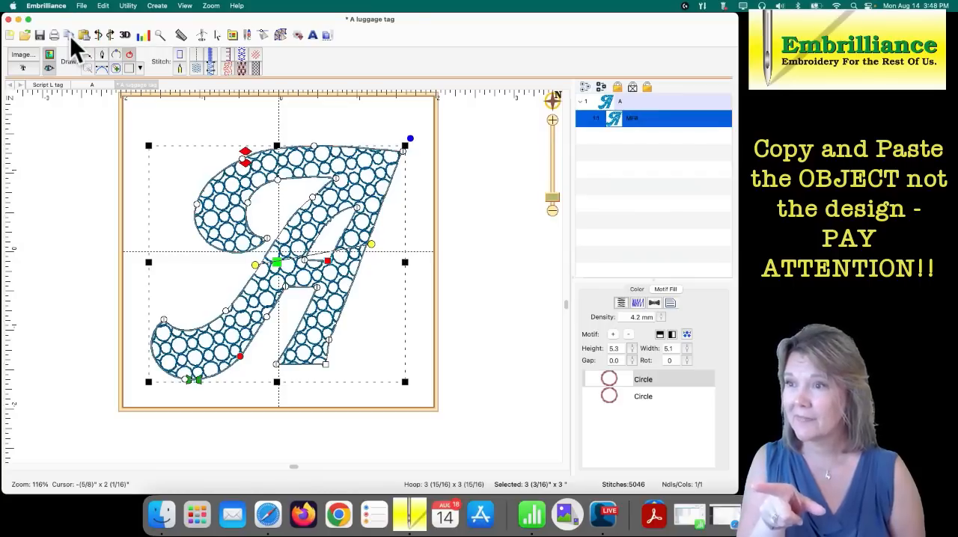
click(83, 37)
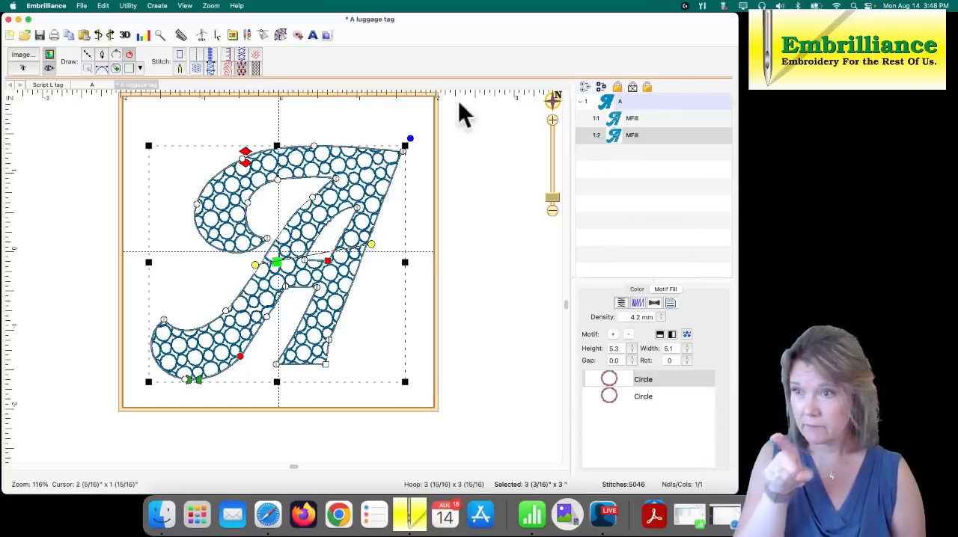
click(179, 56)
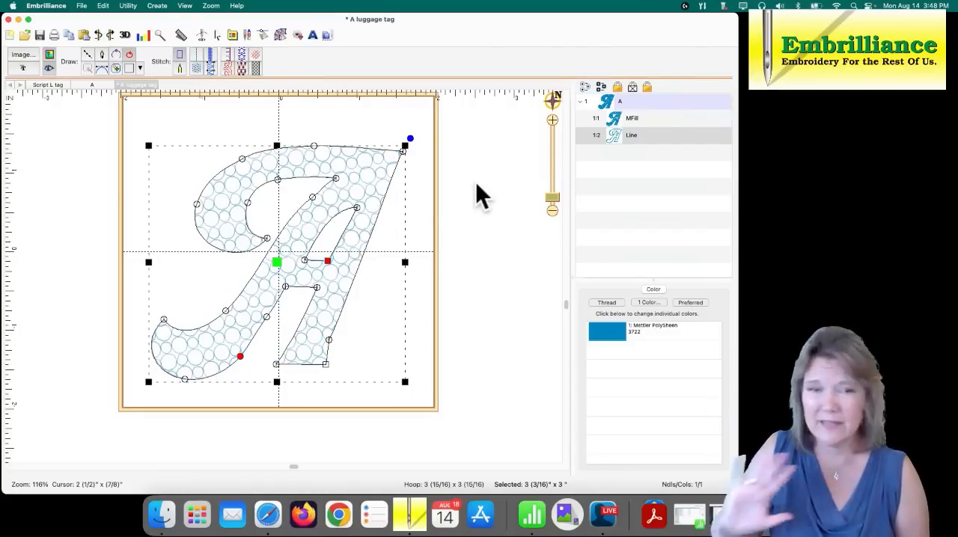
- Convert the line copy of the A to a satin border with a width of 2.0 mm
click(420, 234)
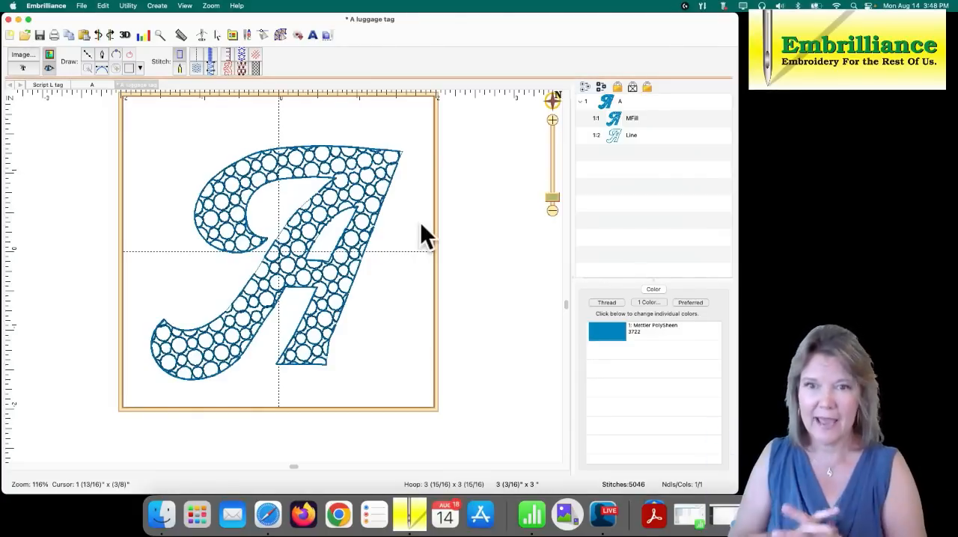
click(617, 140)
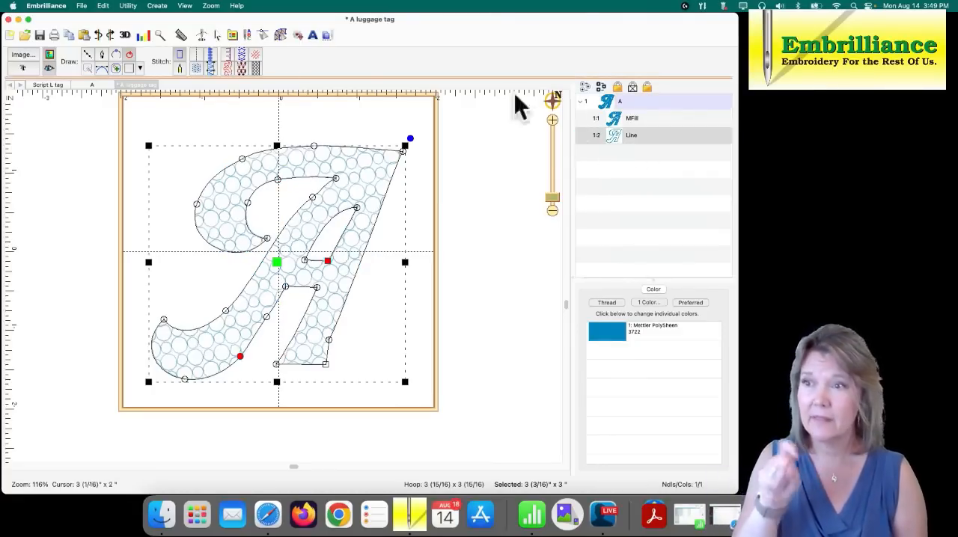
click(210, 56)
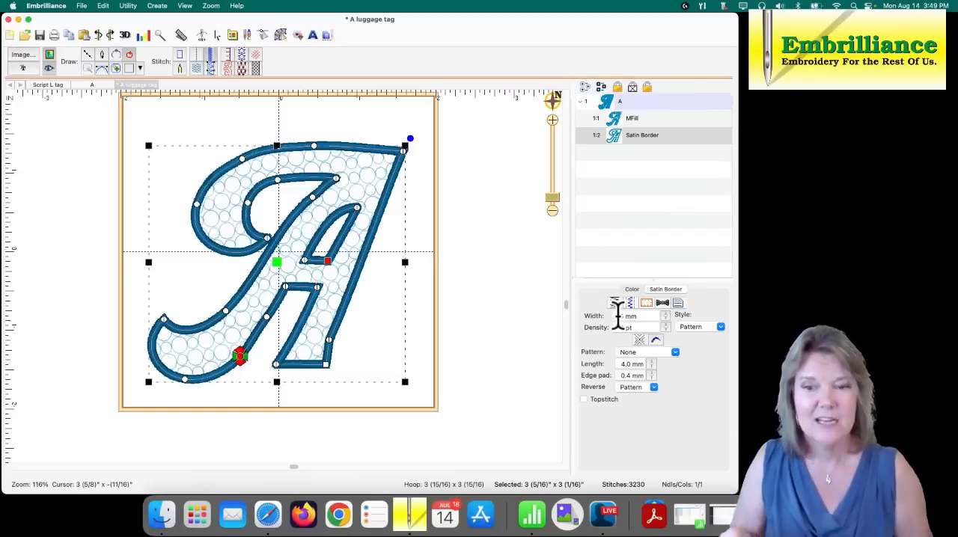
drag(665, 316, 665, 319)
click(665, 320)
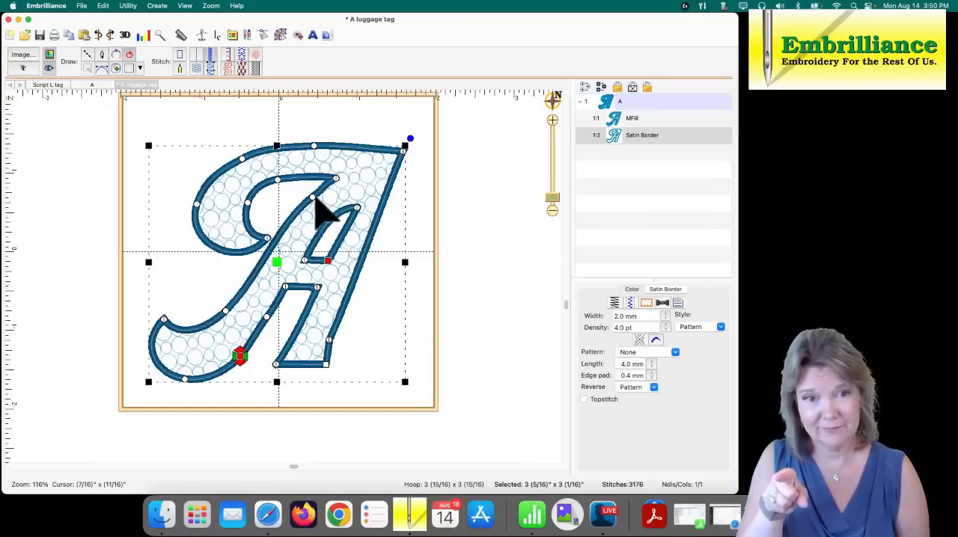
- Move the satin border's node on the diagonal stroke's left edge slightly down and left, and adjust the curve handles leading to the pointed inner corner
drag(553, 200, 553, 189)
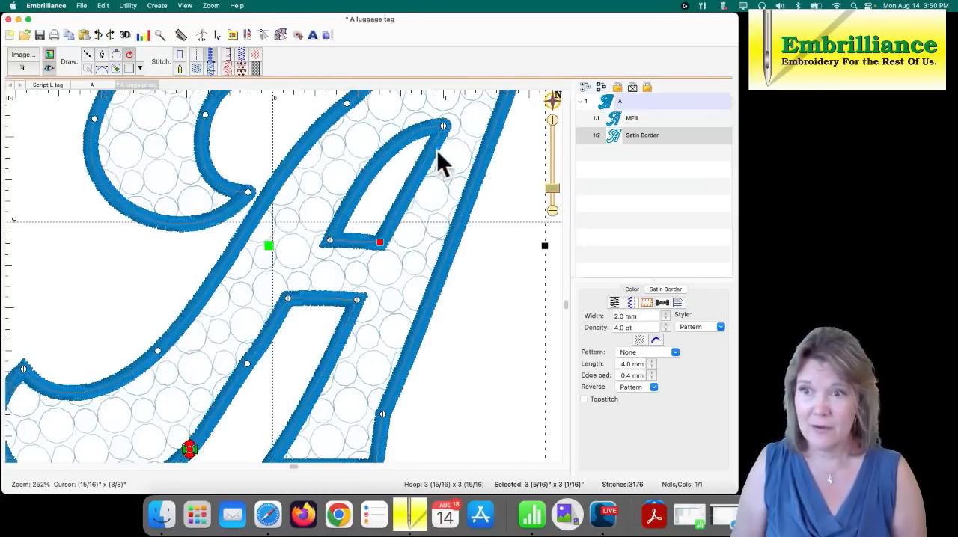
drag(437, 152, 419, 258)
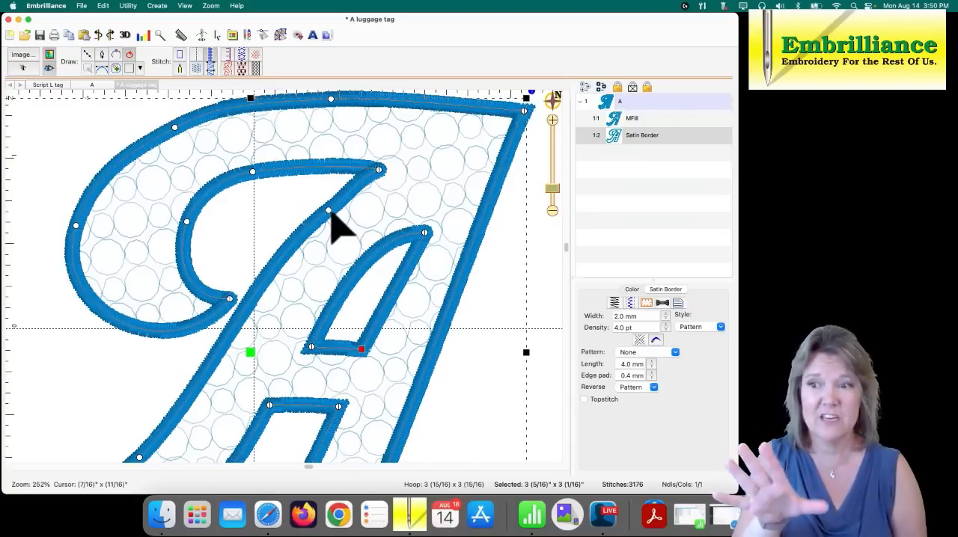
click(330, 211)
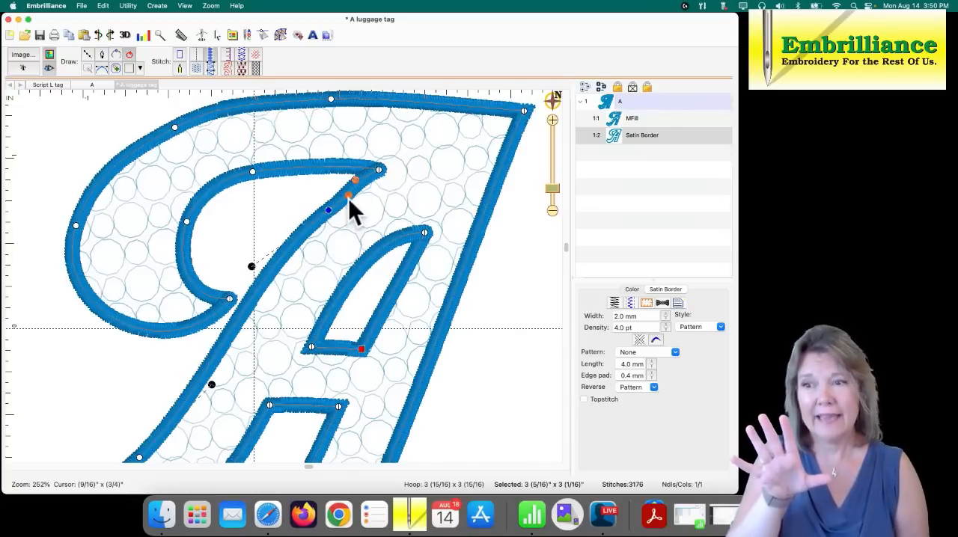
drag(348, 198, 320, 222)
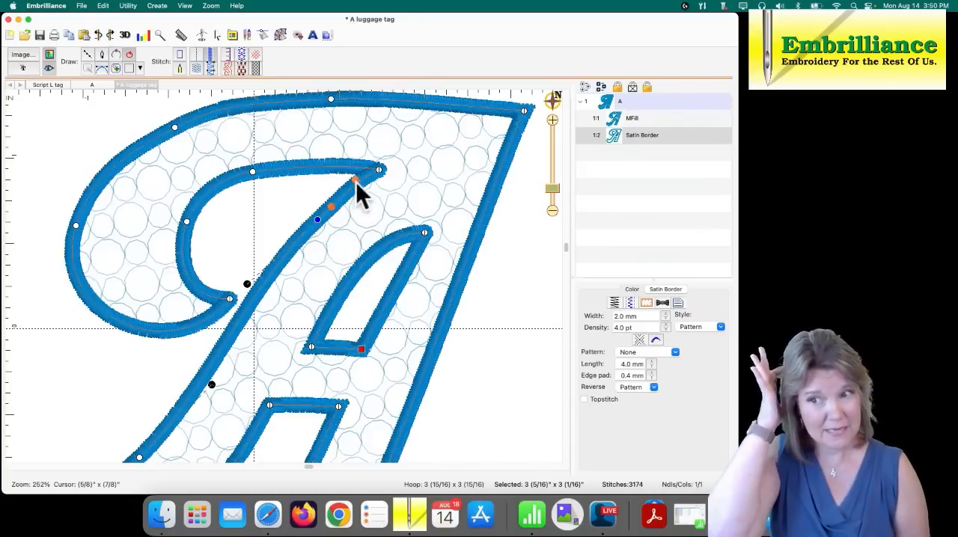
drag(355, 182, 362, 186)
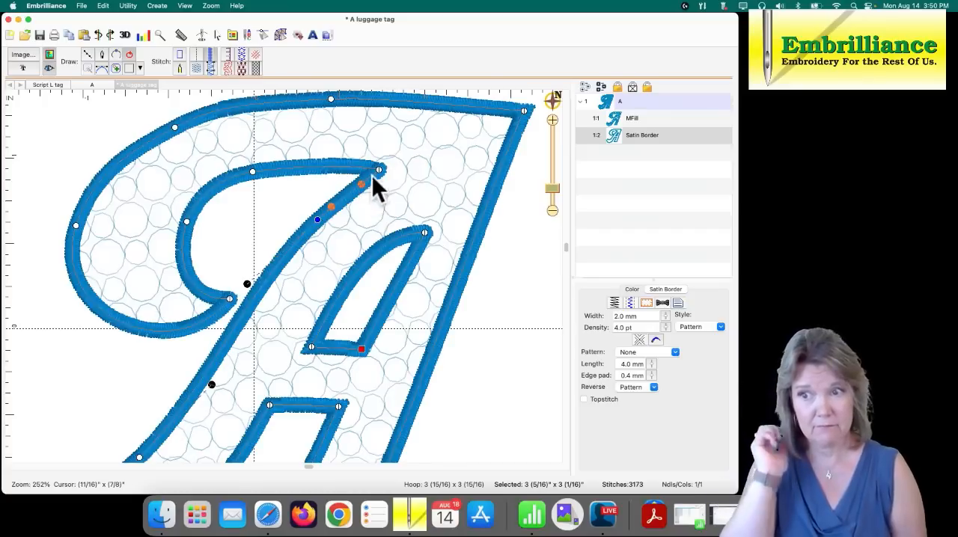
click(529, 262)
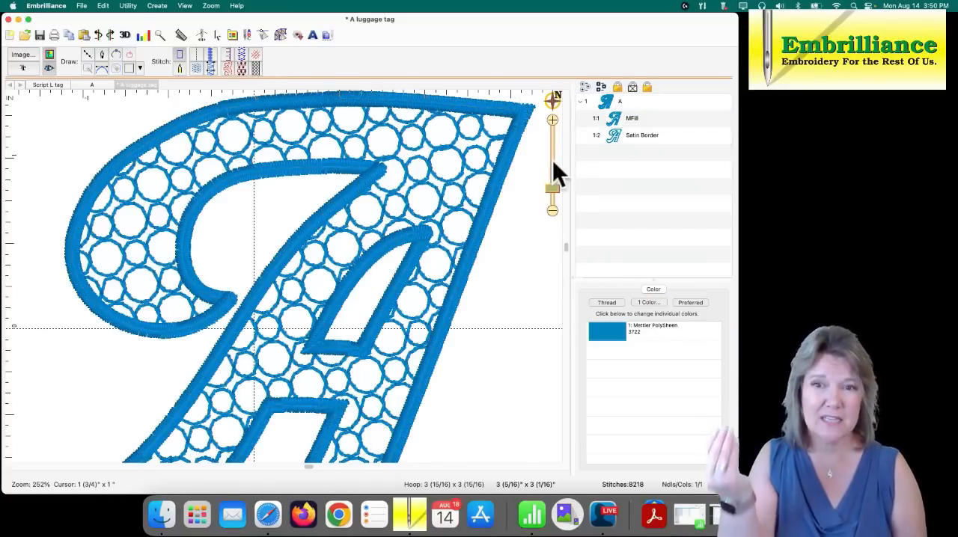
- Delete the MFill object, keeping only the satin border of the A
click(619, 137)
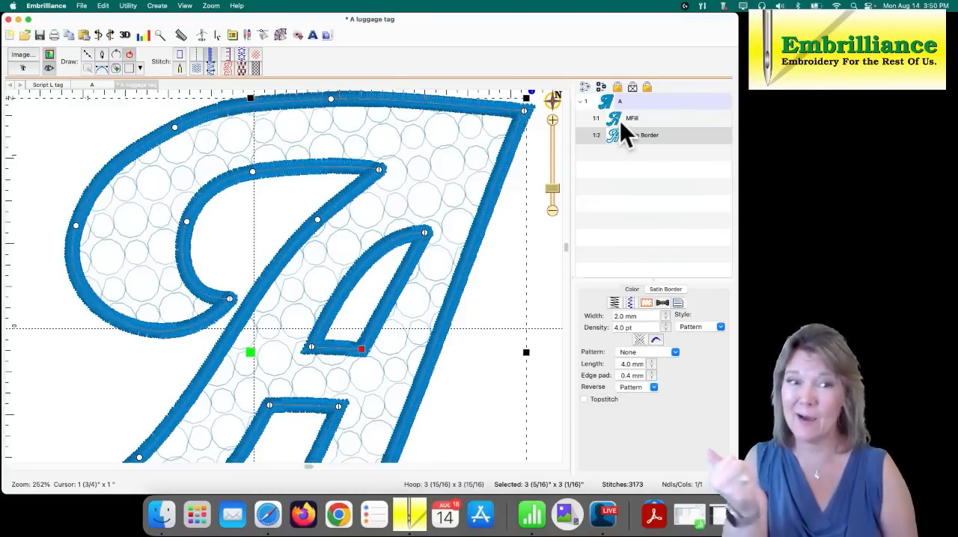
click(619, 121)
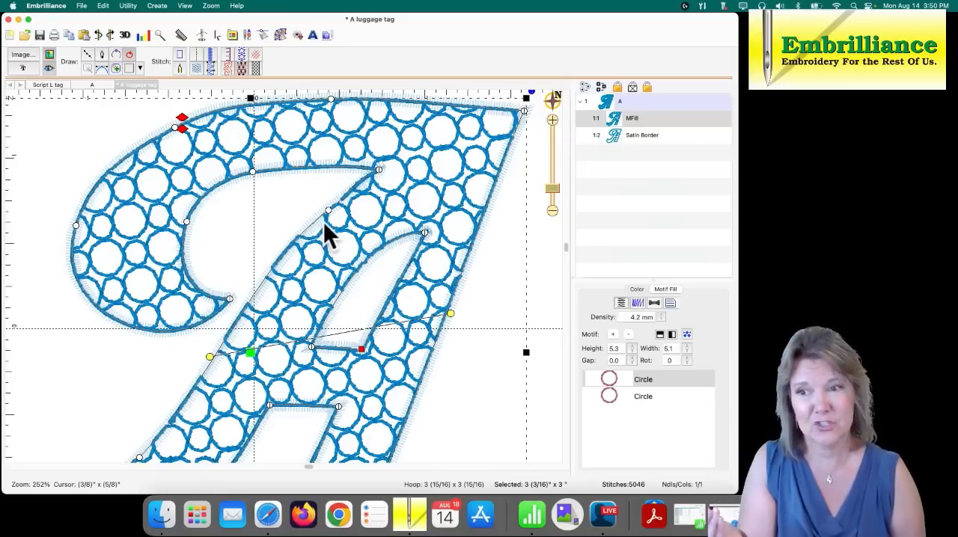
click(617, 121)
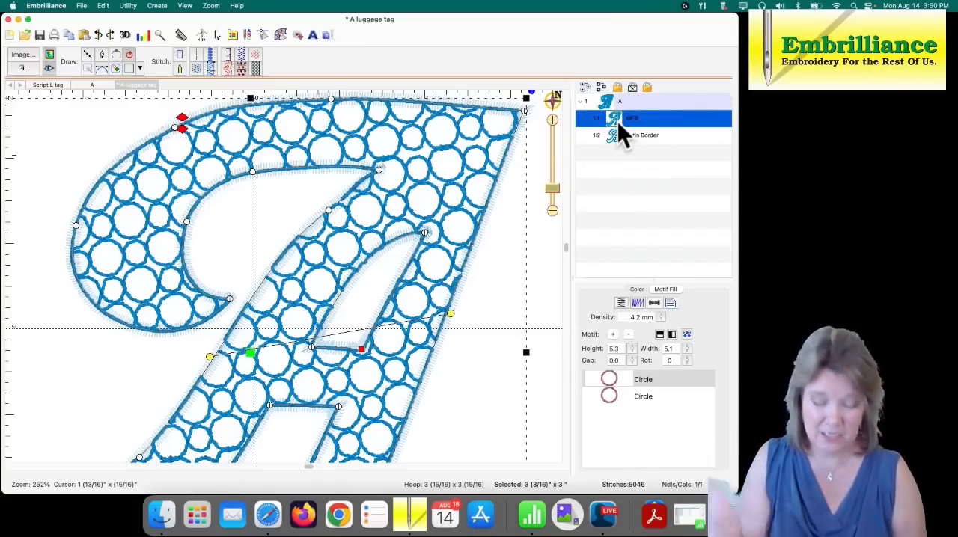
key(Delete)
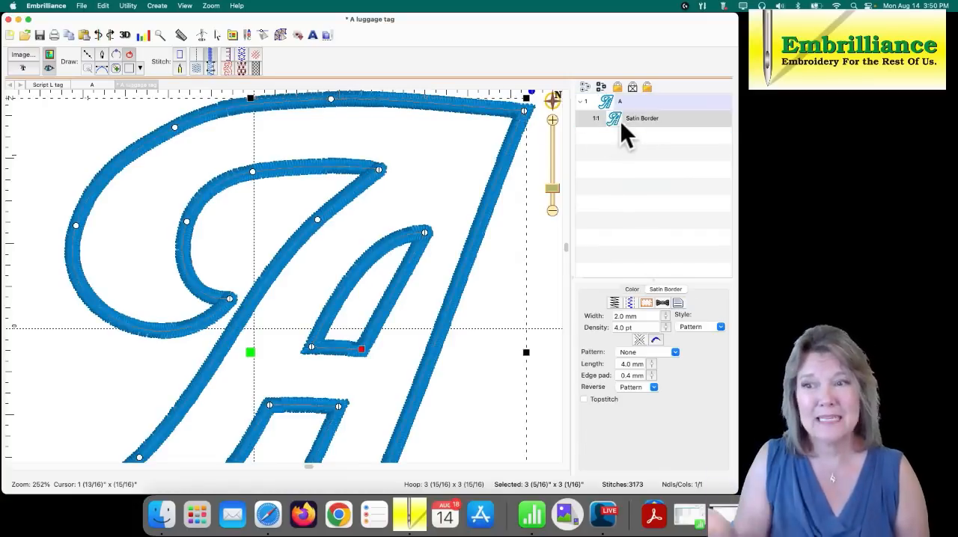
- Smooth the satin border along the diagonal stroke's left edge, and adjust the inner curve handle at the tip of the upper-left curl
click(318, 221)
mouse_move(318, 220)
mouse_down()
mouse_move(316, 229)
mouse_move(327, 216)
mouse_up()
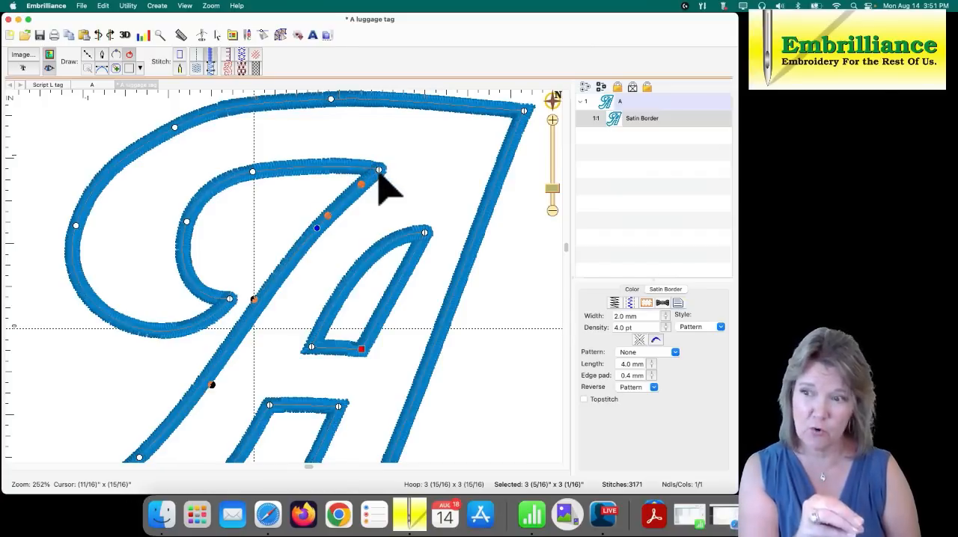
click(230, 299)
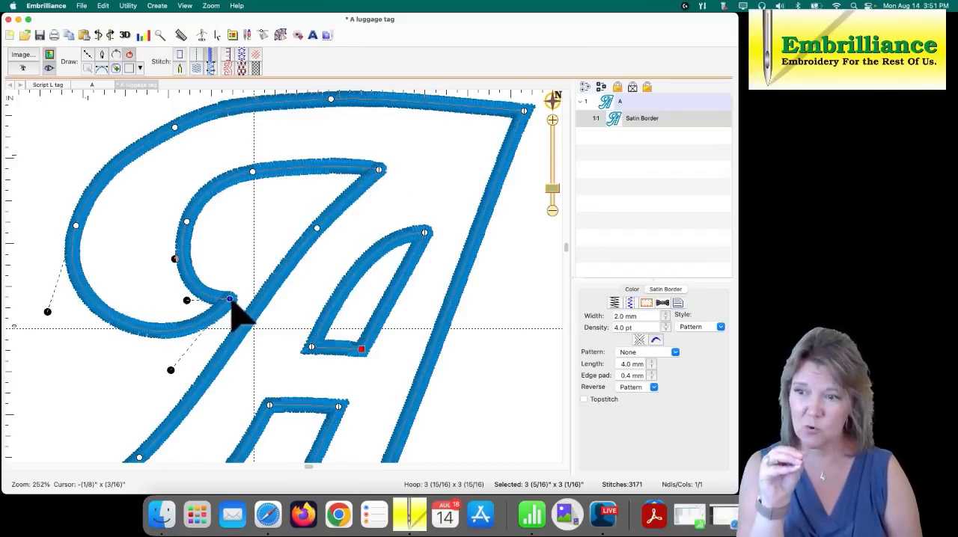
drag(186, 300, 191, 290)
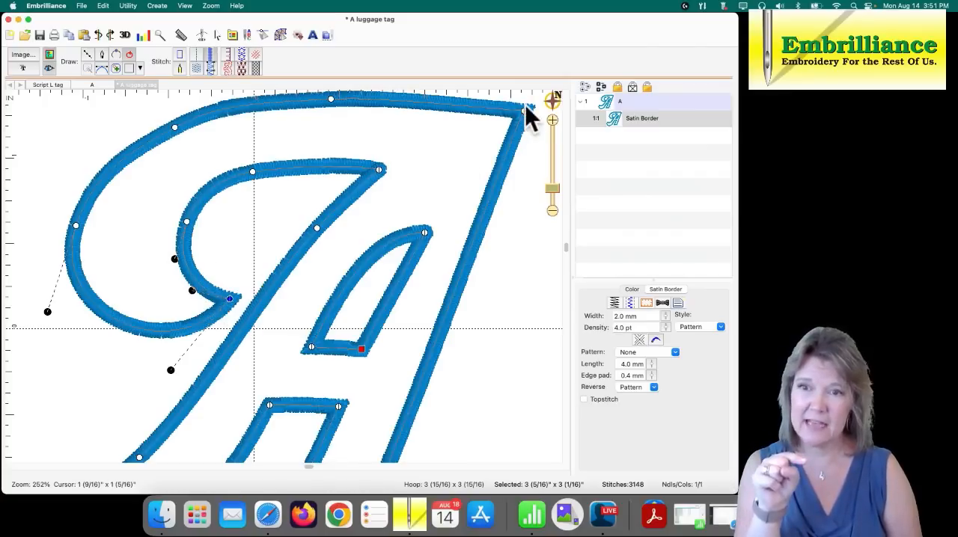
click(518, 171)
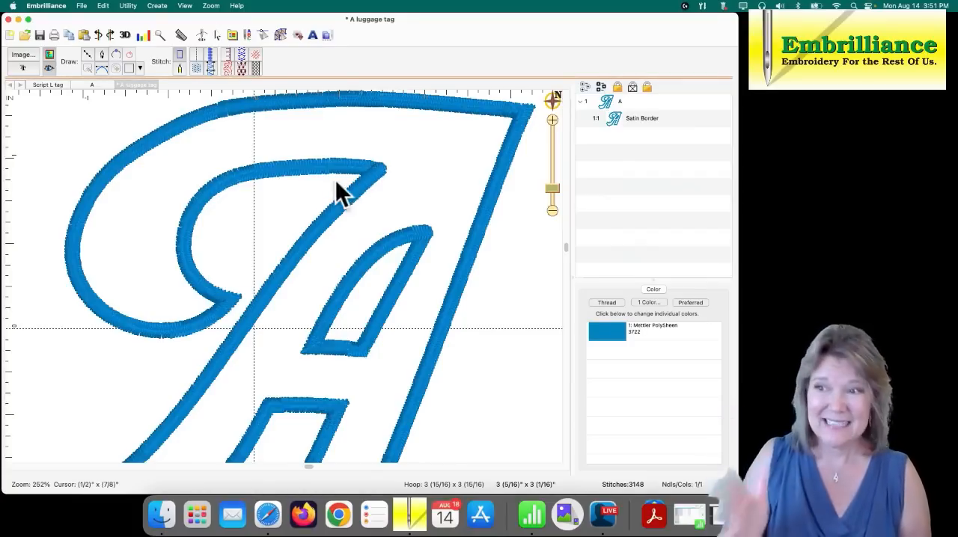
- Move the satin border's node on the outer upper-left curve of the A slightly left to smooth the curve
click(143, 139)
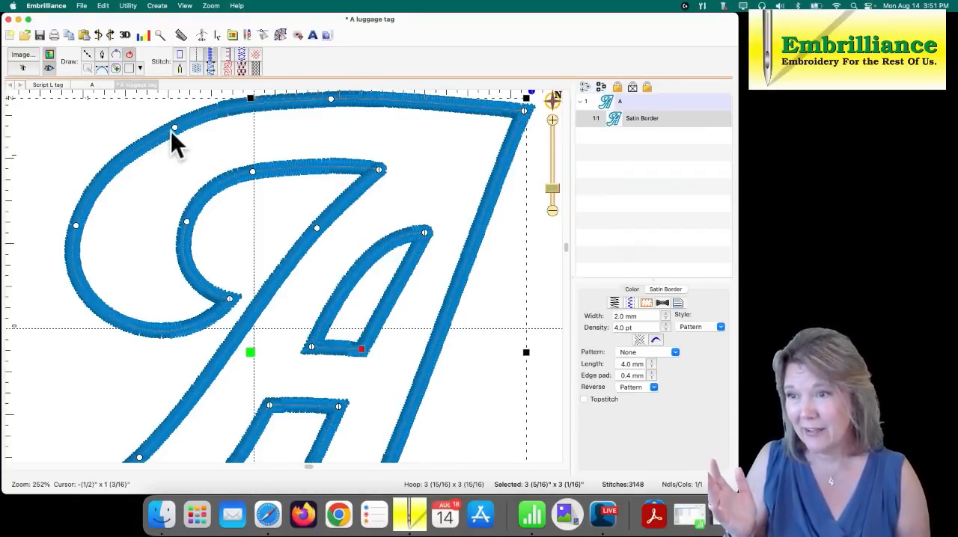
double_click(170, 131)
drag(169, 127, 165, 128)
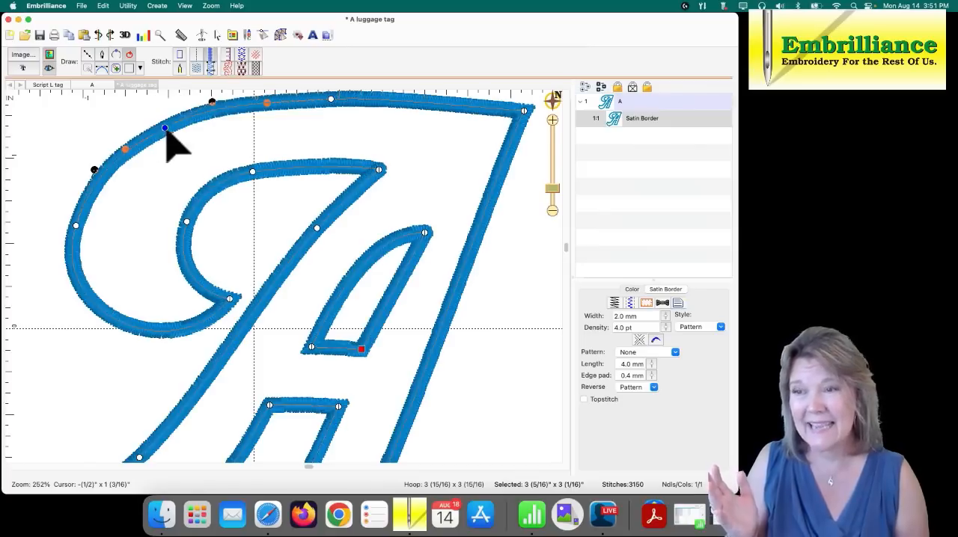
click(190, 139)
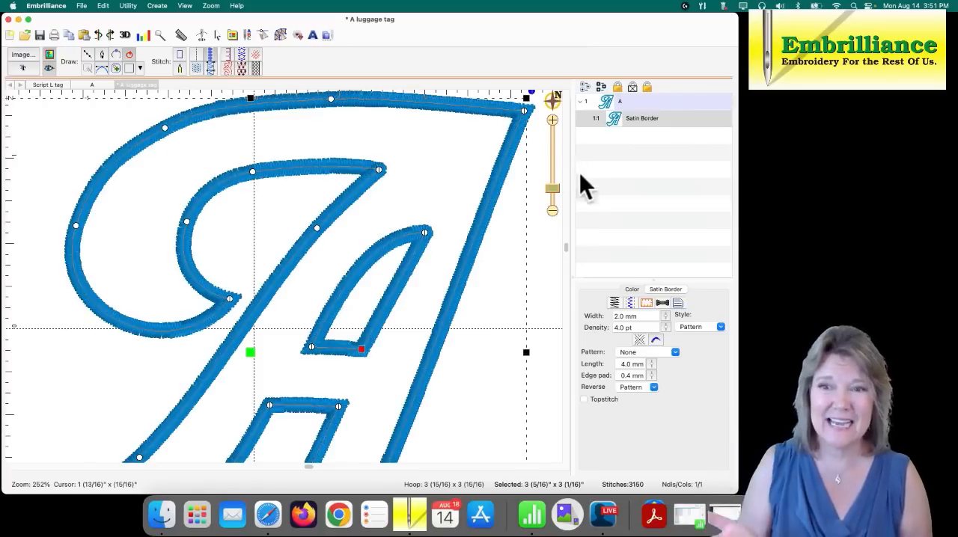
- Duplicate the A's satin border object within the design by copying and pasting it
drag(552, 189, 553, 200)
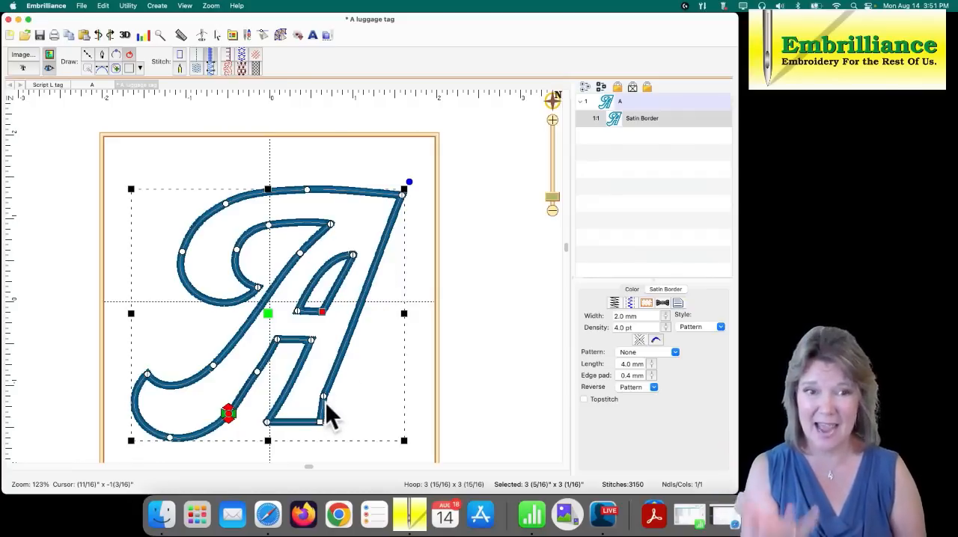
click(609, 121)
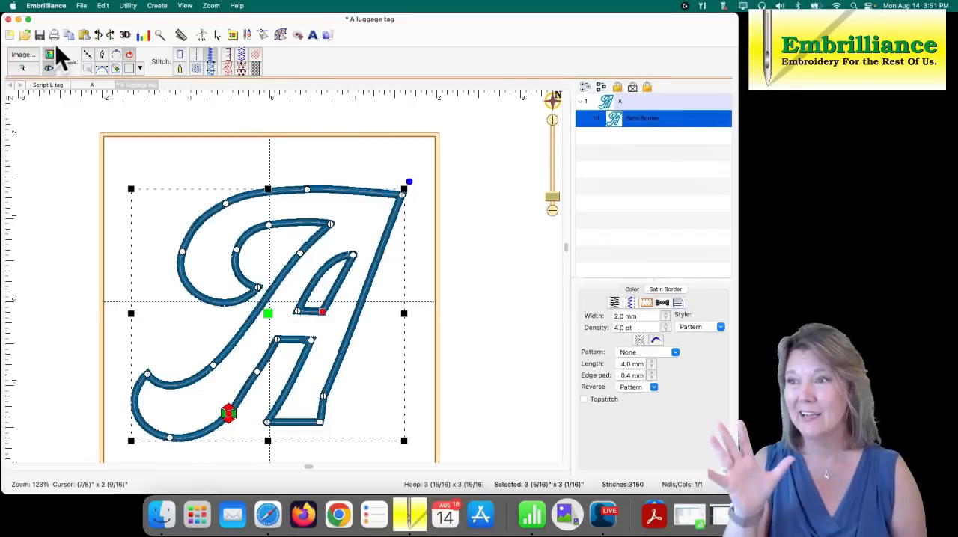
click(84, 34)
click(456, 209)
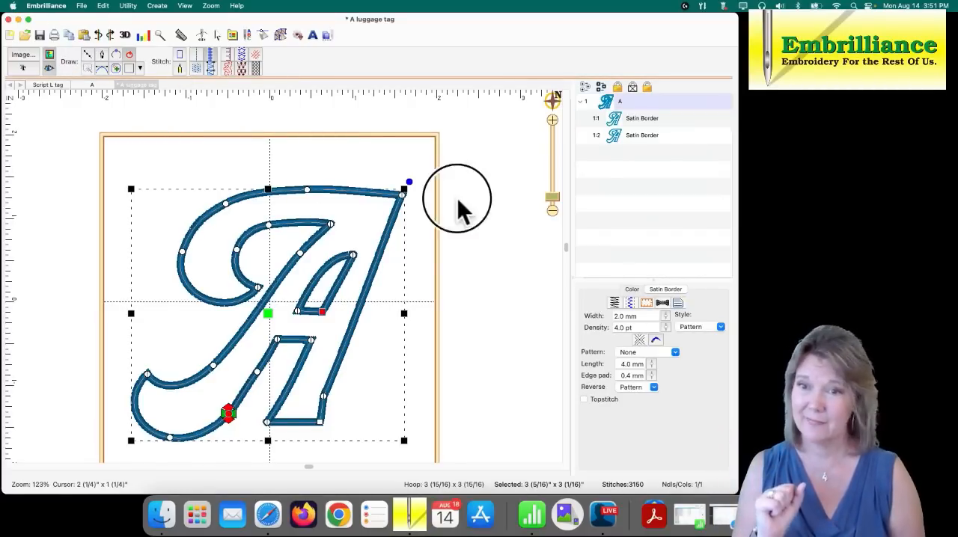
- Convert the first satin border copy to a motif fill and rotate its fill angle slightly counter-clockwise
click(641, 118)
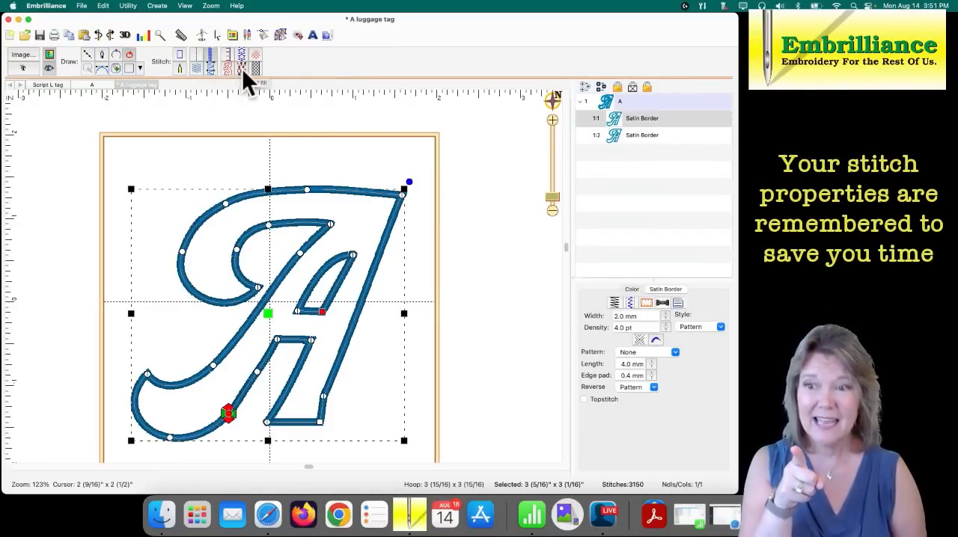
click(242, 68)
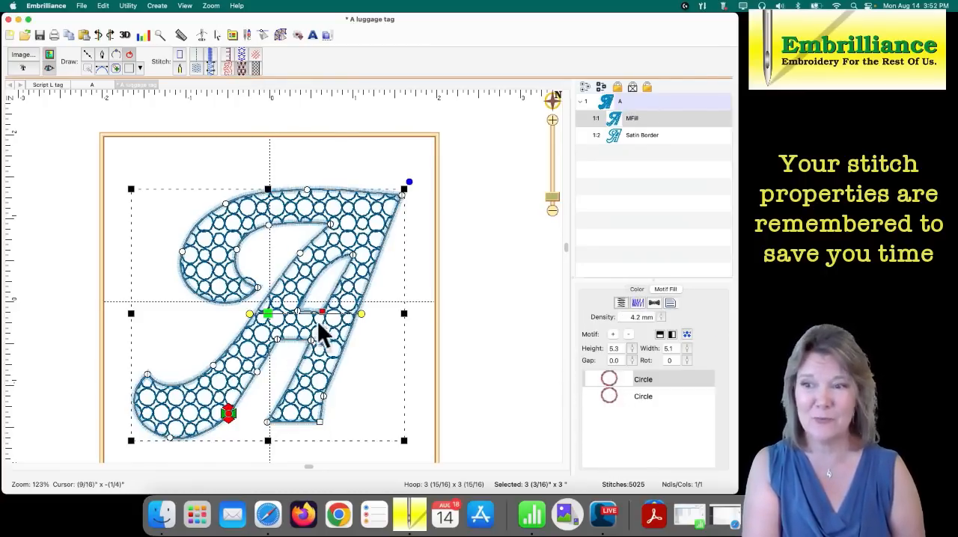
drag(363, 318, 368, 297)
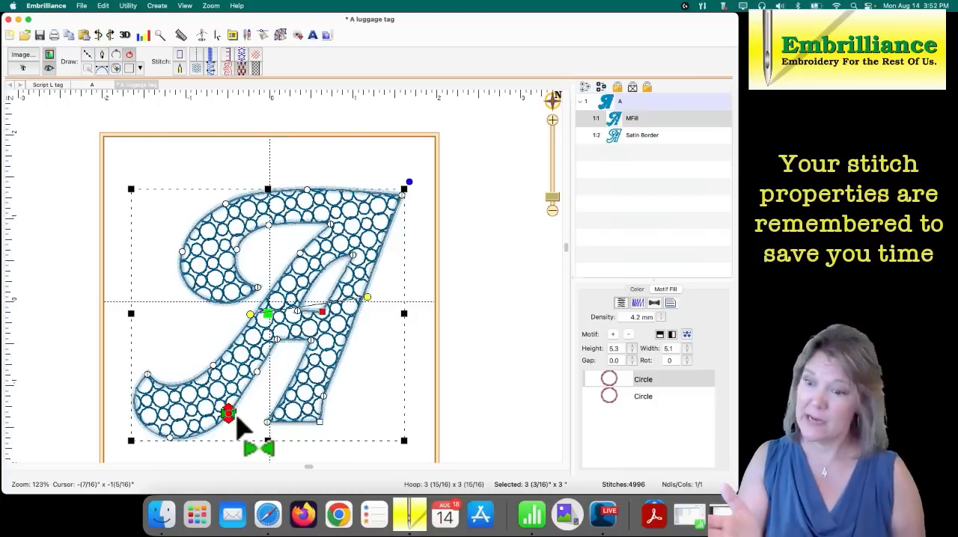
- Move the motif fill's start point to the A's upper curve and its stop point to the lower-left curl, and deselect the object
mouse_move(243, 428)
mouse_down()
mouse_move(236, 416)
mouse_move(271, 255)
mouse_move(241, 201)
mouse_up()
drag(226, 423, 202, 447)
click(222, 450)
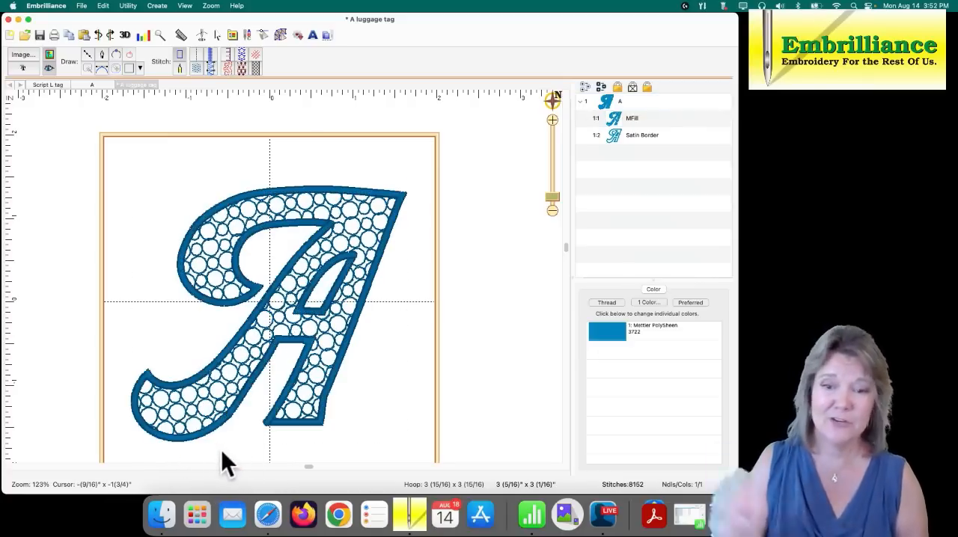
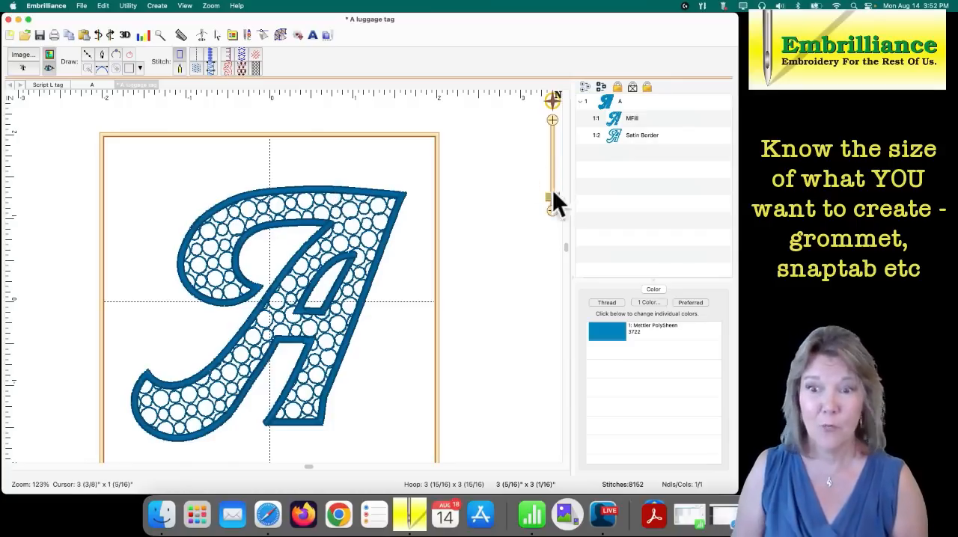
- Place a horizontal guideline along the A's top edge at about 1 3/8 inches
drag(557, 195, 557, 190)
drag(479, 153, 449, 310)
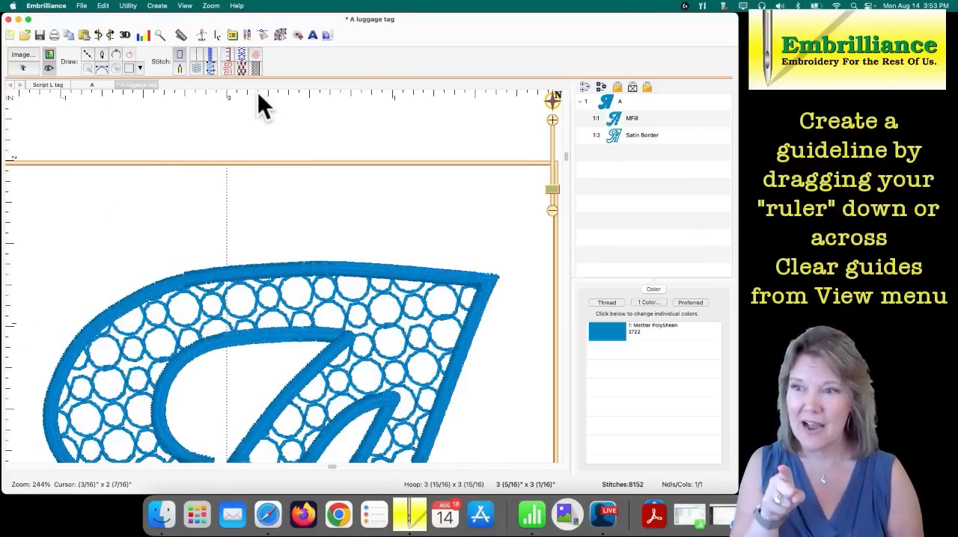
drag(258, 94, 263, 267)
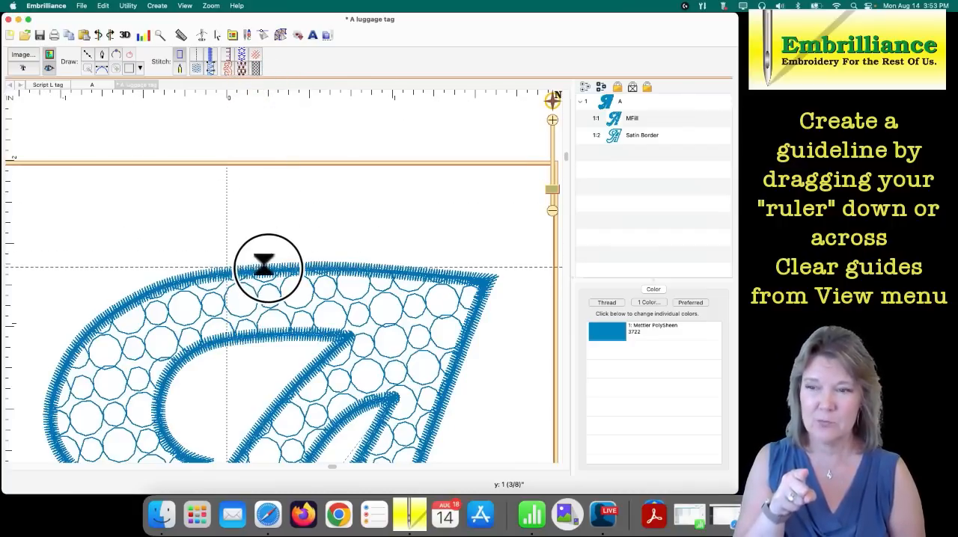
drag(263, 266, 267, 267)
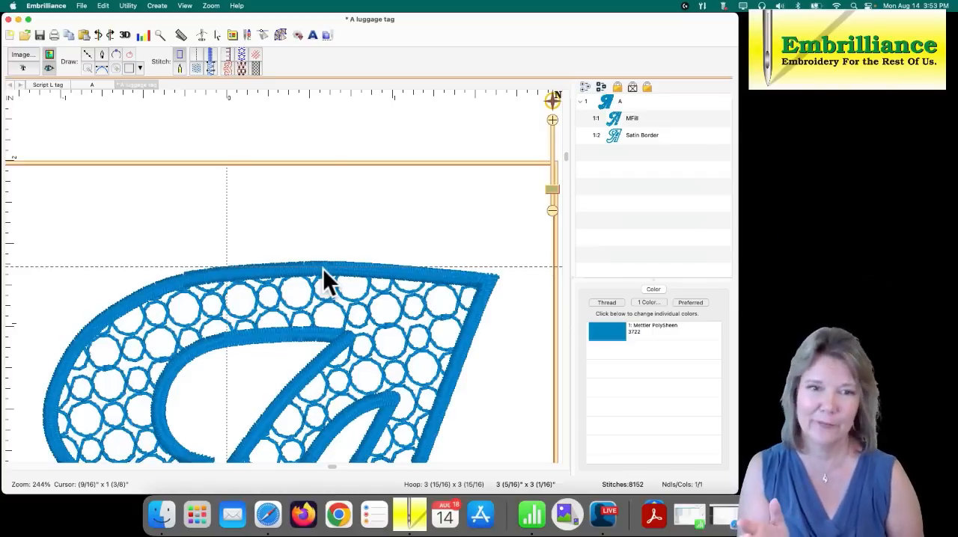
- Move the A's upper-right corner node up to the guideline on both the satin border and the motif fill, and deselect
click(489, 283)
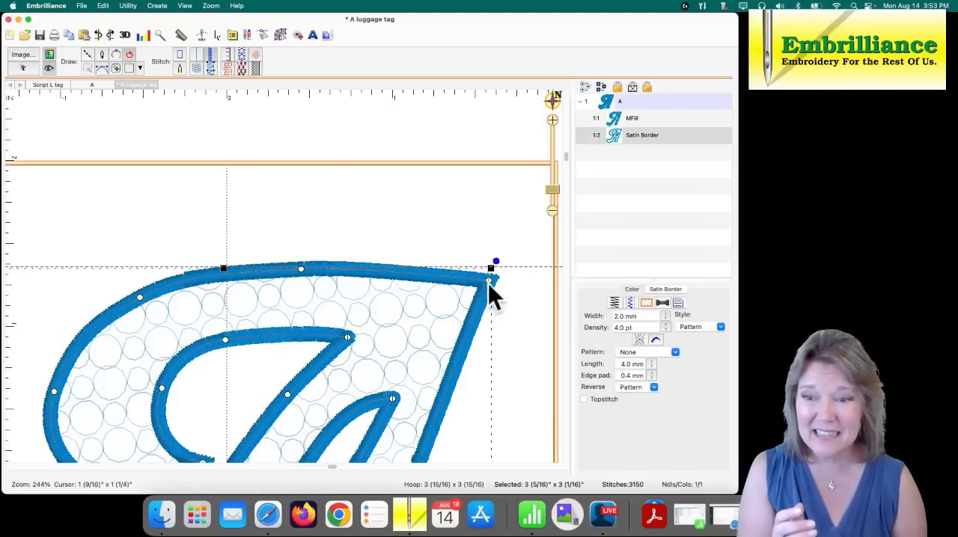
drag(489, 281, 497, 274)
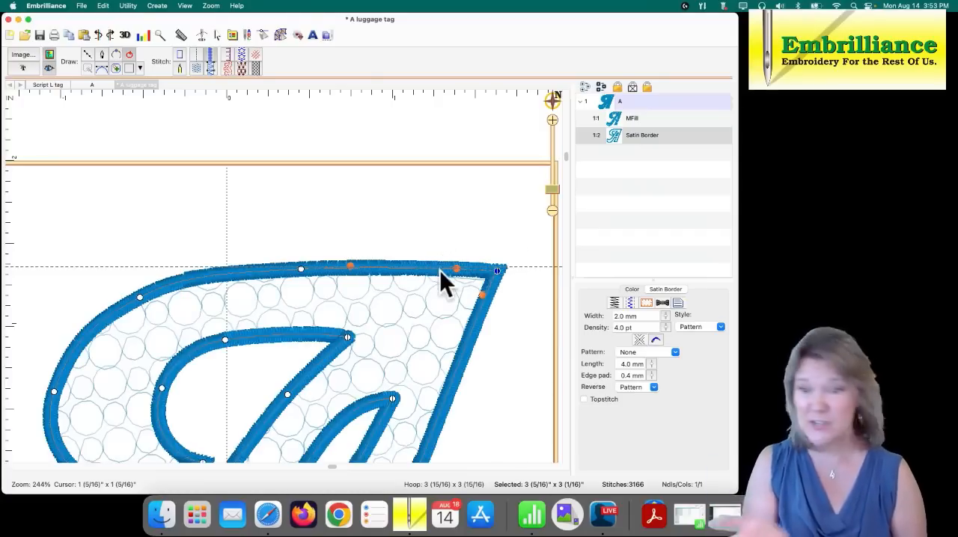
click(616, 118)
drag(487, 280, 497, 270)
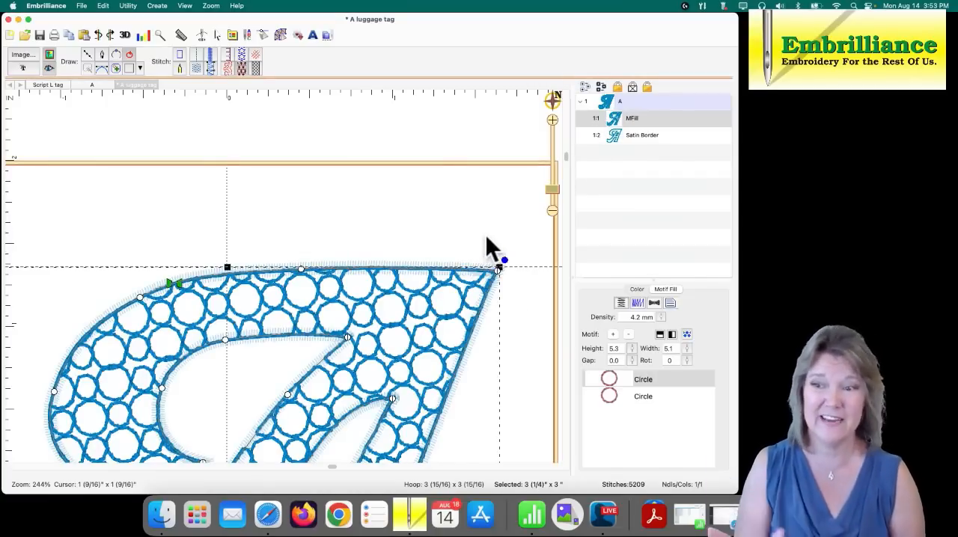
click(225, 250)
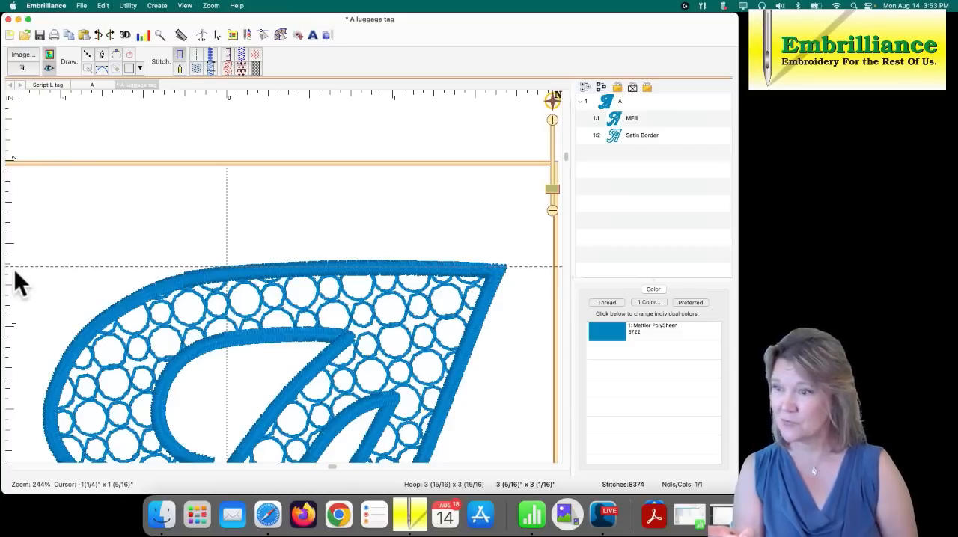
- Nudge the horizontal guideline up slightly, then add another about 1/2 inch above it and two vertical guidelines about 1/2 inch apart
drag(12, 266, 10, 265)
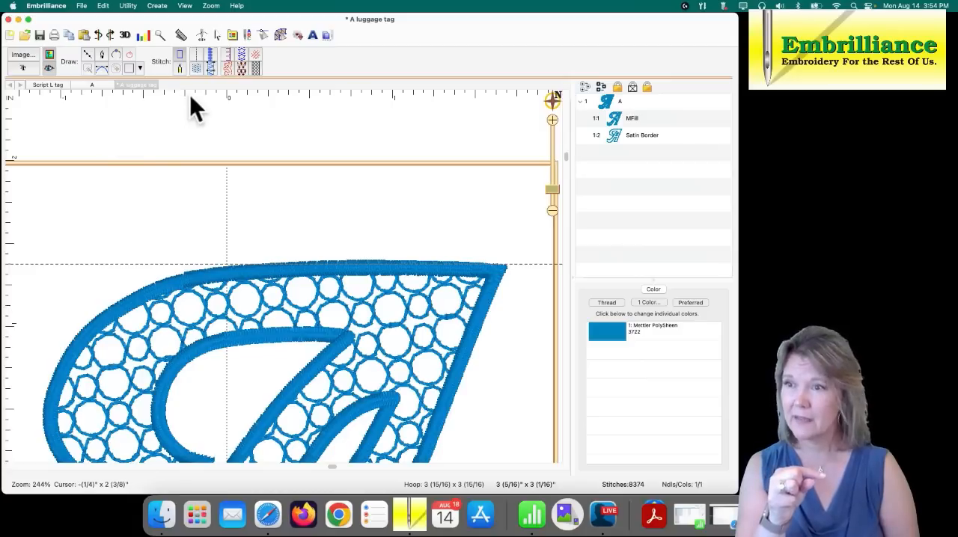
drag(183, 95, 174, 178)
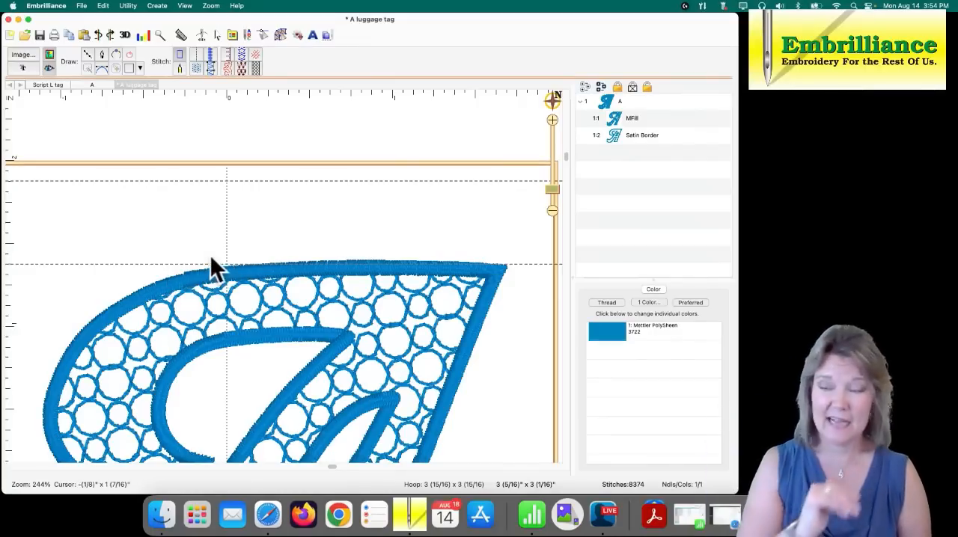
drag(10, 223, 330, 195)
drag(14, 254, 410, 208)
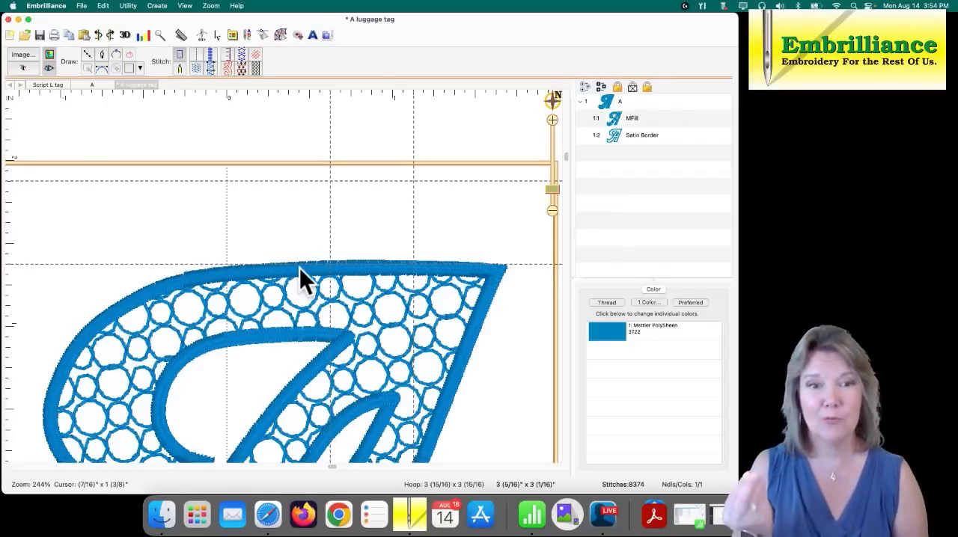
- Draw an open three-sided tab outline between the vertical guidelines above the A, about 1/2 inch wide and 7/16 inch high
click(627, 135)
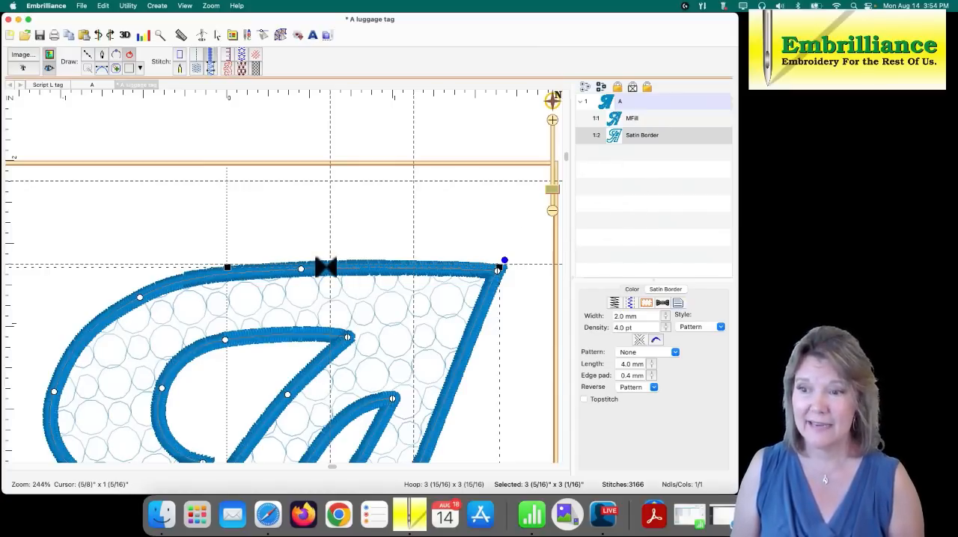
click(87, 54)
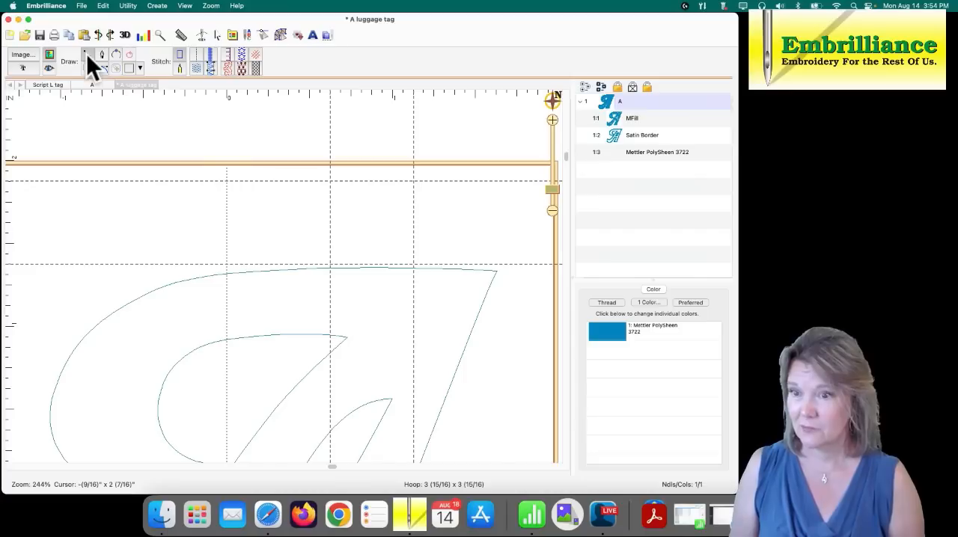
click(330, 263)
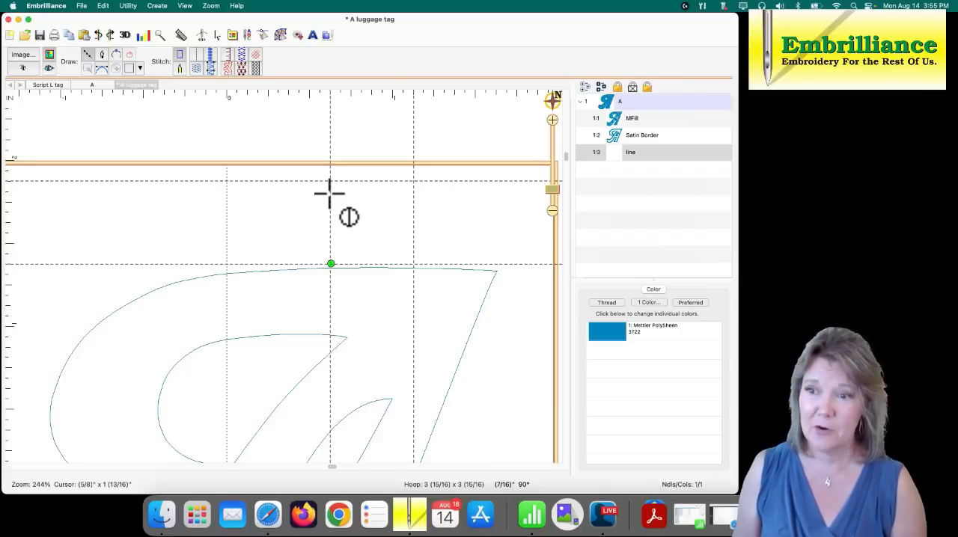
click(331, 194)
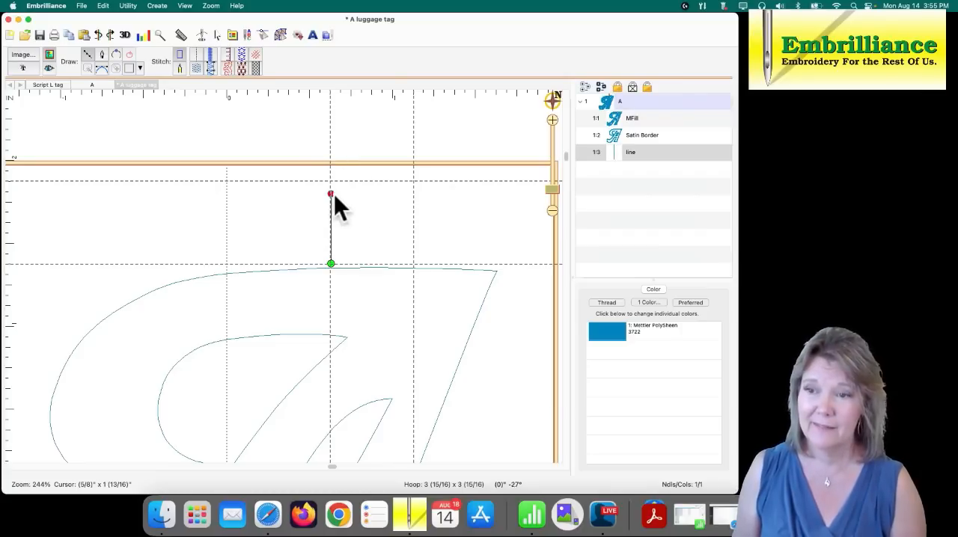
click(413, 194)
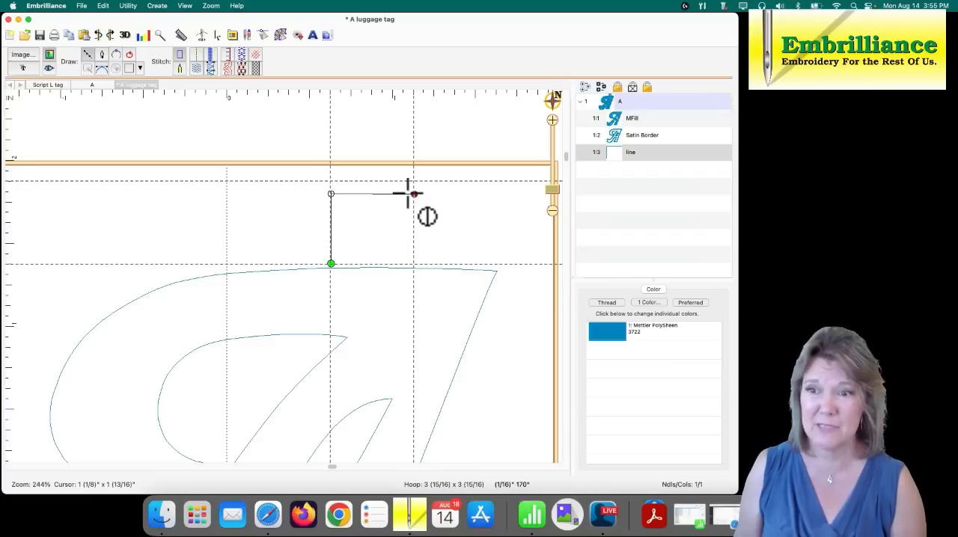
click(413, 263)
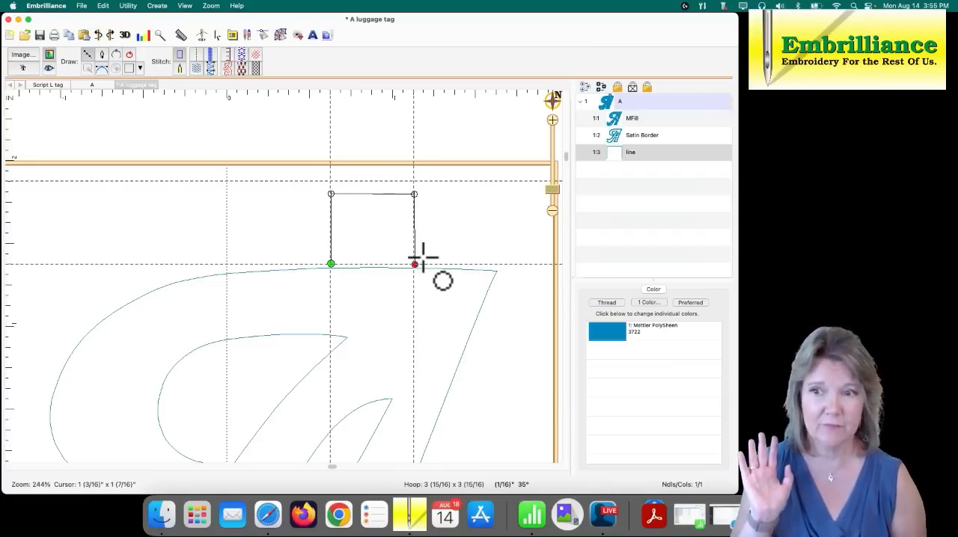
key(Return)
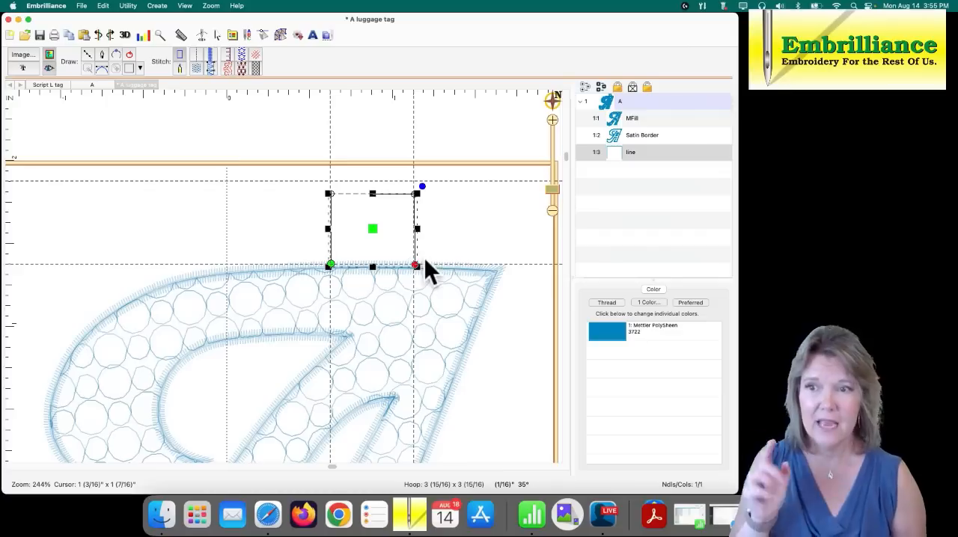
- Curve the tab's top edge up to the upper guideline with even curve handles and convert the outline to a 2.0 mm satin border
double_click(383, 199)
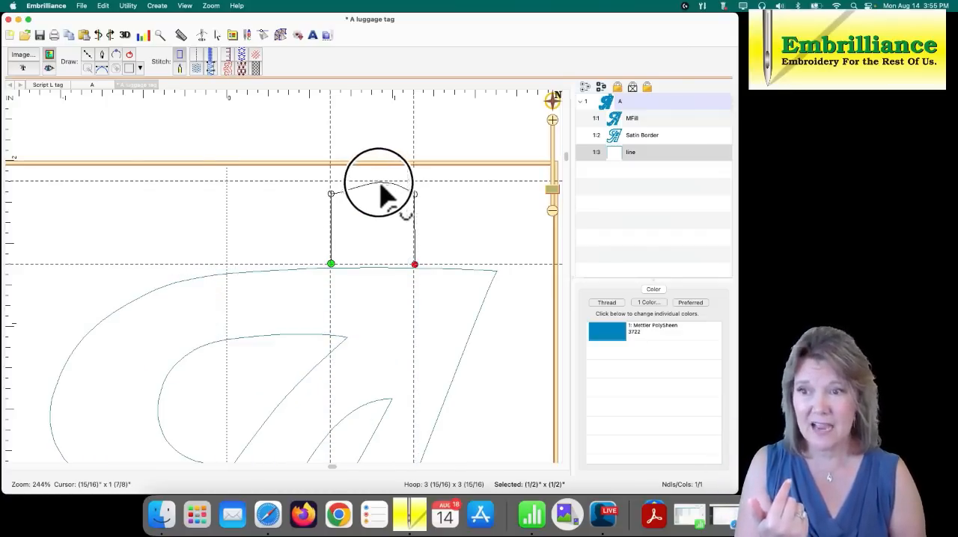
drag(379, 183, 378, 181)
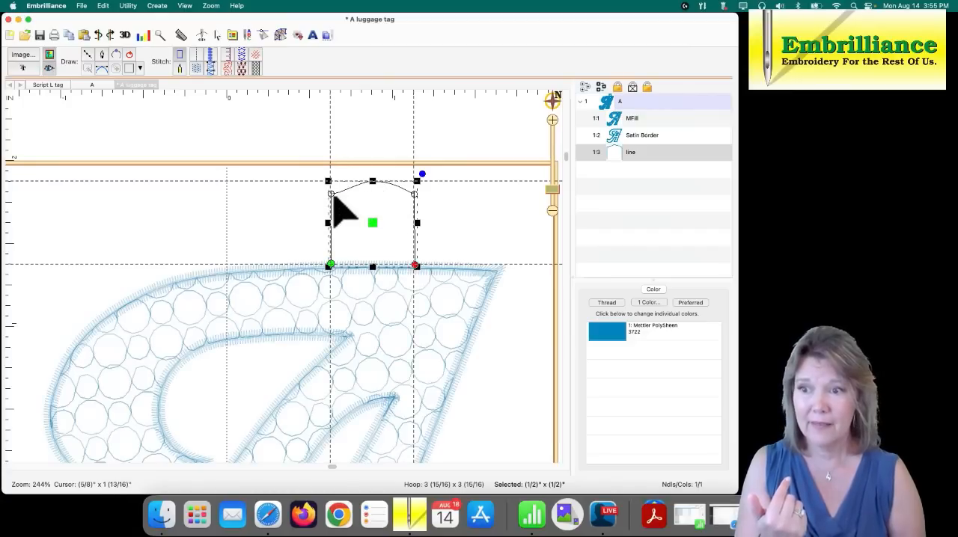
double_click(338, 186)
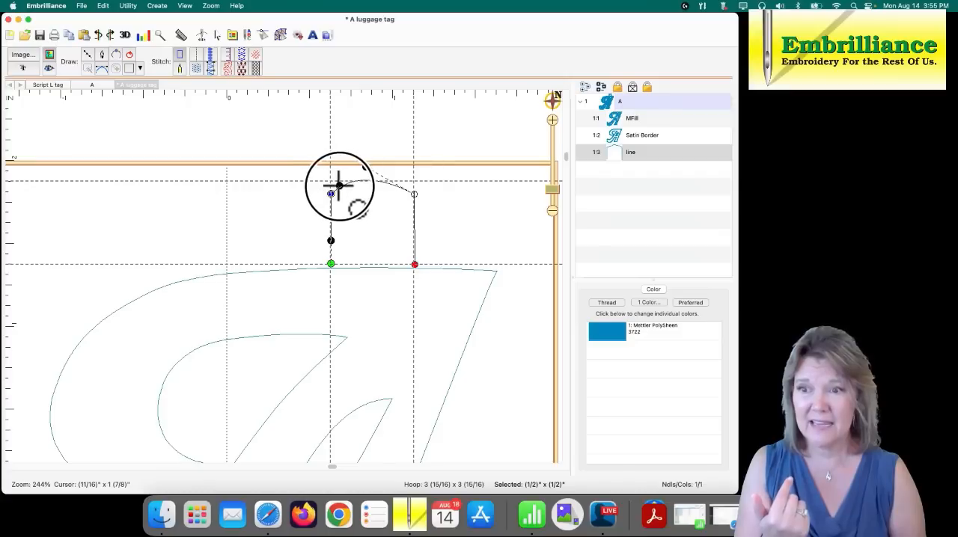
drag(366, 166, 395, 170)
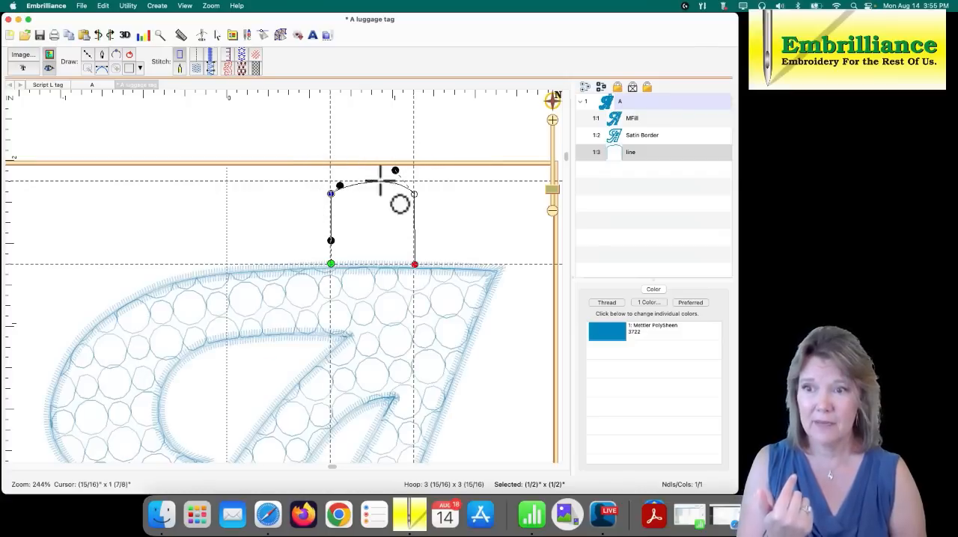
double_click(337, 185)
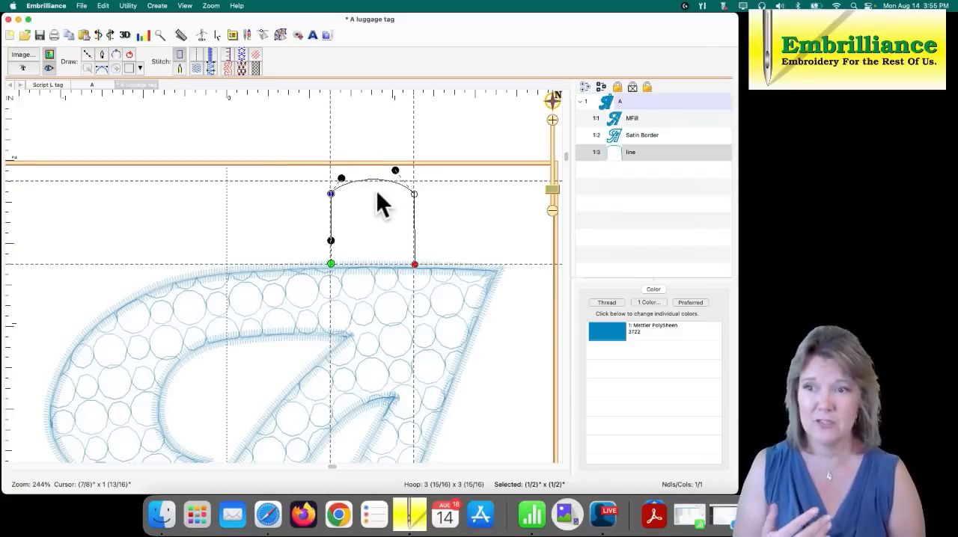
click(209, 56)
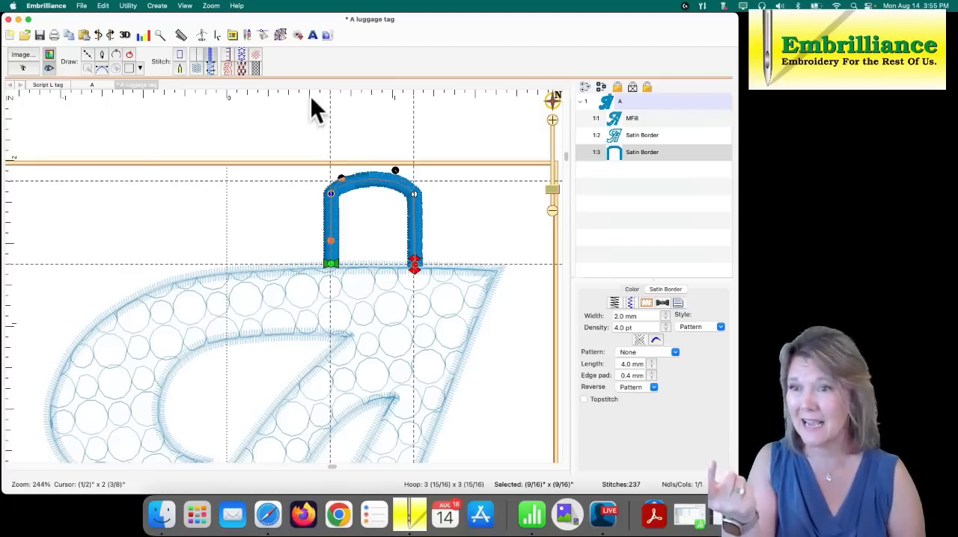
- Add a horizontal guideline at the tab's upper corners, lower its left corner node slightly and adjust the top curve
drag(309, 95, 316, 193)
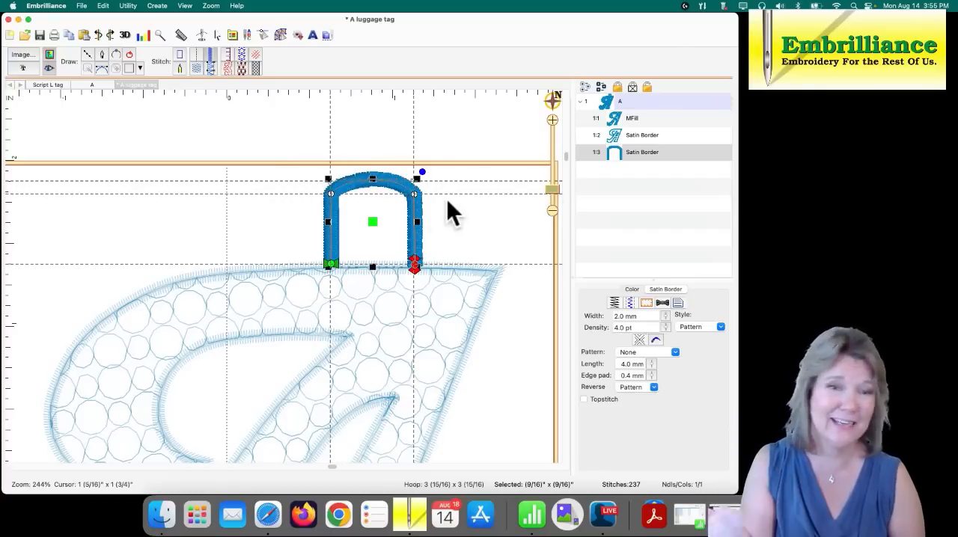
click(332, 197)
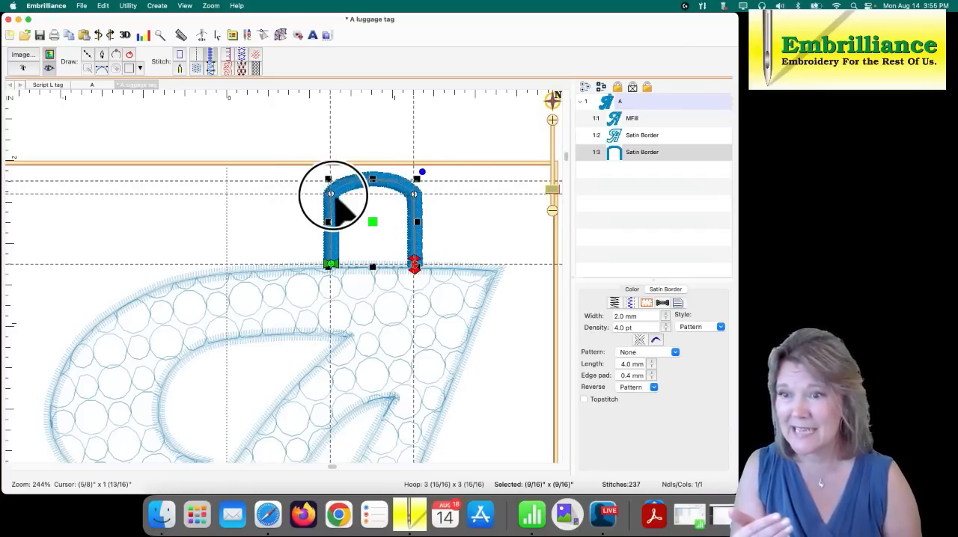
drag(333, 197, 331, 197)
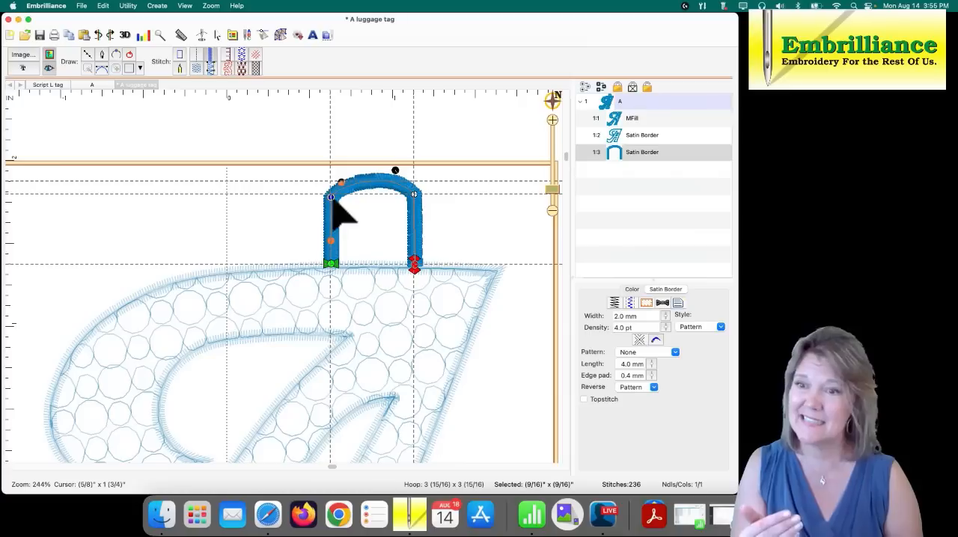
drag(397, 173, 390, 177)
click(455, 220)
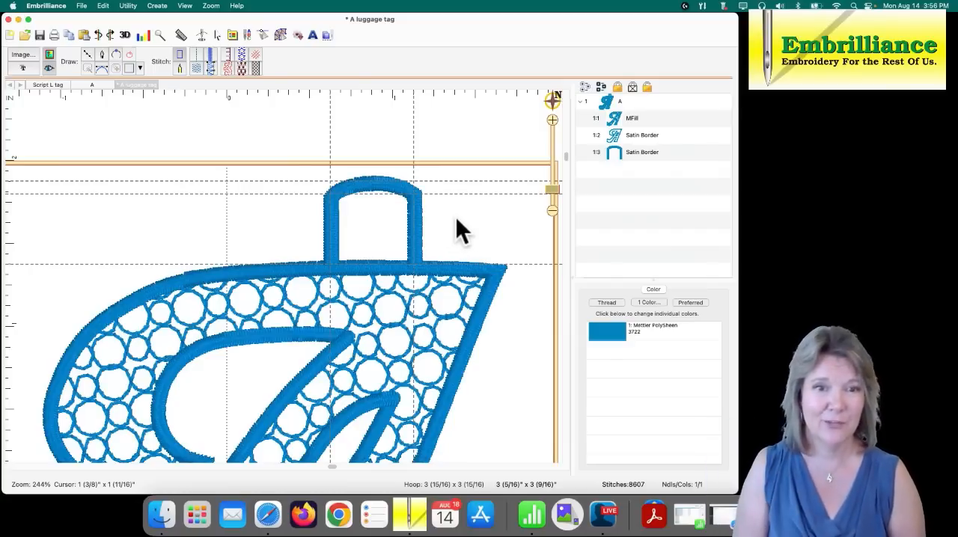
- Lower the tab's right corner node to match the left one and even out the right side of its top curve
click(416, 214)
click(415, 197)
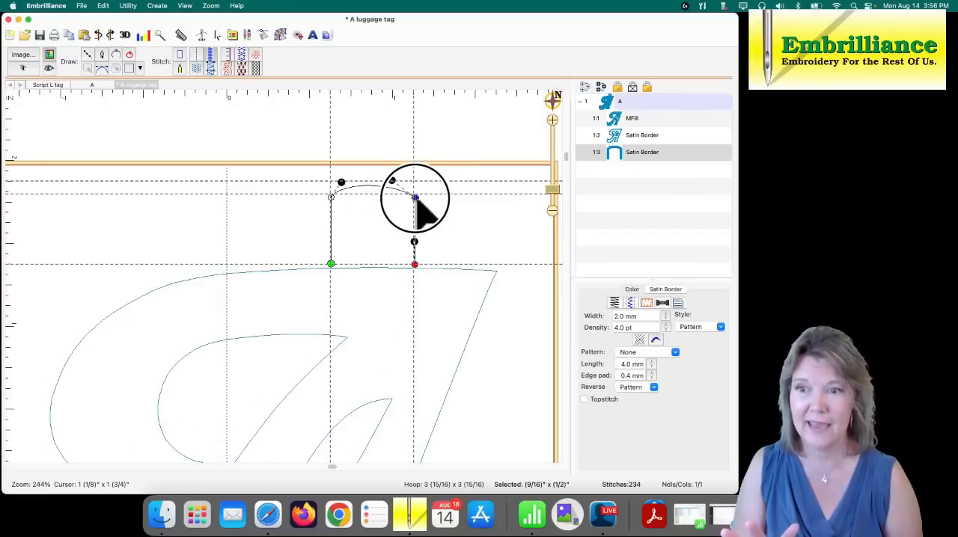
click(454, 223)
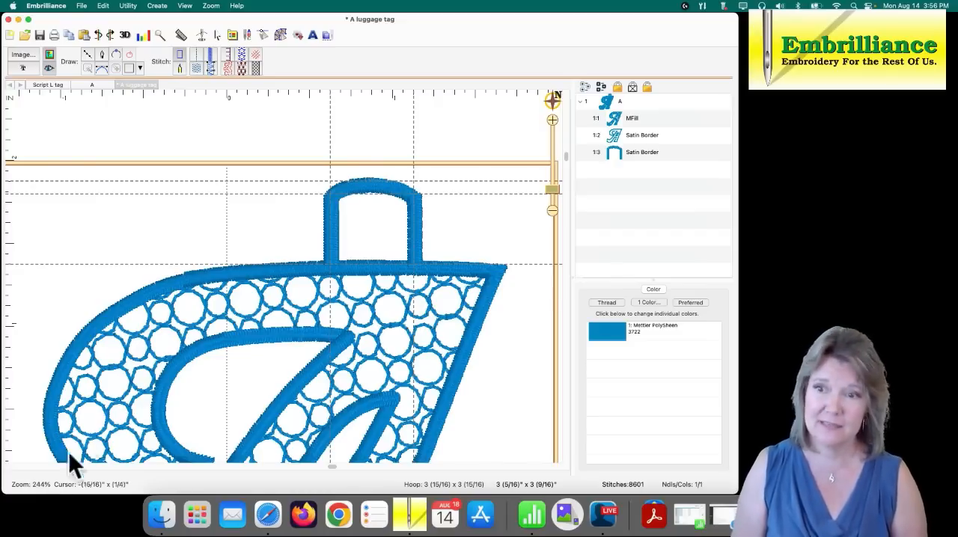
click(412, 205)
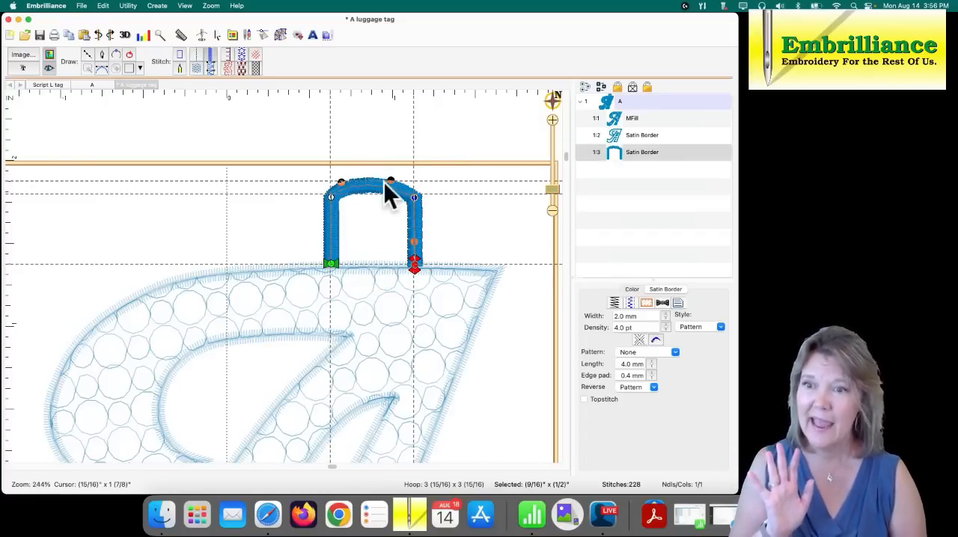
drag(390, 181, 394, 178)
click(455, 225)
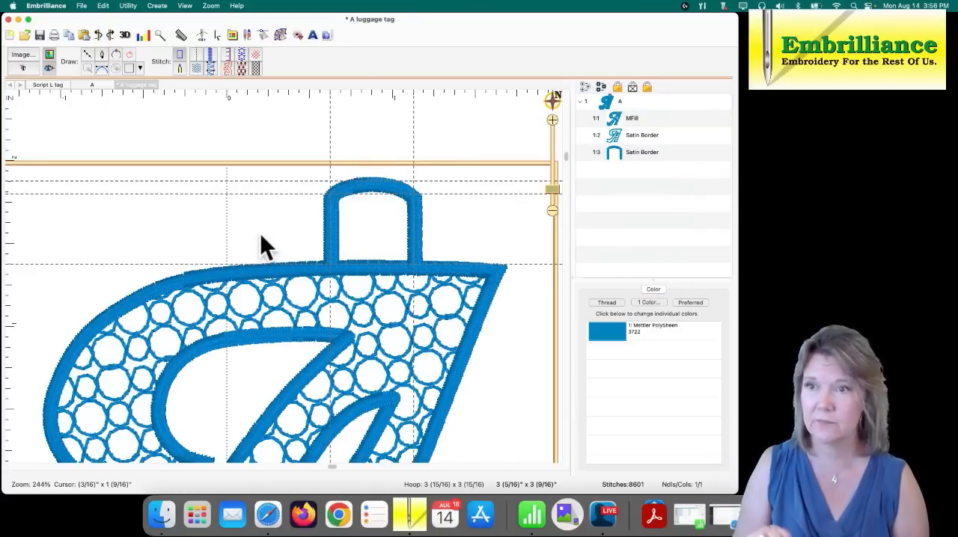
- Move the tab's satin border slightly down so its ends overlap the A's top border, and deselect it
click(330, 256)
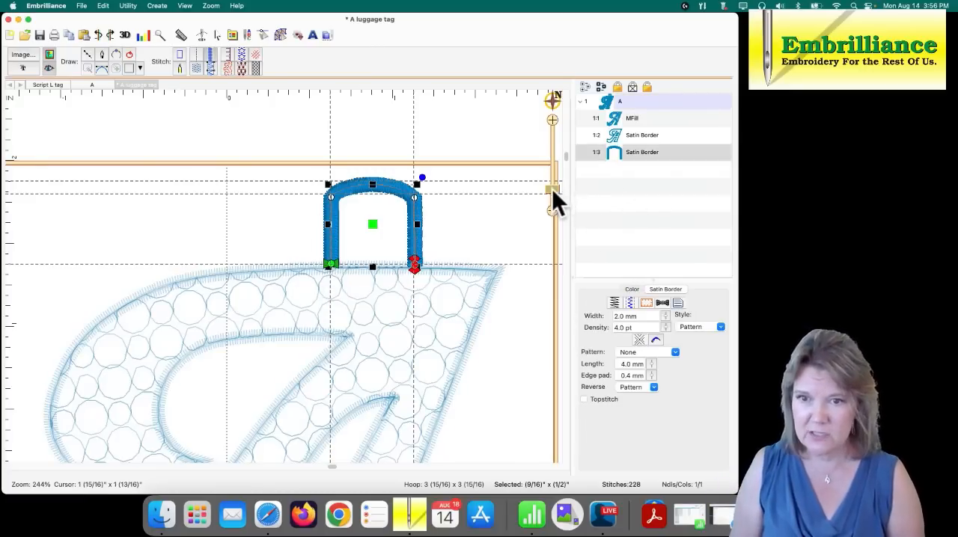
drag(551, 188, 549, 178)
drag(477, 266, 396, 250)
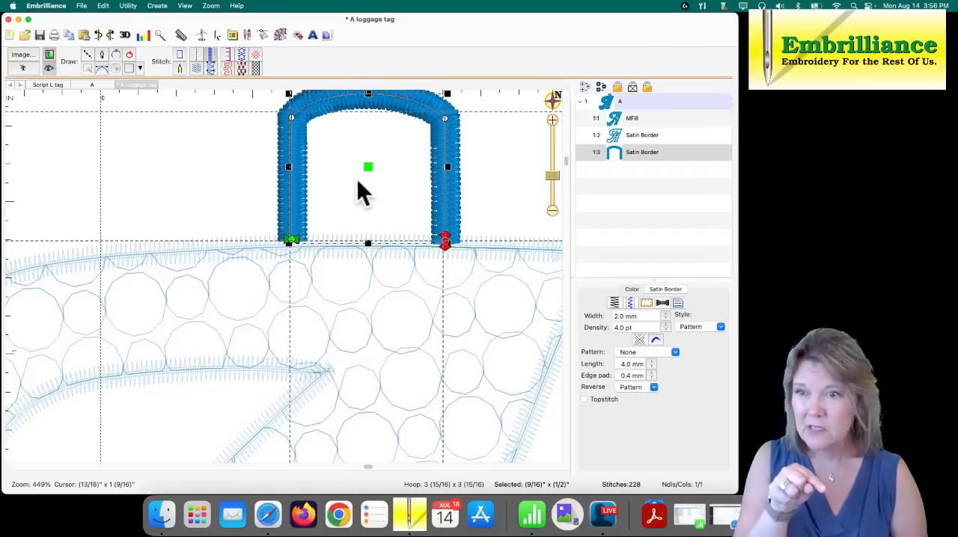
drag(364, 167, 363, 173)
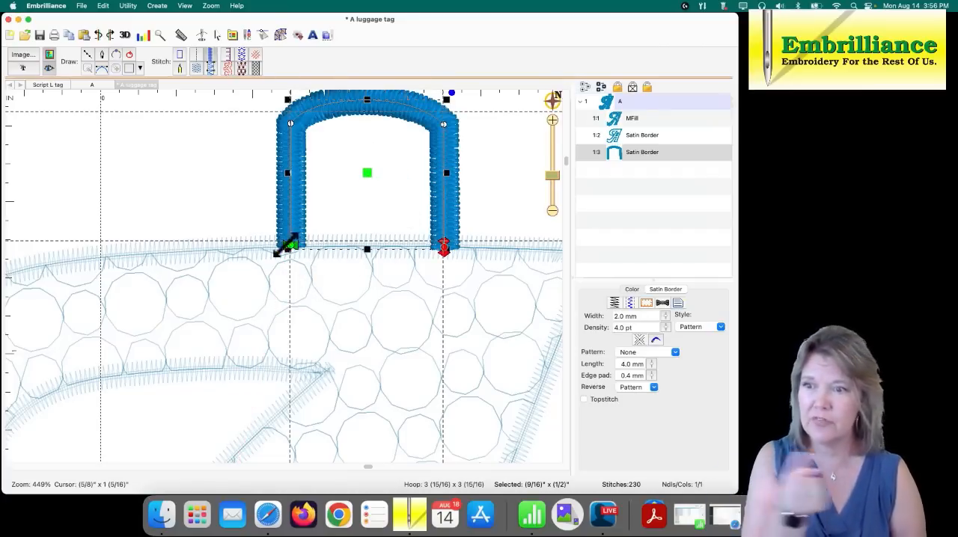
click(344, 209)
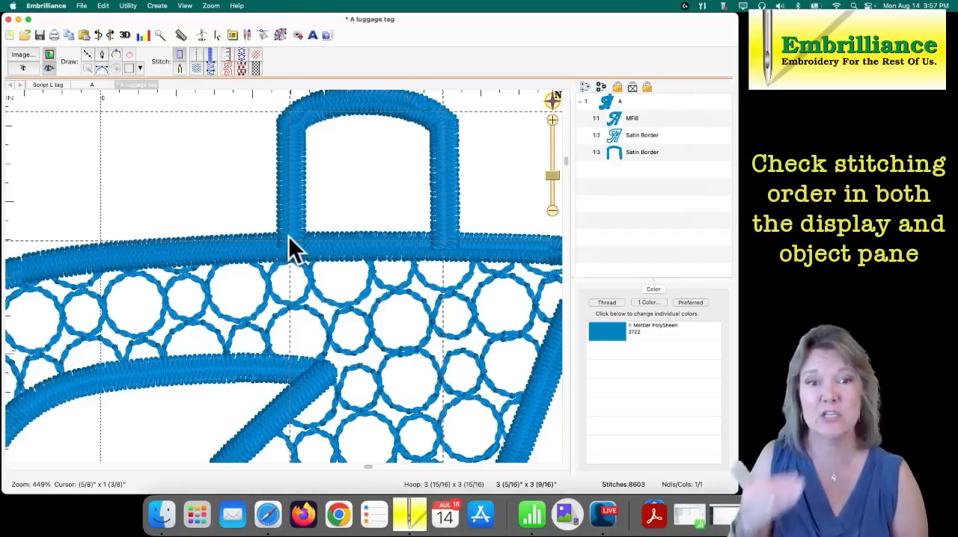
- Move the tab's satin border one place earlier so it stitches before the A's satin border, and save the design
click(614, 155)
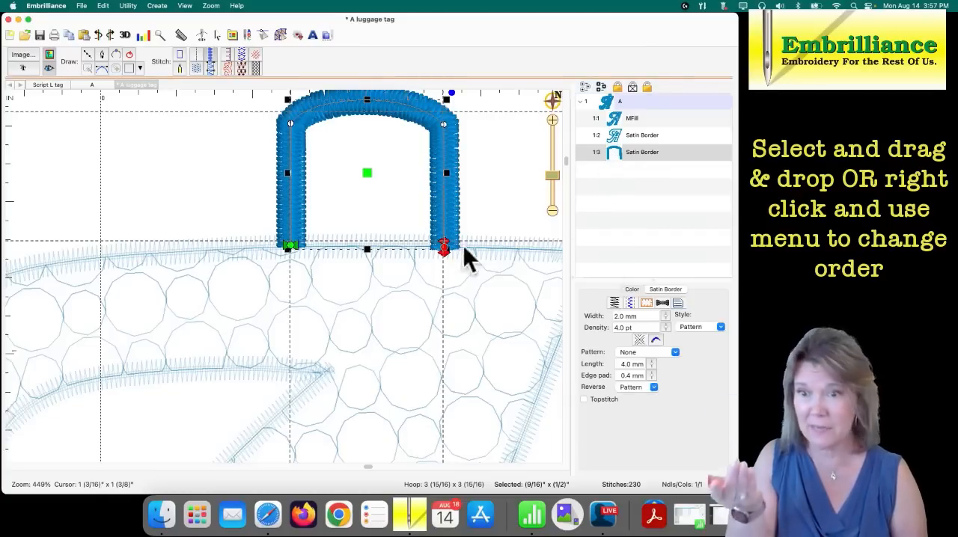
right_click(630, 156)
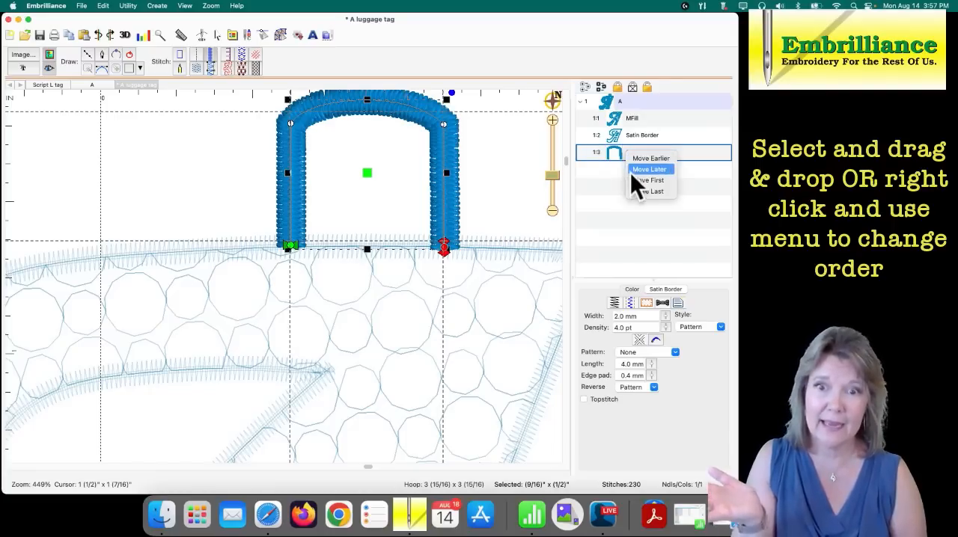
click(636, 160)
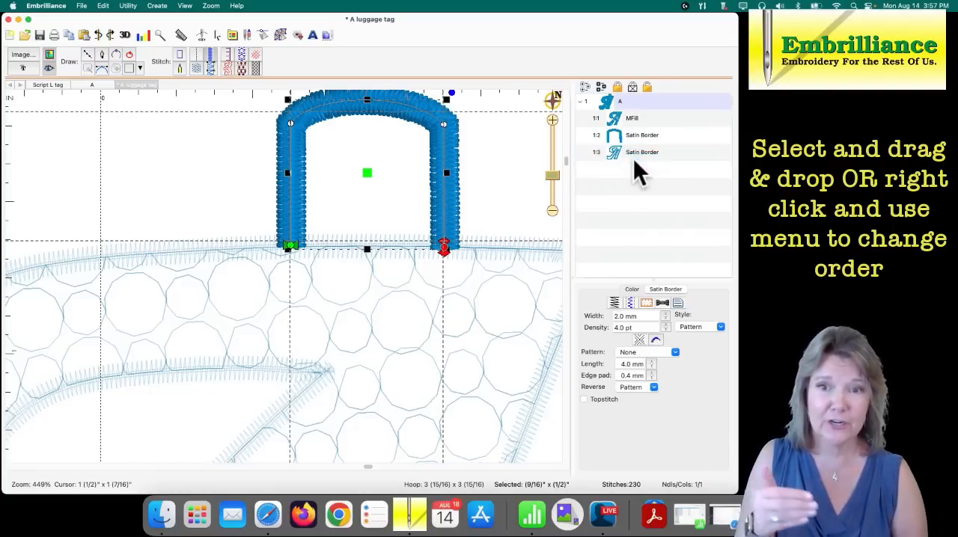
click(495, 186)
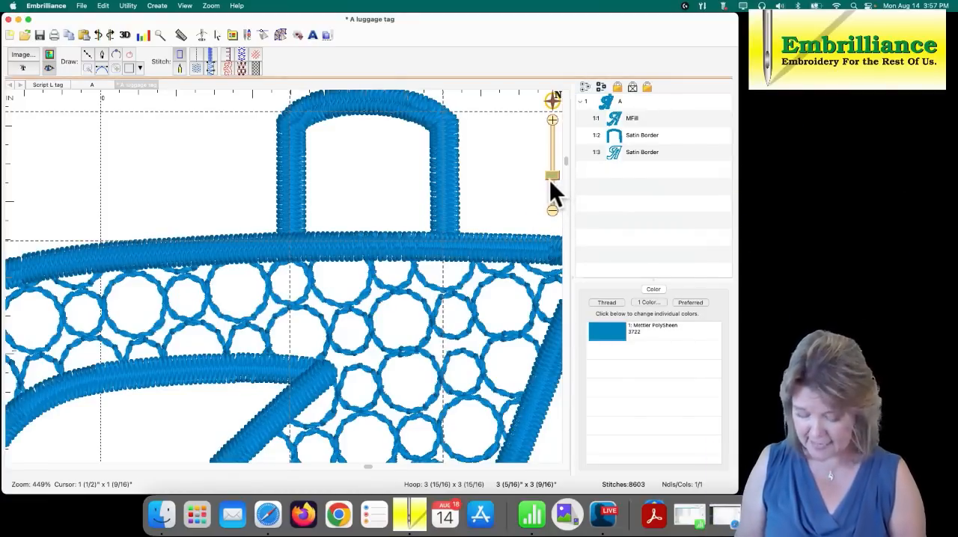
key(super+s)
- Duplicate the satin borders of the tab and the A, and convert the two copies to plain lines without stitches
drag(555, 175, 552, 193)
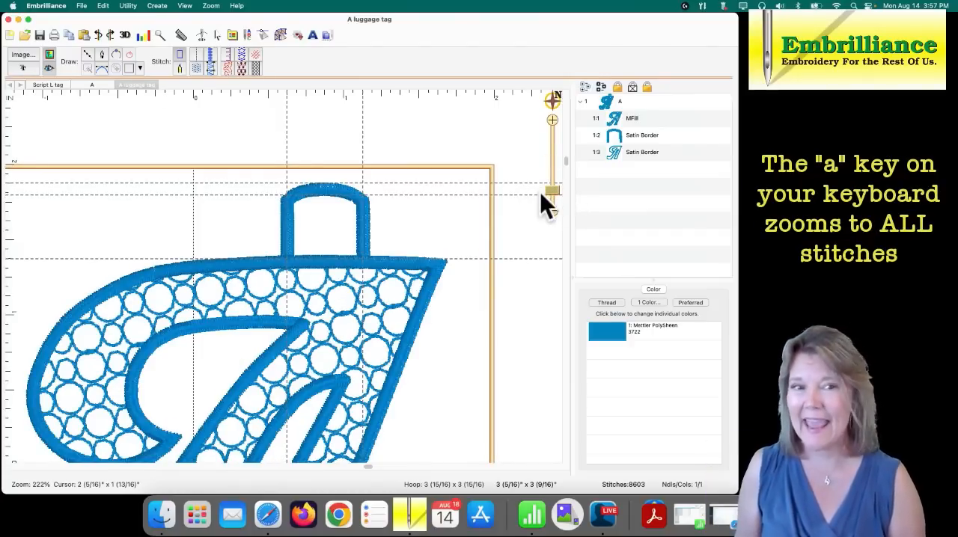
key(a)
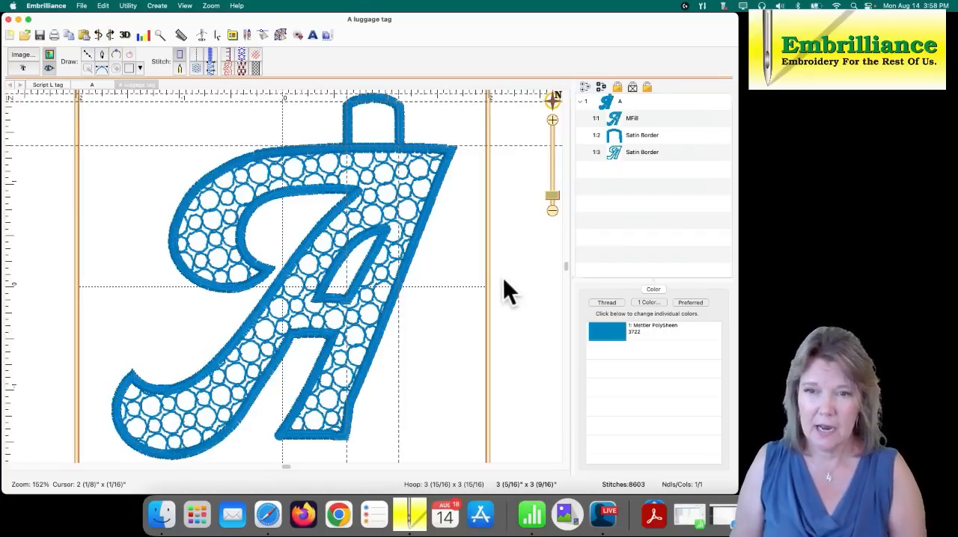
click(565, 269)
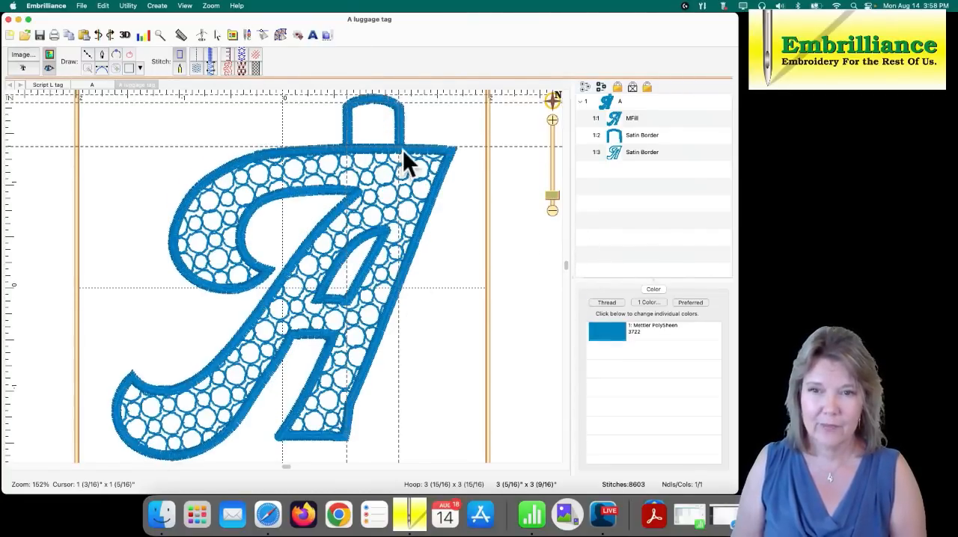
click(618, 152)
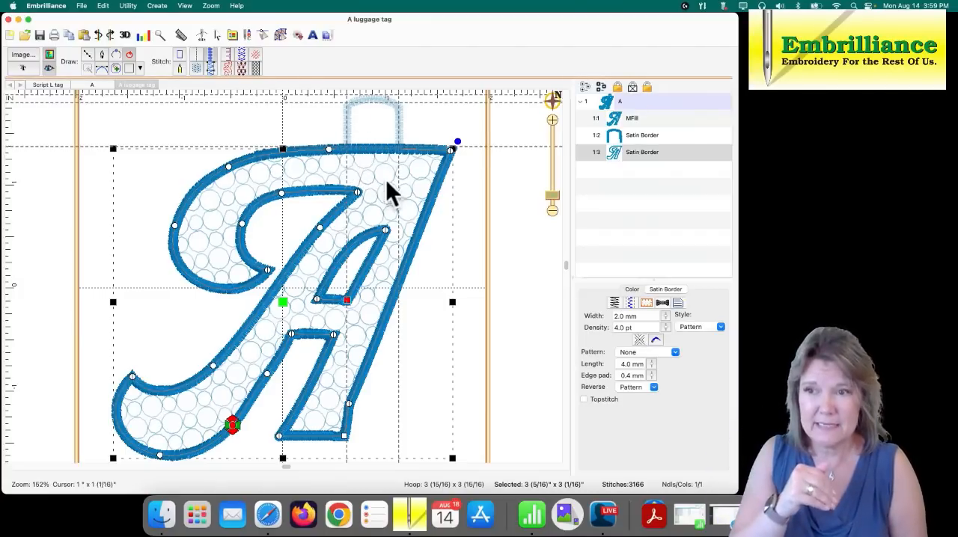
shift+click(620, 135)
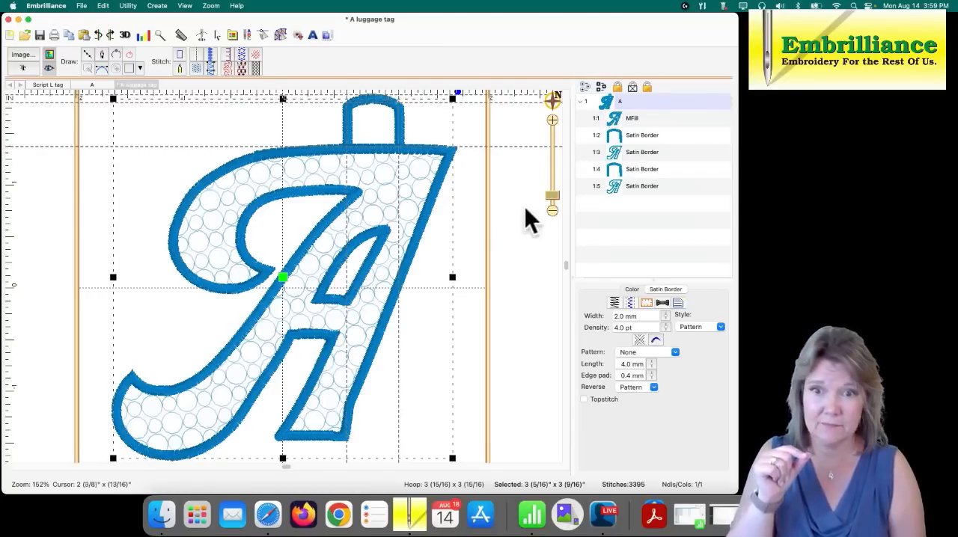
click(616, 171)
shift+click(619, 192)
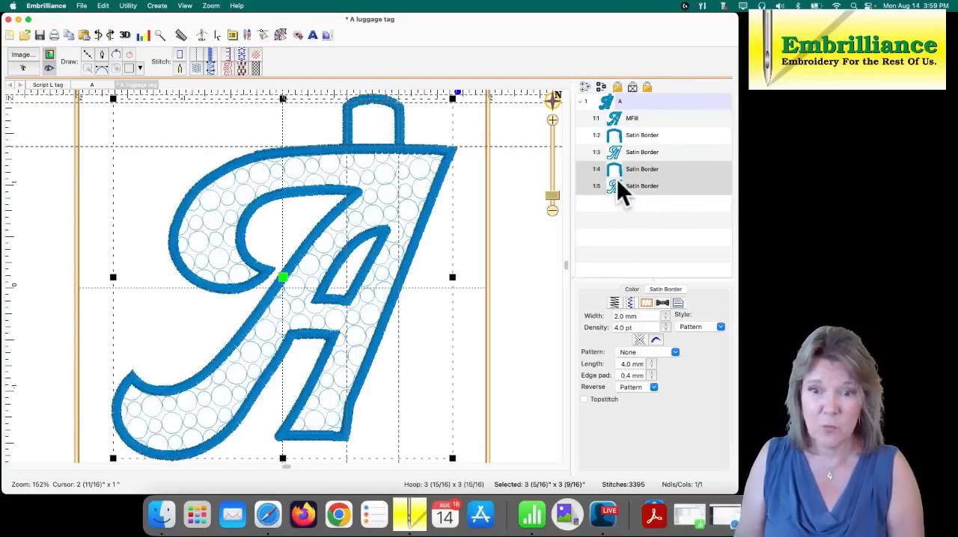
click(180, 54)
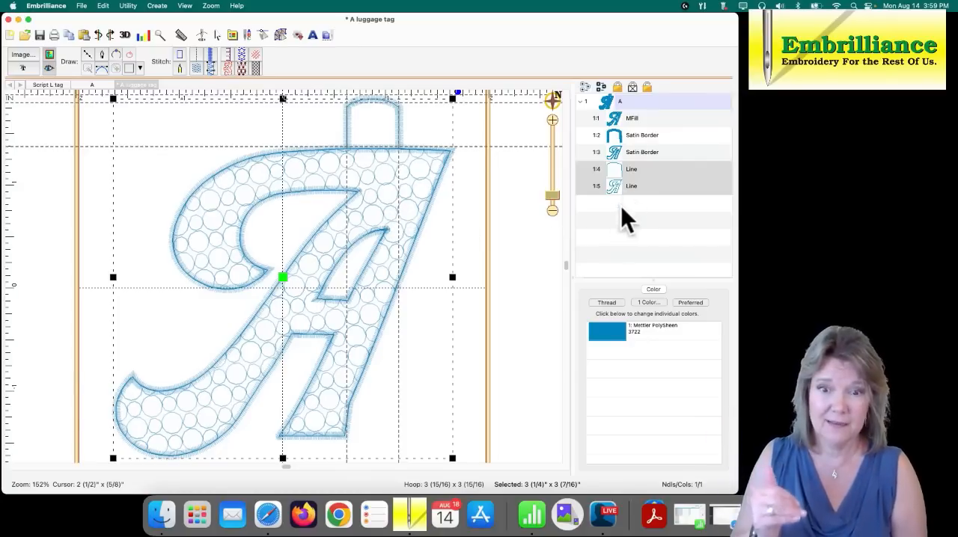
- Set the thread colour of the two line copies to Mettler PolySheen 501
click(606, 335)
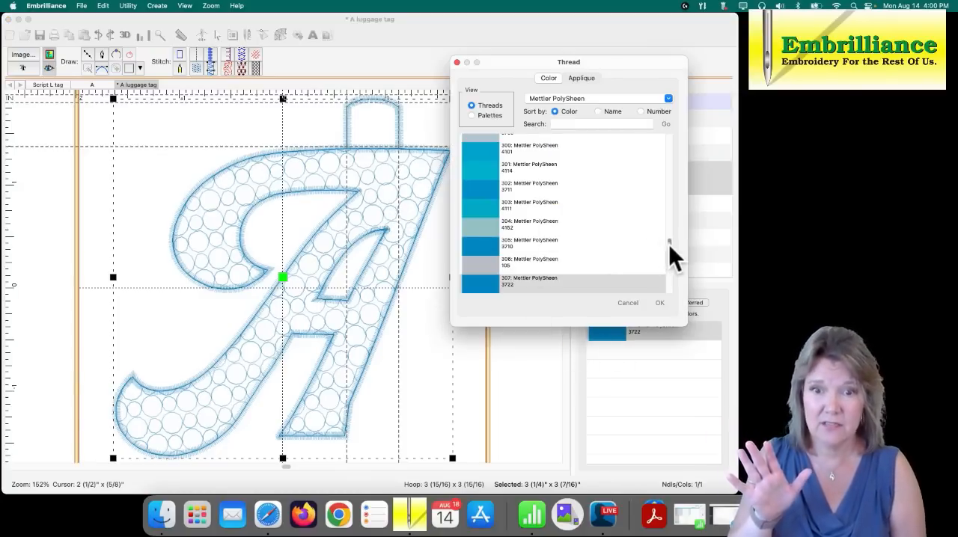
drag(668, 243, 670, 185)
click(477, 180)
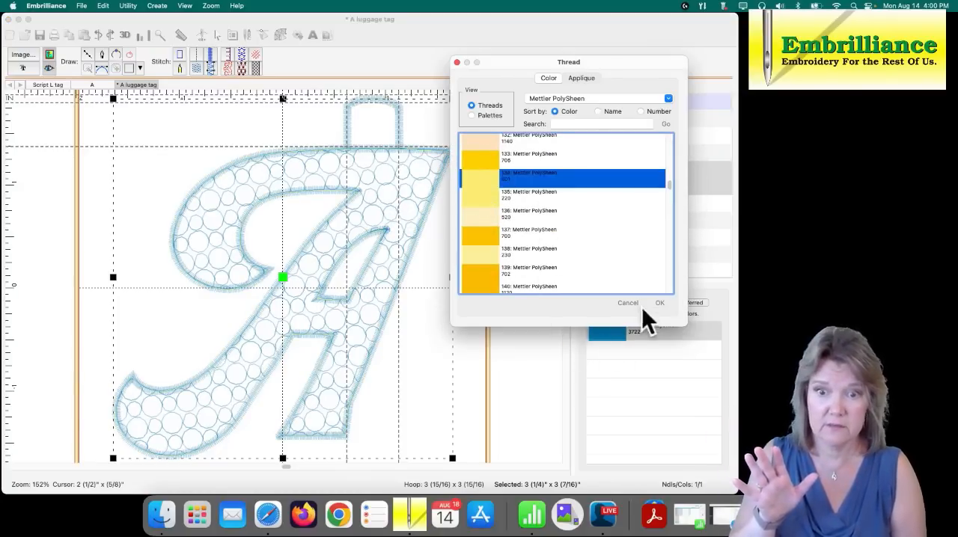
click(657, 303)
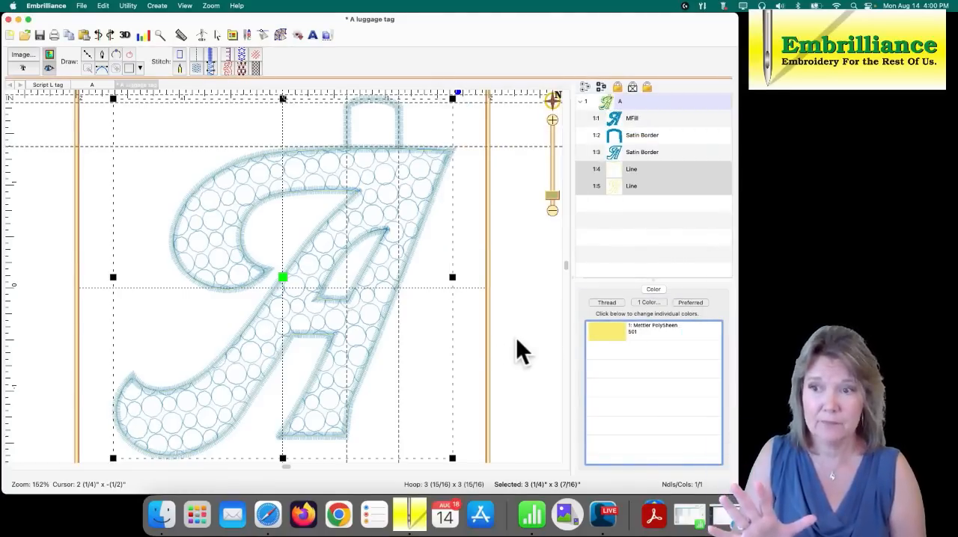
- Move the two line copies to the start of the stitching order and convert them to run stitches
right_click(627, 178)
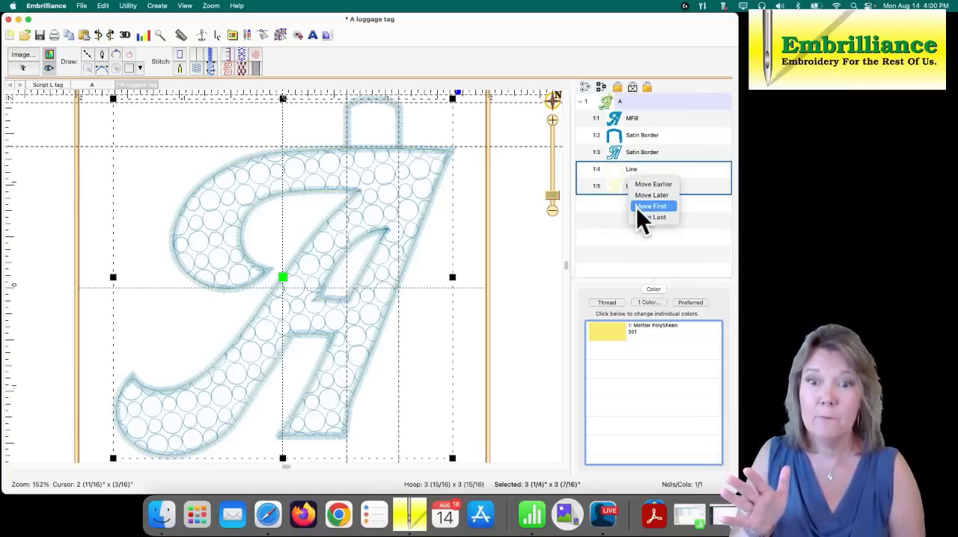
click(636, 208)
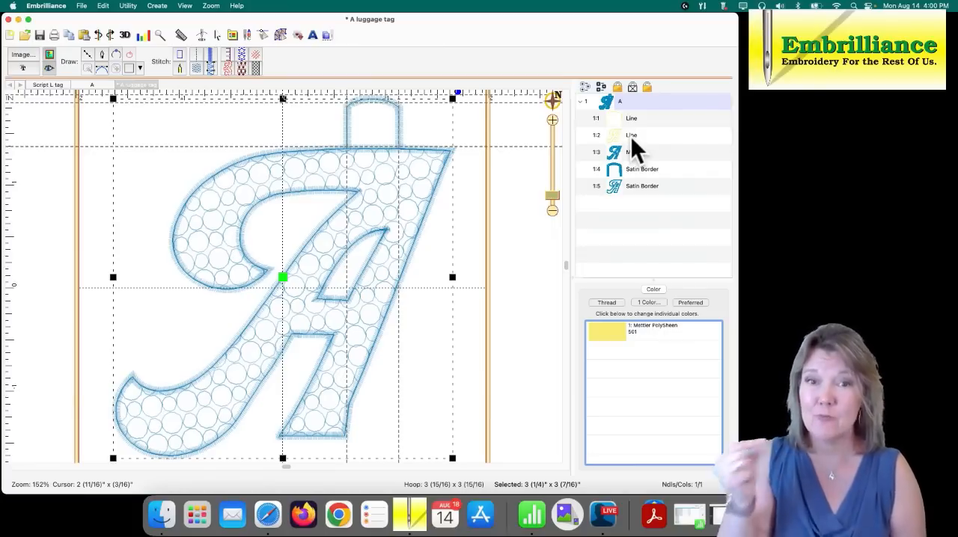
click(196, 55)
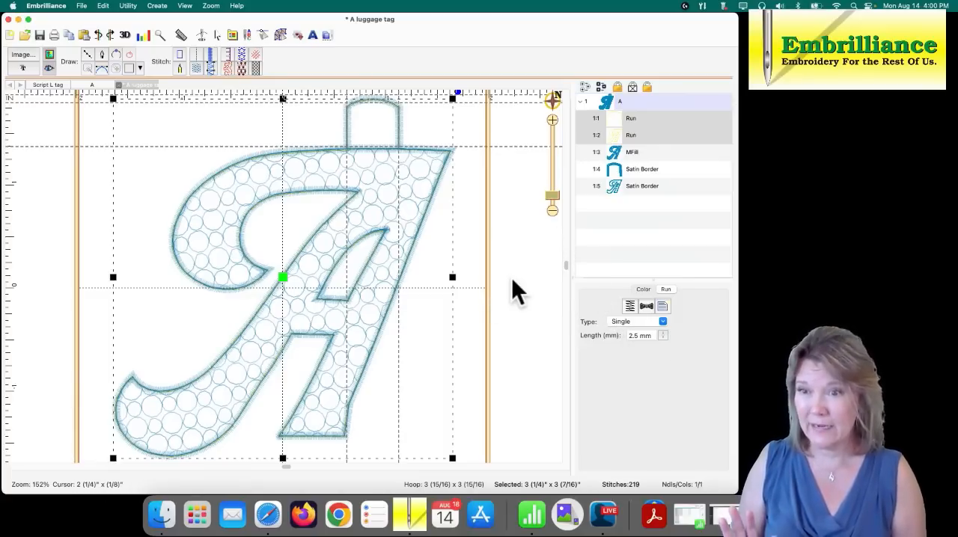
- Set the thread colour of the tab and A run outlines to Mettler PolySheen 922 and deselect them
click(613, 153)
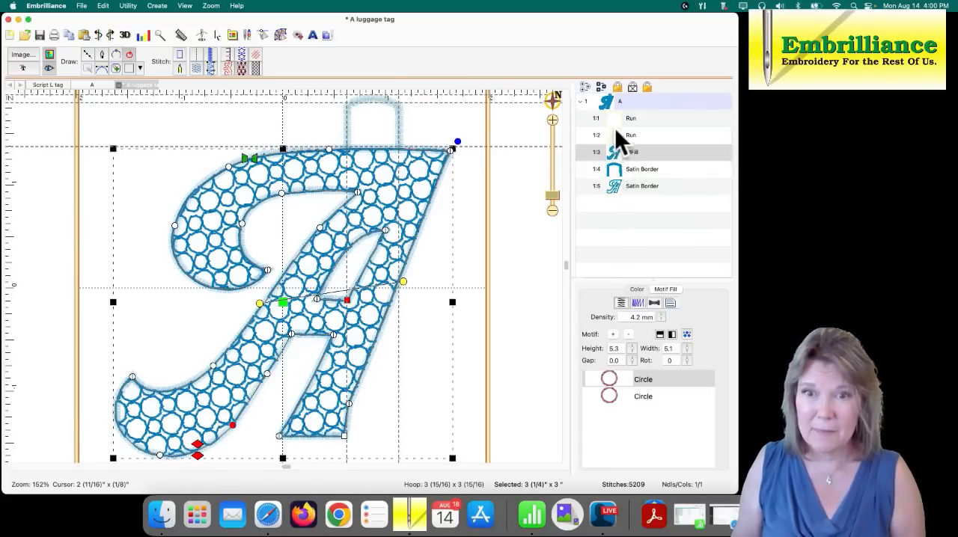
click(614, 123)
super+click(618, 139)
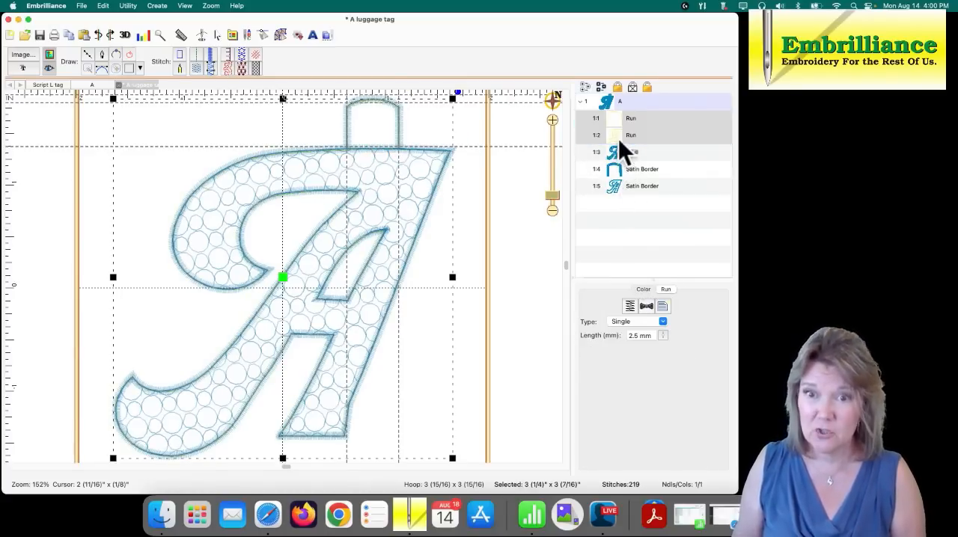
click(641, 290)
double_click(605, 330)
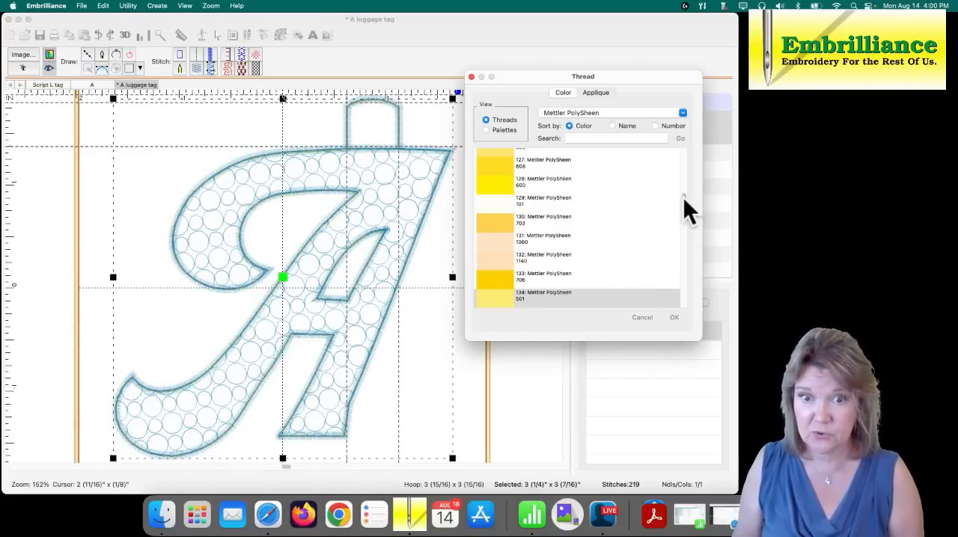
drag(683, 197, 684, 219)
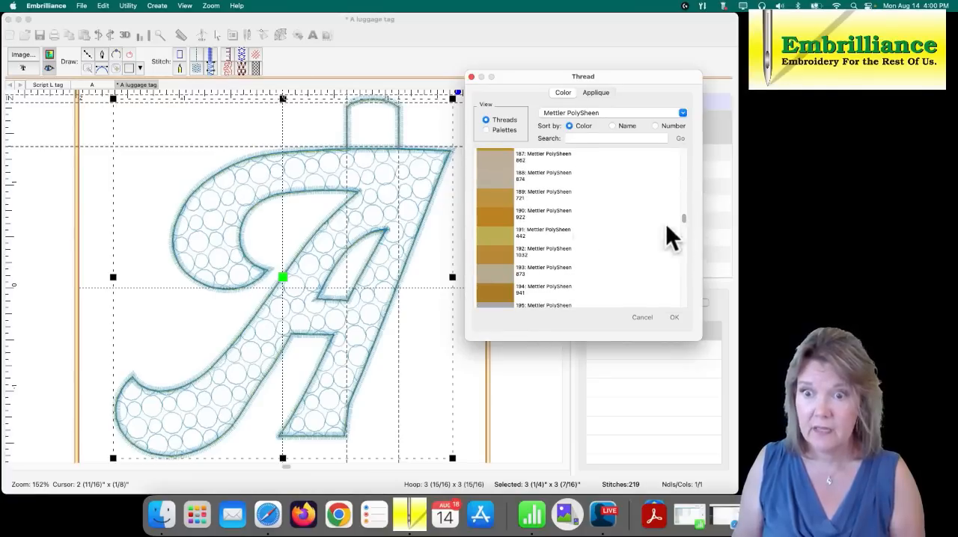
click(490, 216)
click(675, 319)
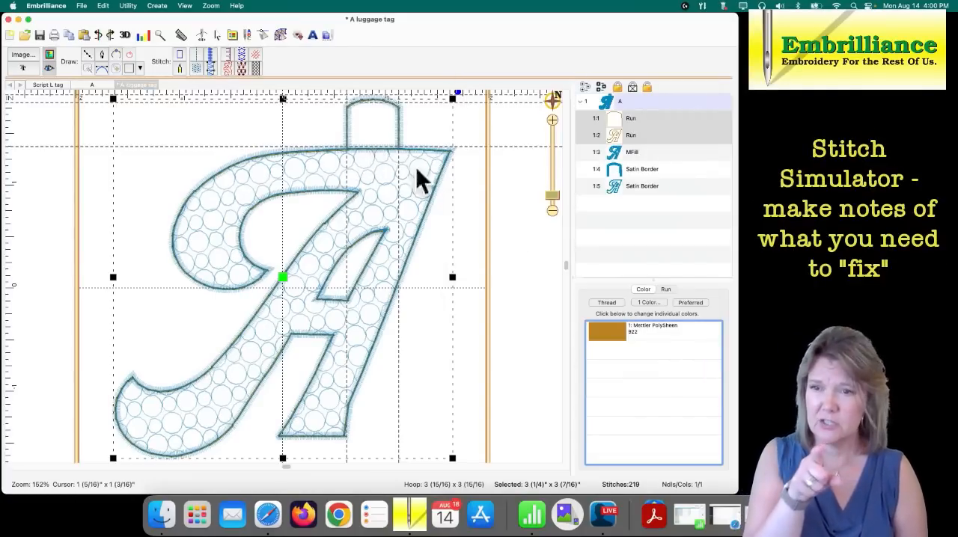
click(464, 209)
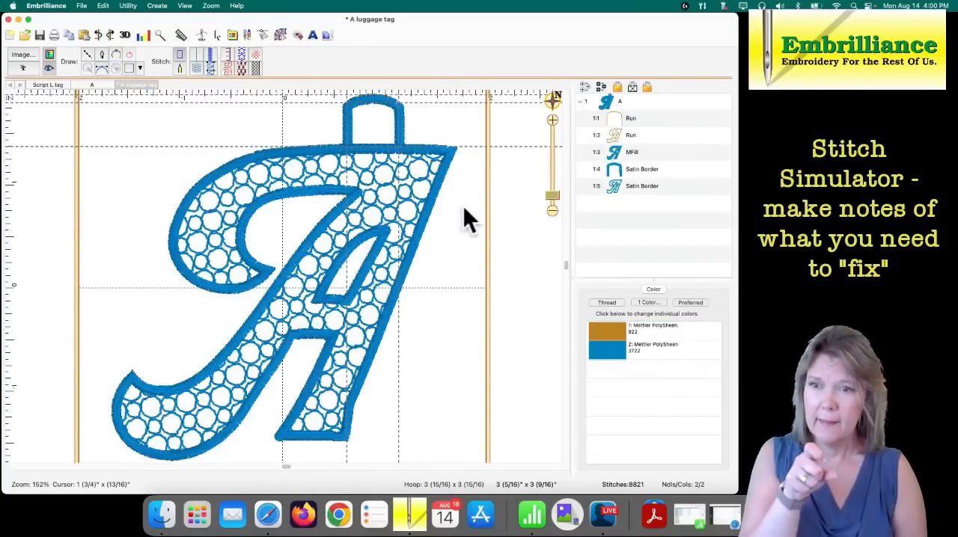
- Check the stitching order of the tab and A run outlines up to the start of the fill in the stitch simulator
click(202, 34)
click(136, 53)
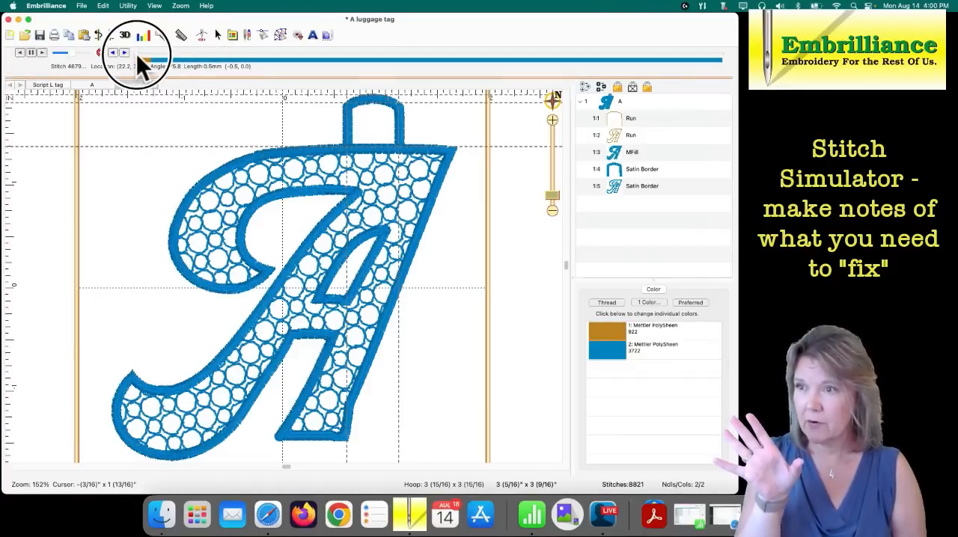
click(136, 54)
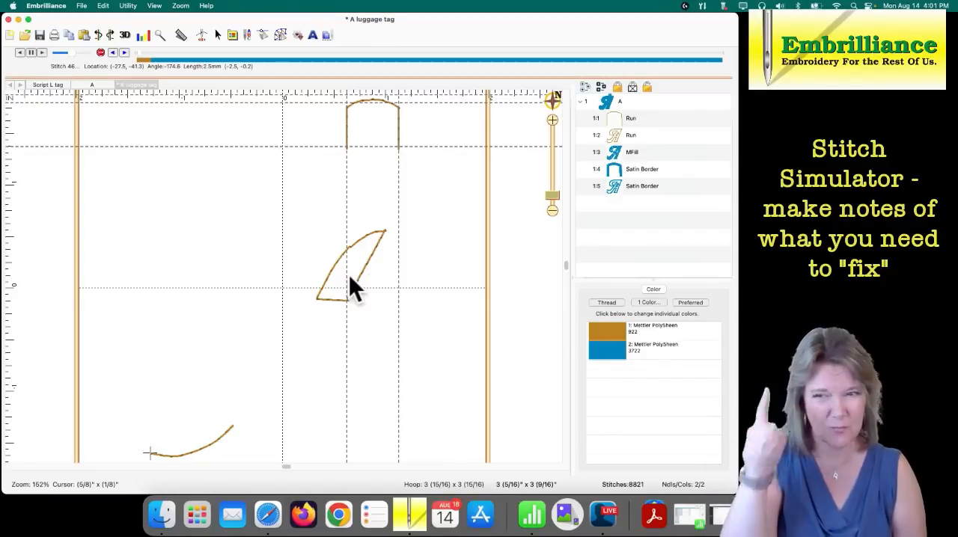
drag(141, 56, 150, 56)
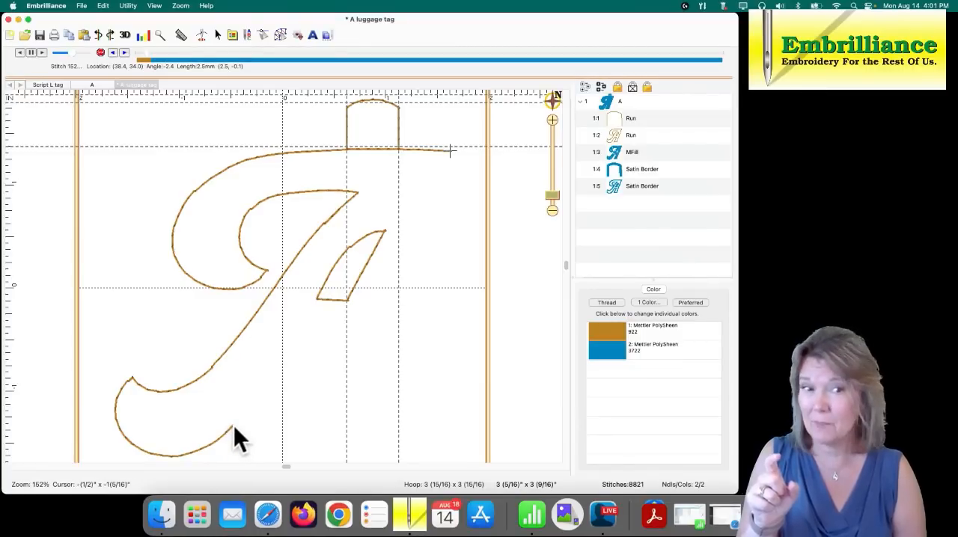
drag(147, 53, 152, 55)
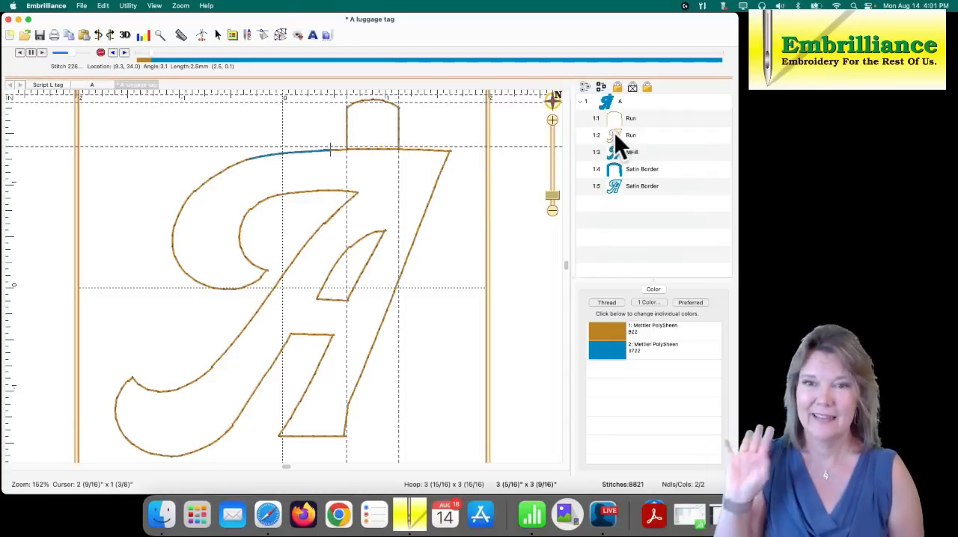
click(281, 33)
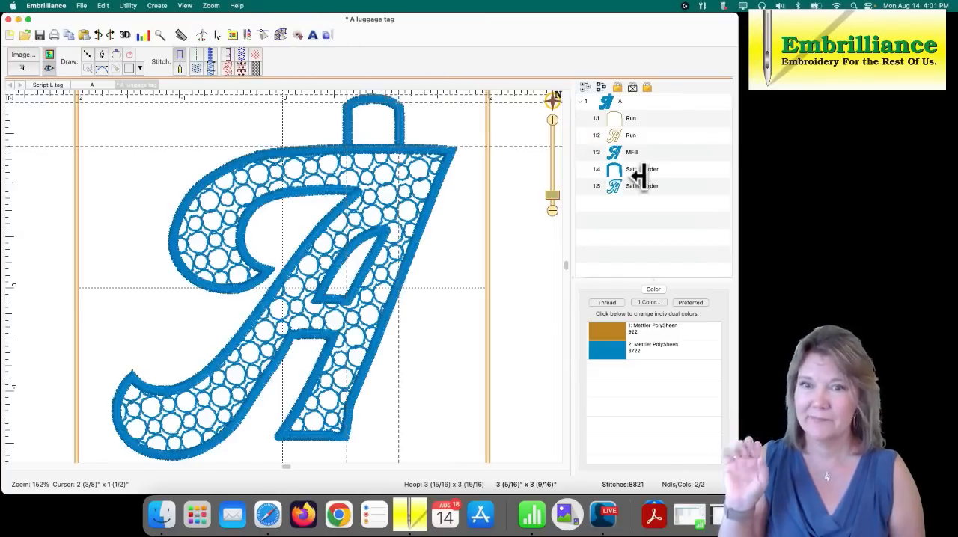
- Separate the inner hole of the A's run outline into its own object
click(615, 135)
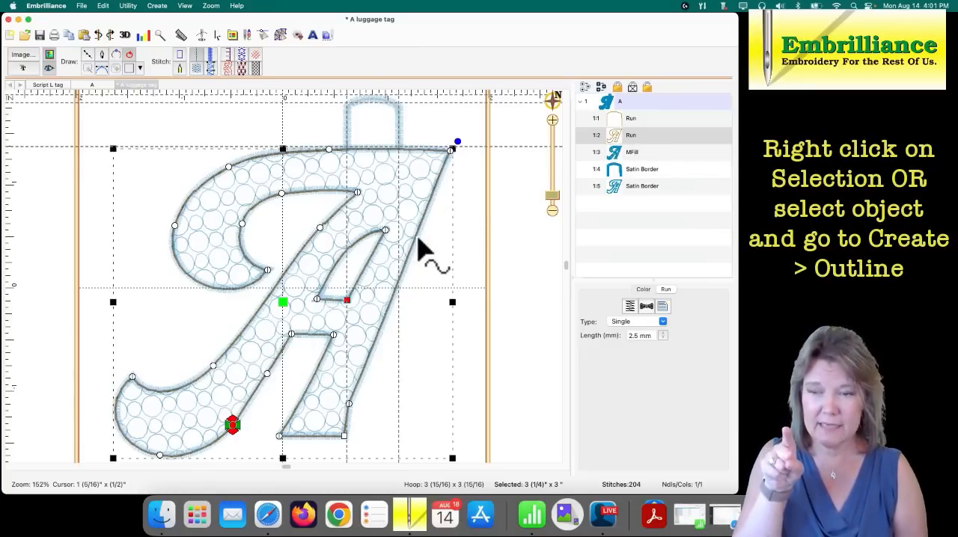
right_click(418, 239)
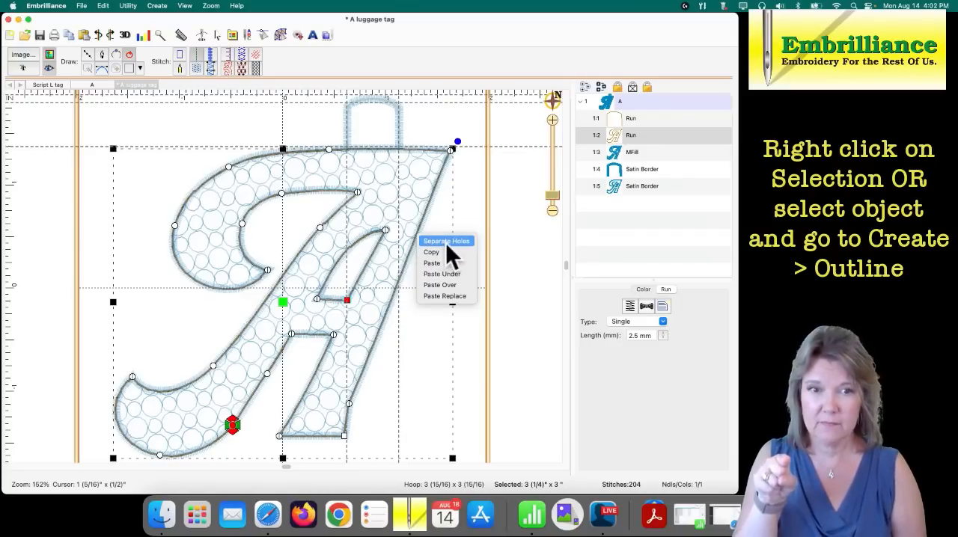
right_click(375, 232)
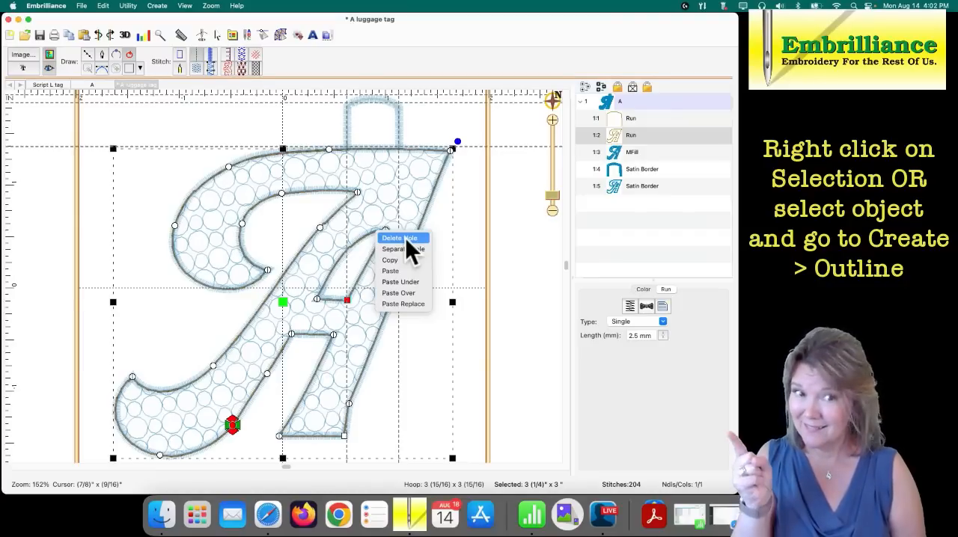
click(463, 244)
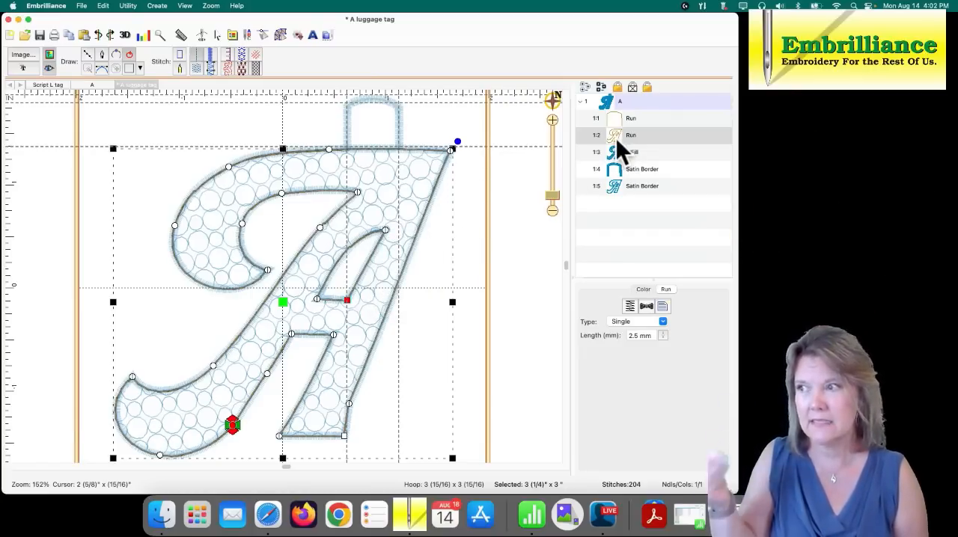
click(616, 139)
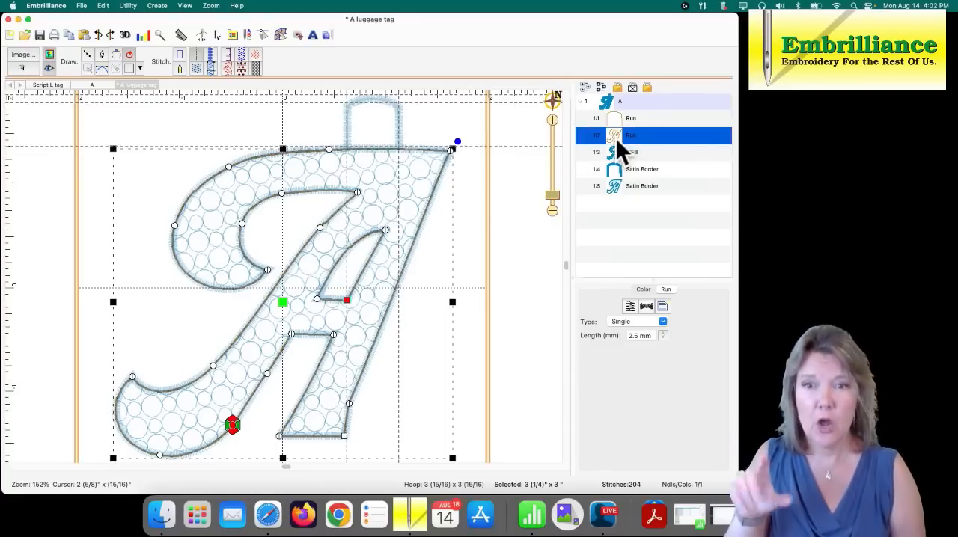
click(158, 7)
mouse_move(171, 23)
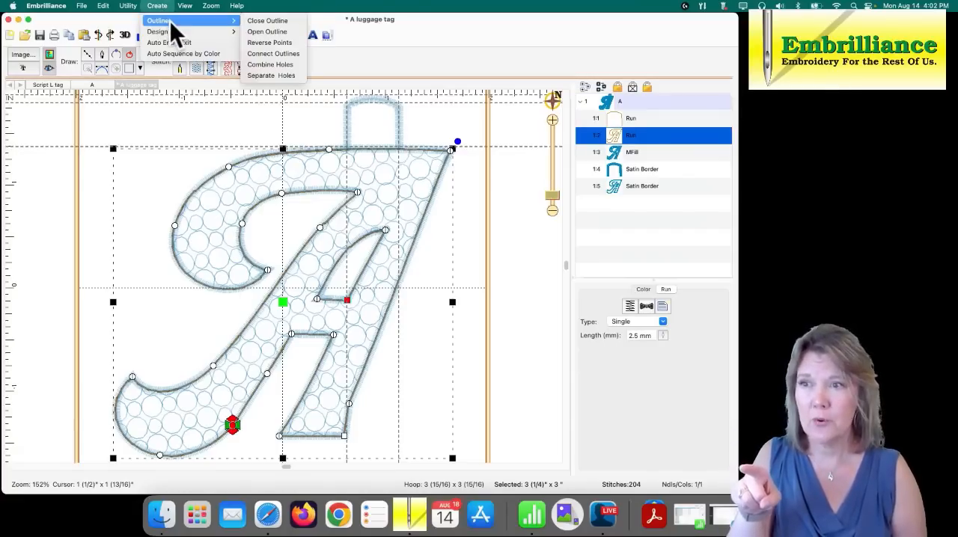
click(266, 75)
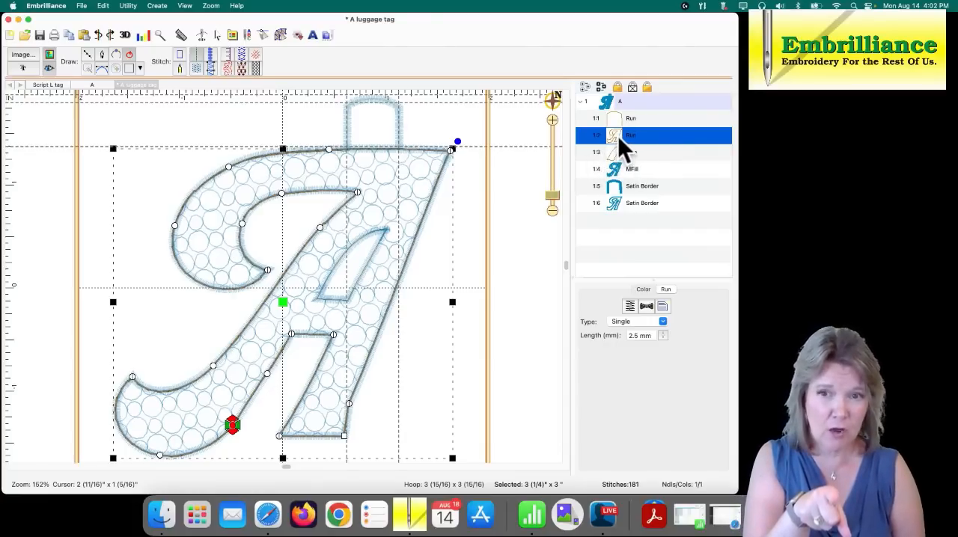
- Delete the separated inner-hole line of the A from the design
click(538, 206)
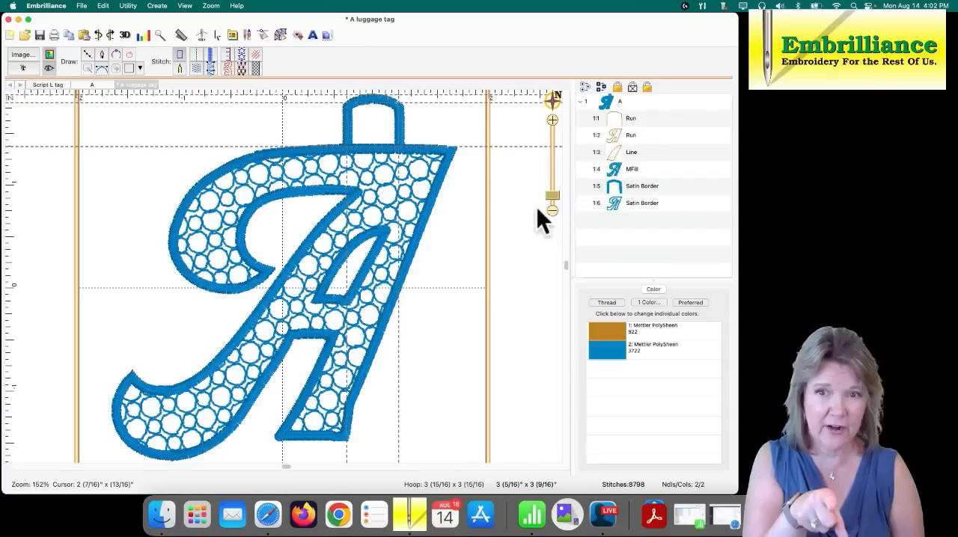
click(617, 154)
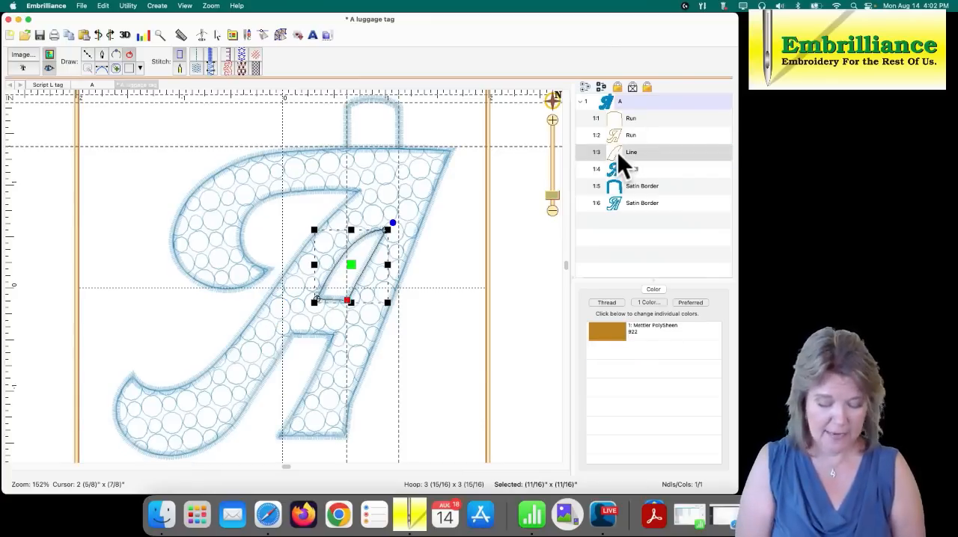
key(Delete)
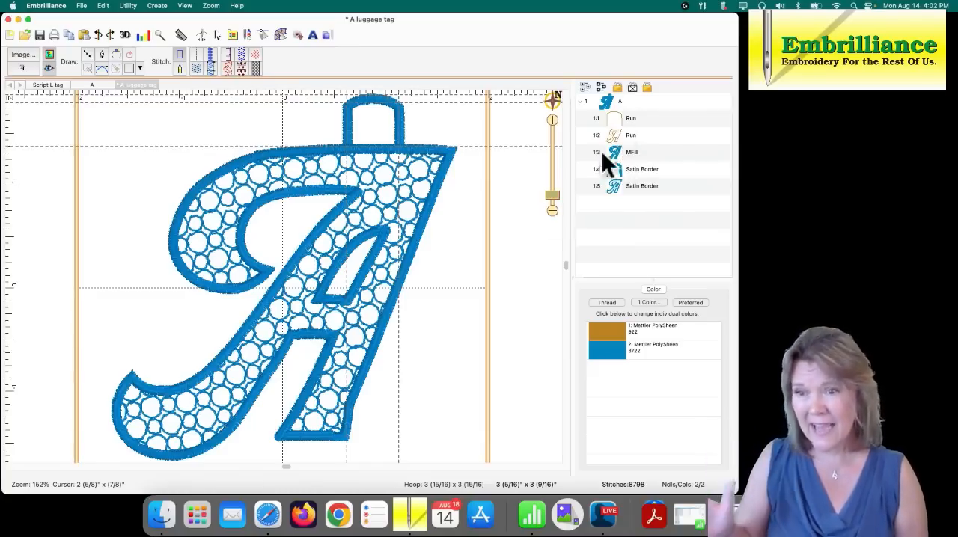
- Move the start point of the A's run outline to the base of the tab's right leg, where the tab's run ends
click(624, 120)
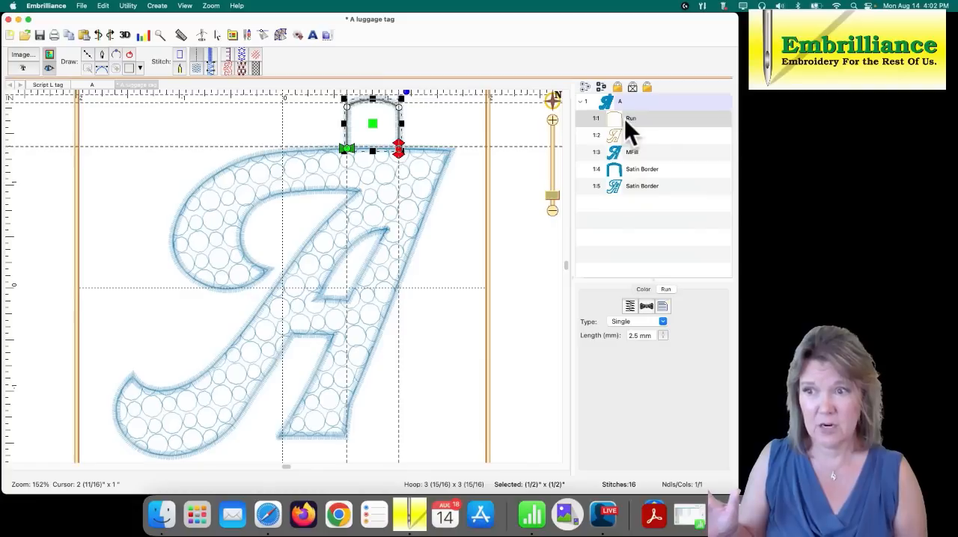
click(622, 136)
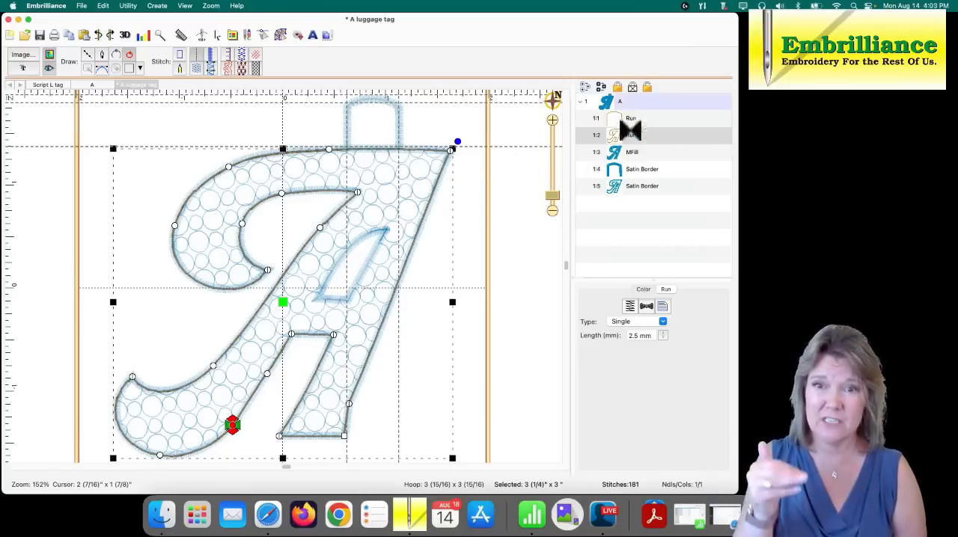
click(622, 120)
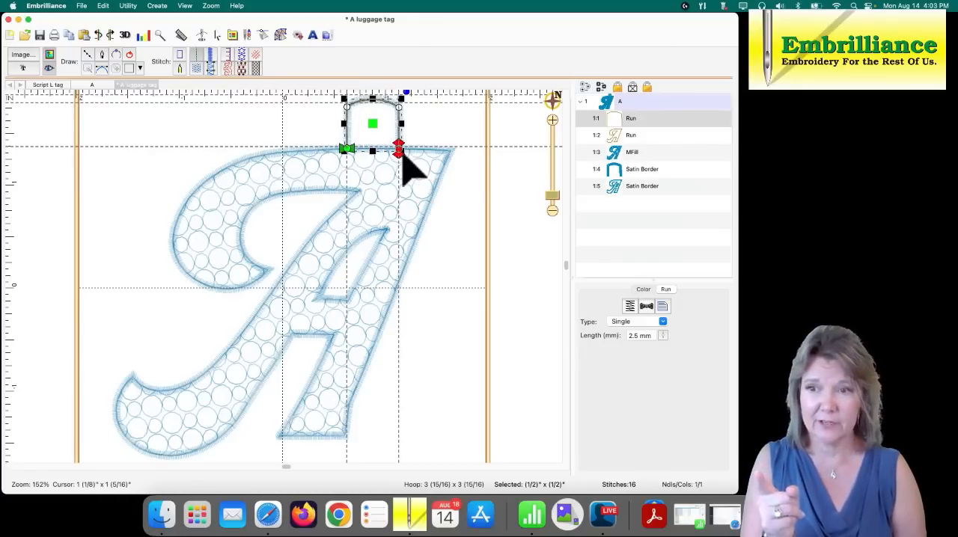
click(611, 136)
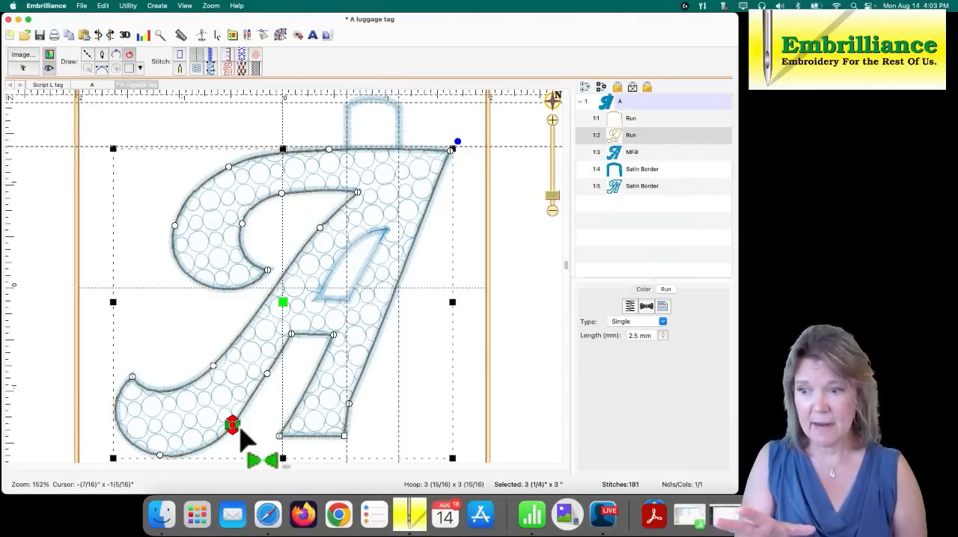
click(239, 426)
drag(240, 431, 400, 160)
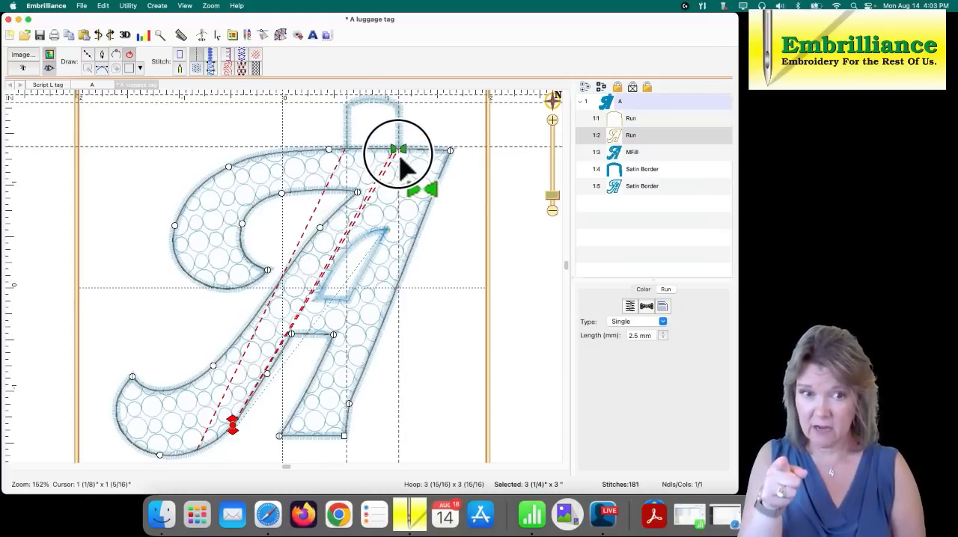
drag(400, 158, 397, 157)
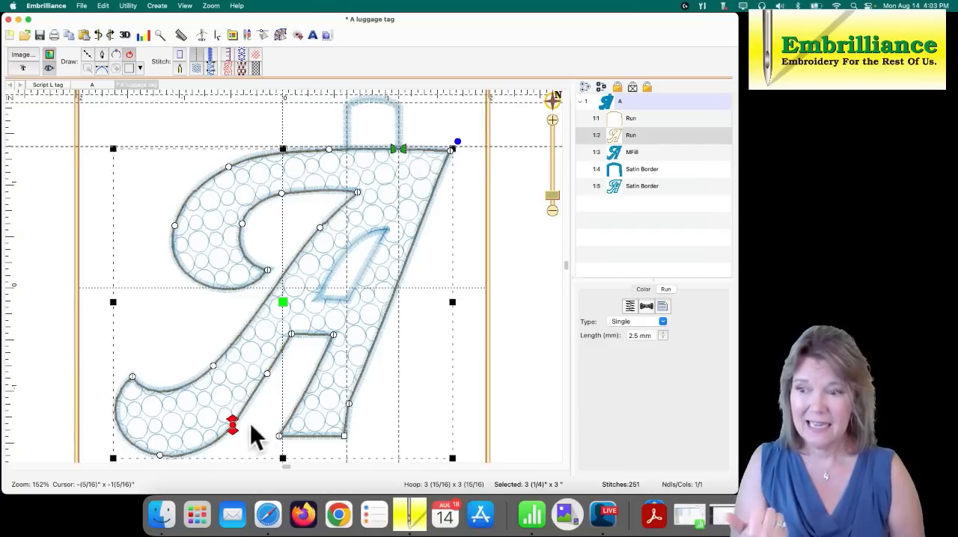
- Check in the stitch simulator how the A's run outline stitches with separate start and stop points
mouse_move(235, 442)
mouse_down()
mouse_move(261, 411)
mouse_move(359, 196)
mouse_move(401, 145)
mouse_move(241, 438)
mouse_move(235, 428)
mouse_up()
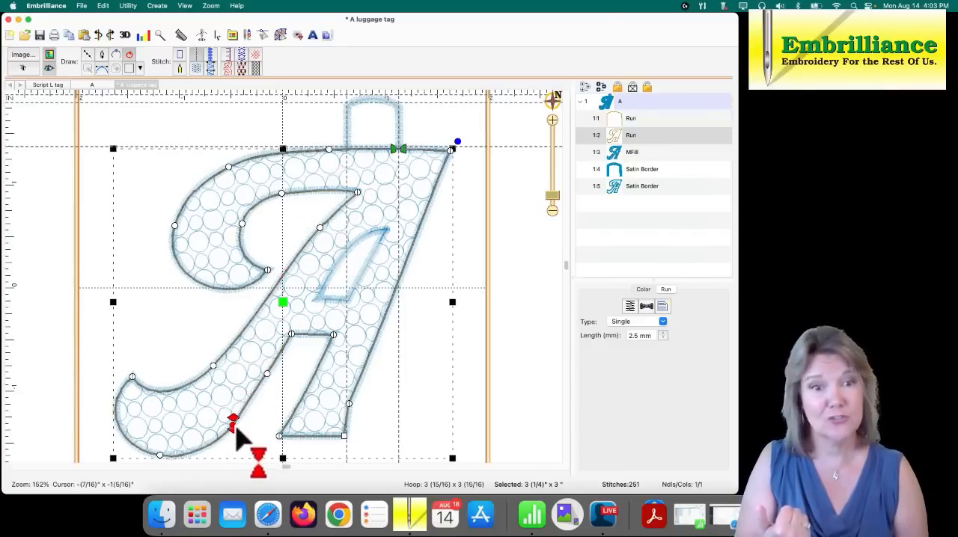
click(149, 143)
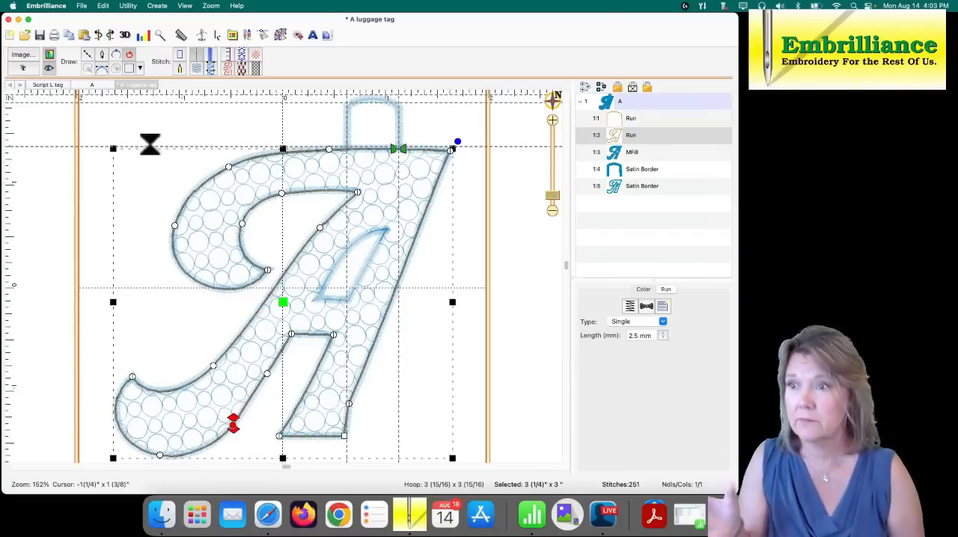
click(201, 35)
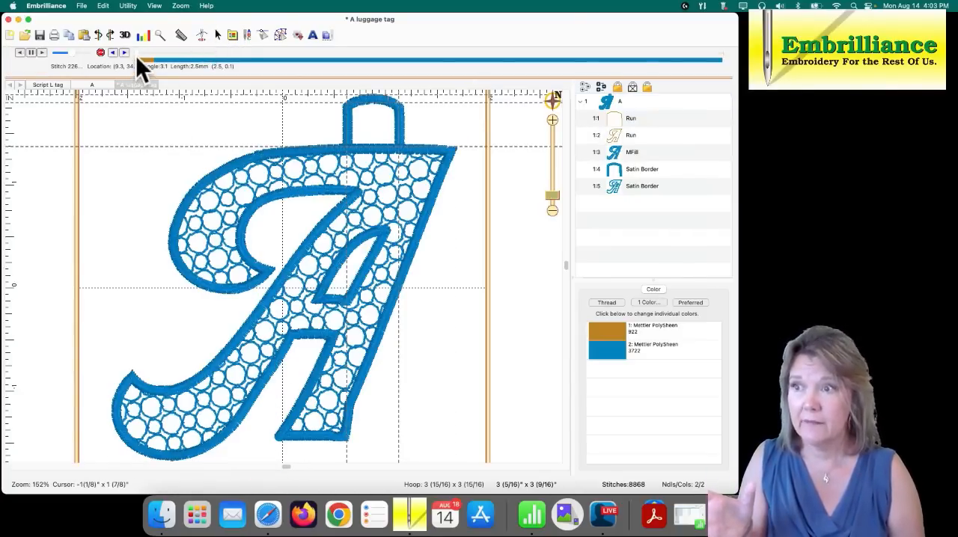
click(137, 56)
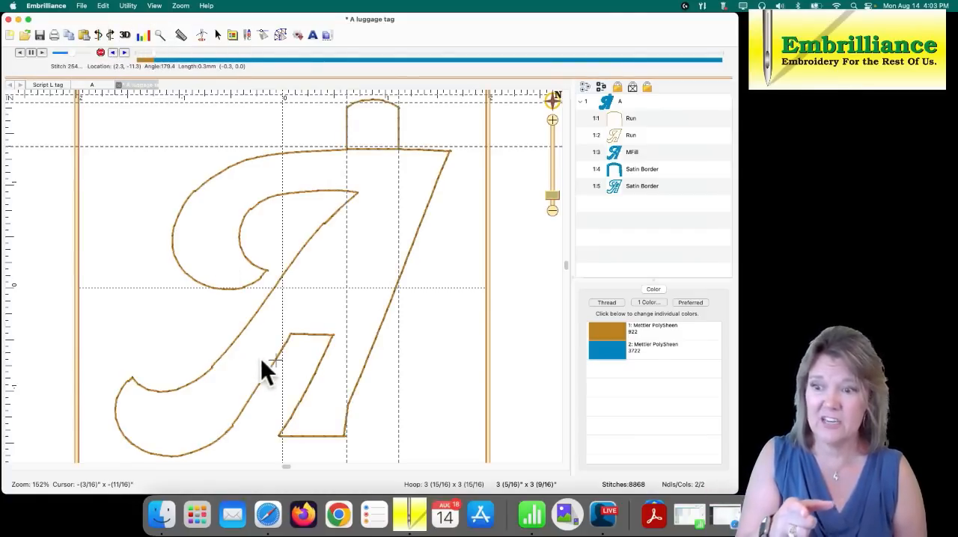
click(155, 59)
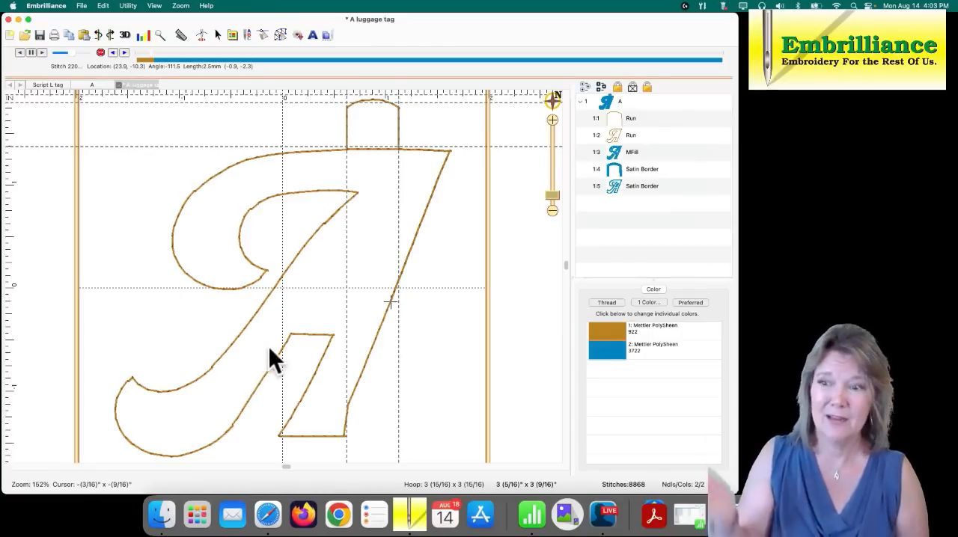
- Move the stop point of the A's run outline onto its start point at the tab's right leg and deselect the outline
click(282, 34)
click(614, 135)
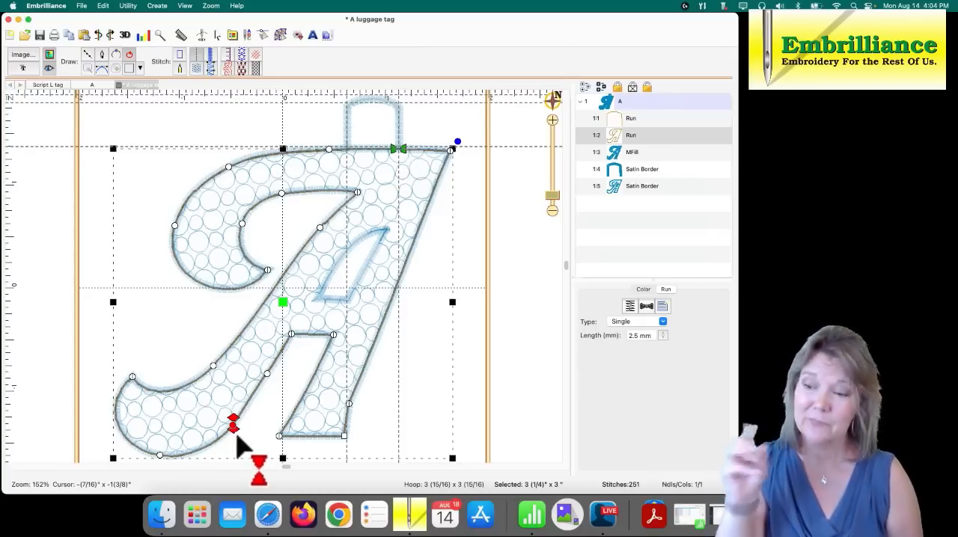
drag(237, 440, 406, 172)
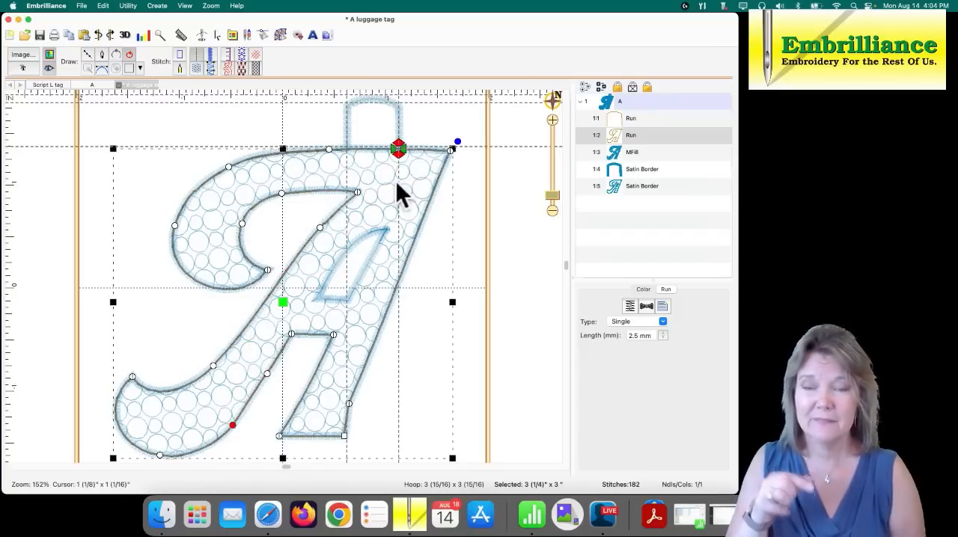
click(446, 142)
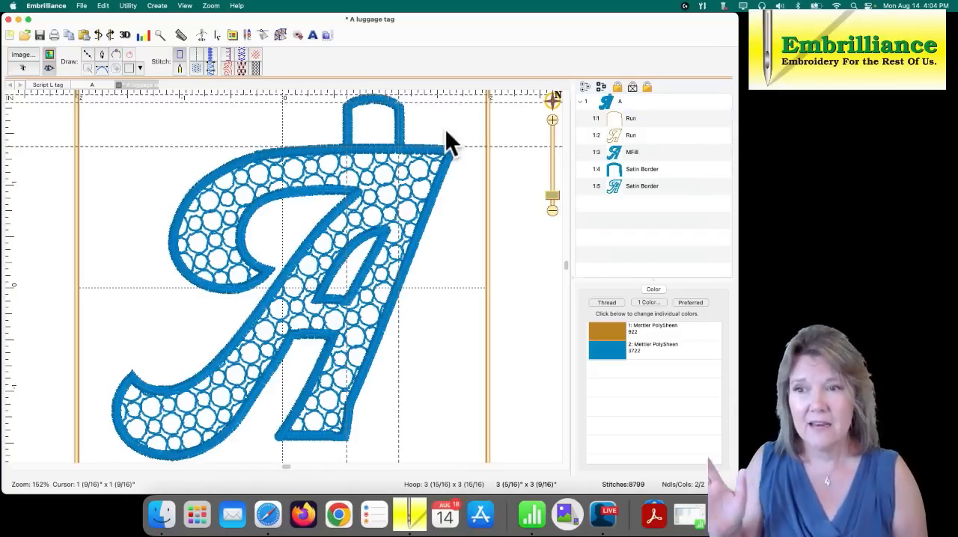
- Examine up close the overlapping start and stop points of the A's run outline at the tab's right leg
click(627, 135)
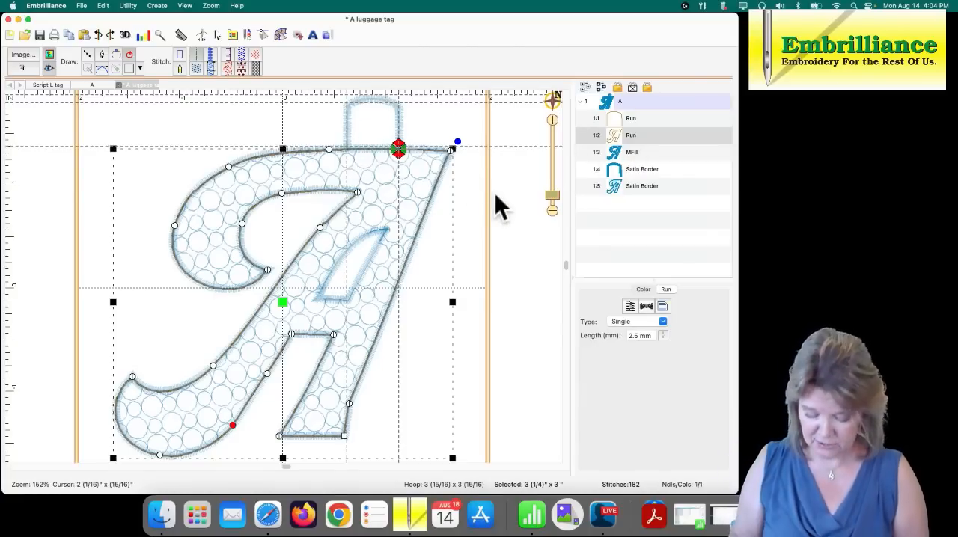
drag(553, 196, 551, 173)
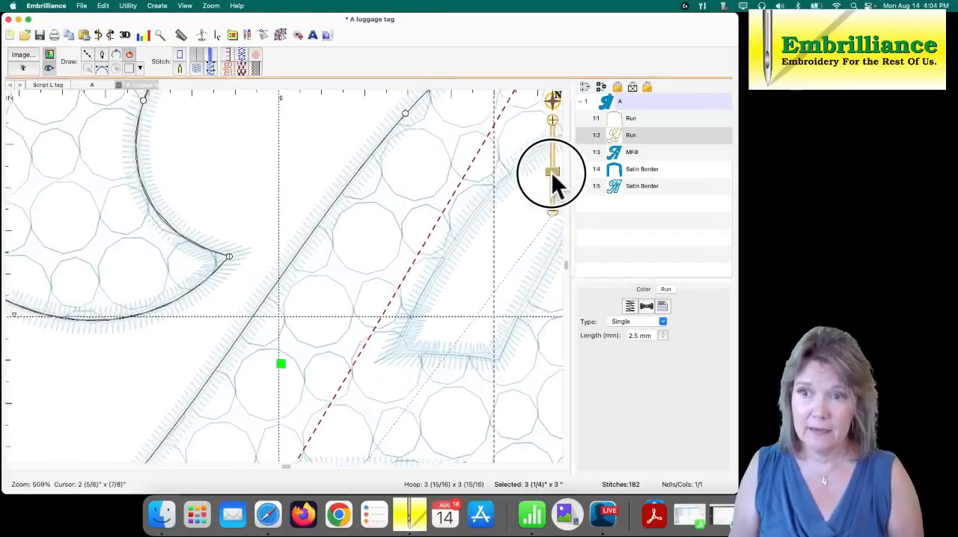
drag(461, 149, 164, 438)
drag(308, 262, 348, 344)
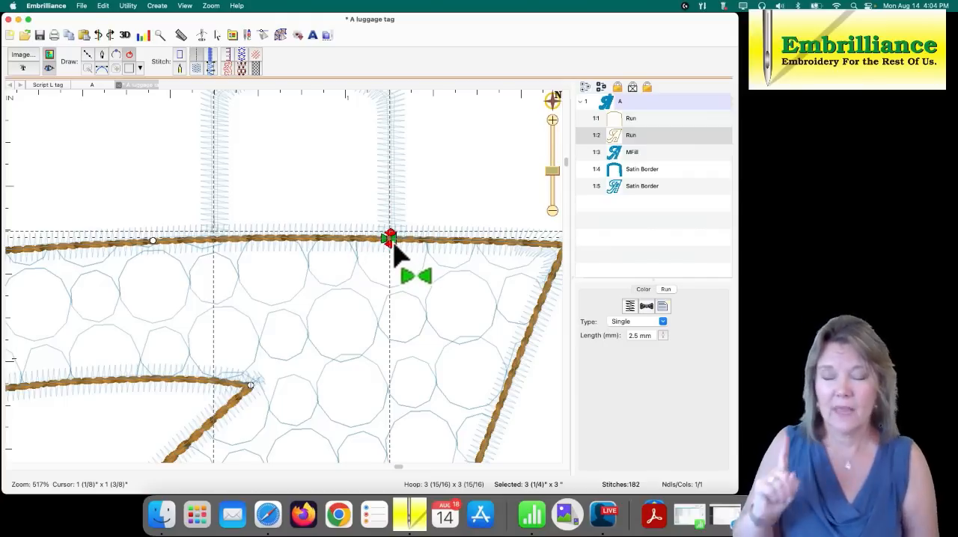
click(429, 193)
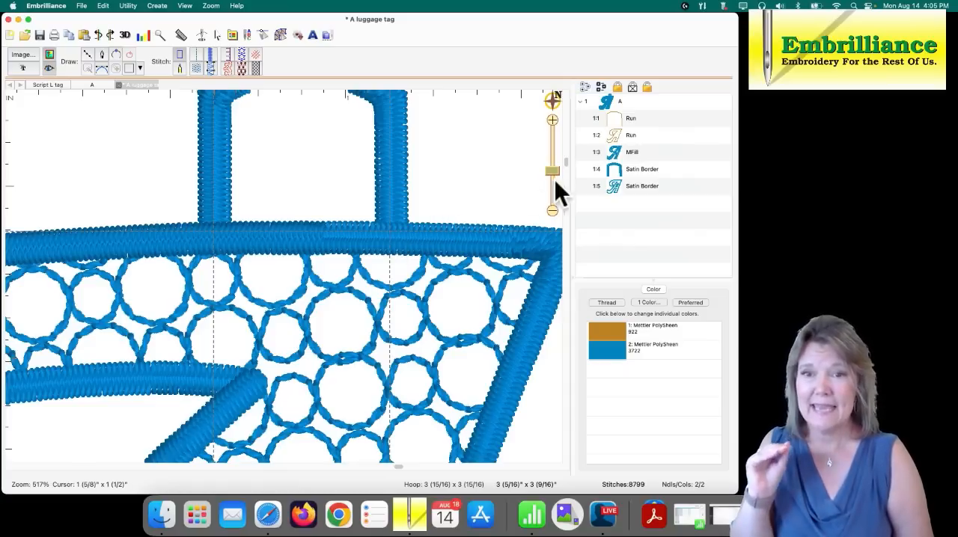
click(619, 135)
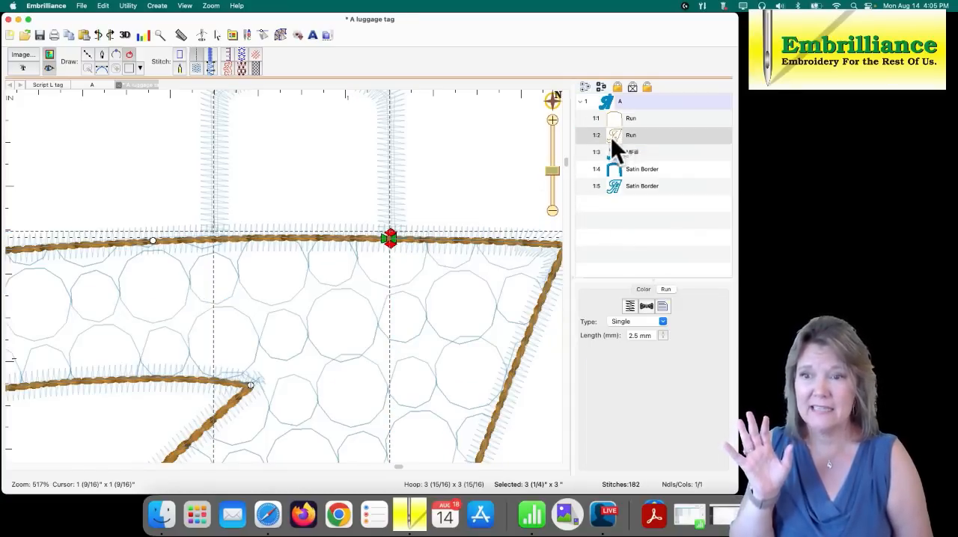
- Lock the A's motif fill and both satin borders so they cannot be selected in the design, and deselect them
click(401, 247)
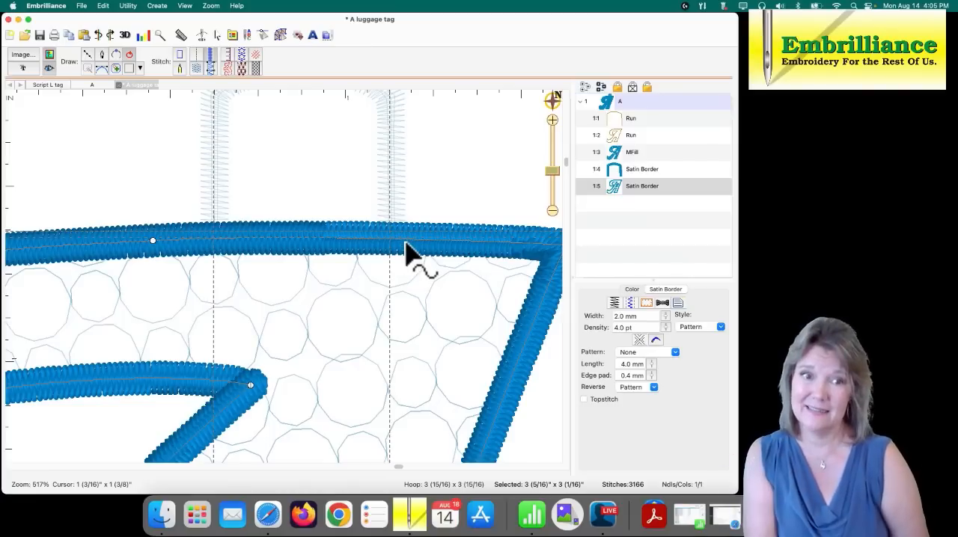
click(619, 152)
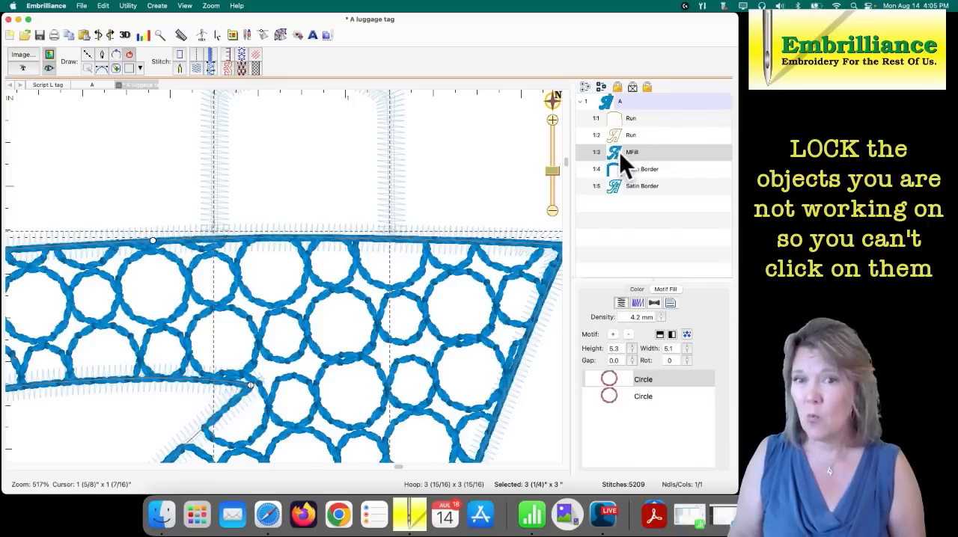
click(619, 173)
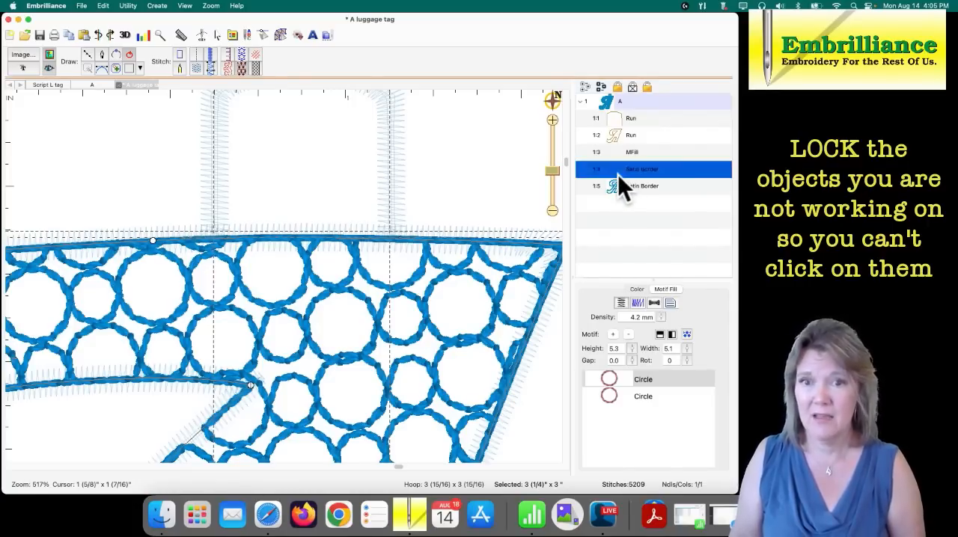
click(619, 186)
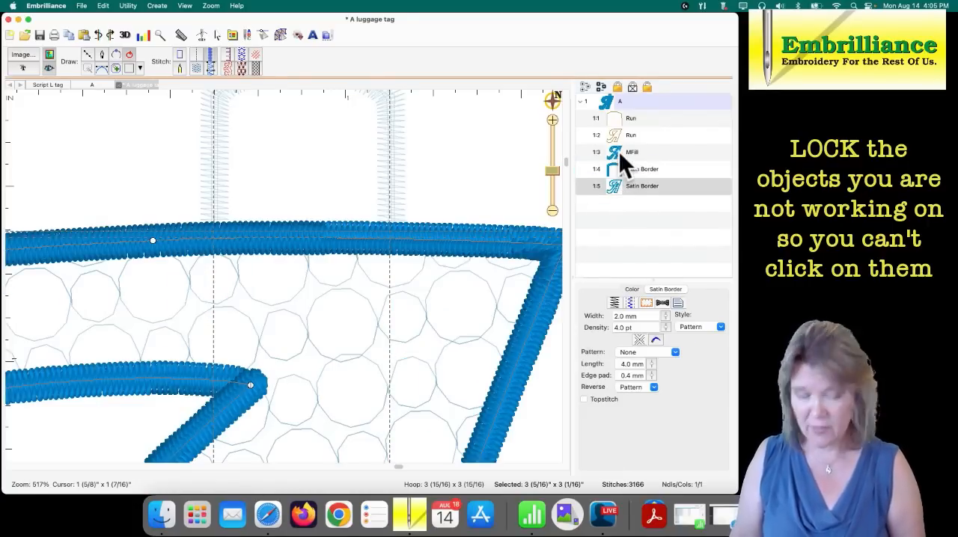
shift+click(619, 151)
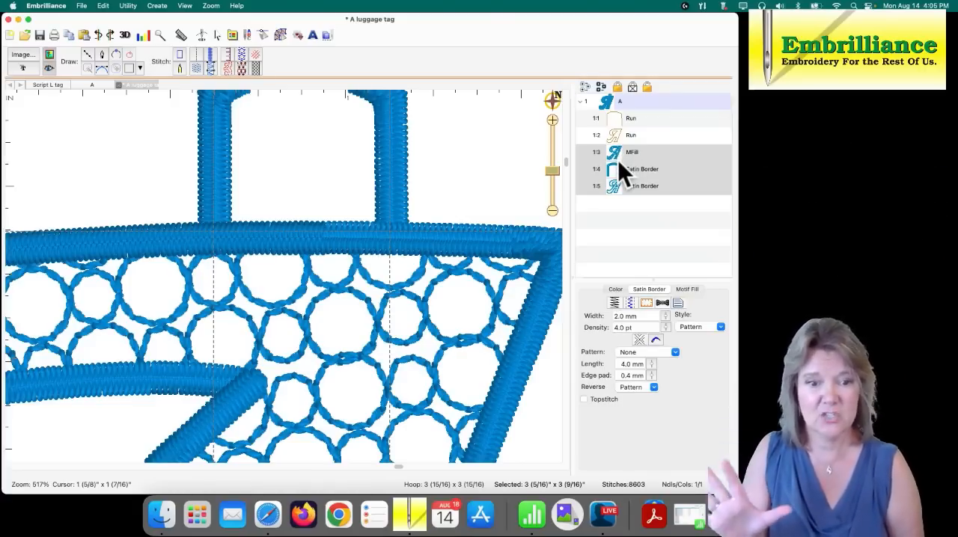
click(618, 87)
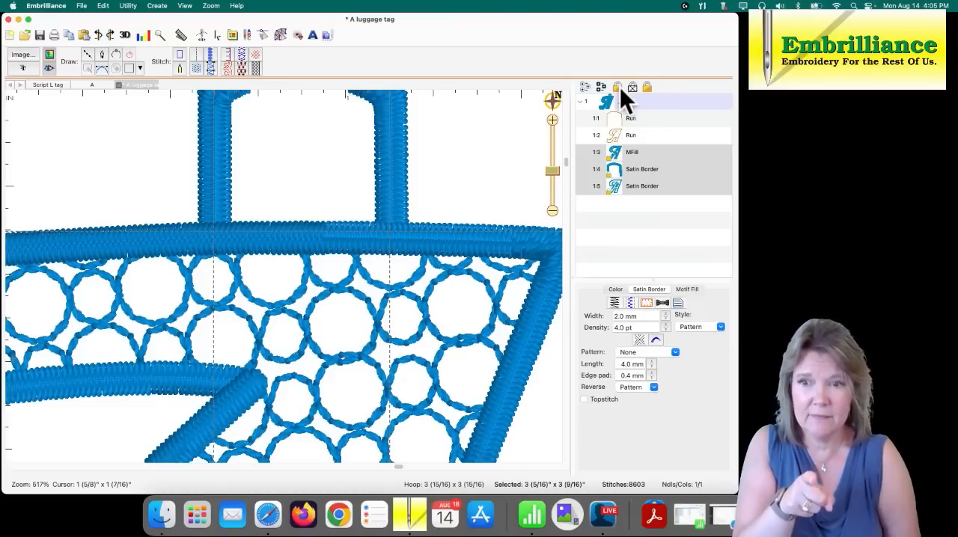
click(515, 146)
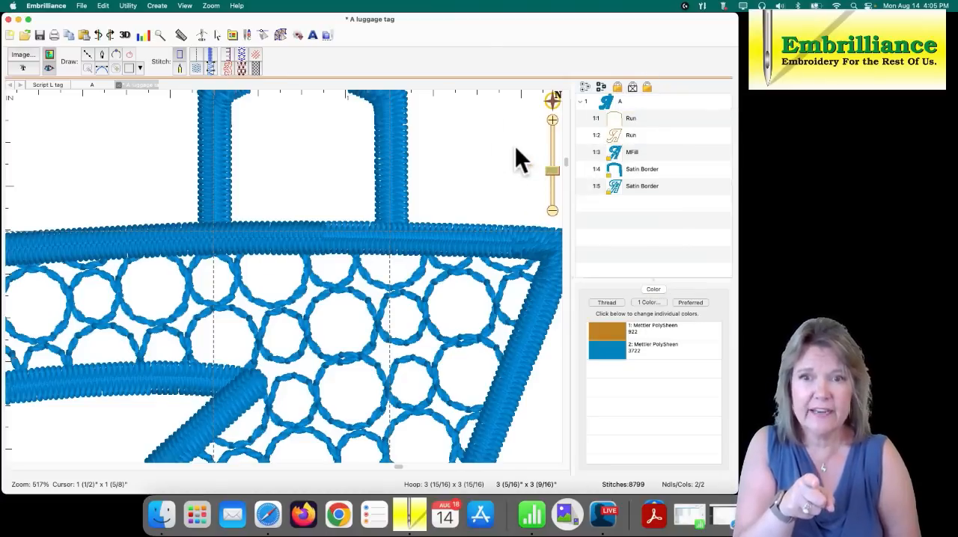
- Test selection in the design area on the locked satin border along the A's top edge
click(436, 242)
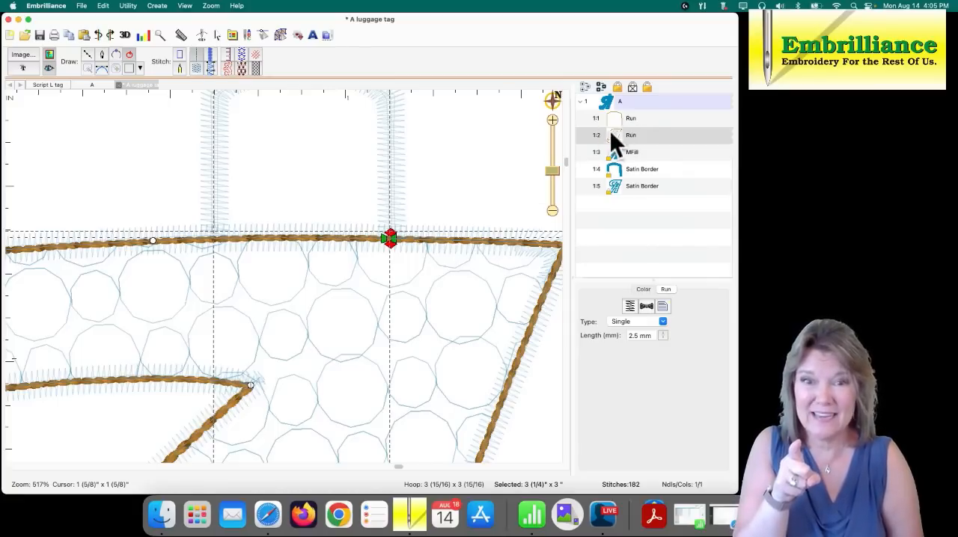
click(476, 160)
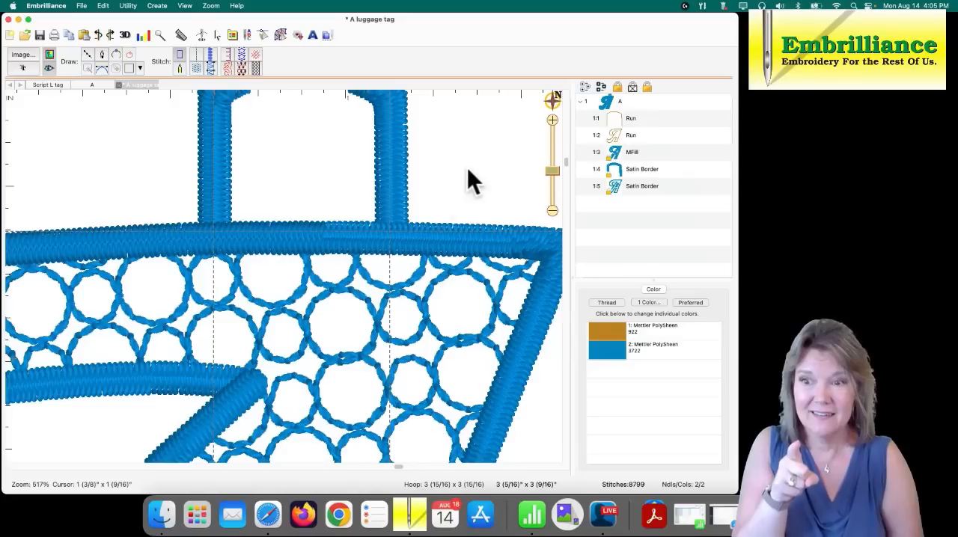
click(446, 226)
click(447, 225)
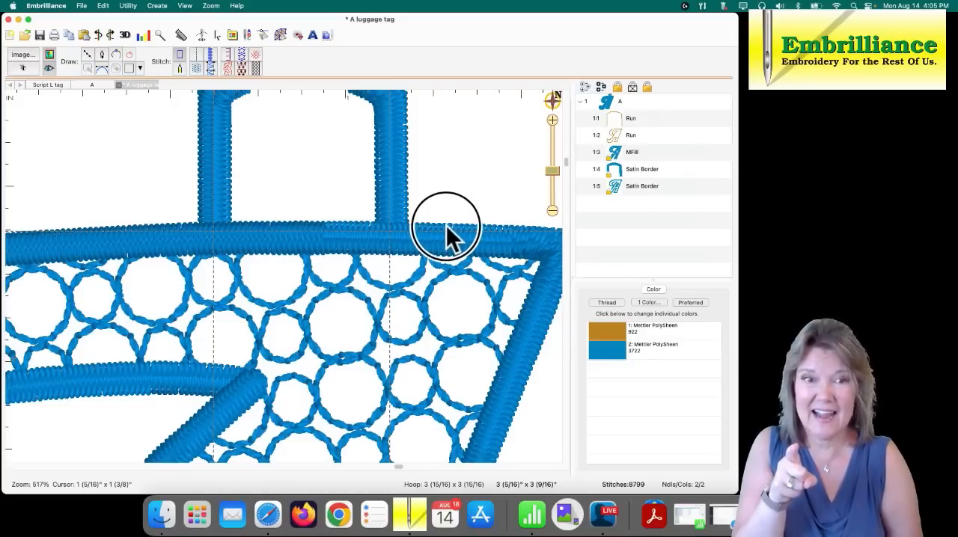
click(446, 228)
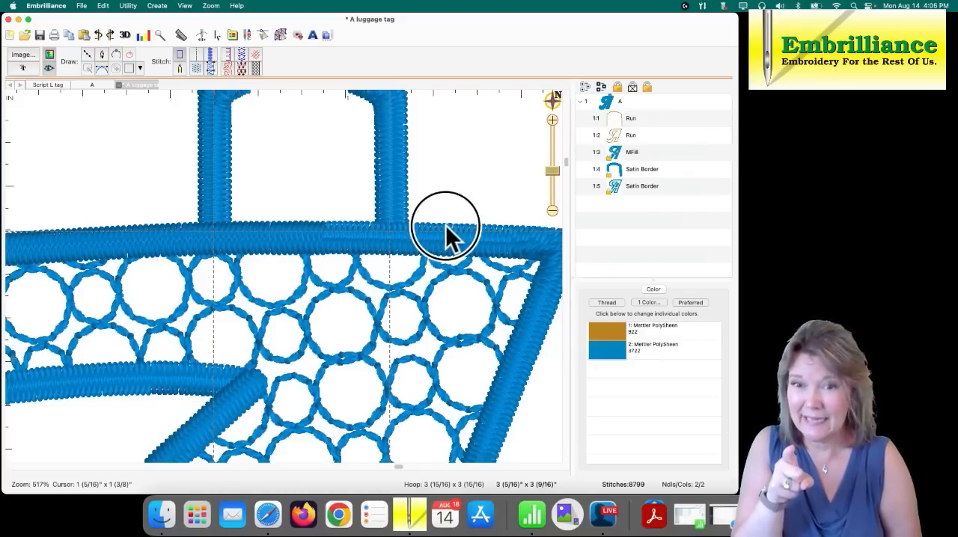
- Add a node on the A's run outline at each point where the hanging tab's two legs meet it
click(421, 243)
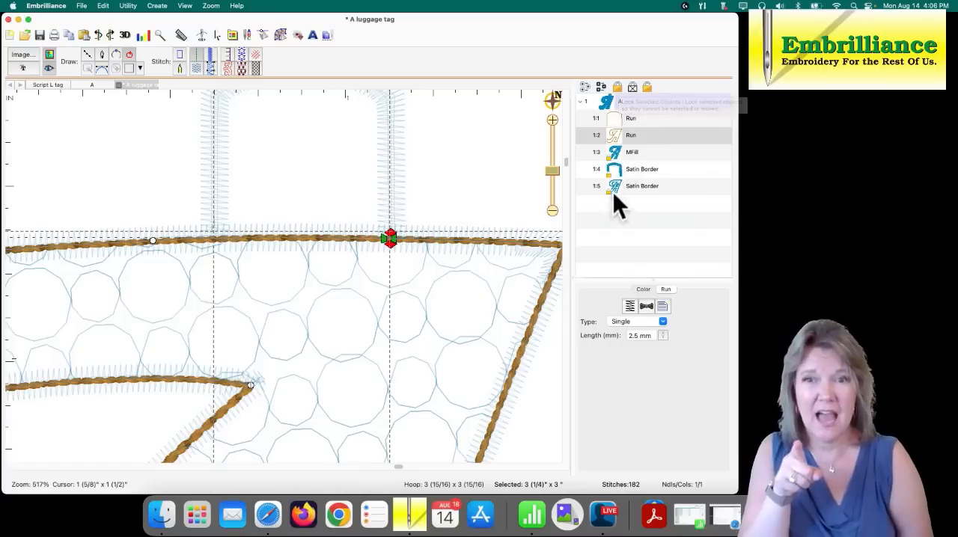
double_click(379, 240)
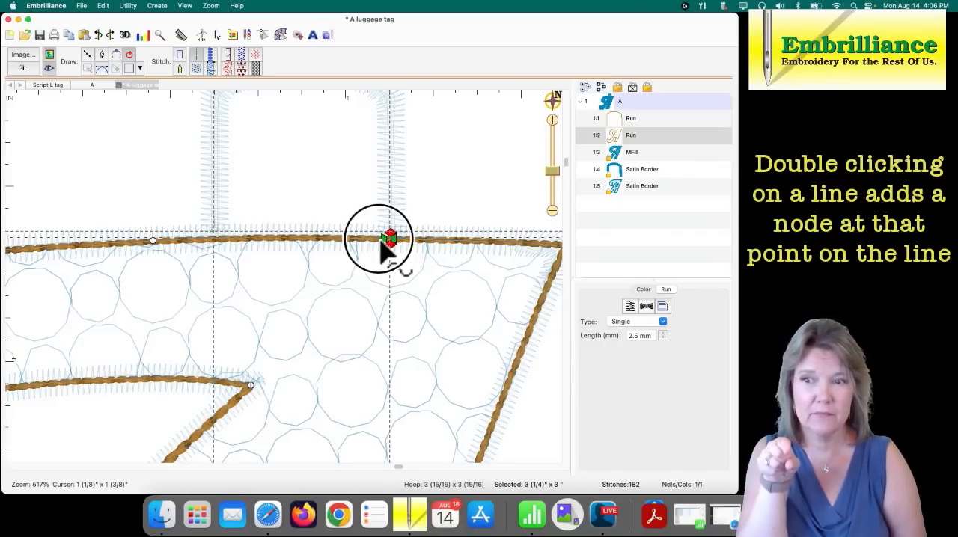
drag(378, 239, 389, 239)
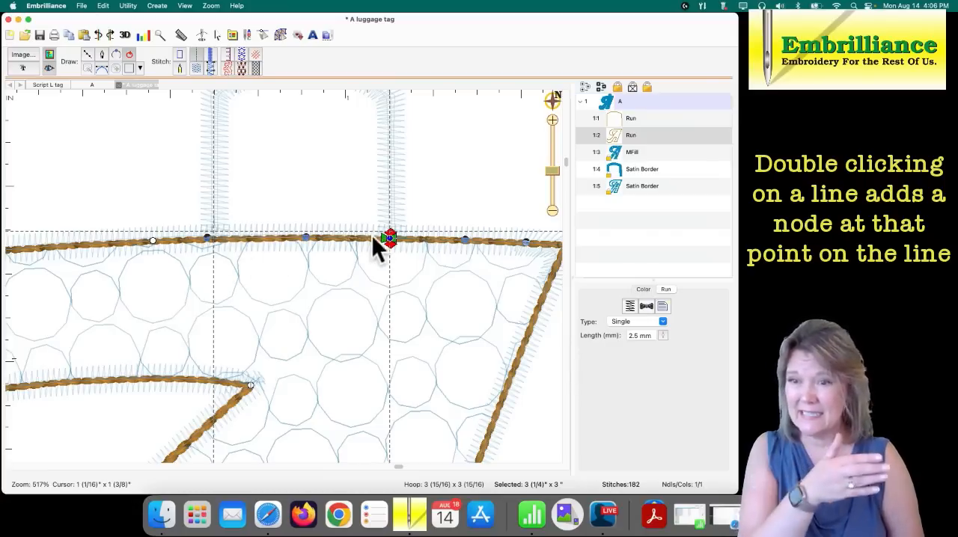
double_click(215, 239)
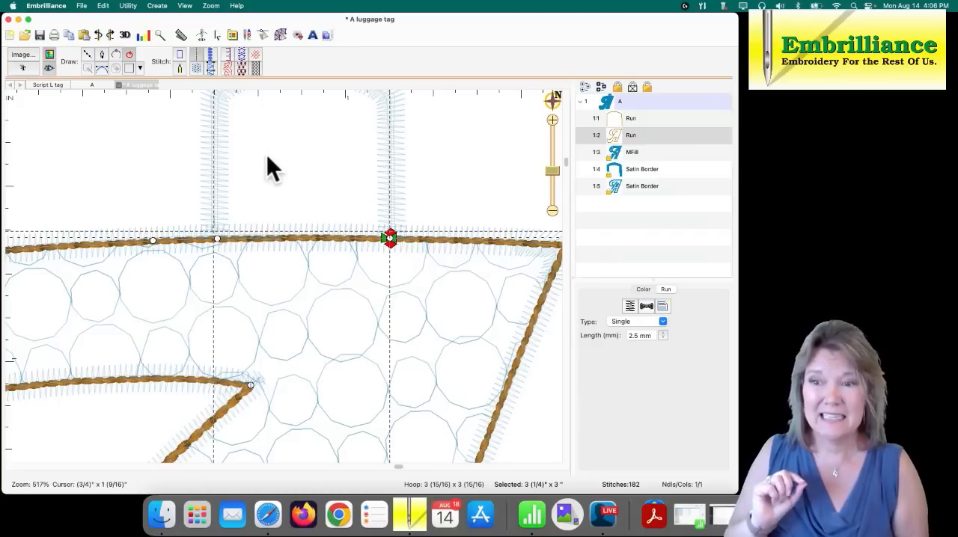
- Open the A's run outline at the node by the tab's right leg and pull its two loose ends apart
click(389, 240)
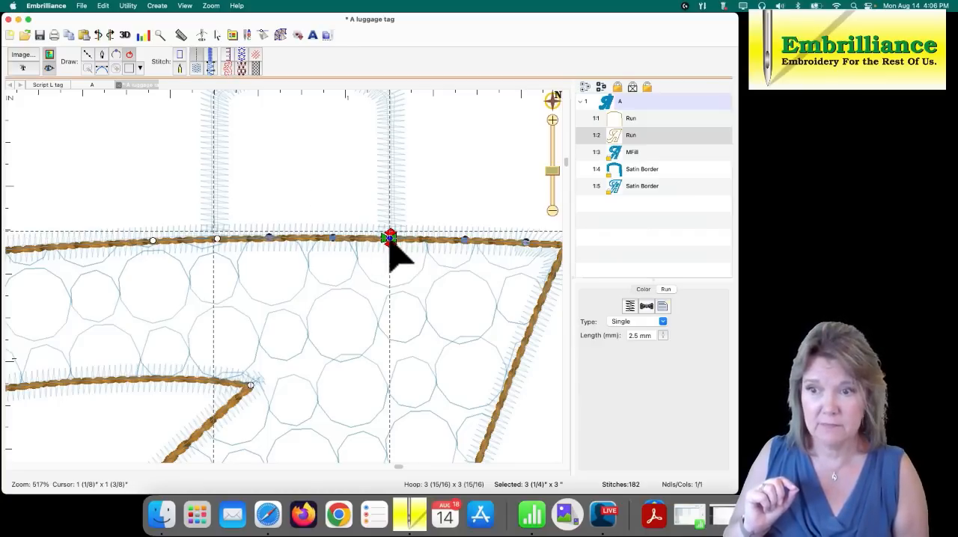
click(129, 55)
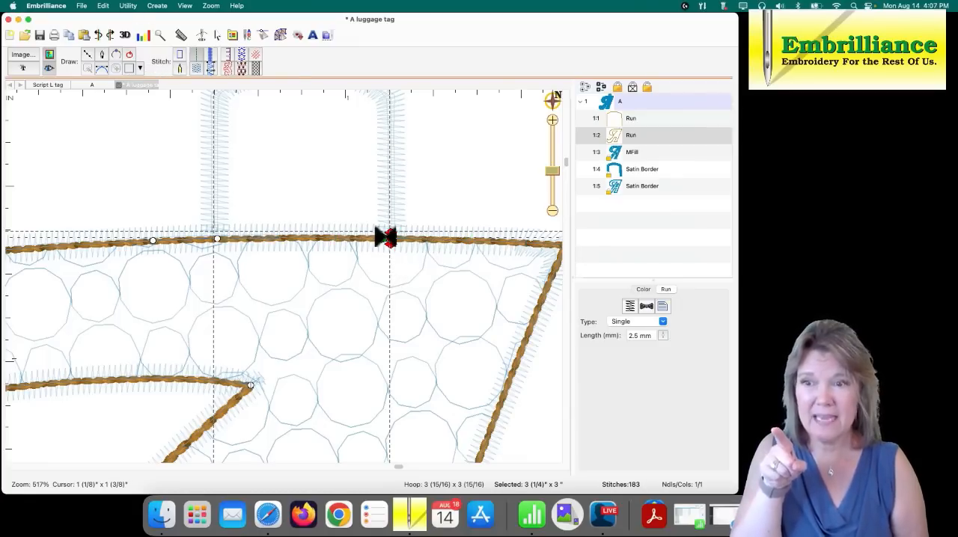
click(398, 236)
drag(398, 236, 345, 203)
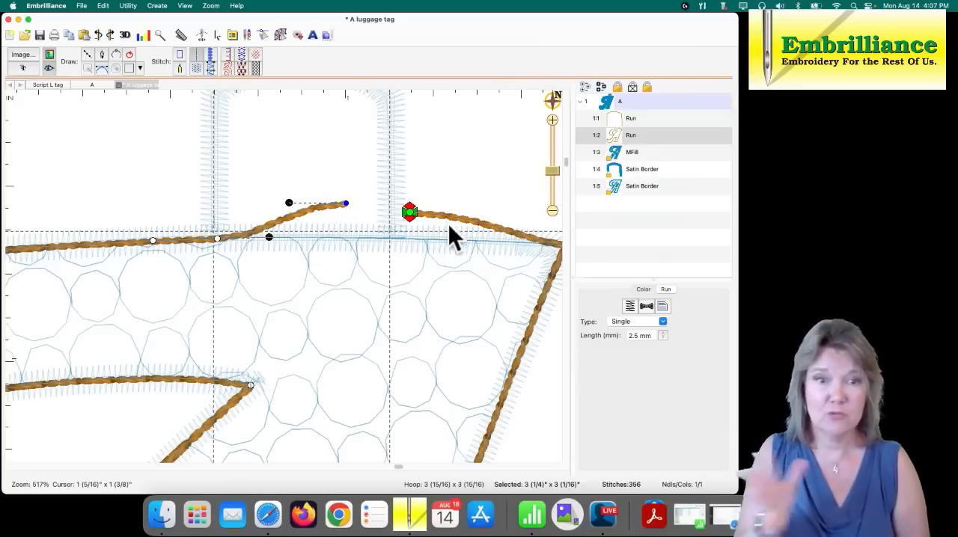
- Return the open outline's start node to the tab's right leg and delete the loose end node, leaving the segment between the legs open
click(410, 216)
drag(409, 216, 392, 239)
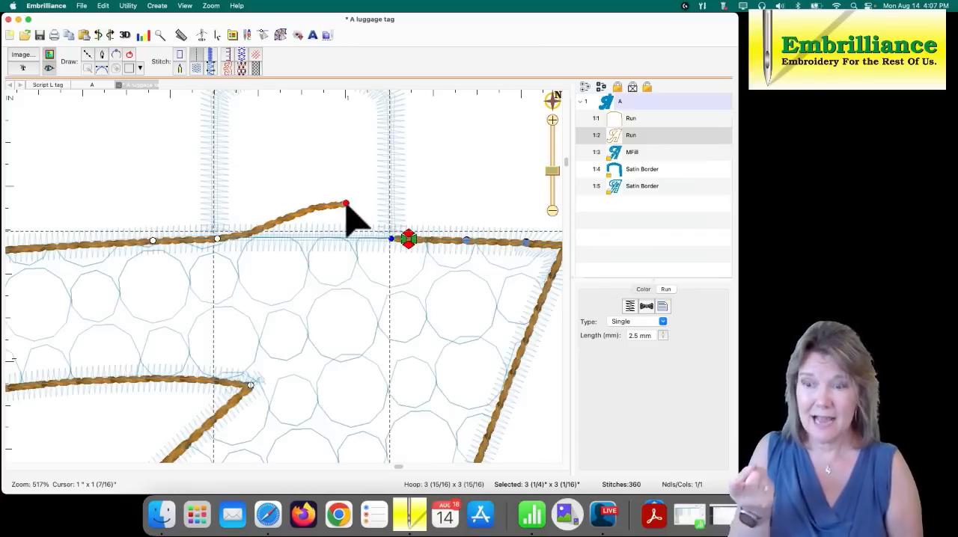
click(345, 204)
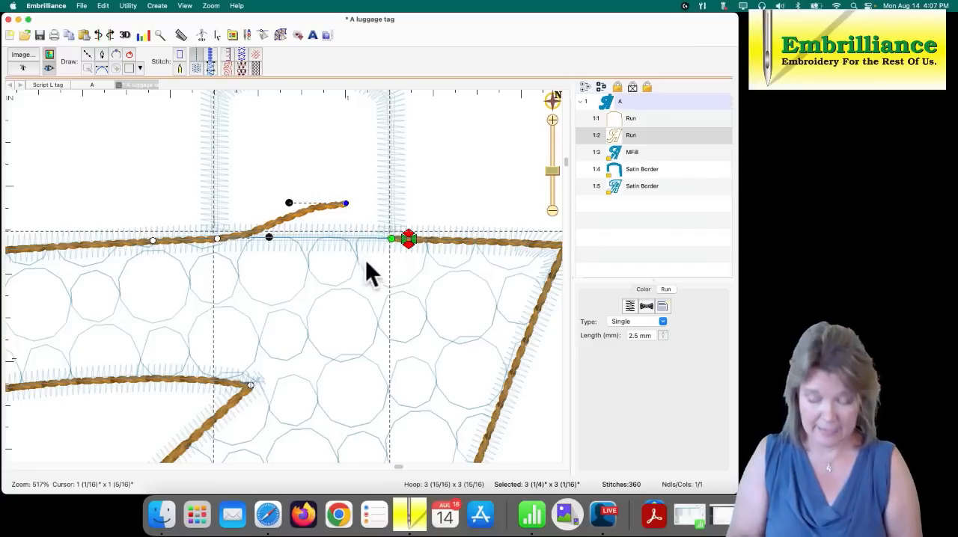
key(Delete)
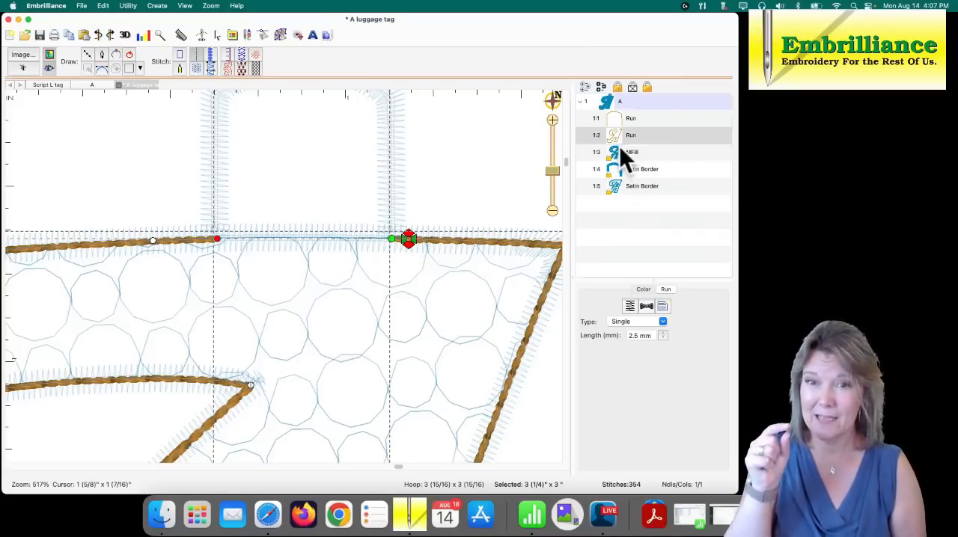
- Move the stop point of the A's run outline to its open end at the tab's left leg and deselect the outline
click(621, 122)
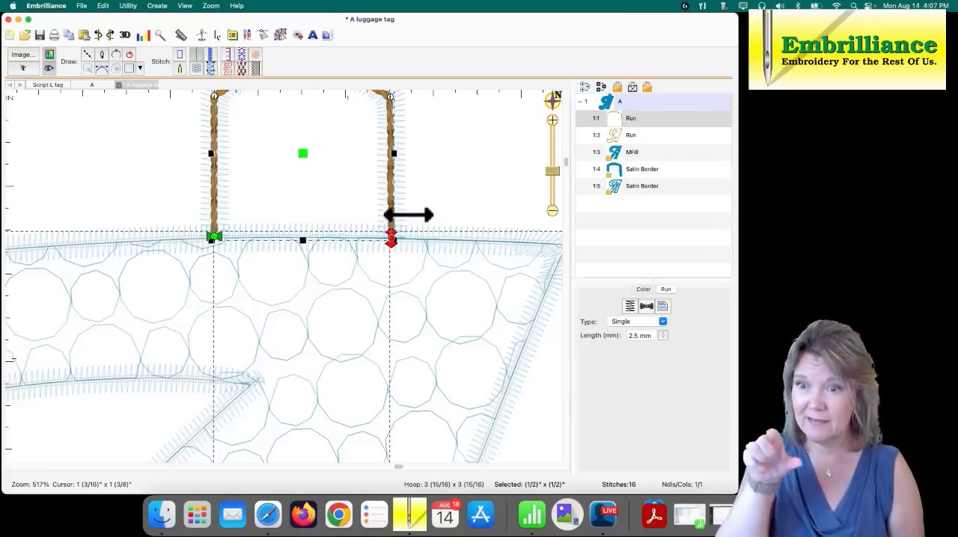
click(613, 134)
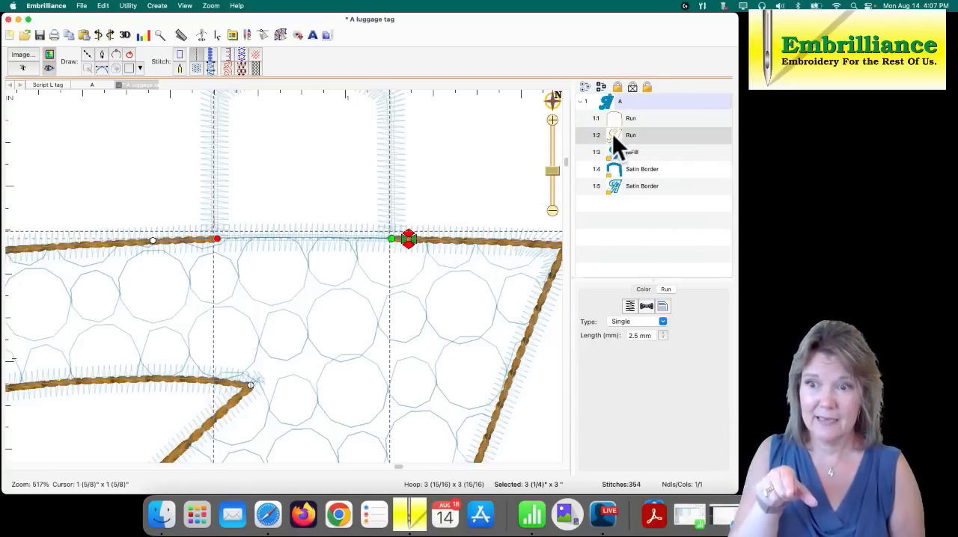
drag(412, 240, 216, 240)
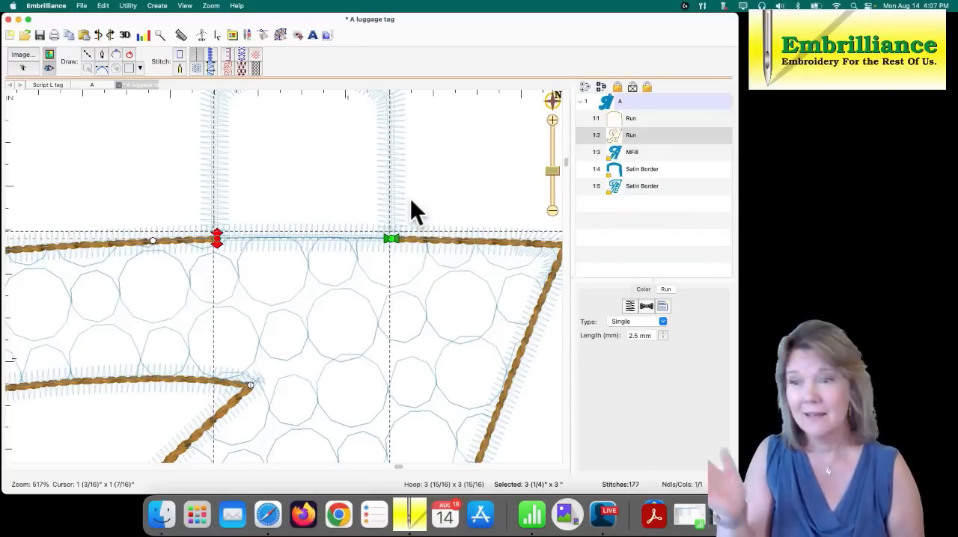
click(436, 195)
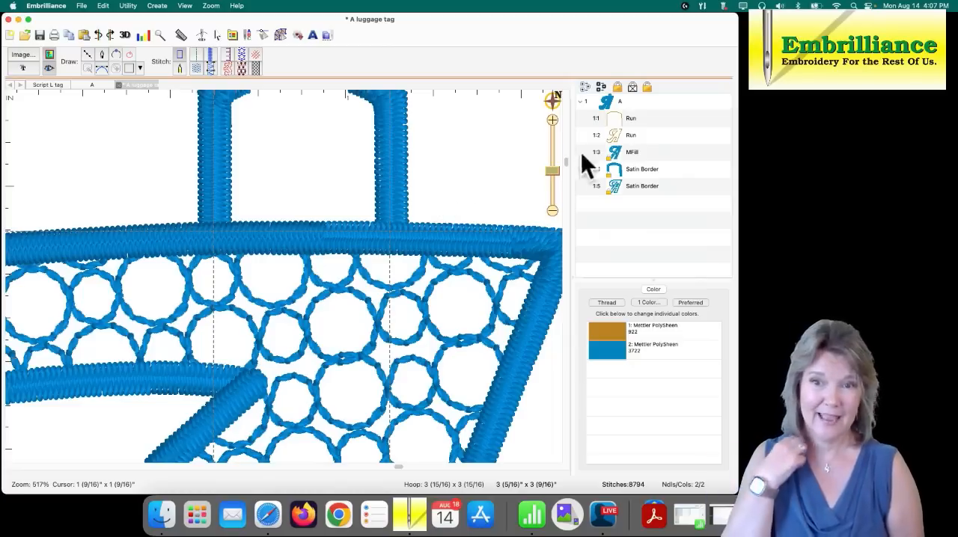
- Connect the tab's run and the A's run into one outline with Connect Outlines, and deselect it
click(620, 121)
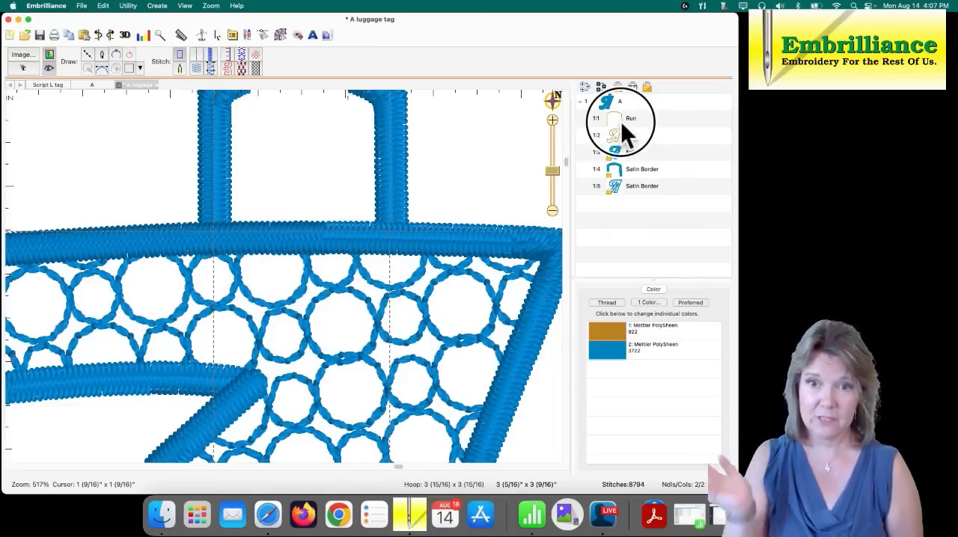
click(623, 140)
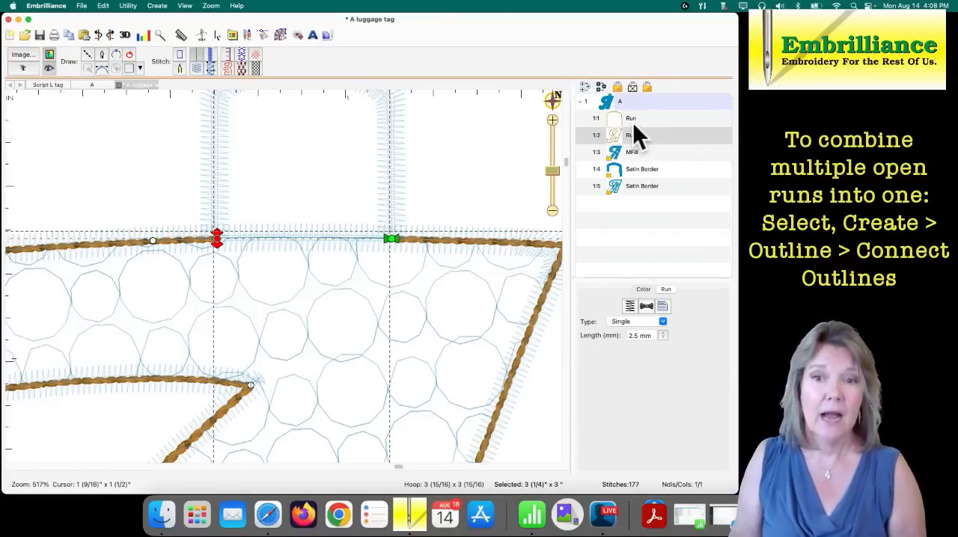
shift+click(634, 125)
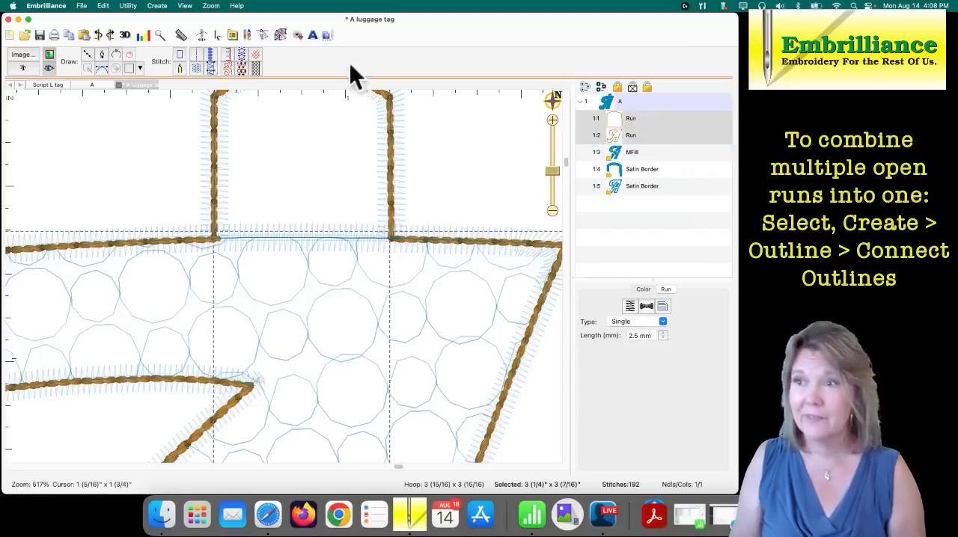
click(157, 7)
mouse_move(159, 19)
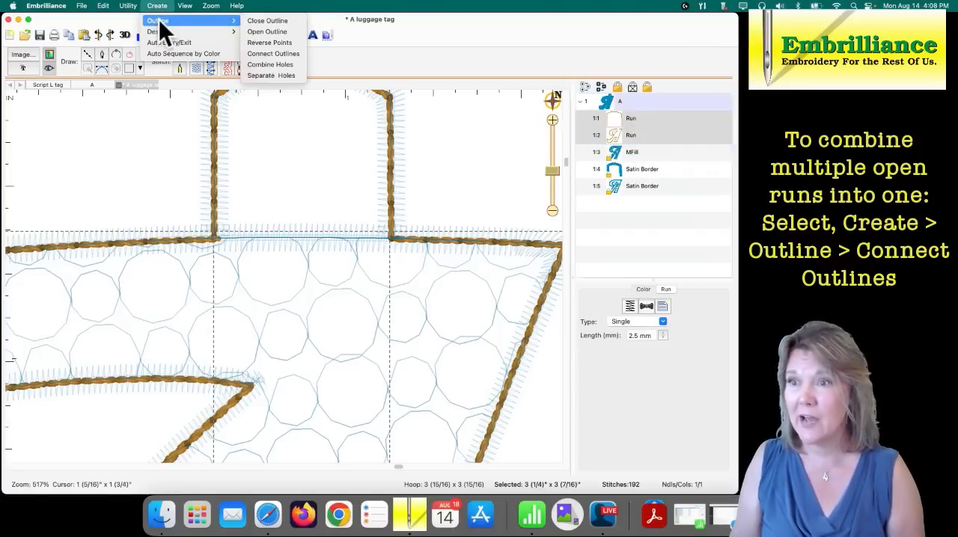
click(258, 56)
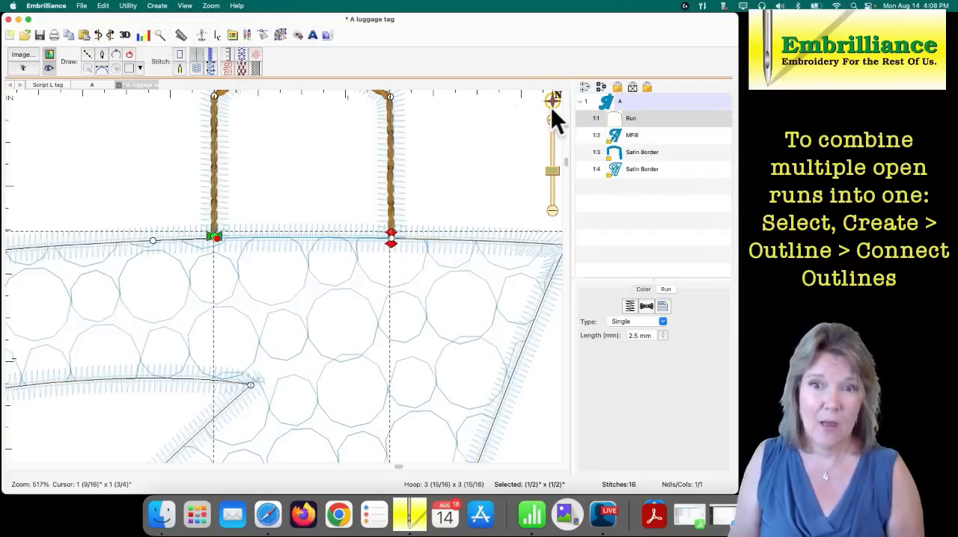
click(497, 136)
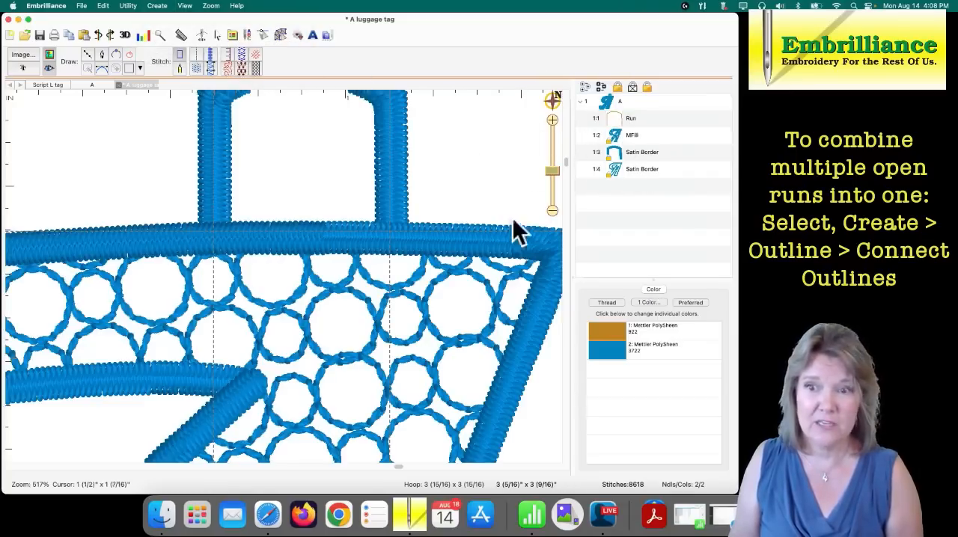
- Move the stop point of the combined run outline from the tab's right leg to the end node at the left leg
click(611, 118)
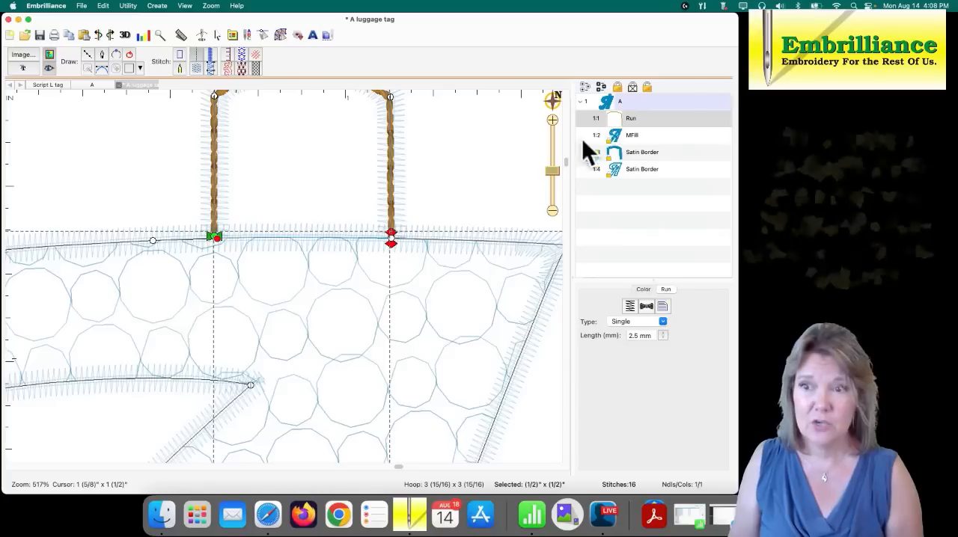
click(427, 234)
click(400, 239)
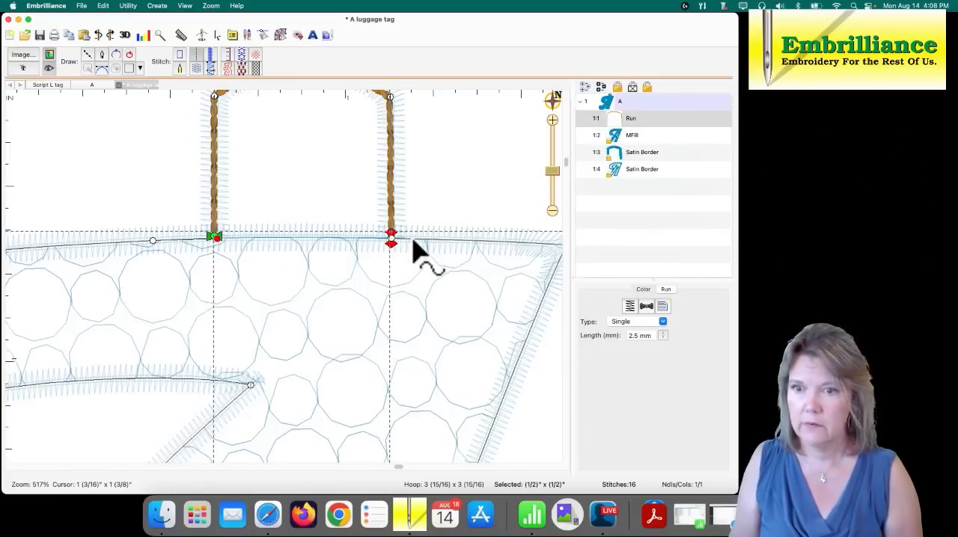
click(181, 56)
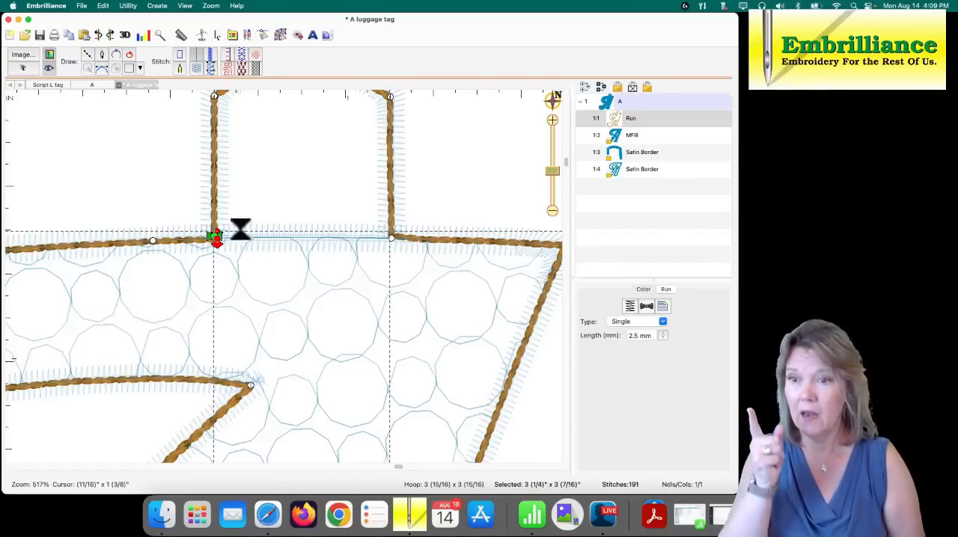
- Close the combined run outline where its start and end nodes meet at the tab's left leg
drag(555, 173, 554, 195)
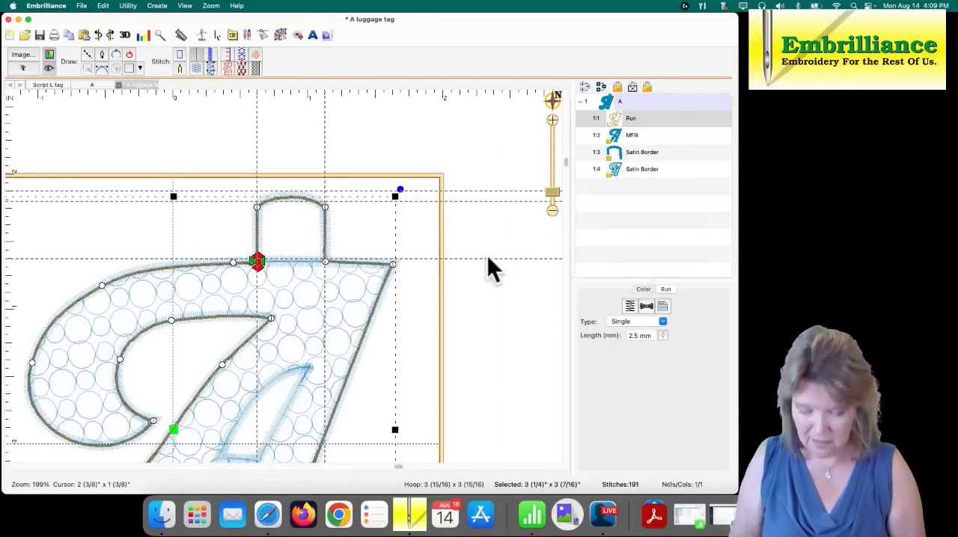
drag(487, 255, 496, 173)
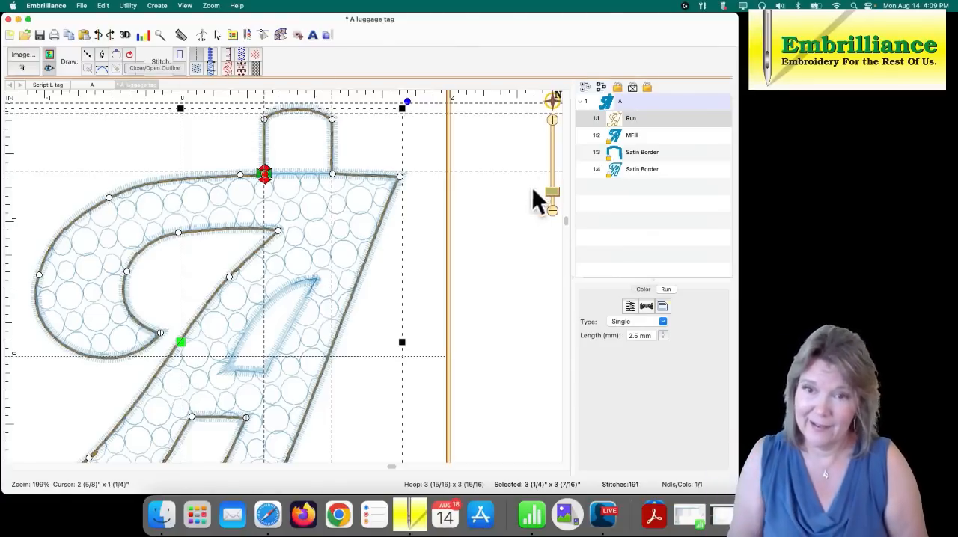
drag(552, 191, 546, 168)
drag(302, 124, 401, 375)
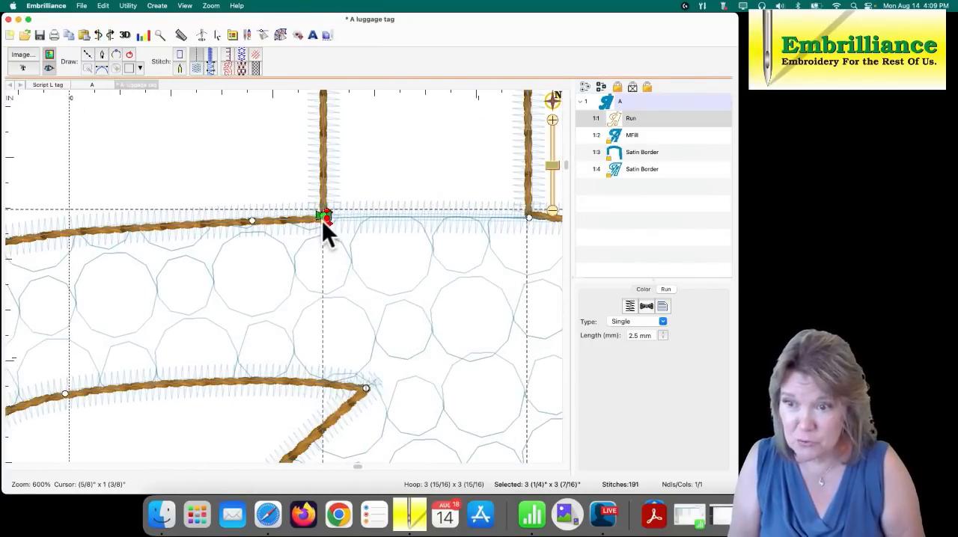
click(130, 54)
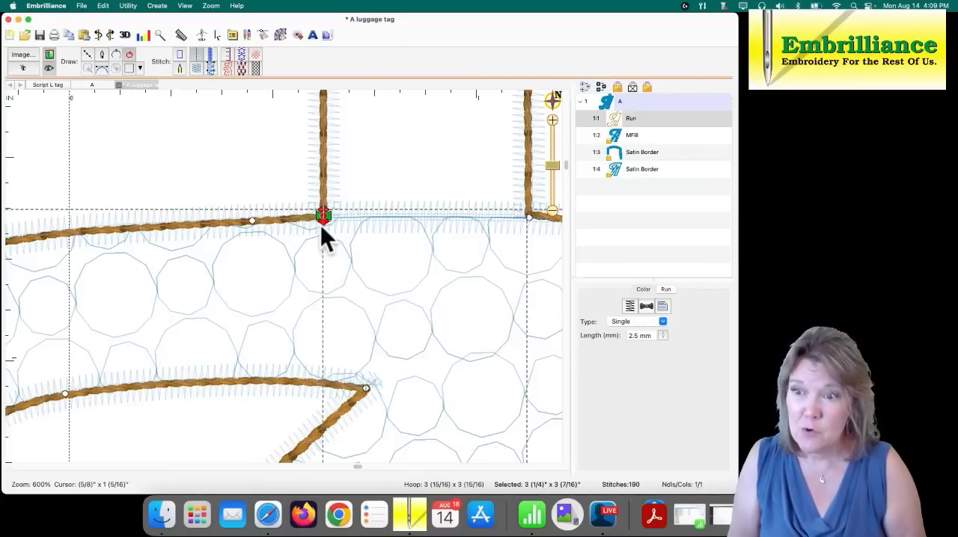
- Clear all guidelines and adjust the joined node of the run outline to line up with the tab's left leg
drag(324, 220, 323, 215)
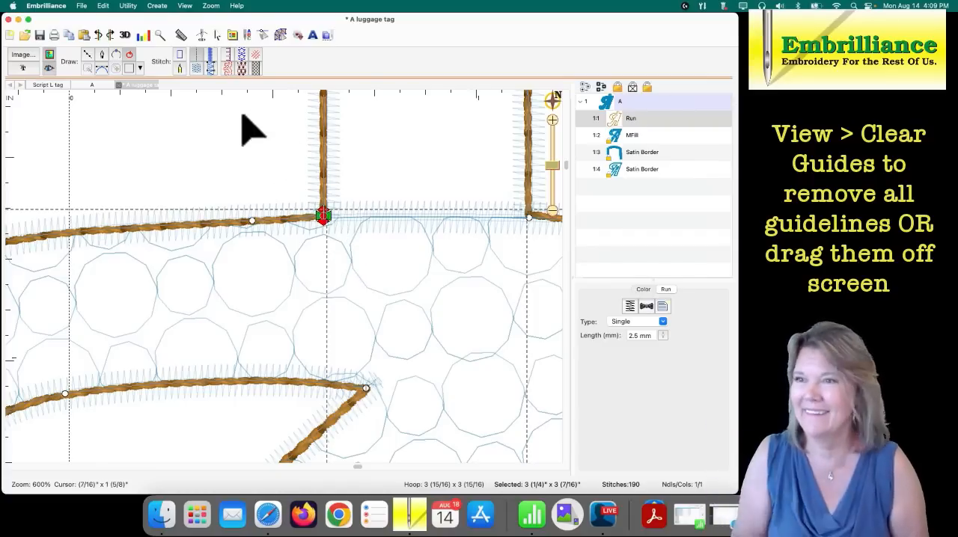
click(185, 6)
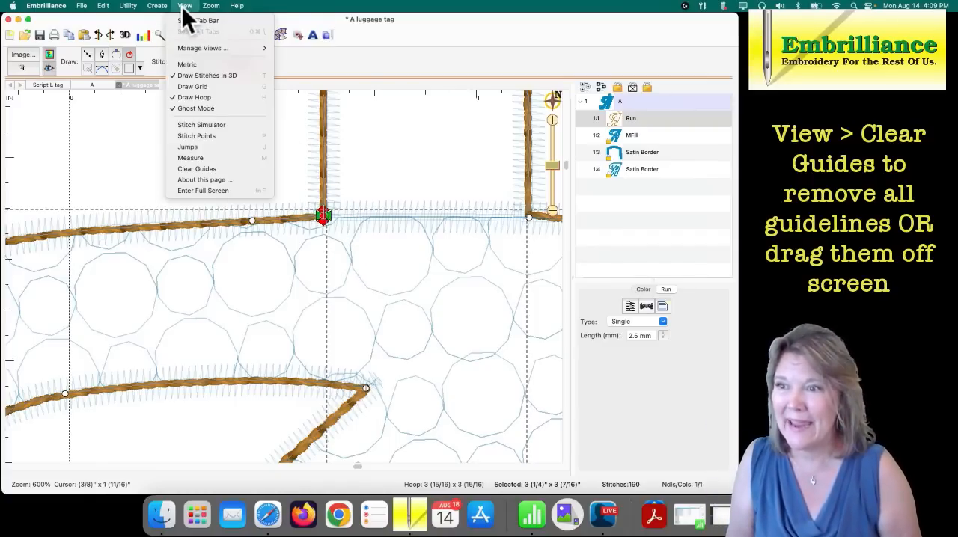
click(202, 172)
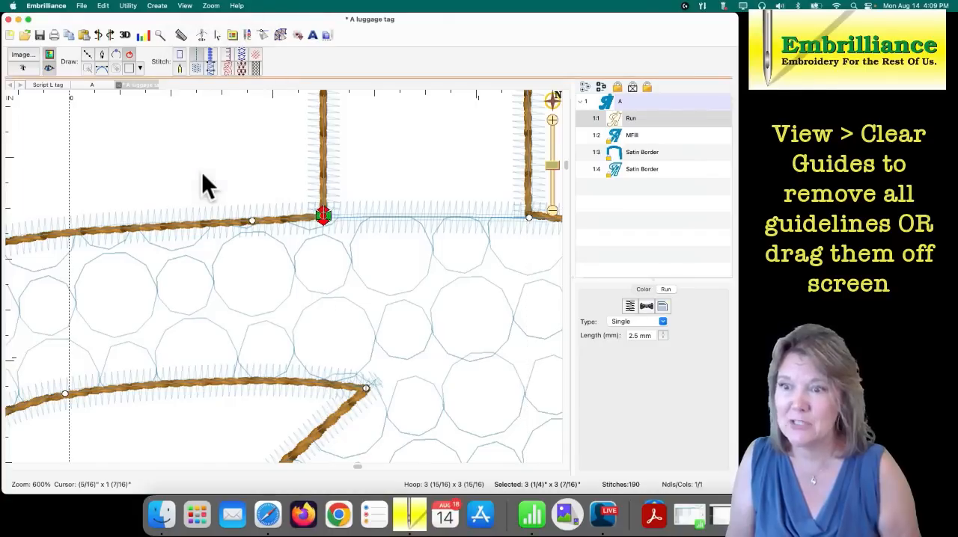
mouse_move(321, 215)
mouse_down()
mouse_move(328, 201)
mouse_move(323, 216)
mouse_up()
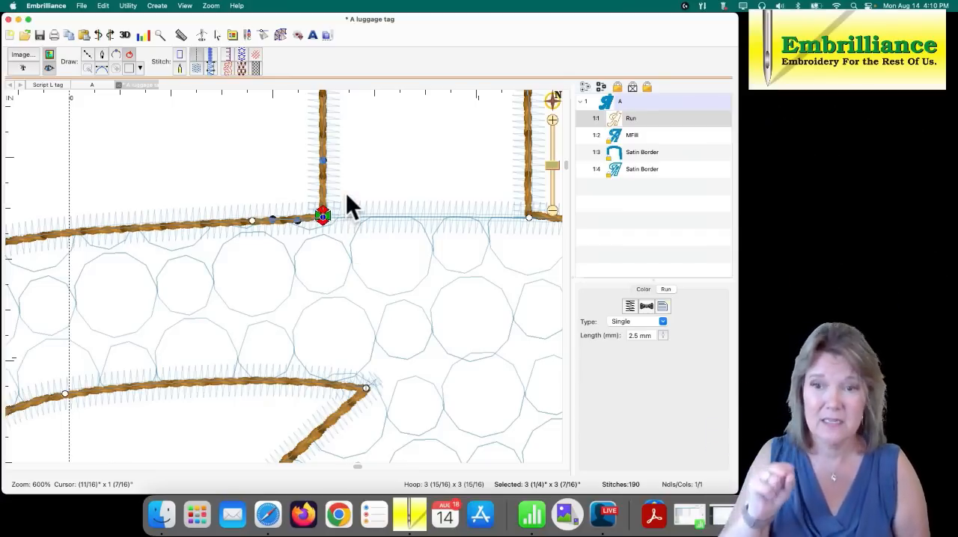
- Save the A luggage tag design with its single combined run outline
drag(556, 164, 553, 193)
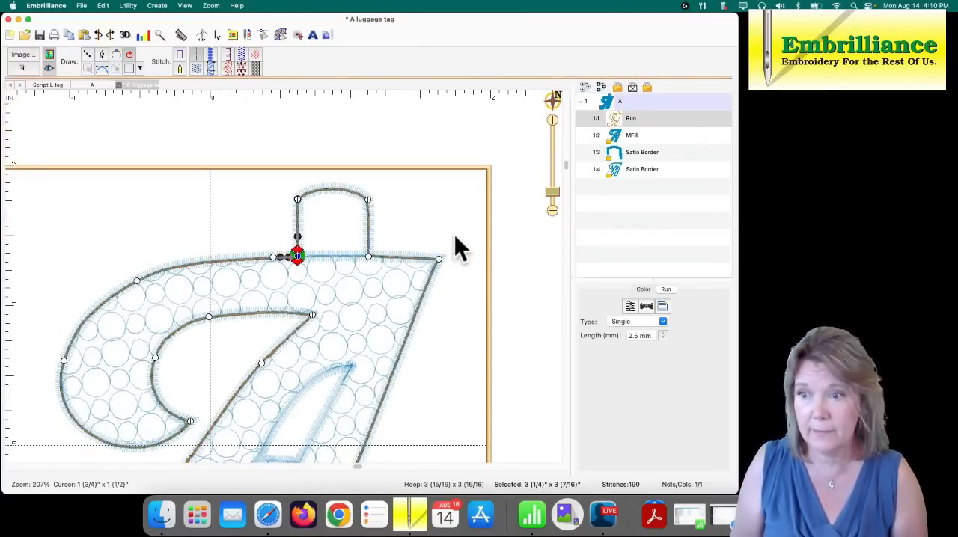
drag(454, 246, 544, 172)
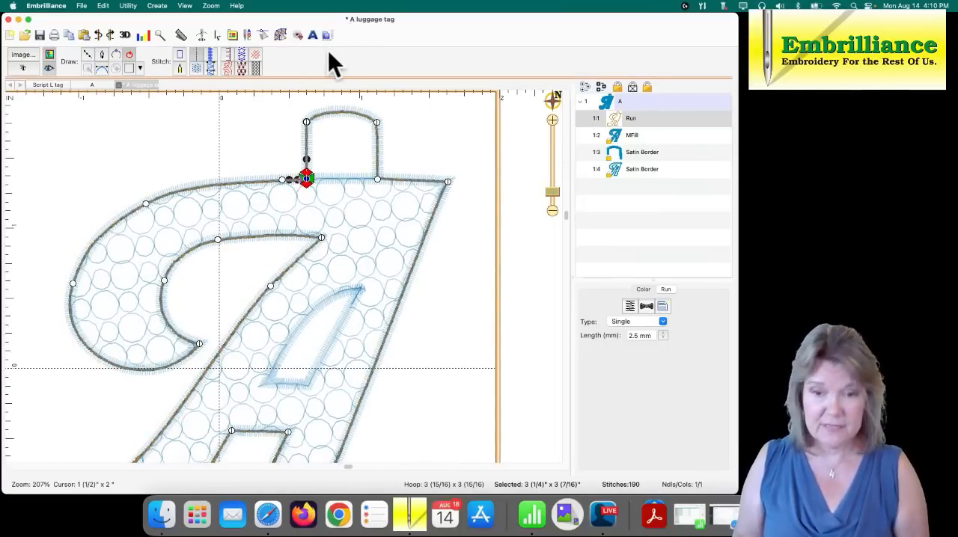
key(super+s)
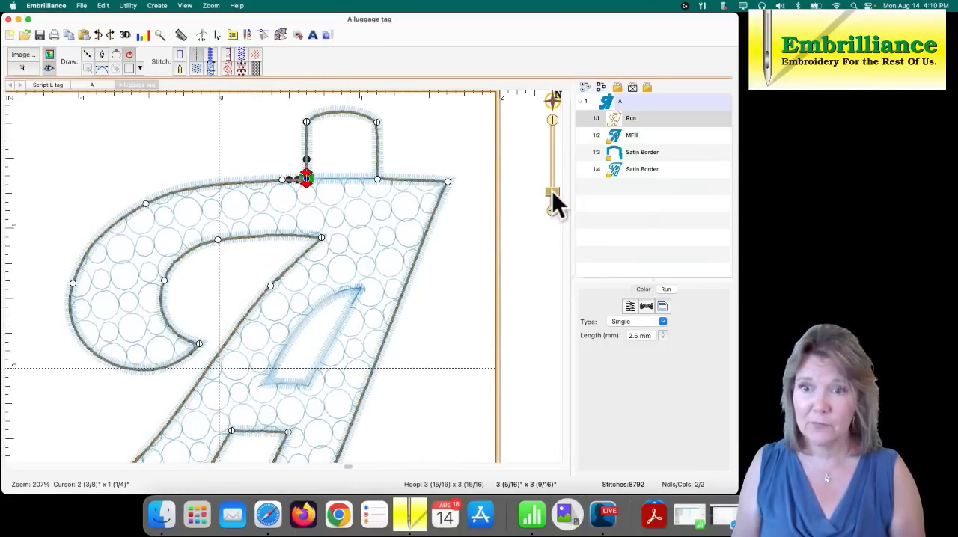
key(super+0)
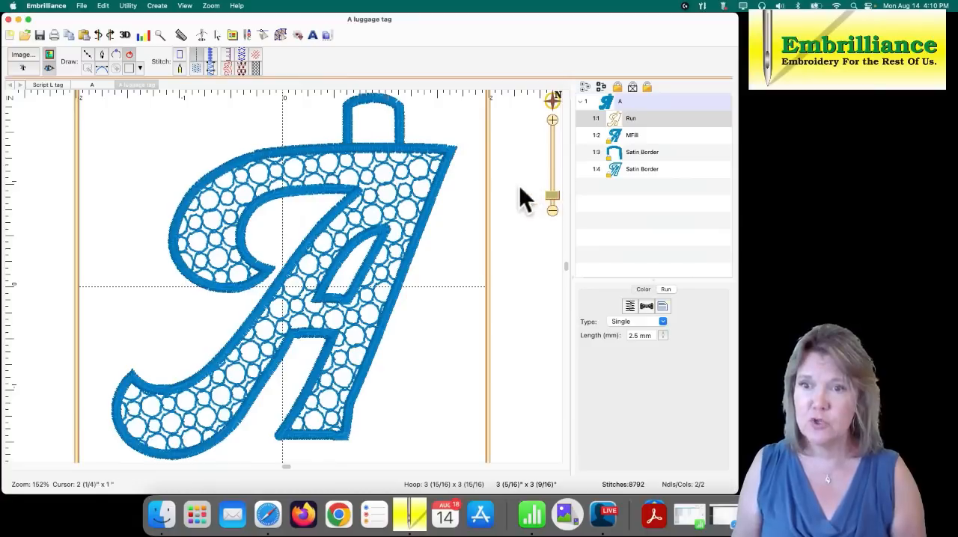
- Unlock the circle motif fill and both satin borders together
click(620, 136)
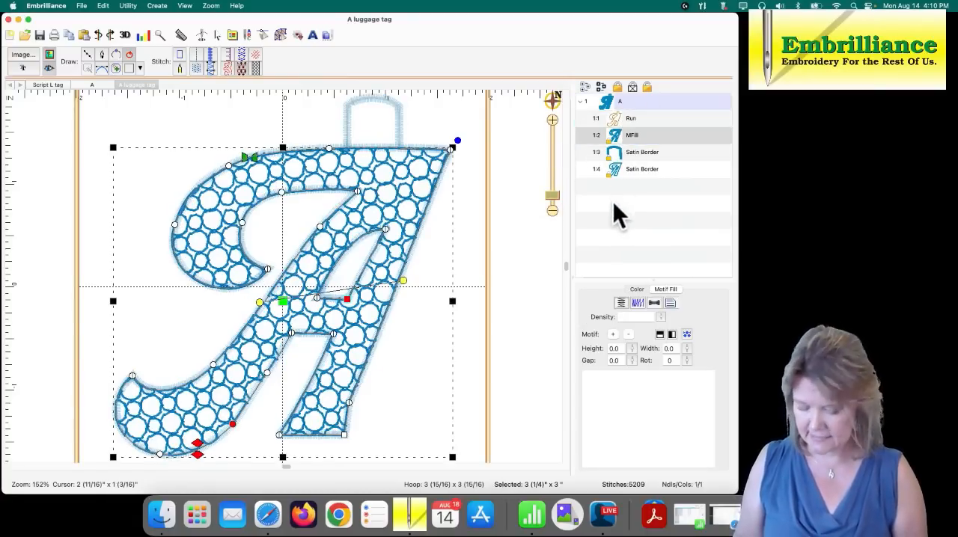
shift+click(614, 171)
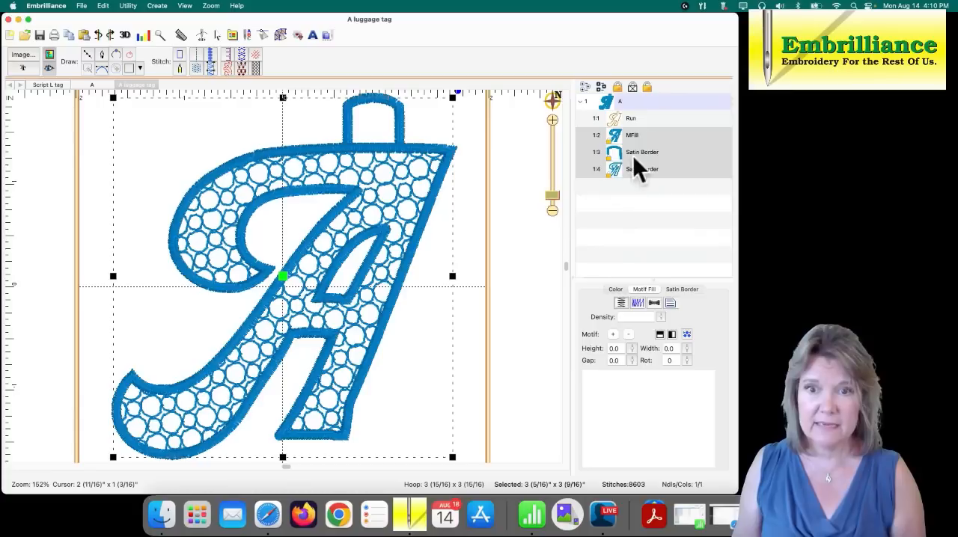
click(648, 89)
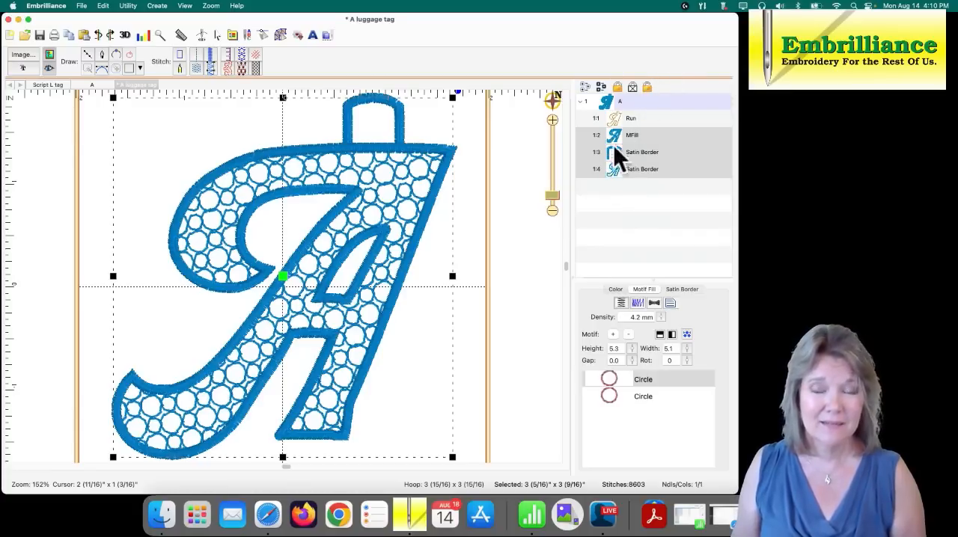
click(503, 196)
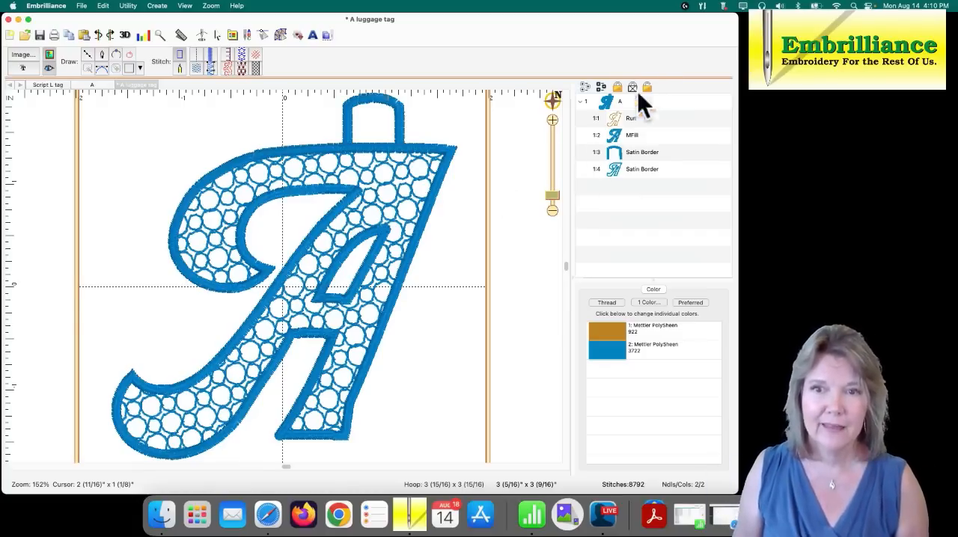
- Set the run outline's stitch length to 3.7 mm and rename the outline Placement
click(627, 121)
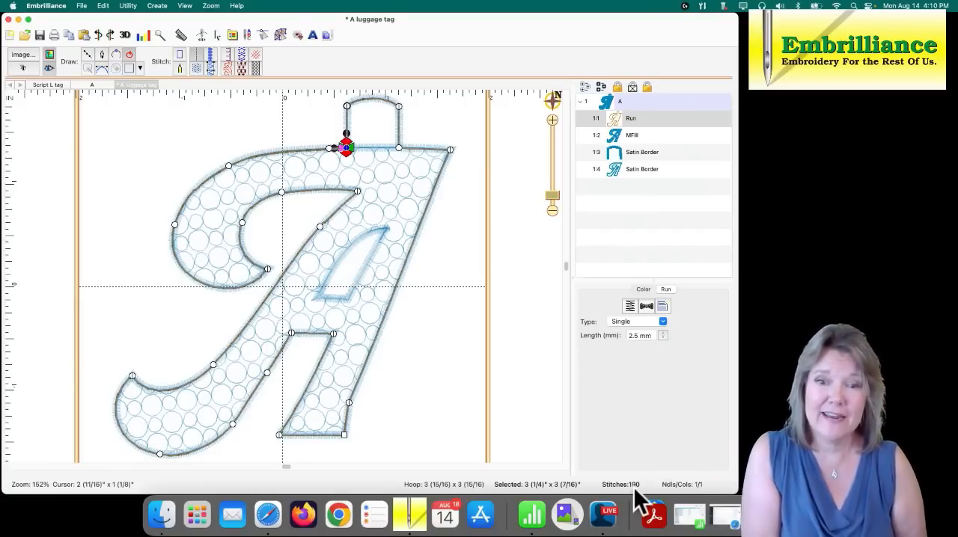
drag(663, 337, 662, 316)
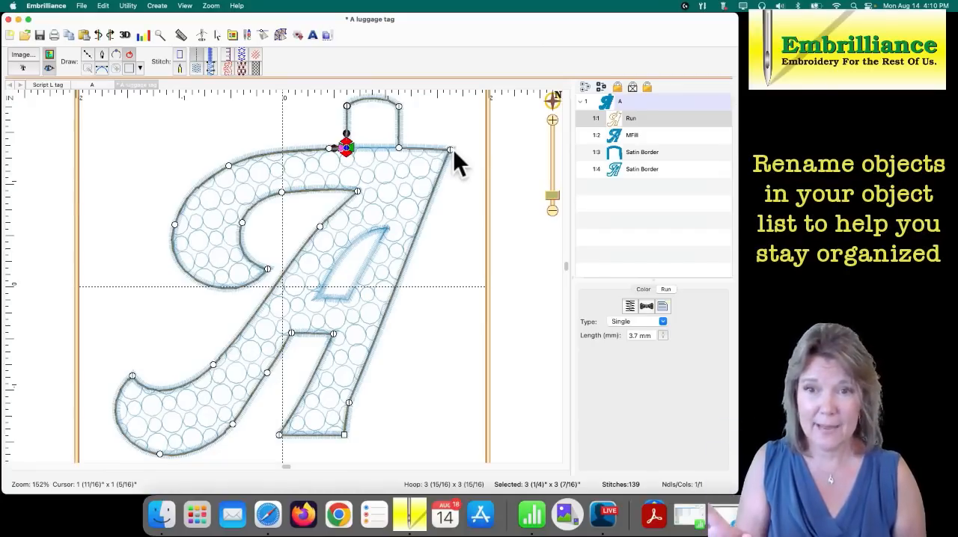
click(630, 119)
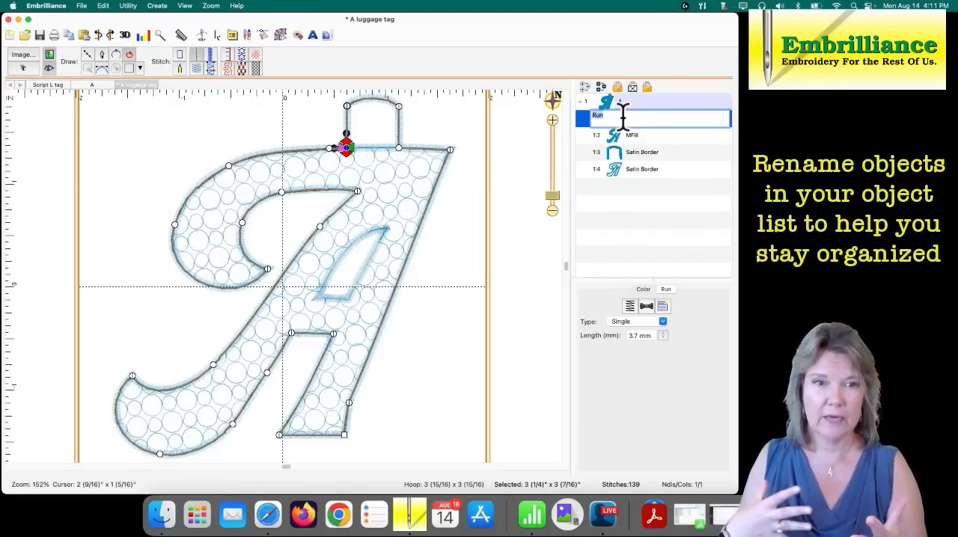
click(558, 137)
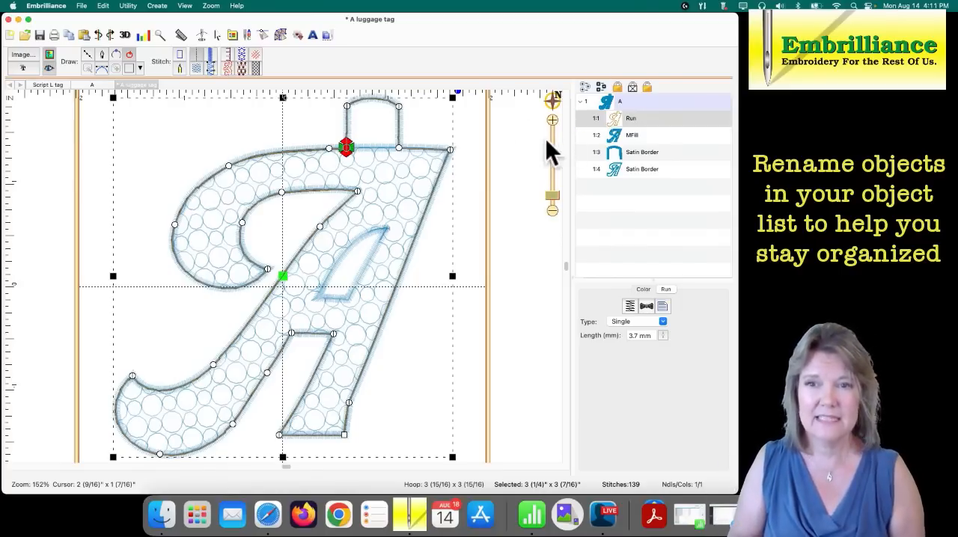
click(631, 119)
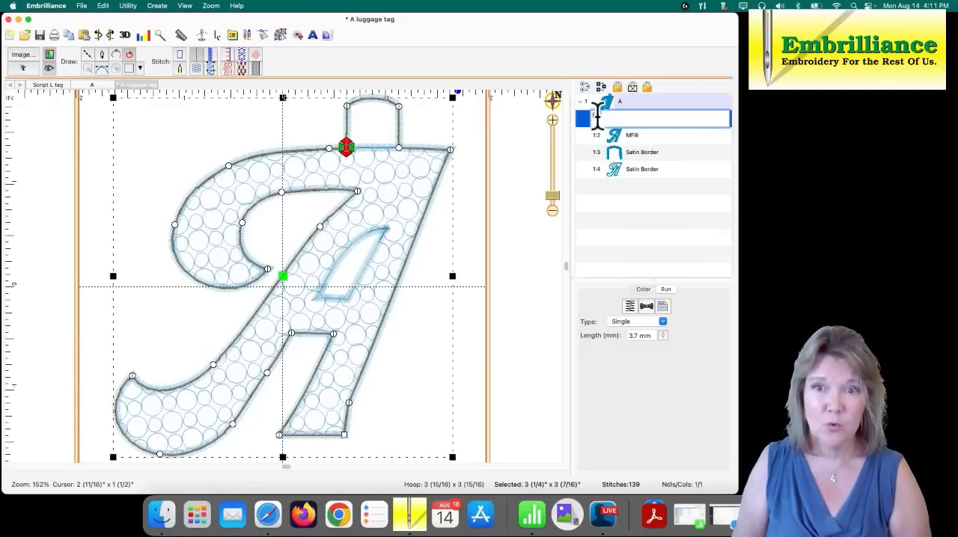
text(Placement)
key(Return)
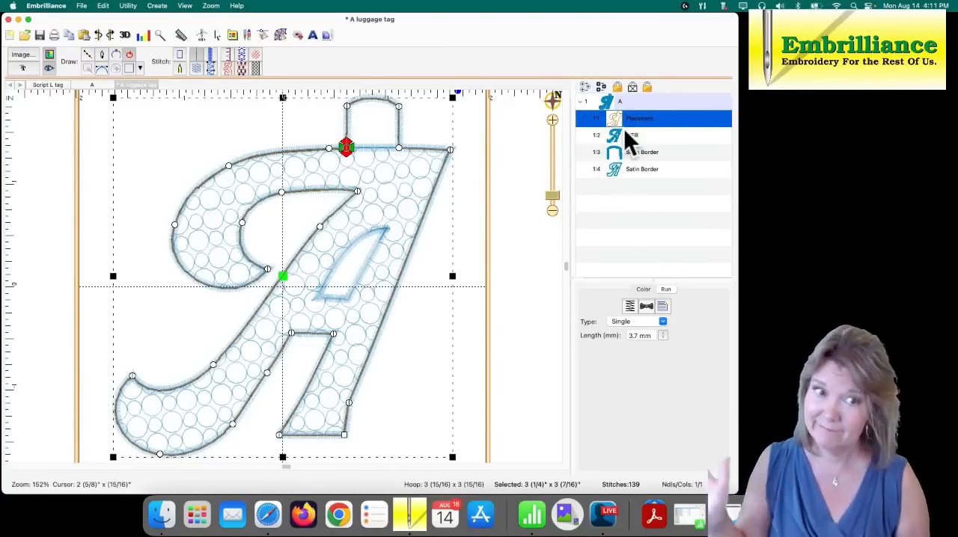
click(536, 149)
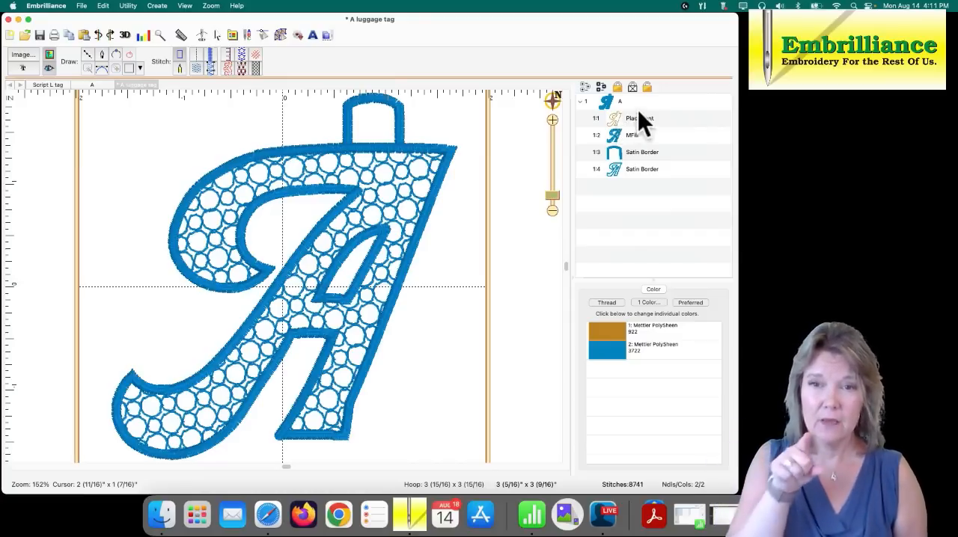
- Copy the Placement run outline and paste the duplicate over it so it stitches directly after the original
click(616, 122)
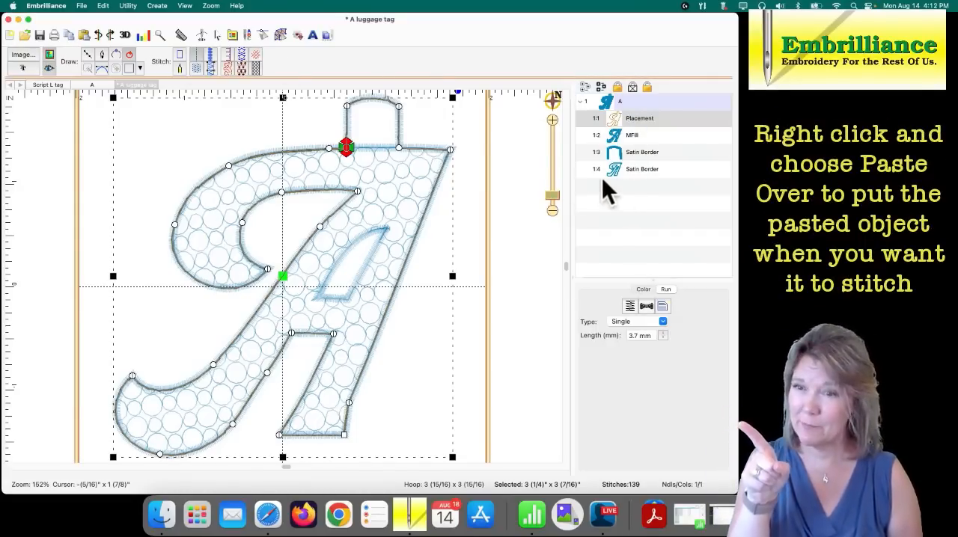
click(439, 178)
right_click(440, 179)
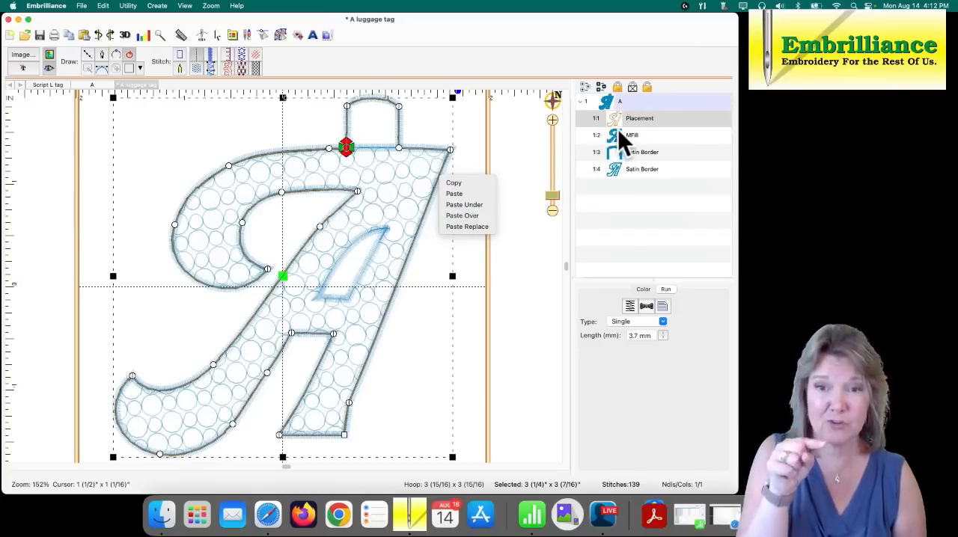
click(458, 215)
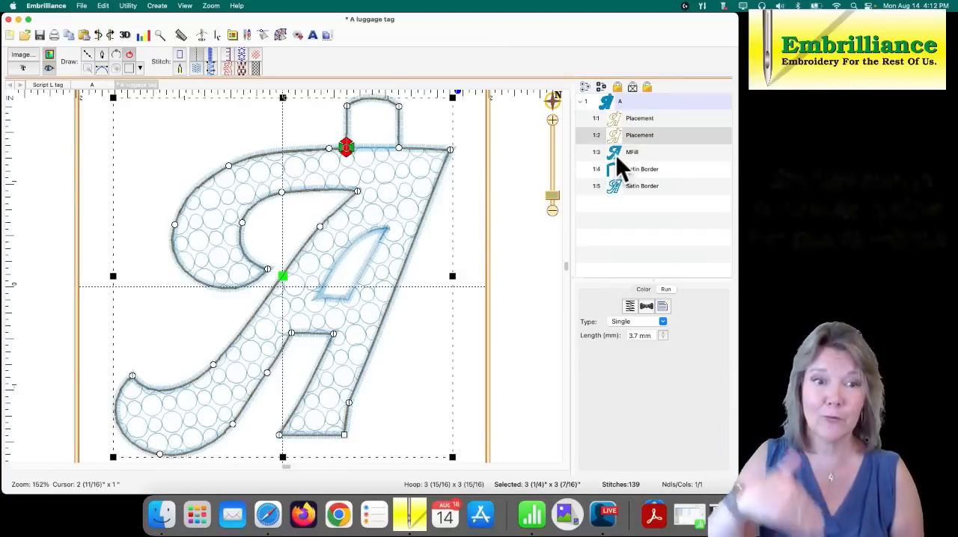
- Change the duplicated outline's thread color to the purple Mettler PolySheen 2900 to create a machine stop
click(643, 288)
click(621, 332)
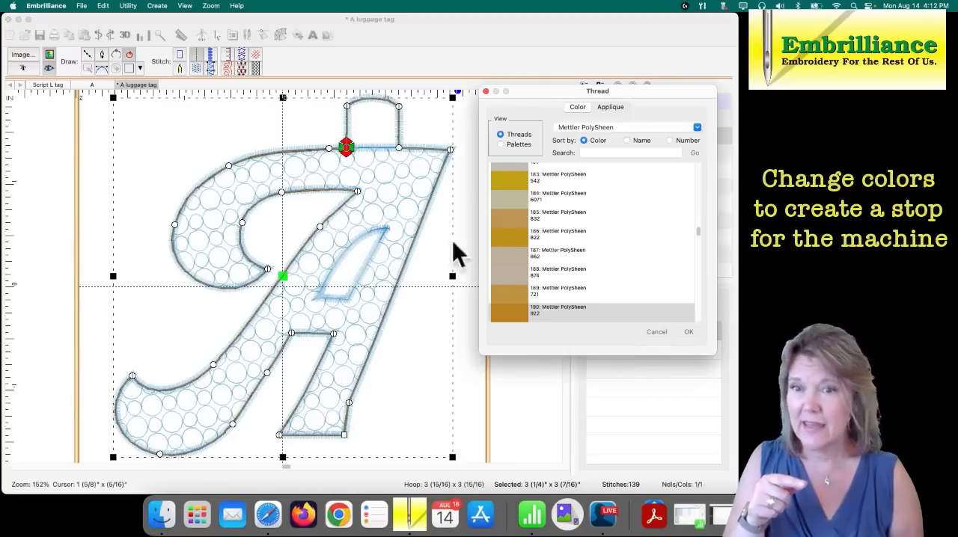
click(698, 234)
drag(698, 233, 703, 306)
click(524, 171)
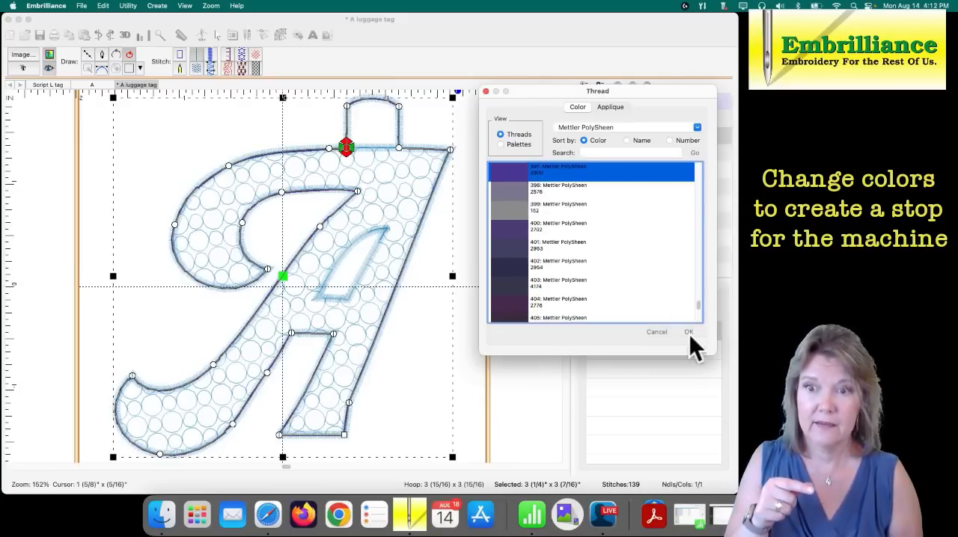
click(688, 332)
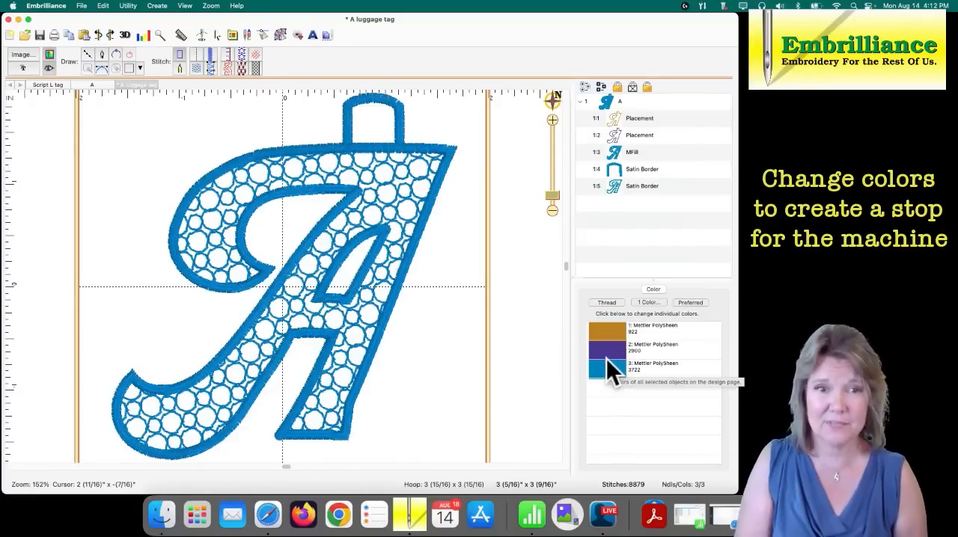
- Rename the purple duplicate of the placement outline as Tackdown
click(633, 118)
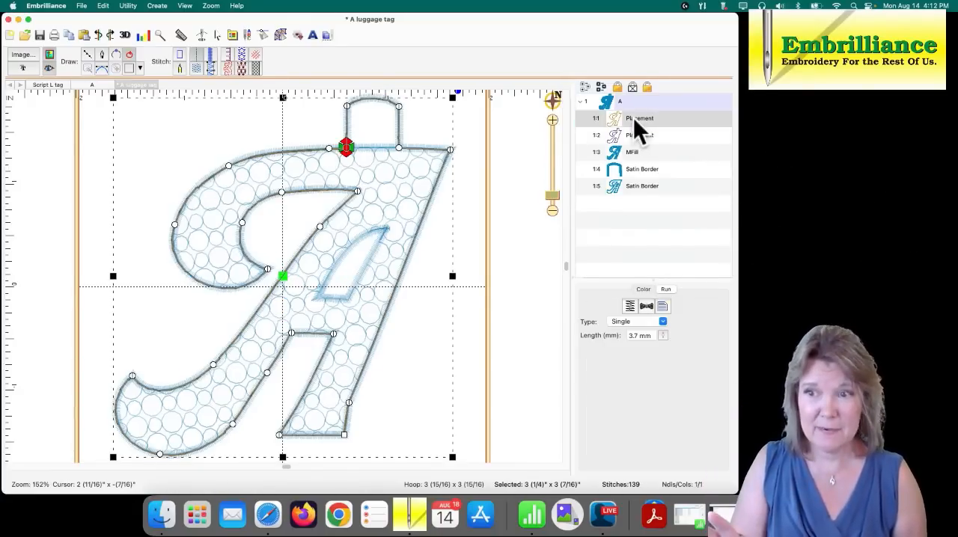
click(641, 135)
click(641, 136)
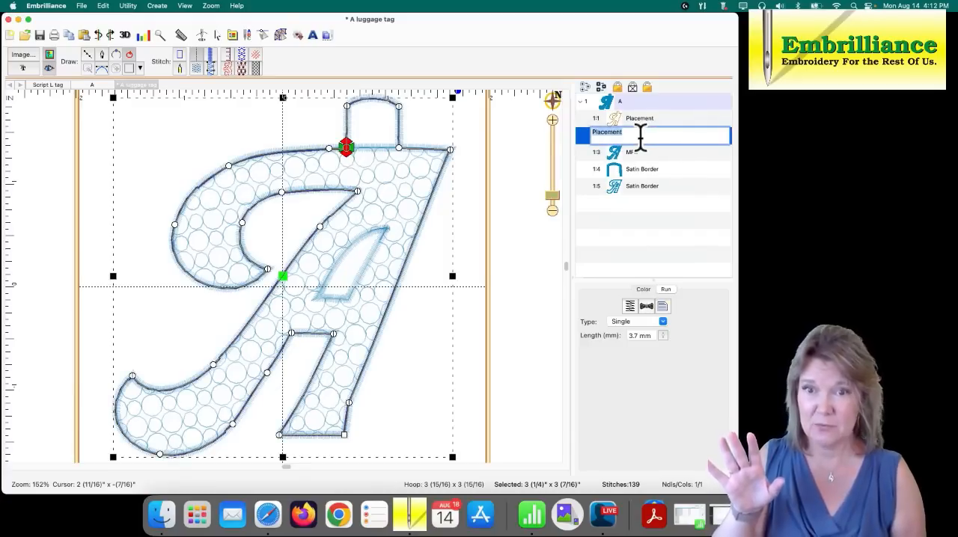
text(Ta)
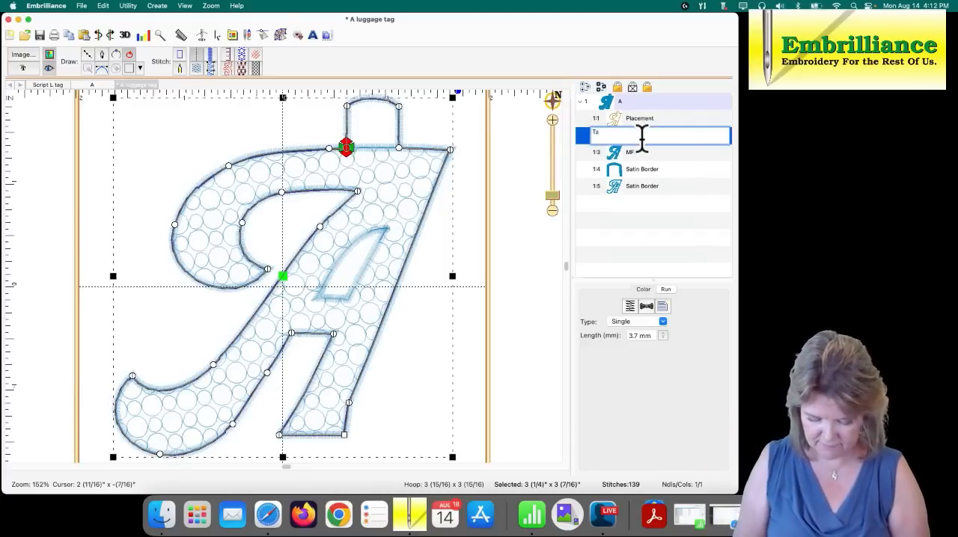
text(ckdown)
key(Return)
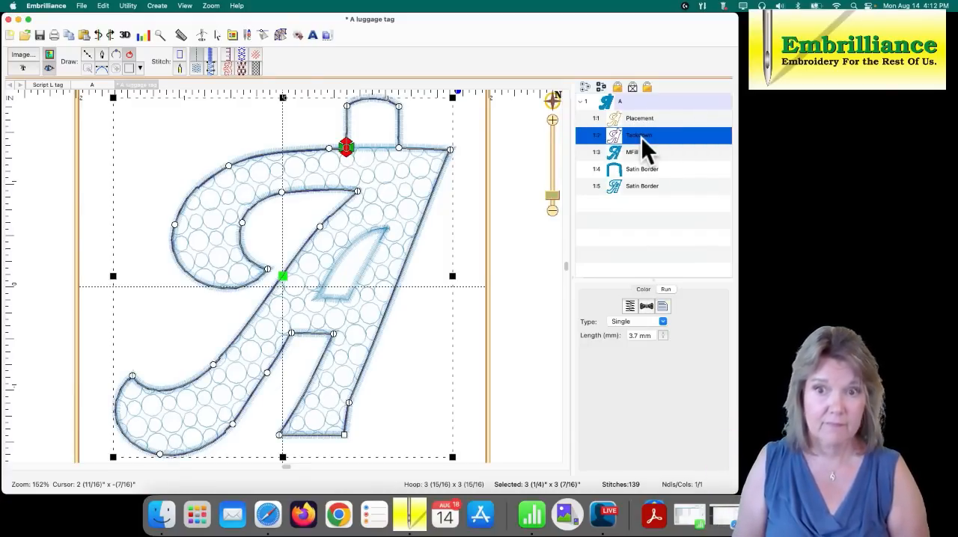
click(518, 200)
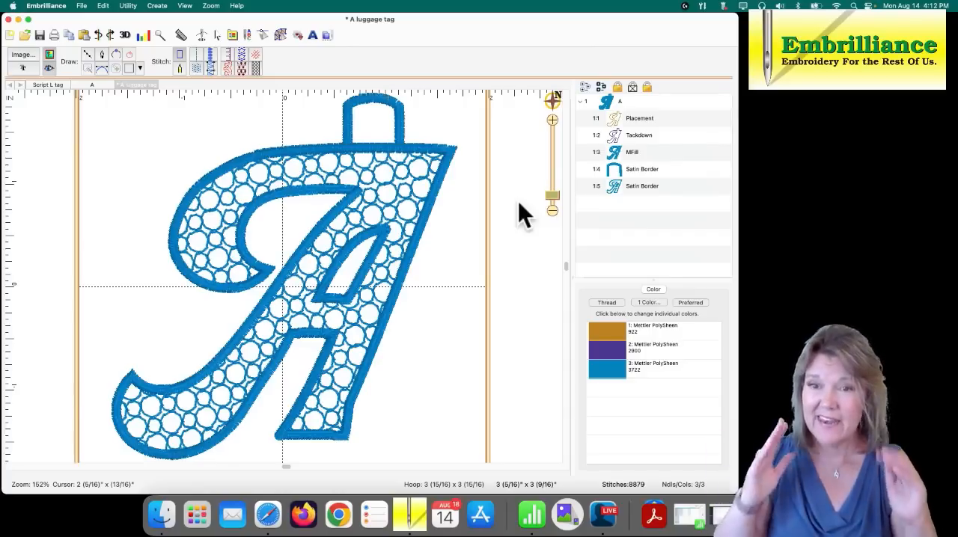
click(613, 154)
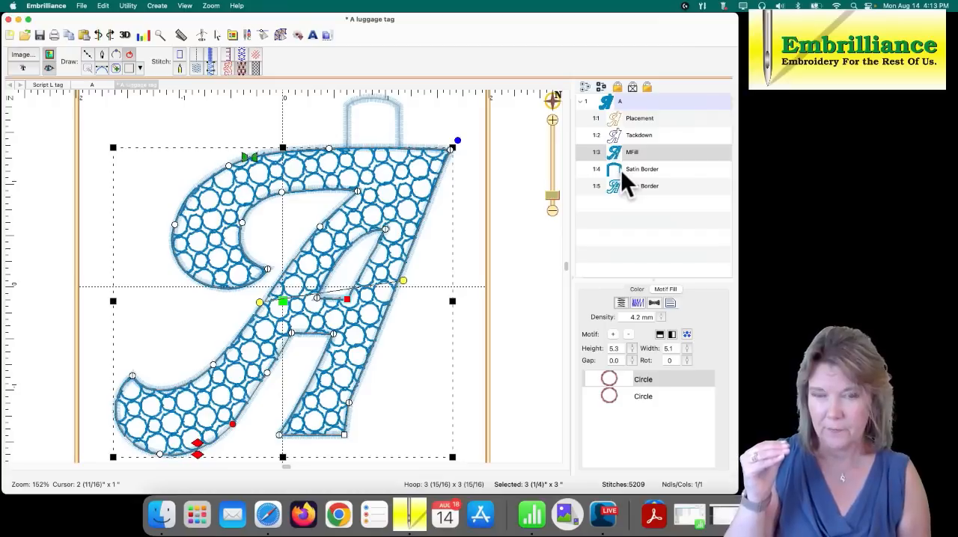
click(622, 171)
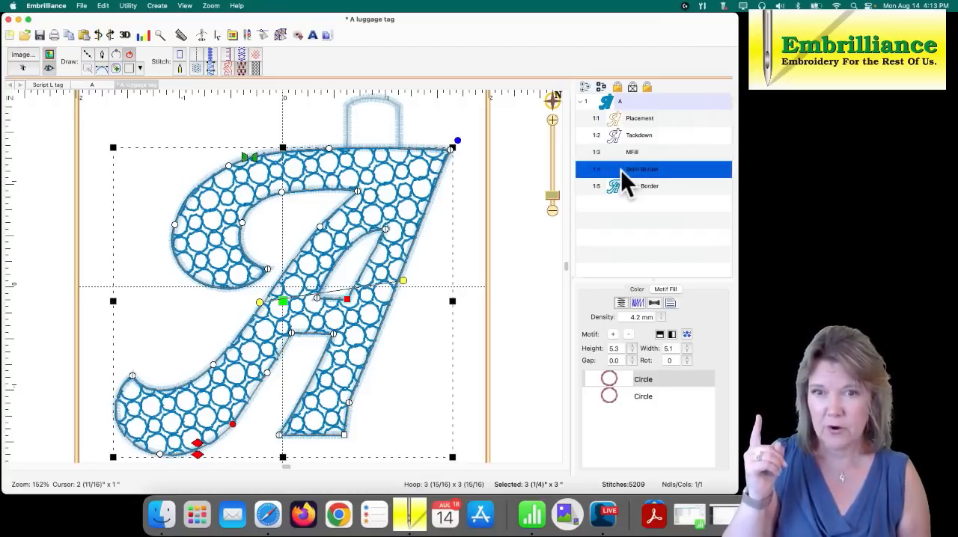
click(619, 191)
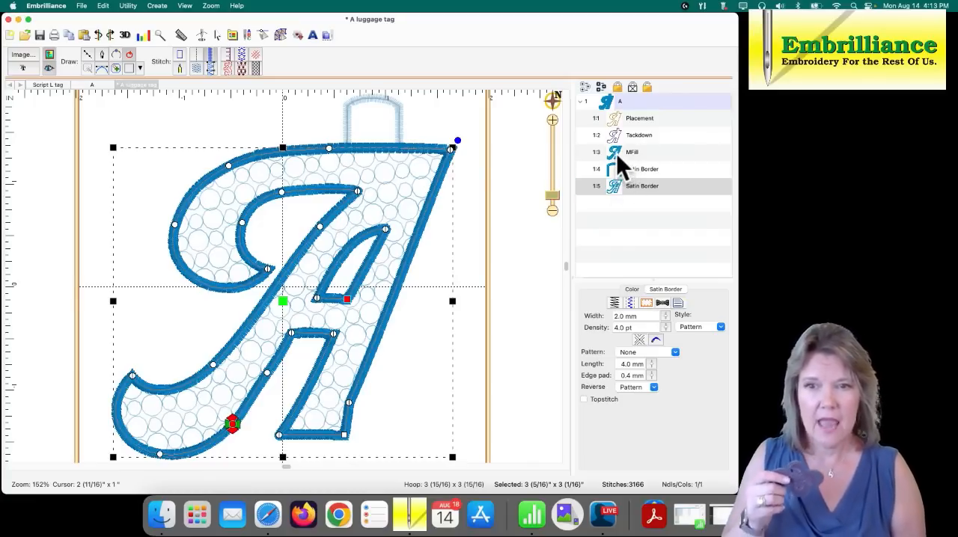
click(615, 153)
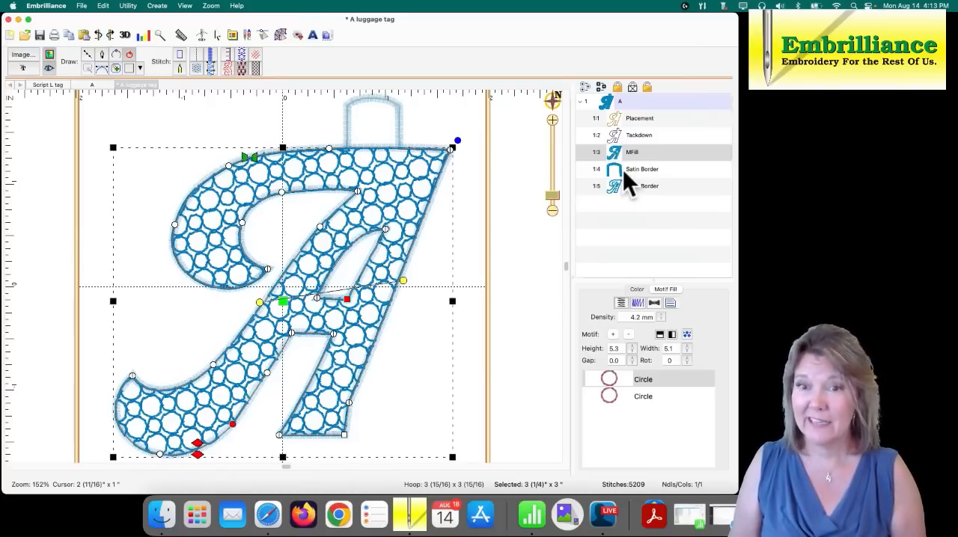
- Change the thread color of both satin borders to Mettler PolySheen 4152
click(624, 169)
shift+click(629, 187)
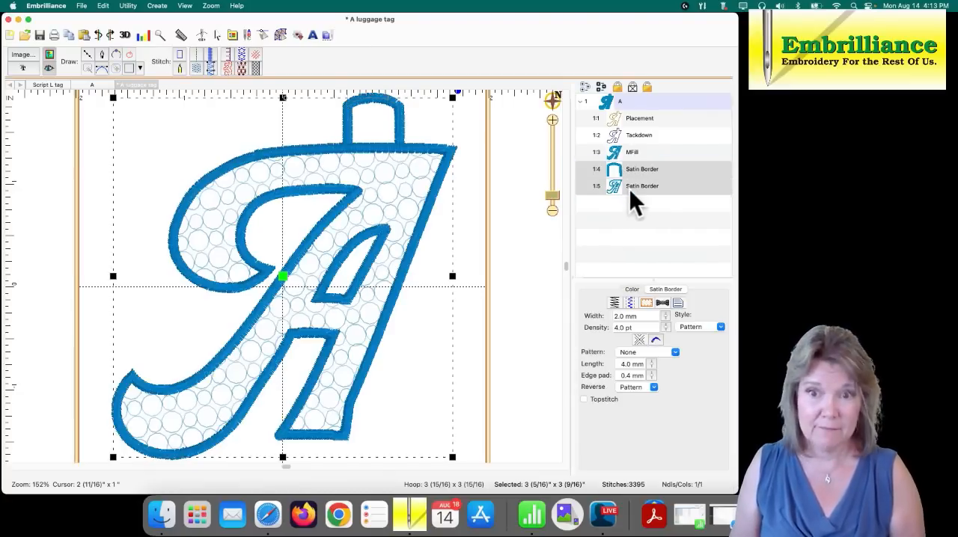
click(636, 289)
click(616, 331)
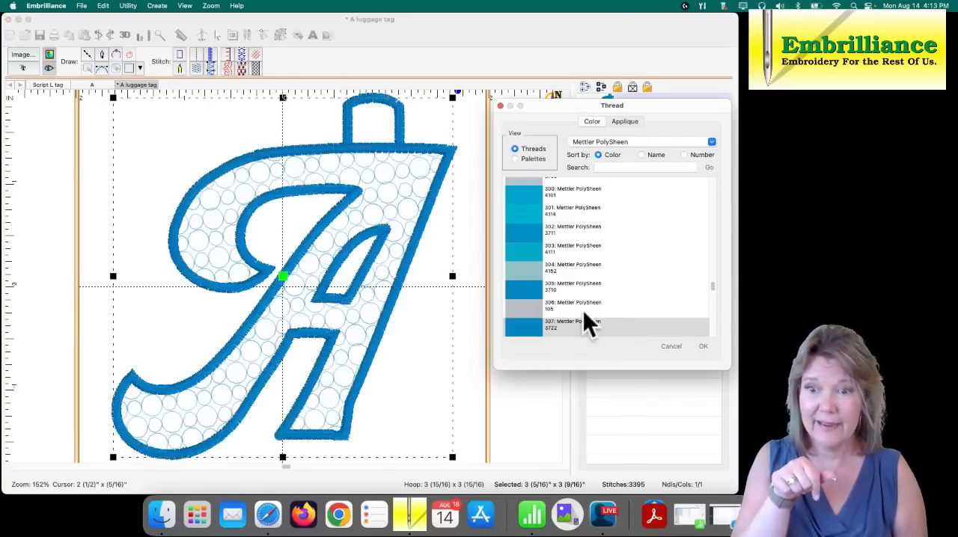
click(539, 270)
click(703, 346)
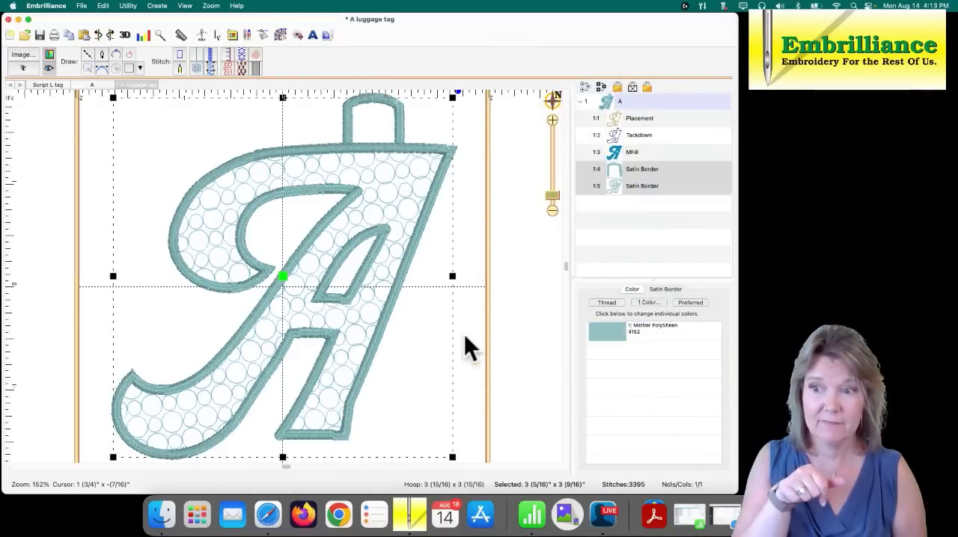
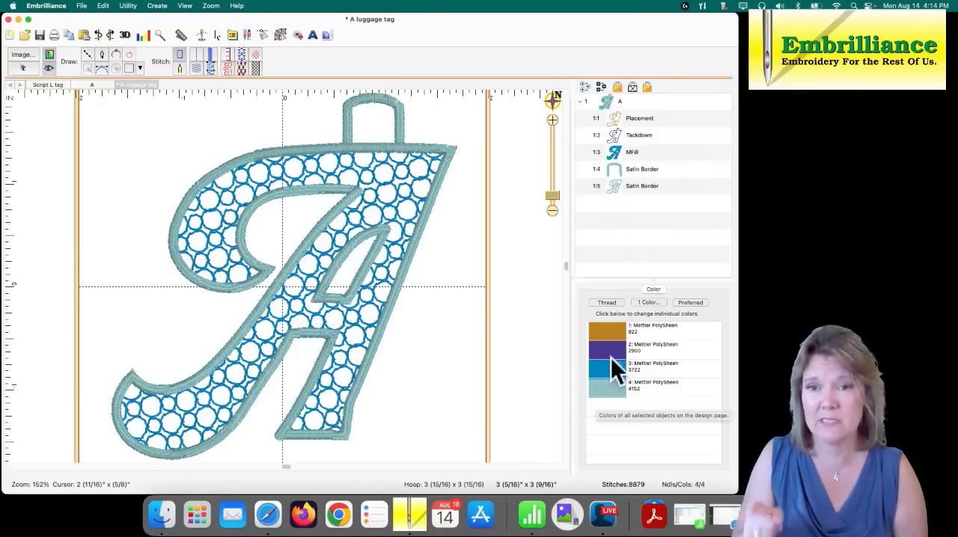
- Turn on the display of jumps to check the travel between the loop's satin border and the letter's satin border
click(640, 170)
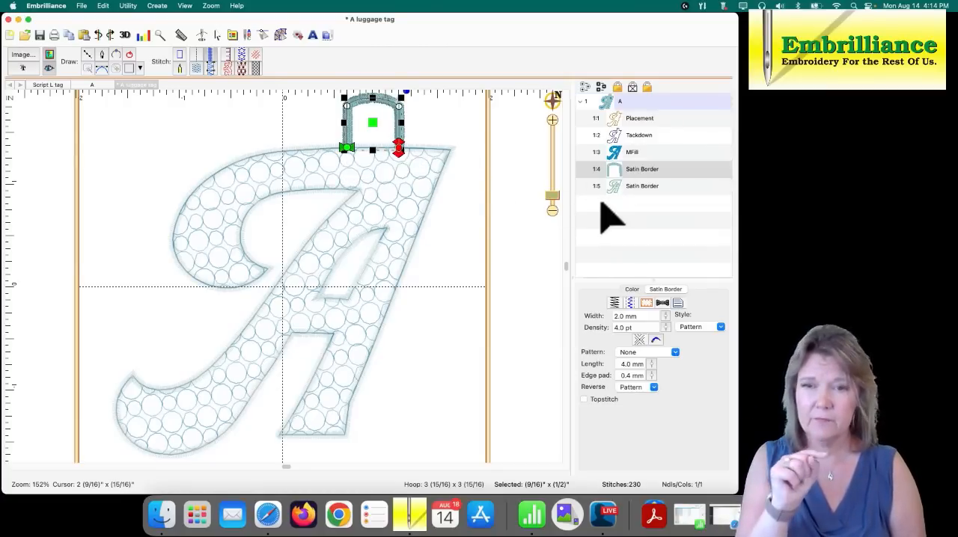
click(620, 190)
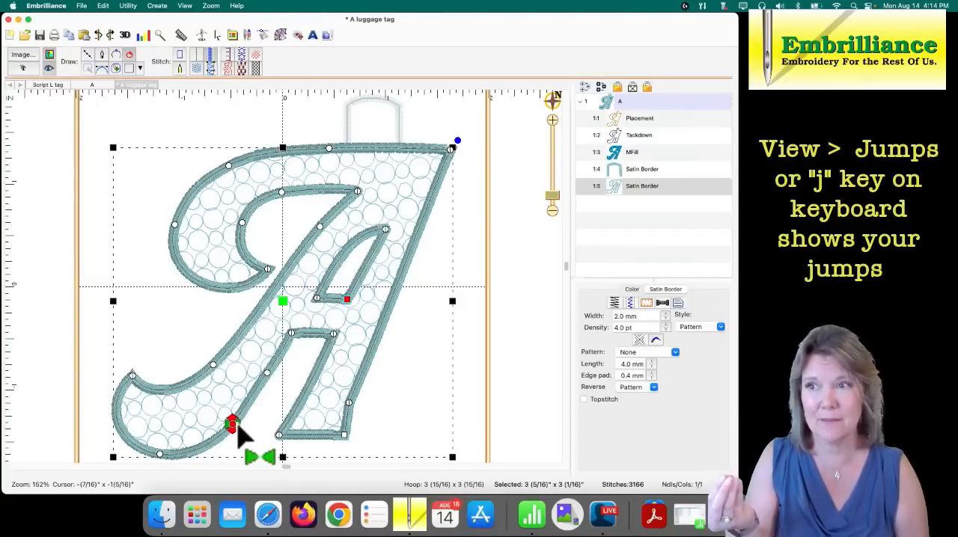
click(187, 9)
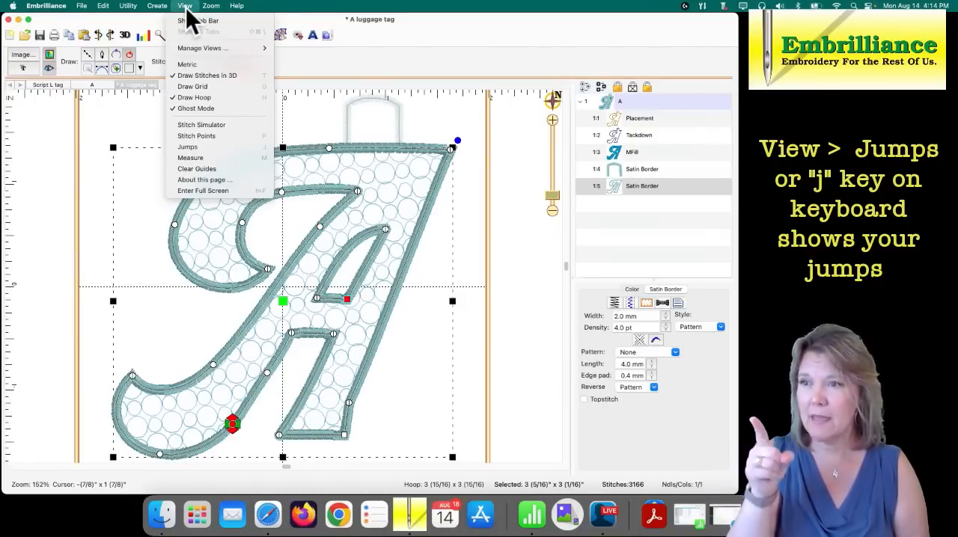
click(187, 147)
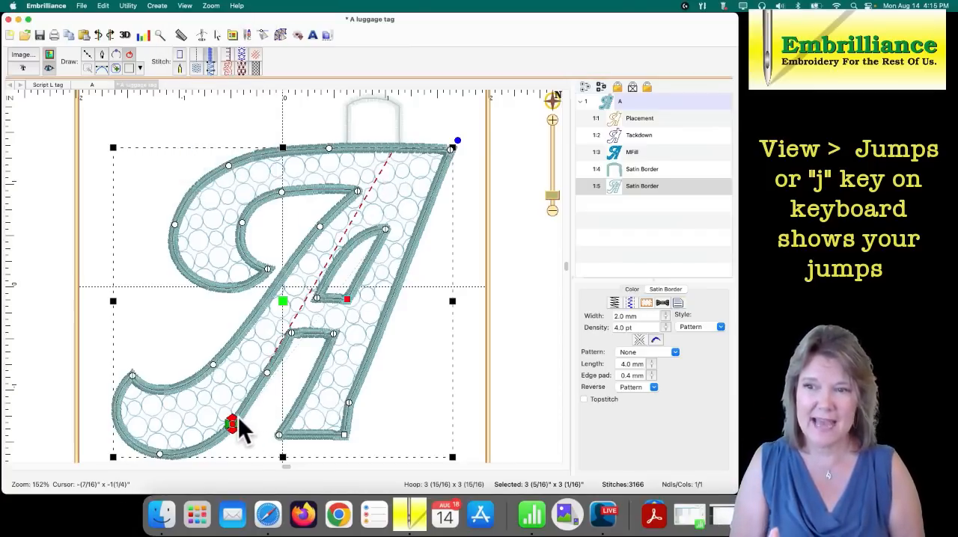
click(432, 333)
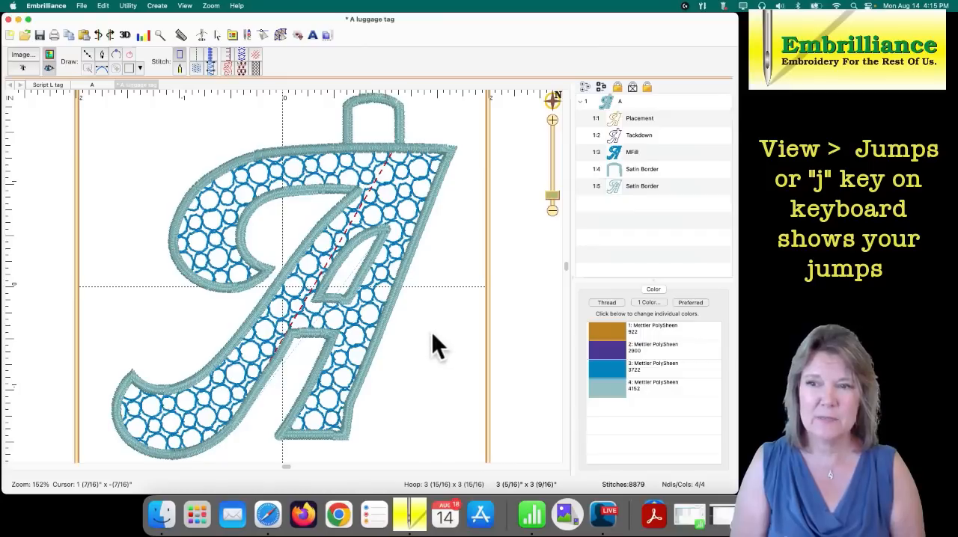
- Move the letter satin border's start point to the loop's right leg and its stop point just left of it, and save the design
click(401, 150)
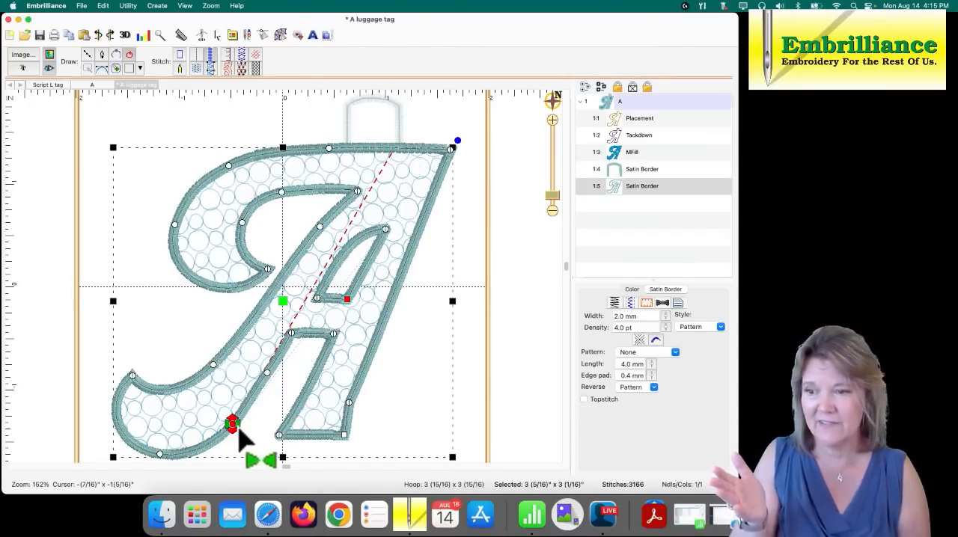
mouse_move(236, 424)
mouse_down()
mouse_move(333, 318)
mouse_move(384, 170)
mouse_move(402, 154)
mouse_up()
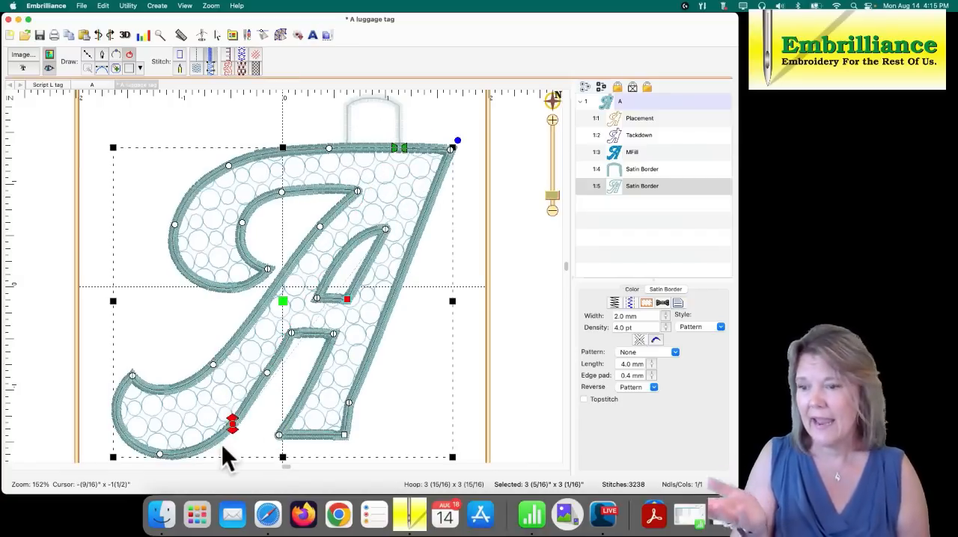
mouse_move(233, 432)
mouse_down()
mouse_move(347, 267)
mouse_move(368, 157)
mouse_move(398, 152)
mouse_move(380, 152)
mouse_up()
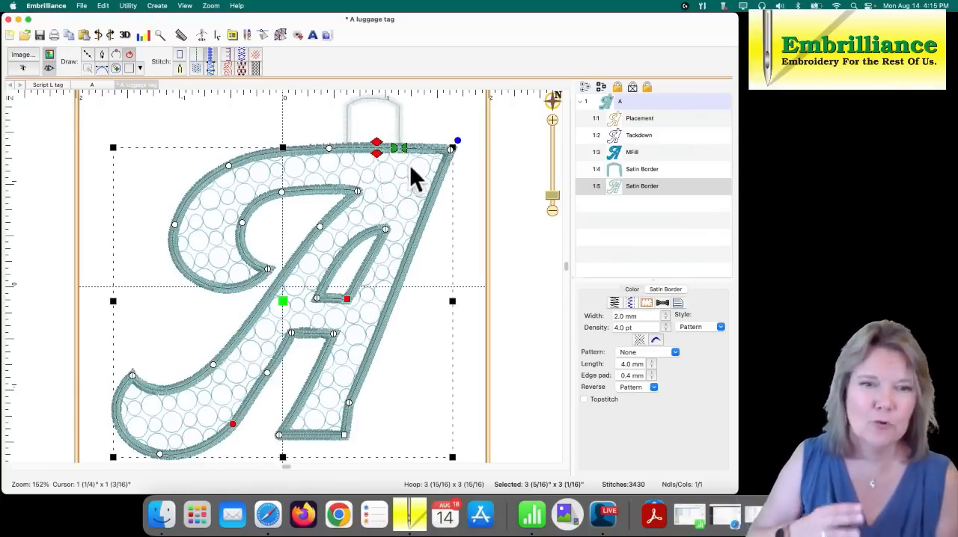
click(430, 131)
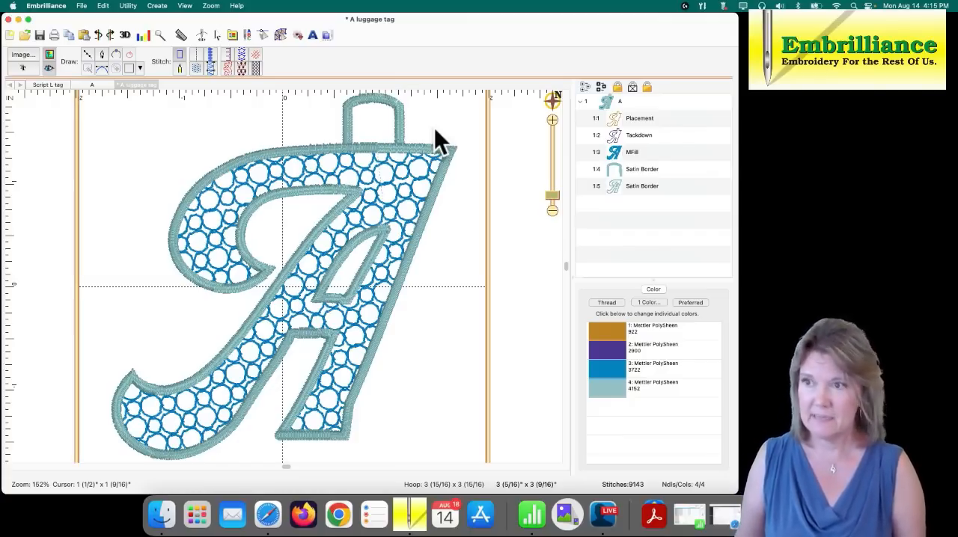
key(super+s)
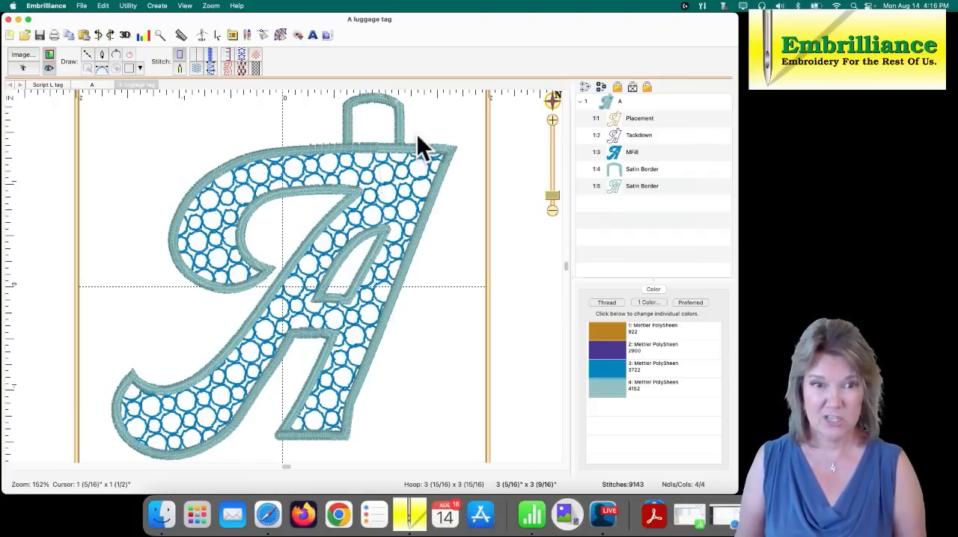
- Simulate the stitch-out through the placement, tackdown, motif fill and satin borders to check the sewing order
click(201, 34)
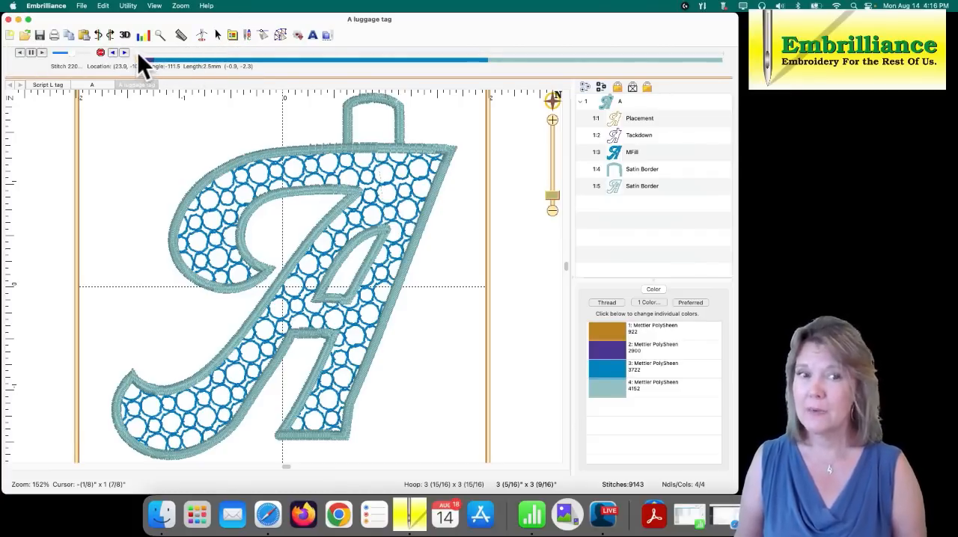
click(139, 53)
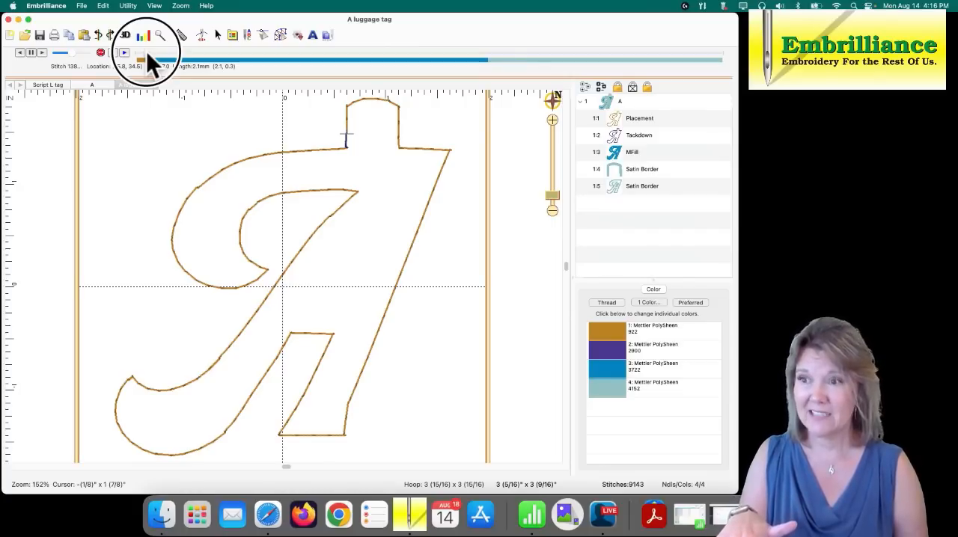
drag(146, 51, 163, 51)
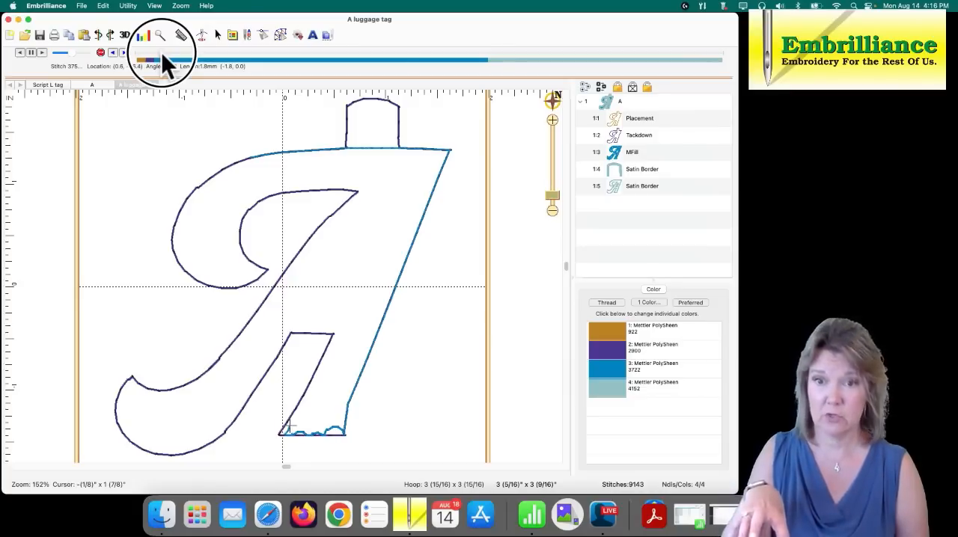
drag(165, 59, 155, 58)
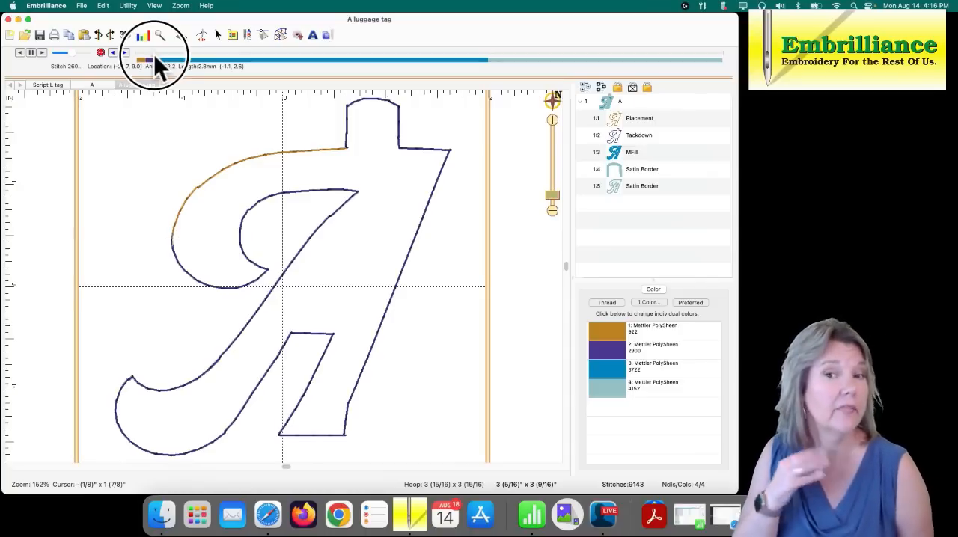
drag(153, 54, 154, 53)
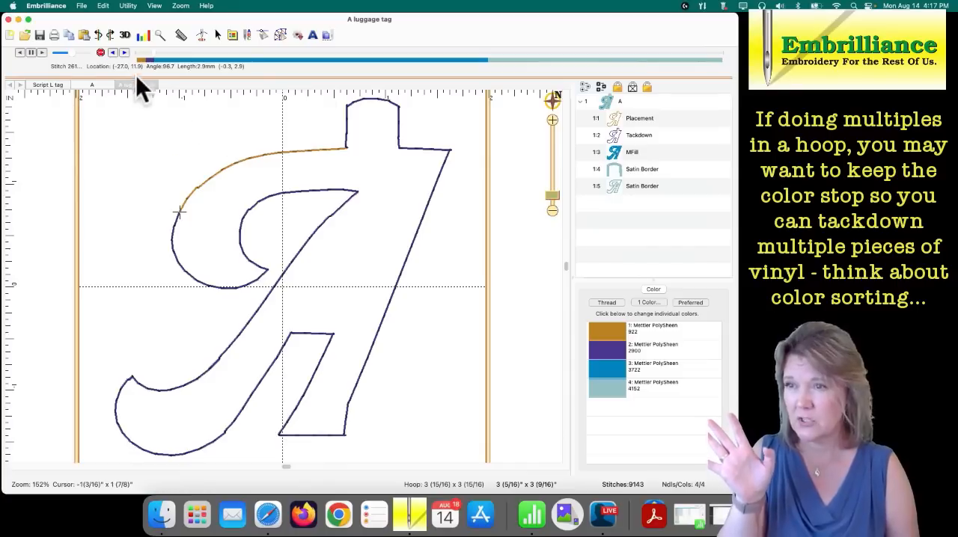
mouse_move(152, 53)
mouse_down()
mouse_move(357, 37)
mouse_move(722, 40)
mouse_up()
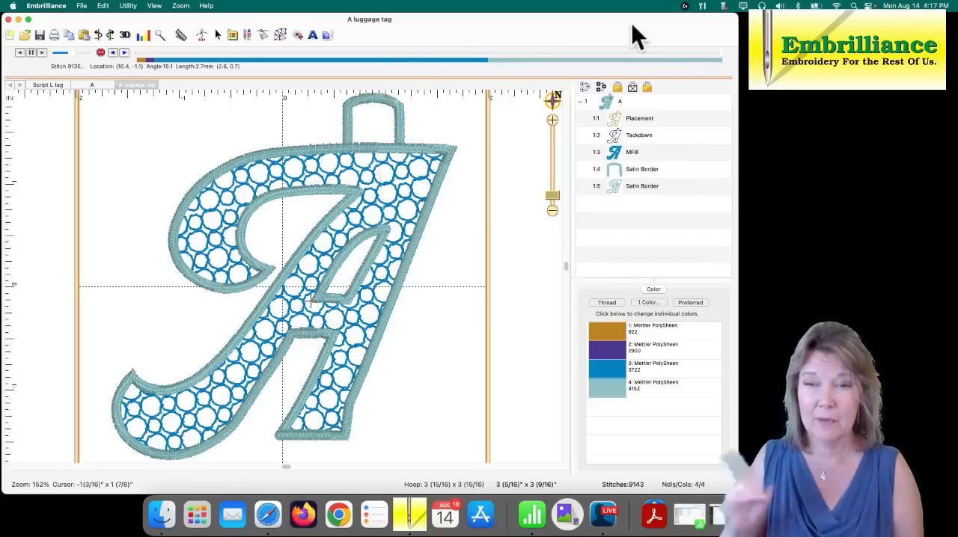
click(277, 32)
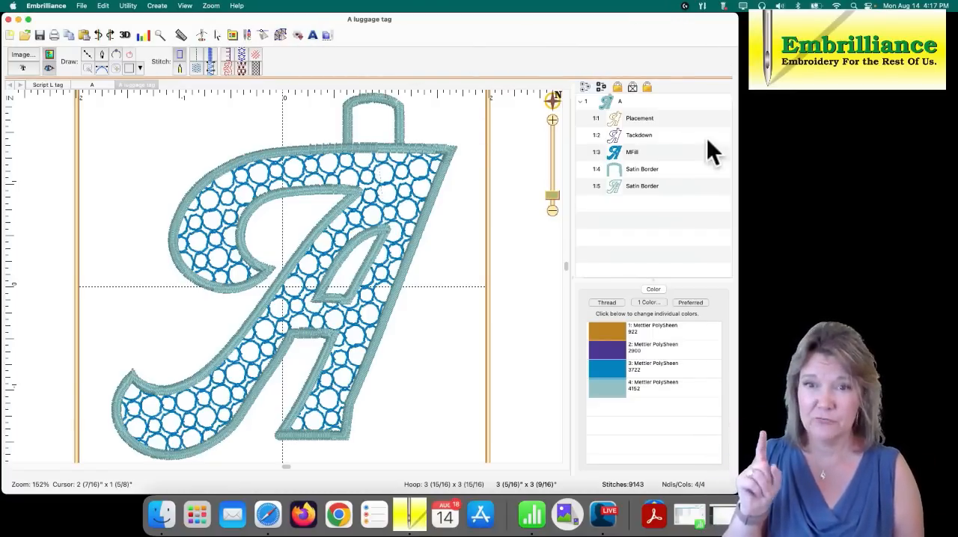
- Change the Tackdown outline and motif fill to the same thread color, Mettler PolySheen 2900, to remove the stop between them
click(620, 135)
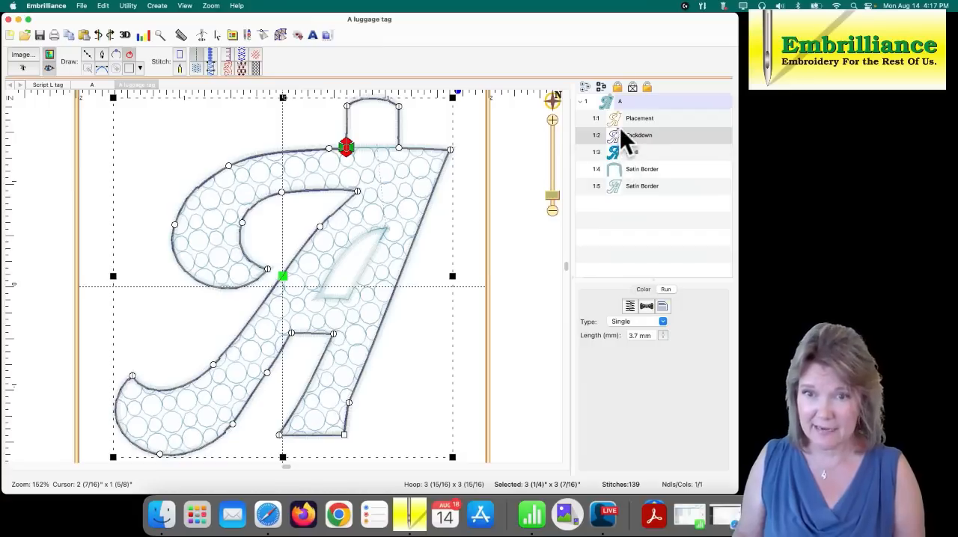
shift+click(622, 149)
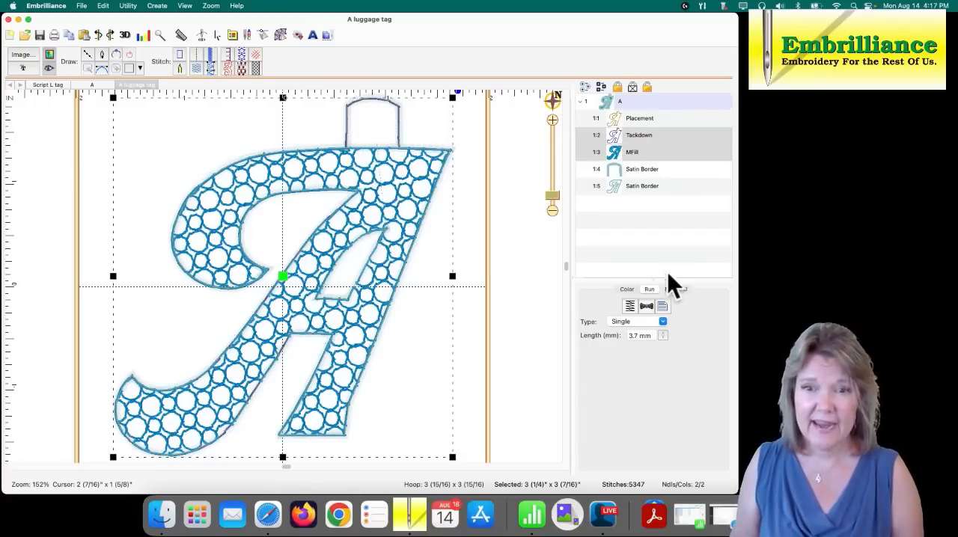
click(627, 290)
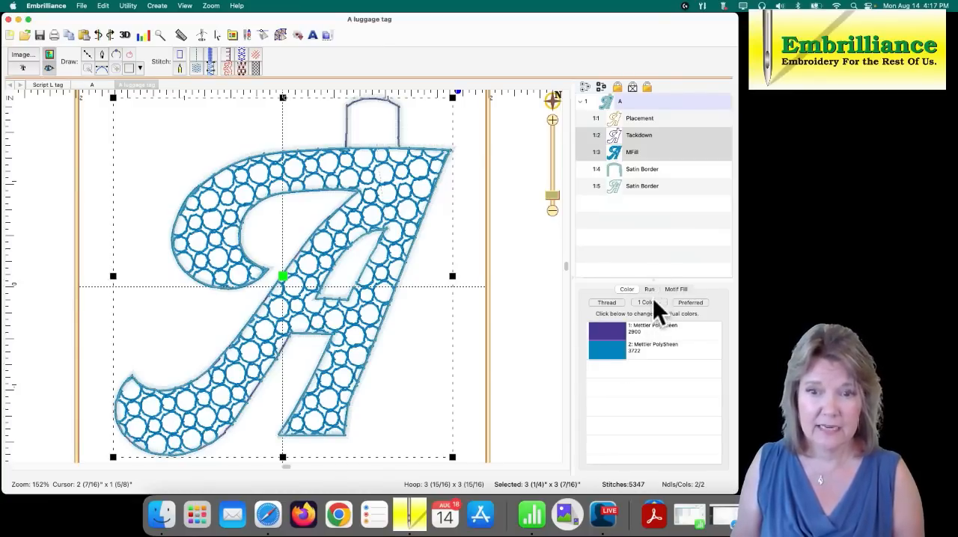
click(653, 303)
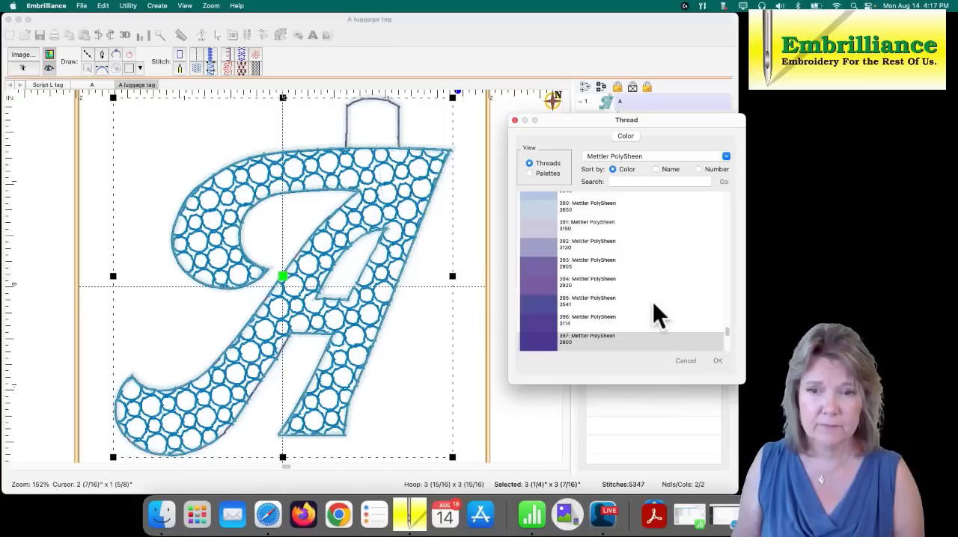
click(566, 343)
click(715, 360)
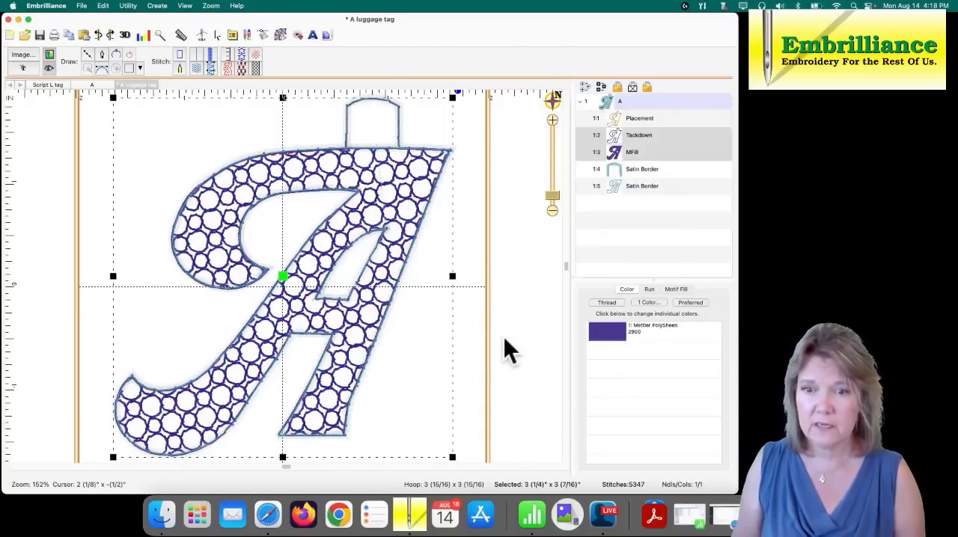
- Move the Tackdown run's stop point to the motif fill's start point on the letter's upper left curve
click(613, 138)
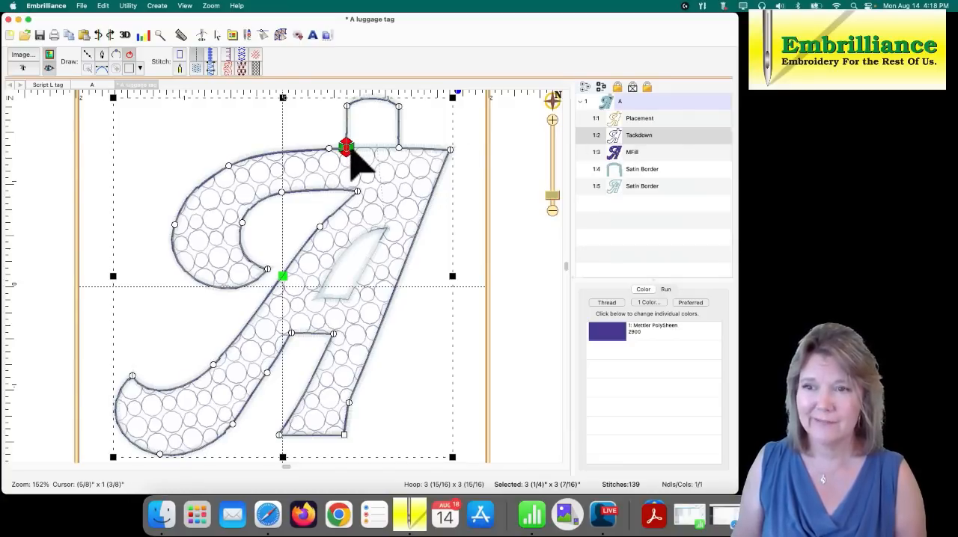
click(624, 154)
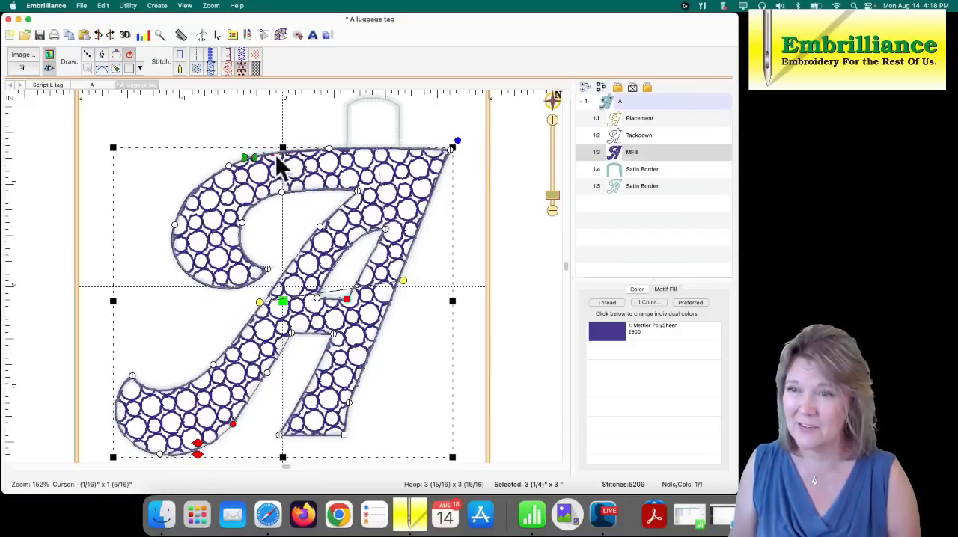
click(619, 138)
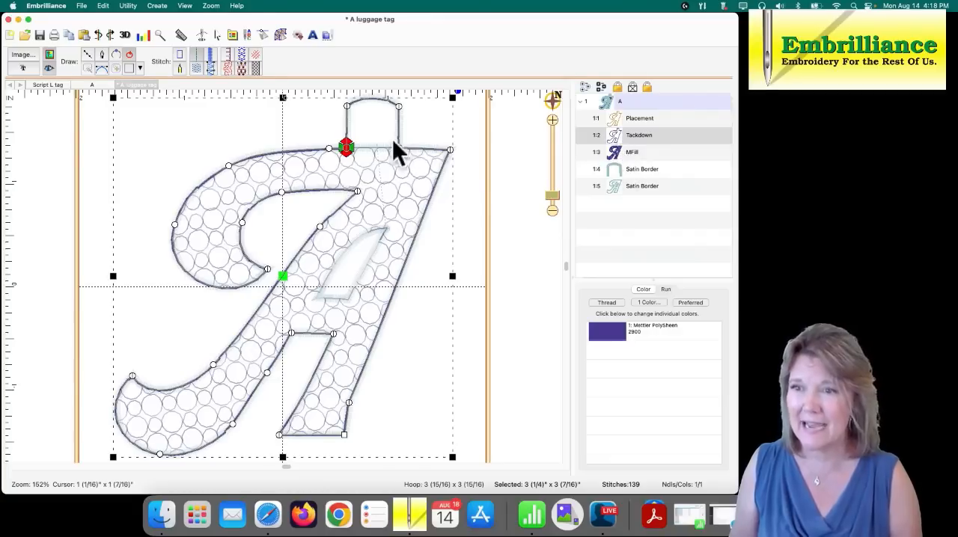
mouse_move(349, 142)
mouse_down()
mouse_move(342, 156)
mouse_move(235, 171)
mouse_move(253, 166)
mouse_up()
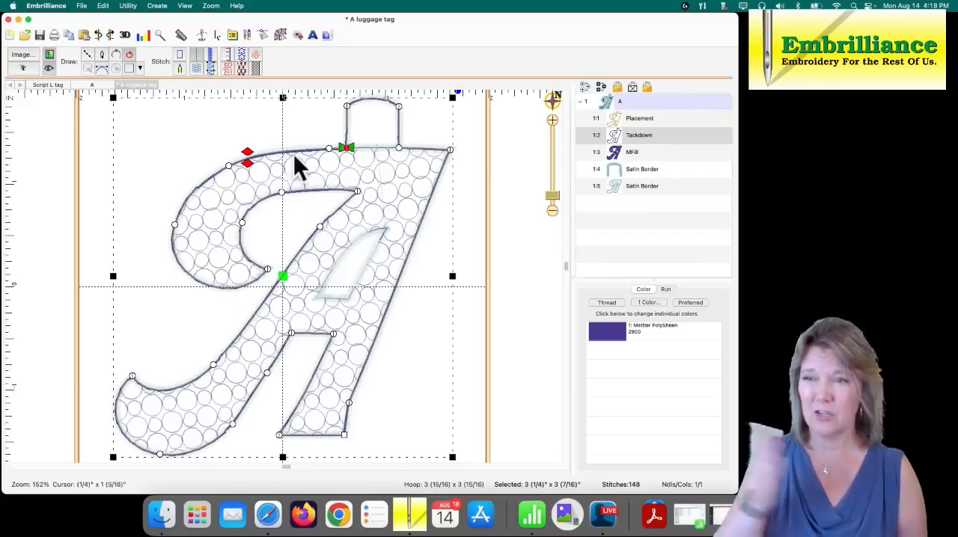
click(464, 187)
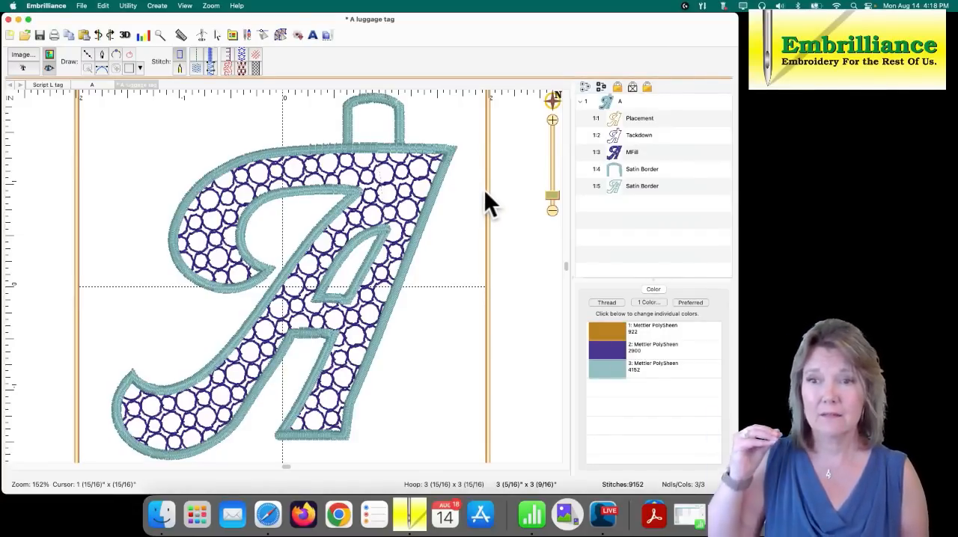
- Check the stitch and underlay settings of both satin borders
click(624, 169)
shift+click(625, 188)
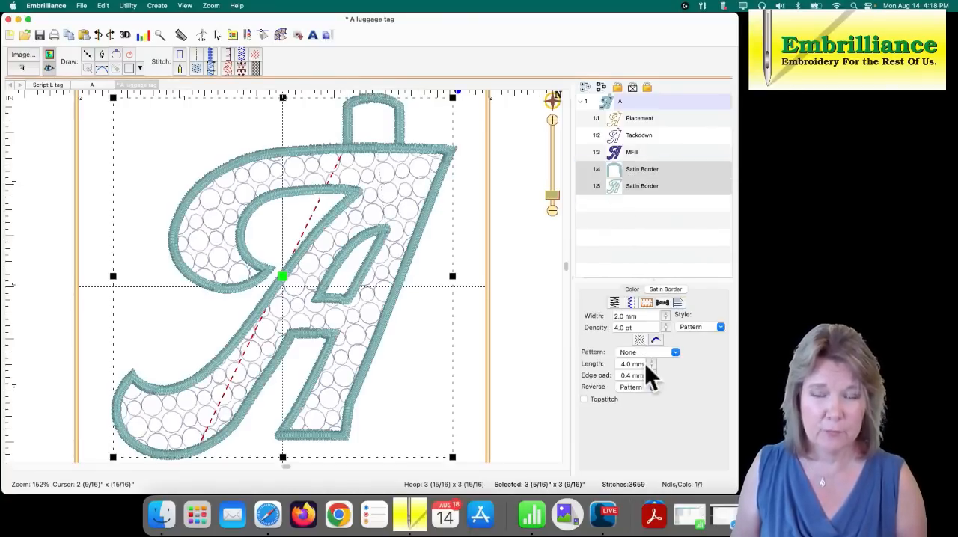
click(631, 303)
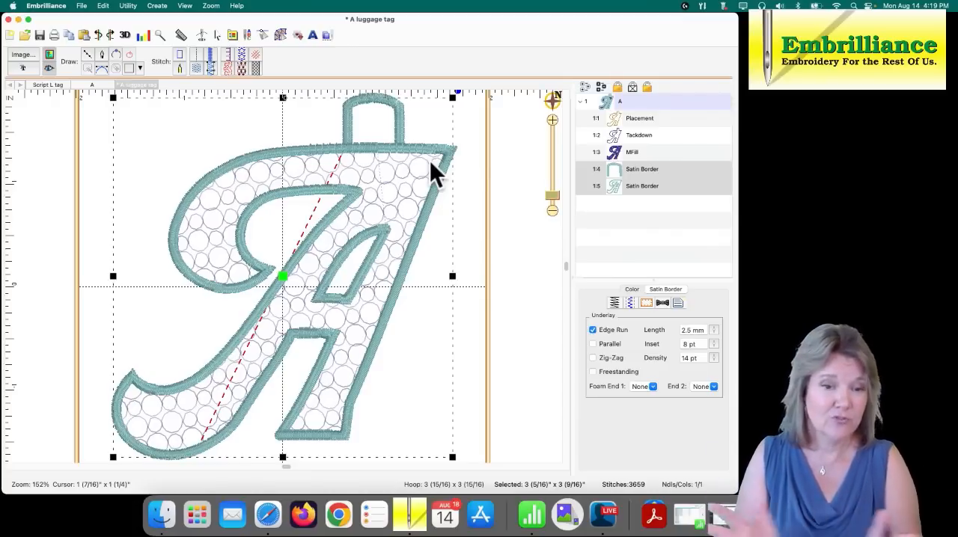
click(477, 146)
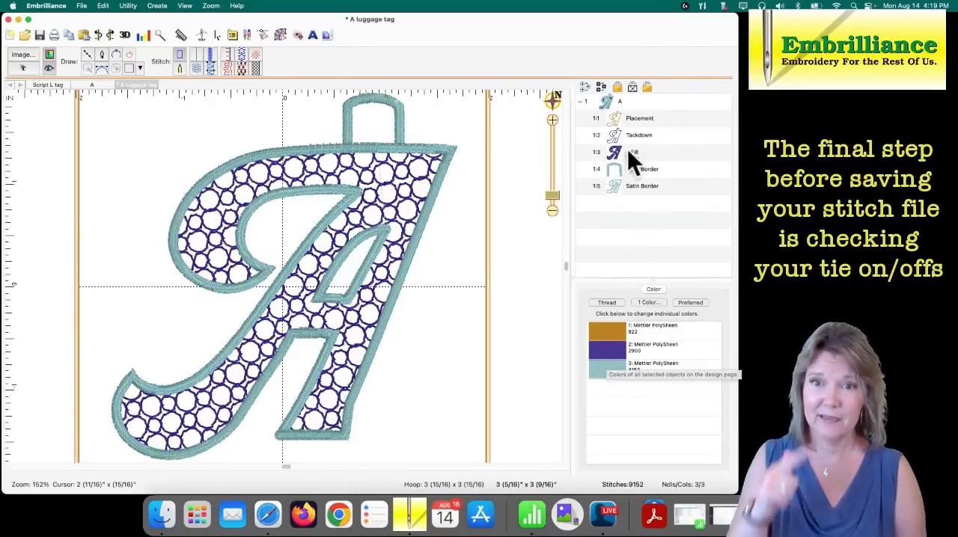
- Enable ties at entry and exit on the Placement run, and only the tie at entry on the Tackdown run
click(622, 121)
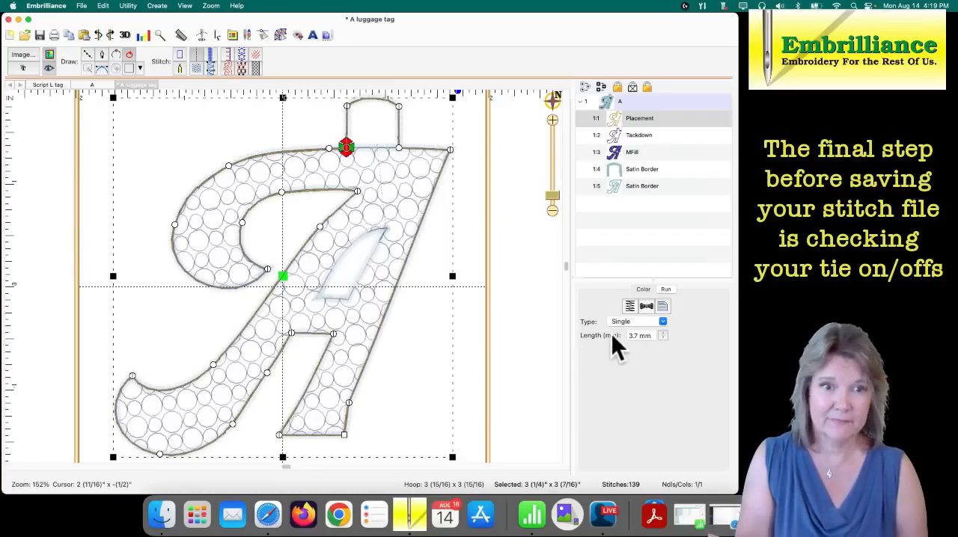
click(648, 306)
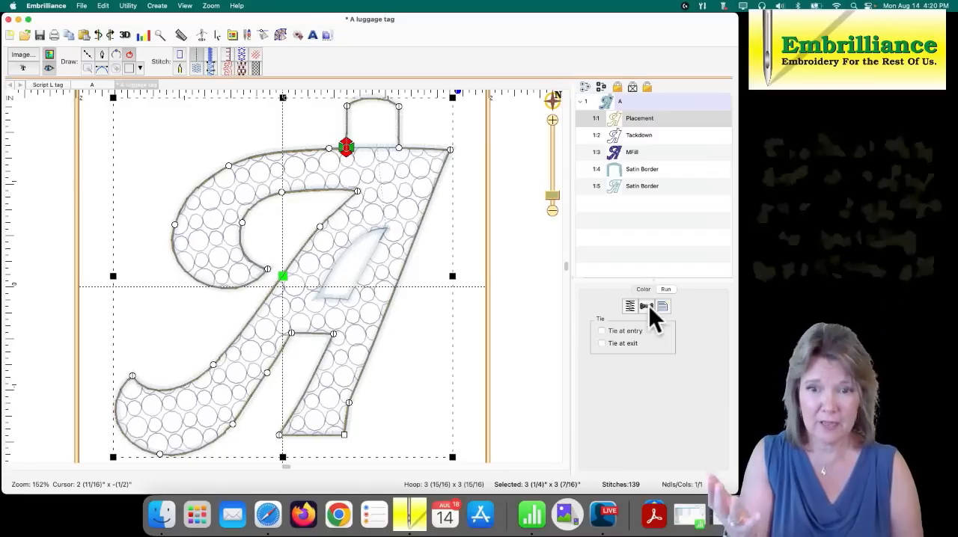
click(611, 332)
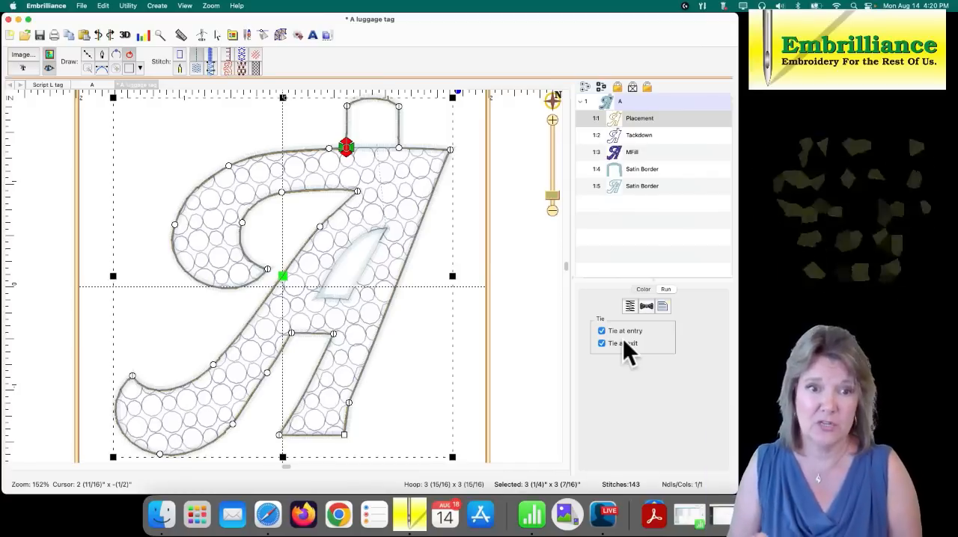
click(643, 136)
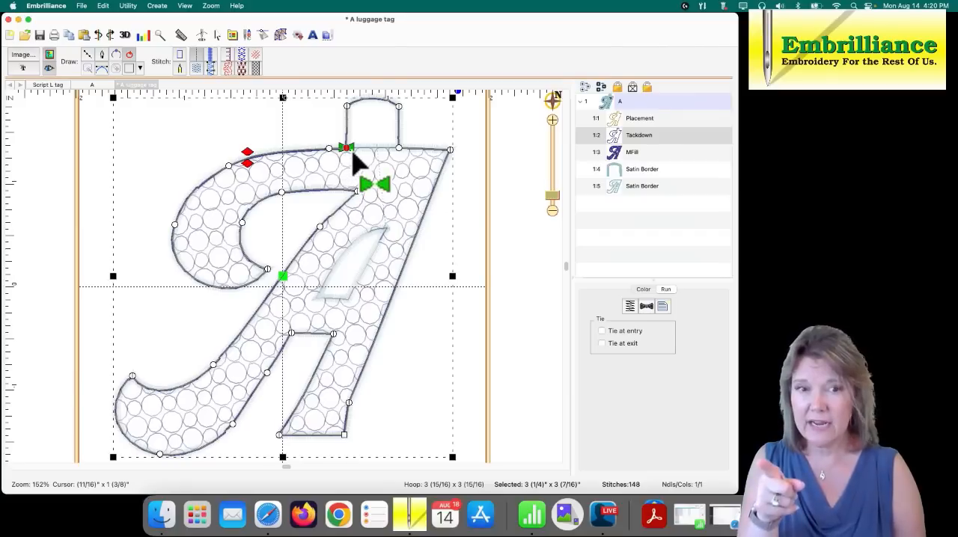
click(601, 331)
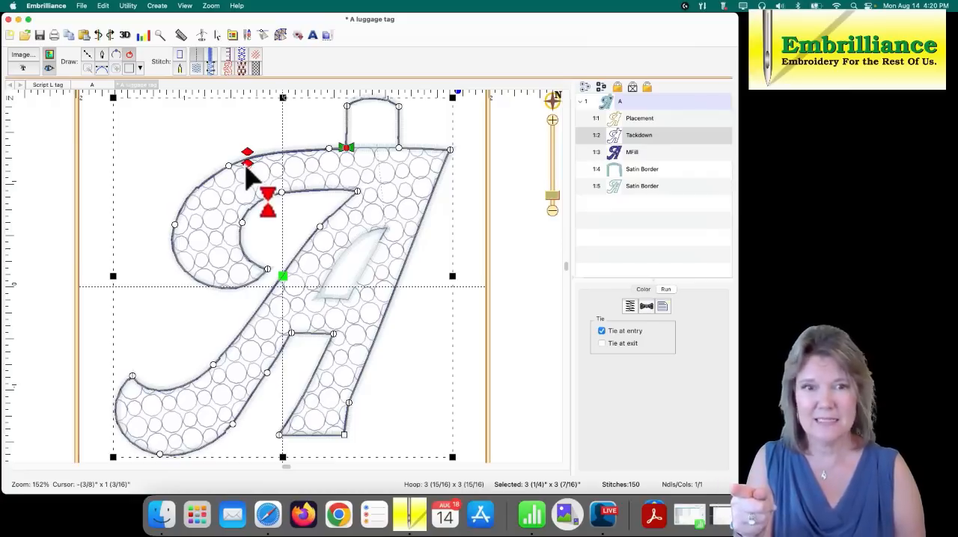
- Enable only the tie at exit on the letter's motif fill
click(625, 151)
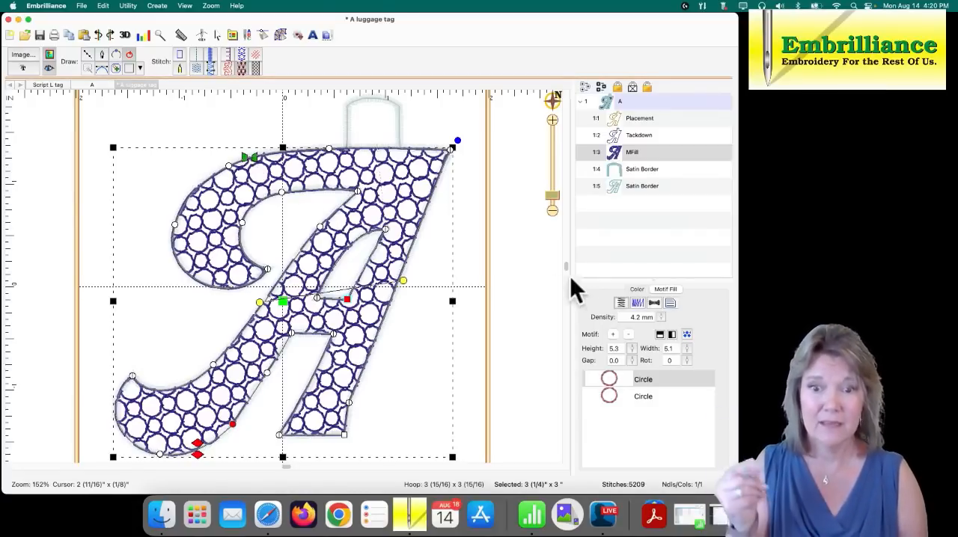
click(655, 301)
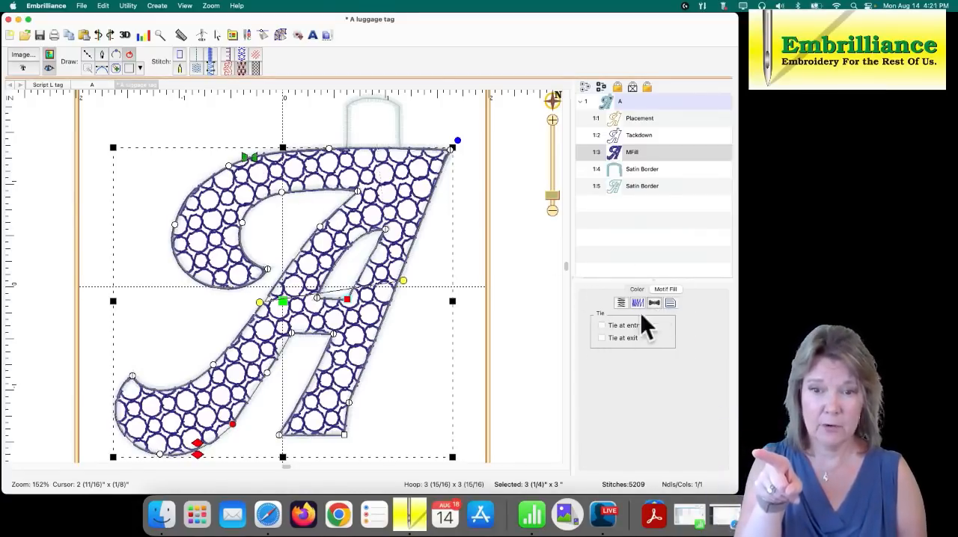
click(602, 338)
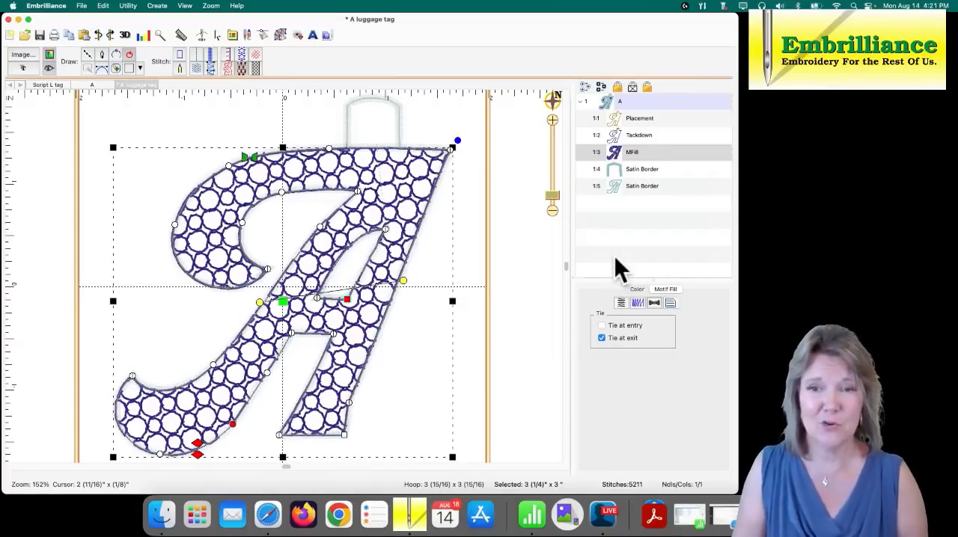
- Keep the tie at entry and turn off the tie at exit on the tag loop's satin border
click(620, 171)
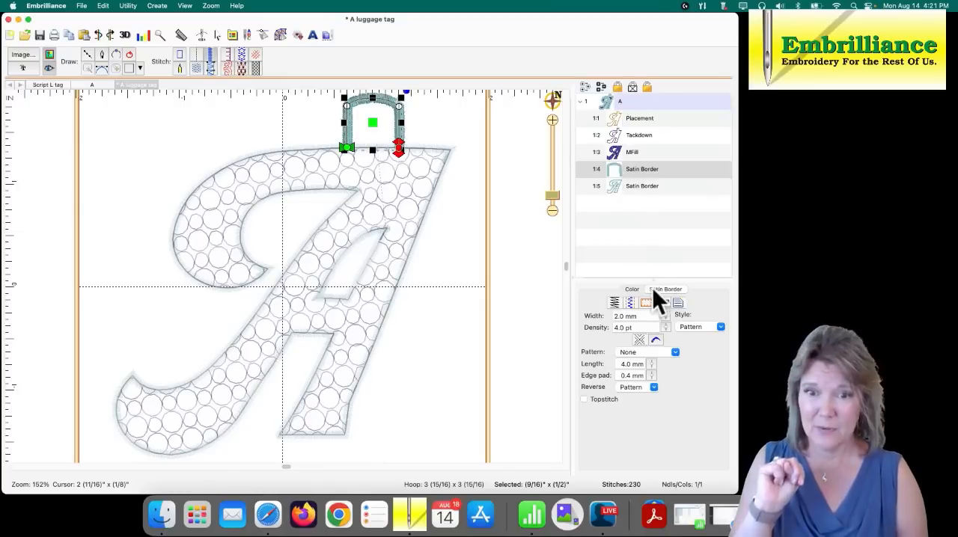
click(663, 303)
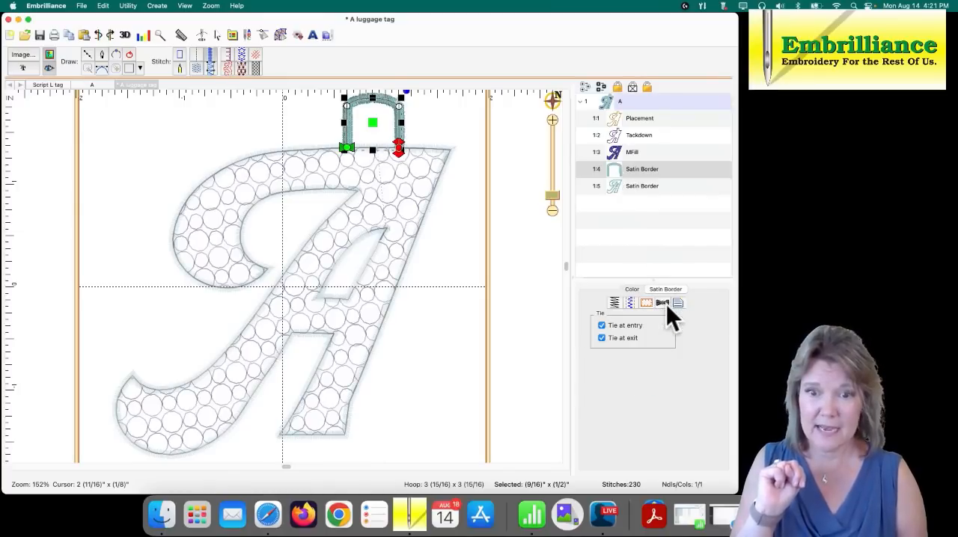
click(602, 338)
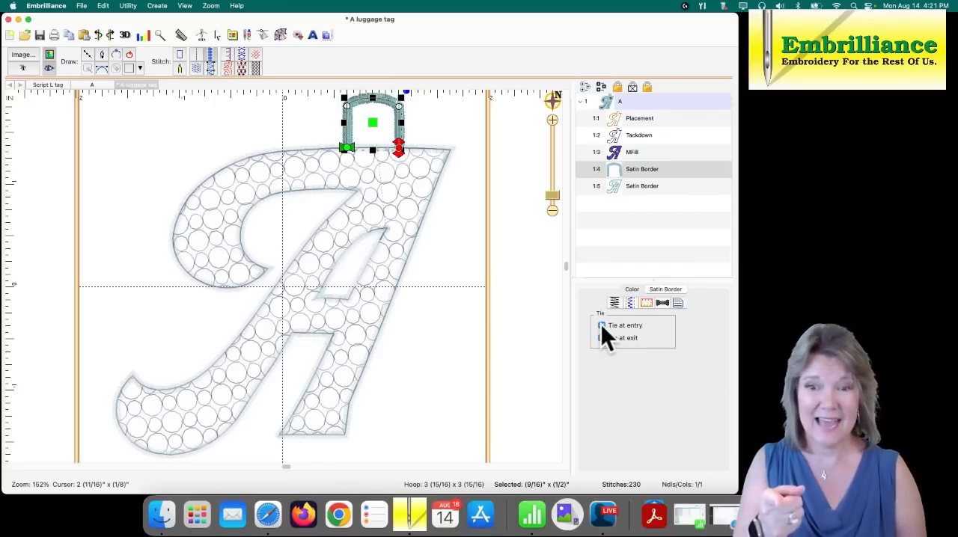
click(600, 325)
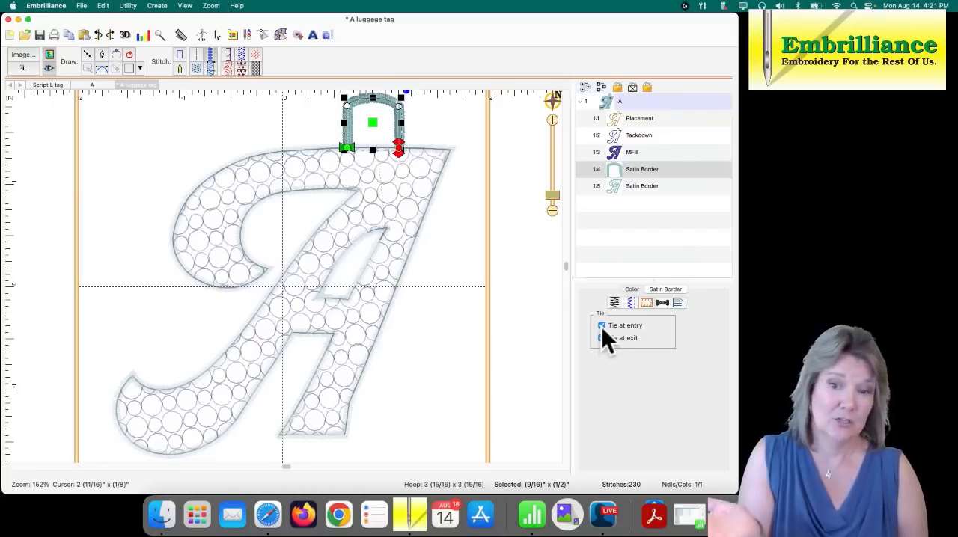
click(602, 337)
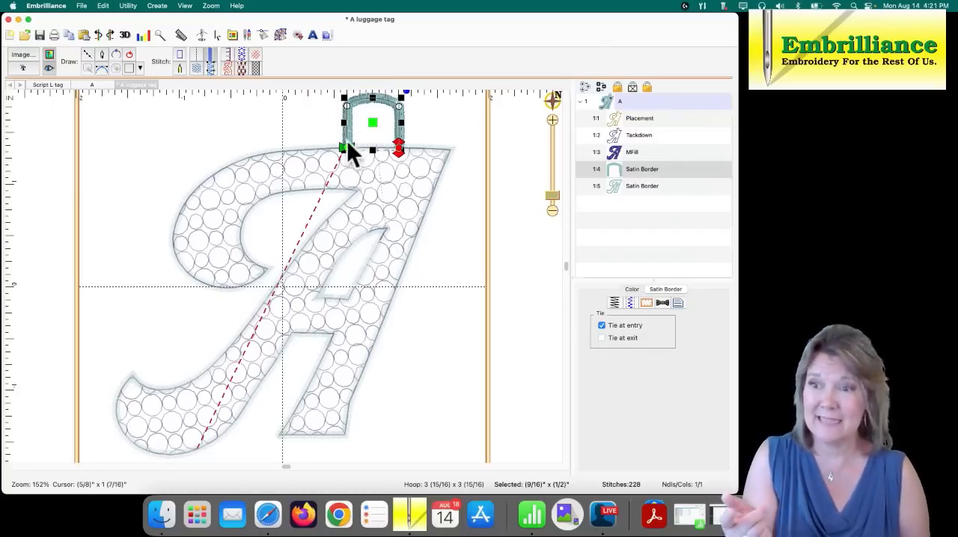
- Turn off the tie at entry on the letter's satin border, keeping the tie at exit, and deselect it
click(615, 190)
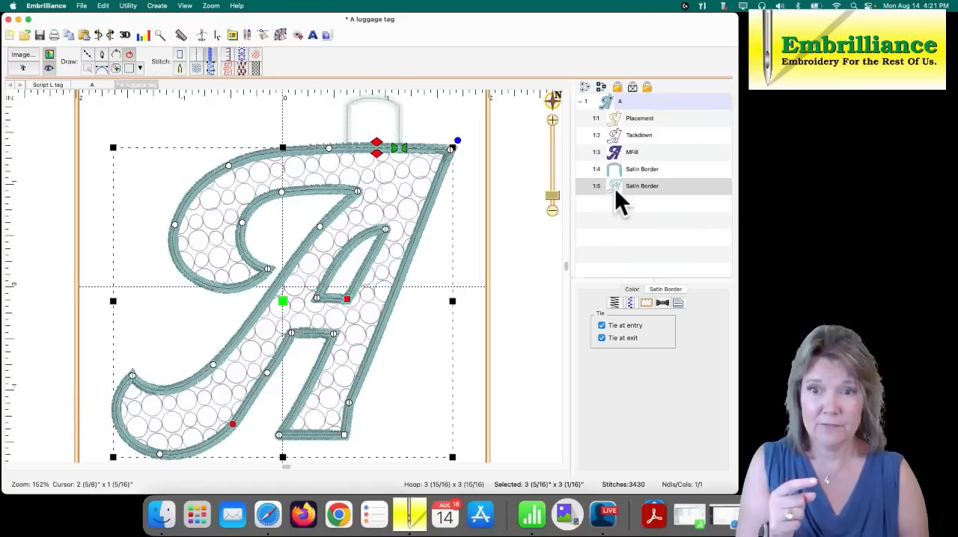
click(601, 326)
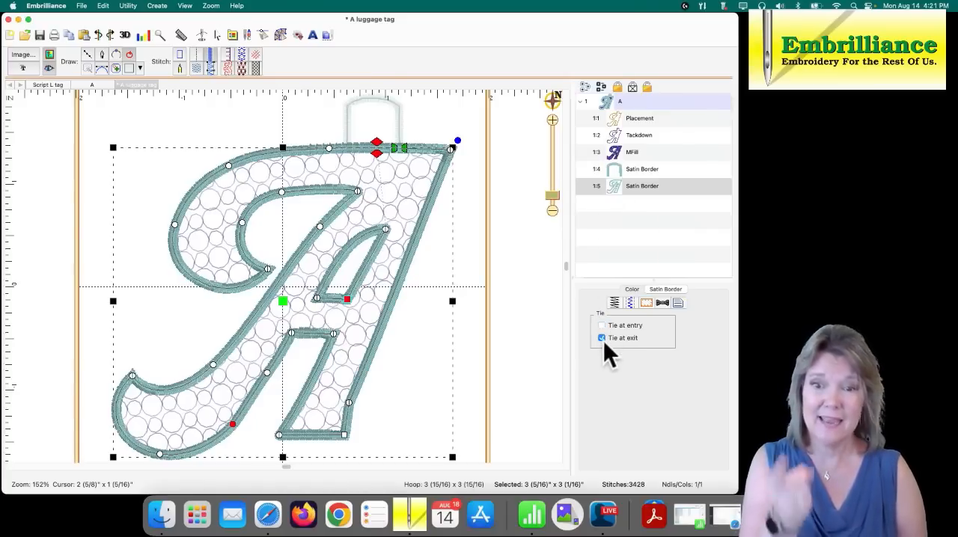
click(550, 332)
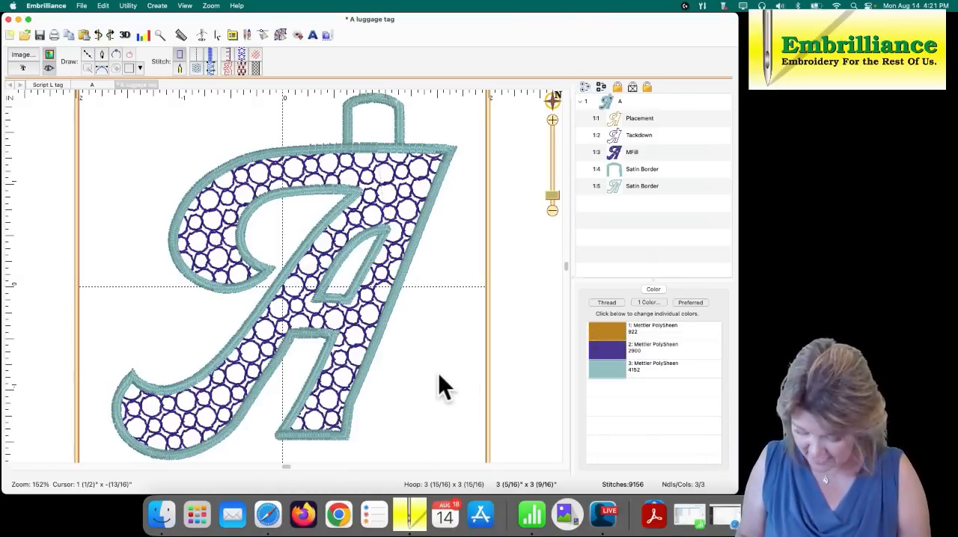
- Save the working file, and save a VP3 stitch file named A luggage tag in the Luggage Tag folder
key(super+s)
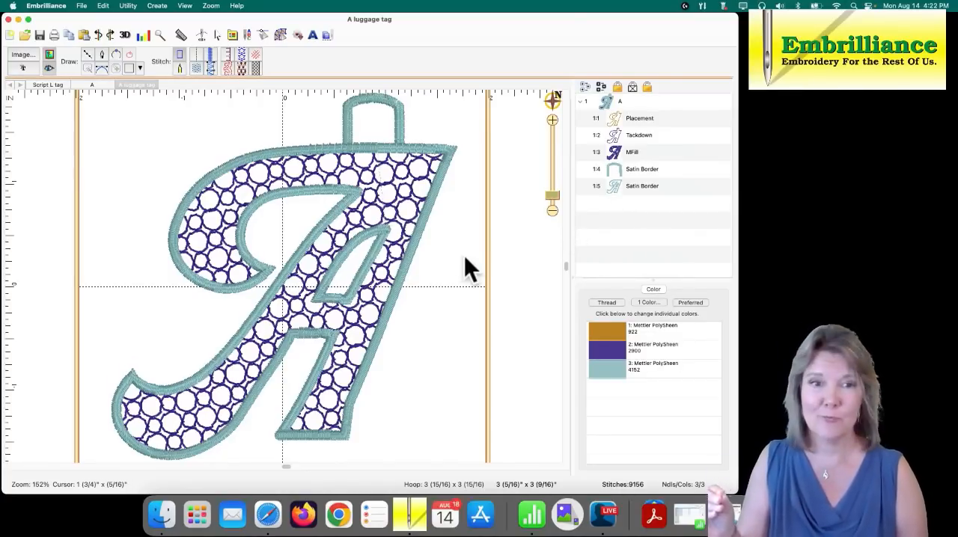
click(82, 7)
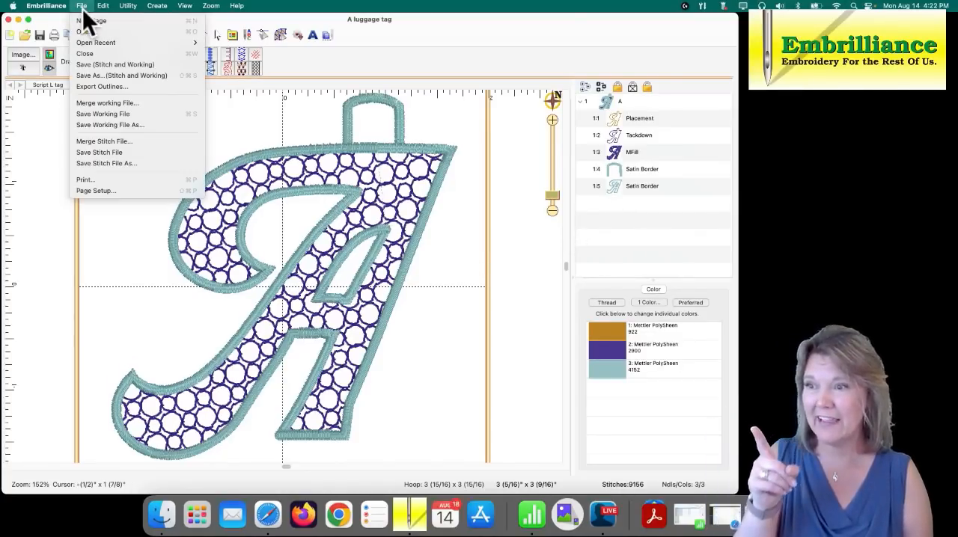
click(128, 164)
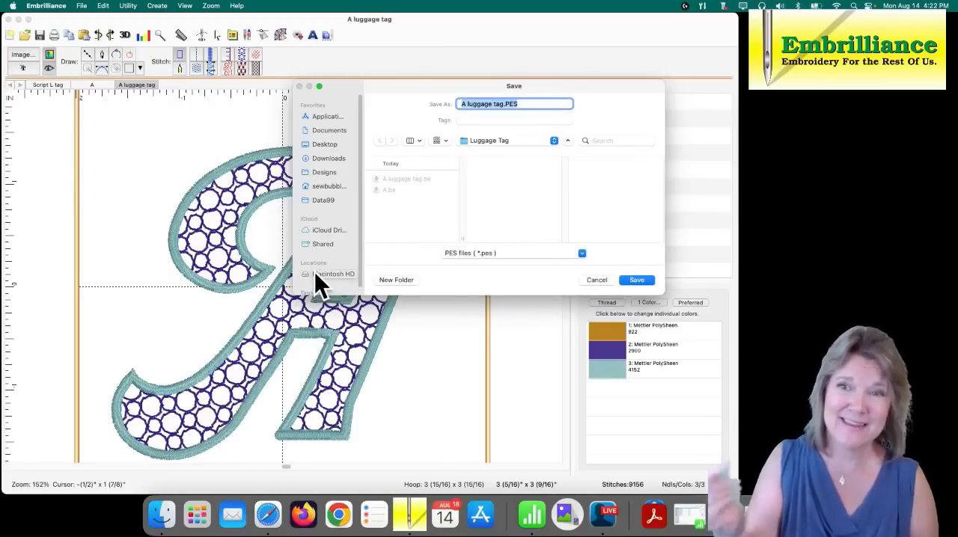
click(584, 254)
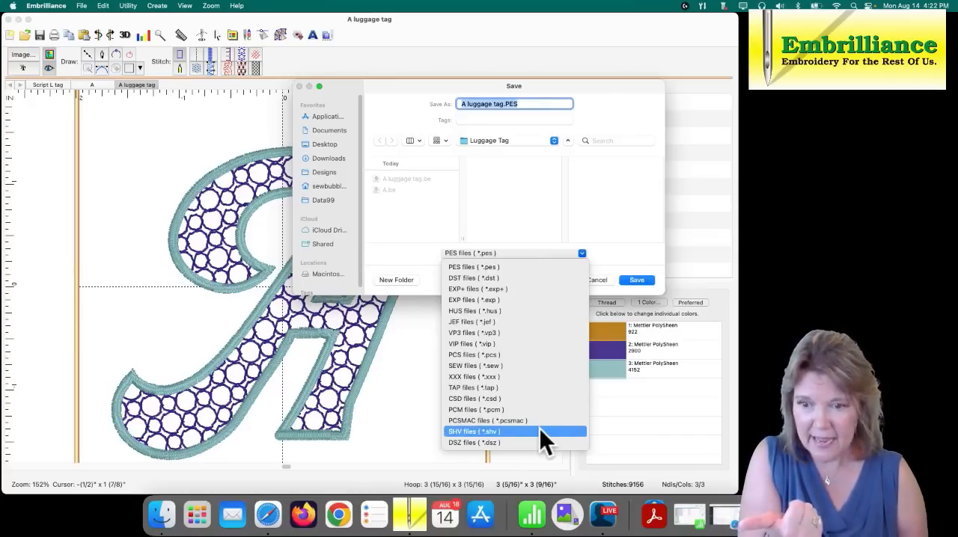
click(508, 332)
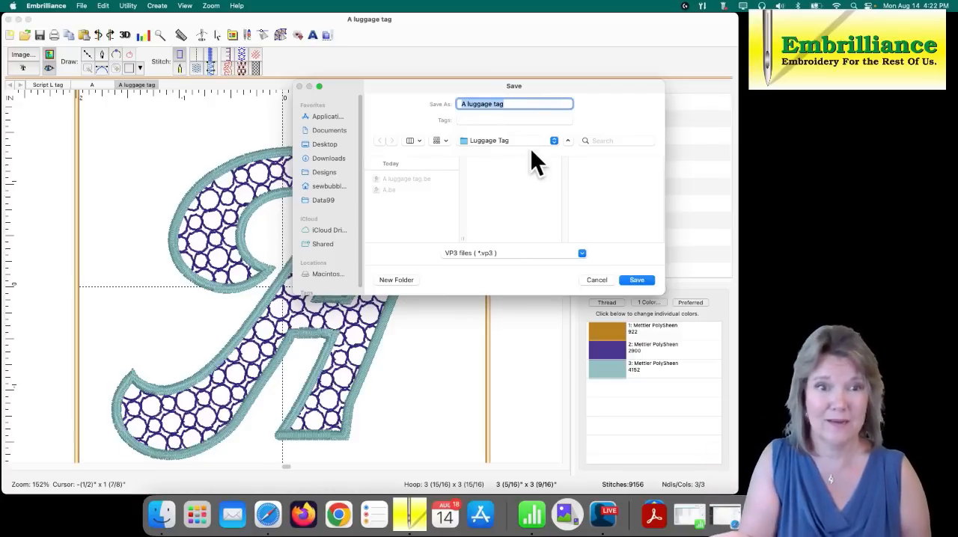
click(632, 282)
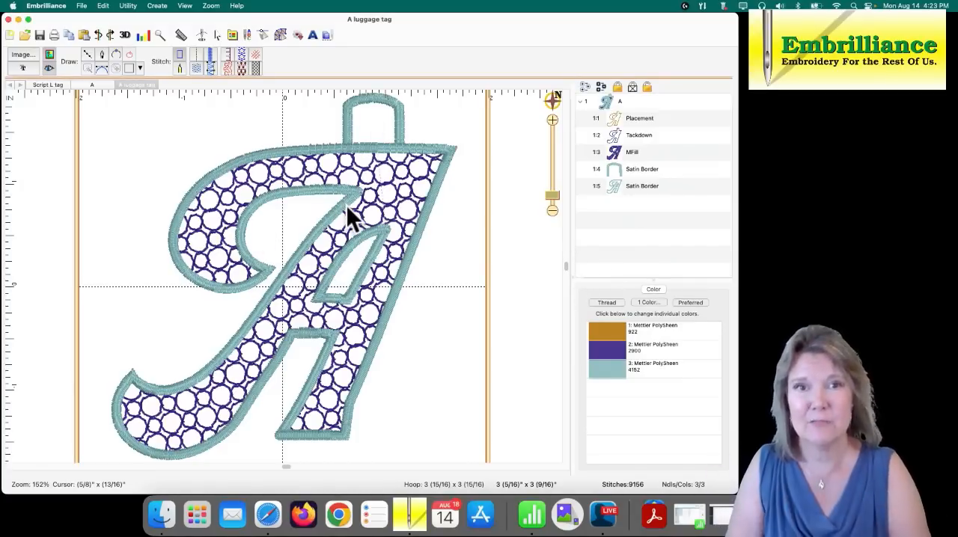
- Close all three open design pages, including A luggage tag and Script L tag
click(120, 82)
click(76, 84)
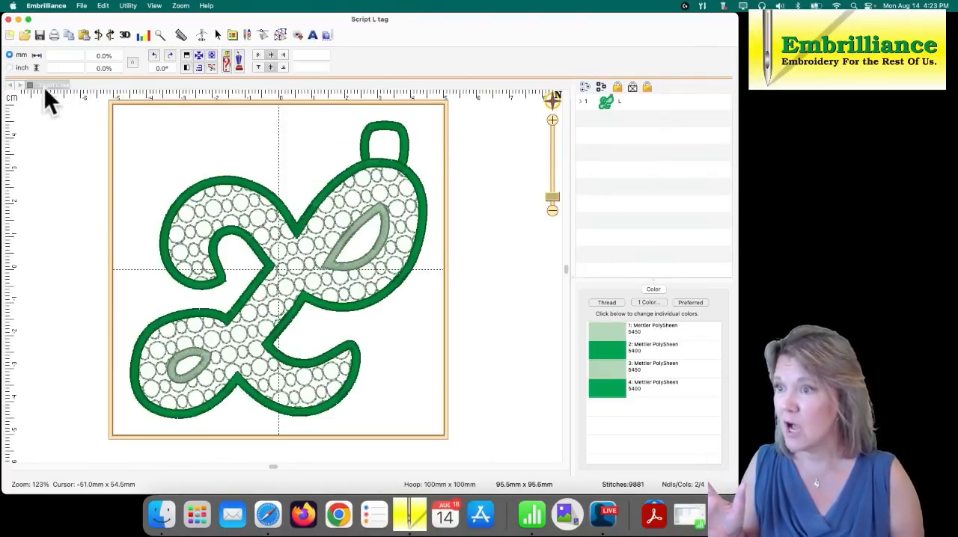
click(30, 84)
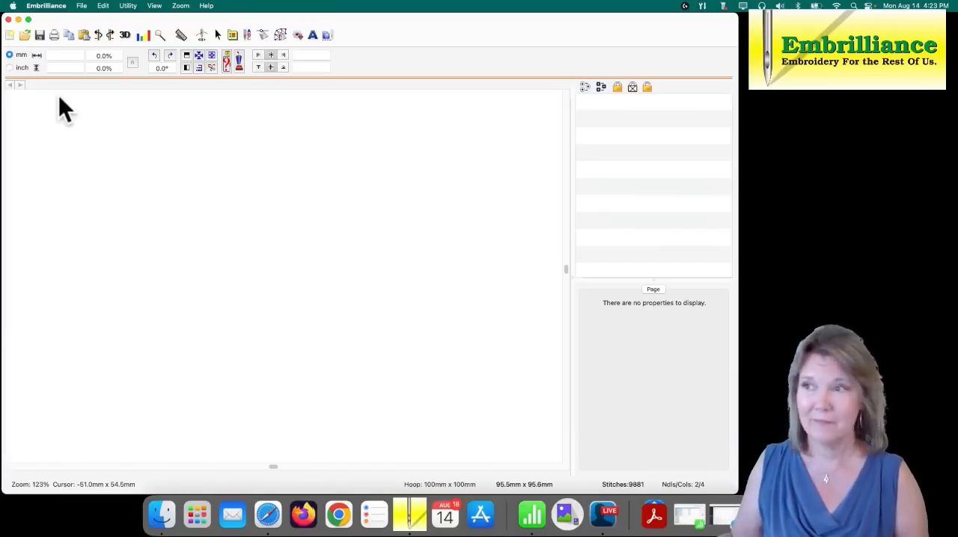
- Open the working file A luggage tag.be from the Luggage Tag folder
click(24, 36)
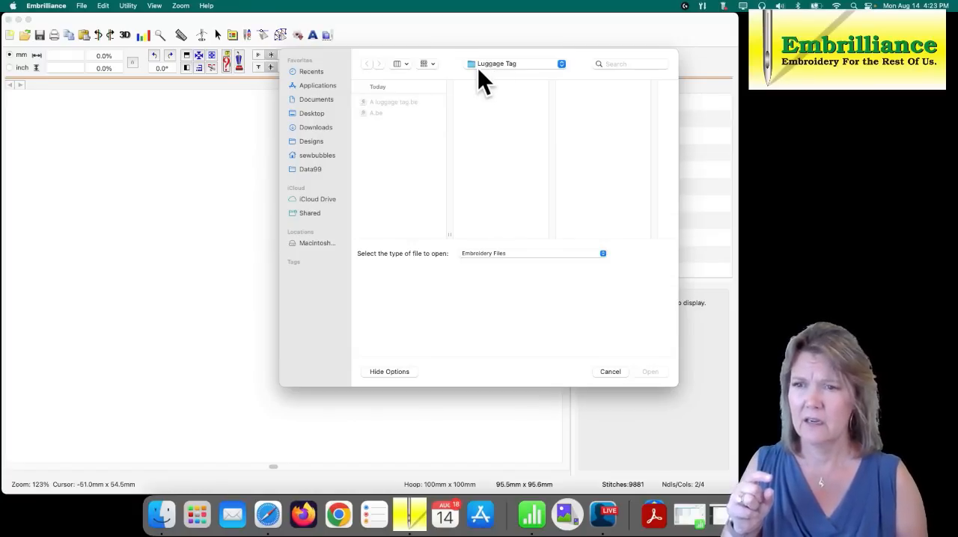
click(405, 105)
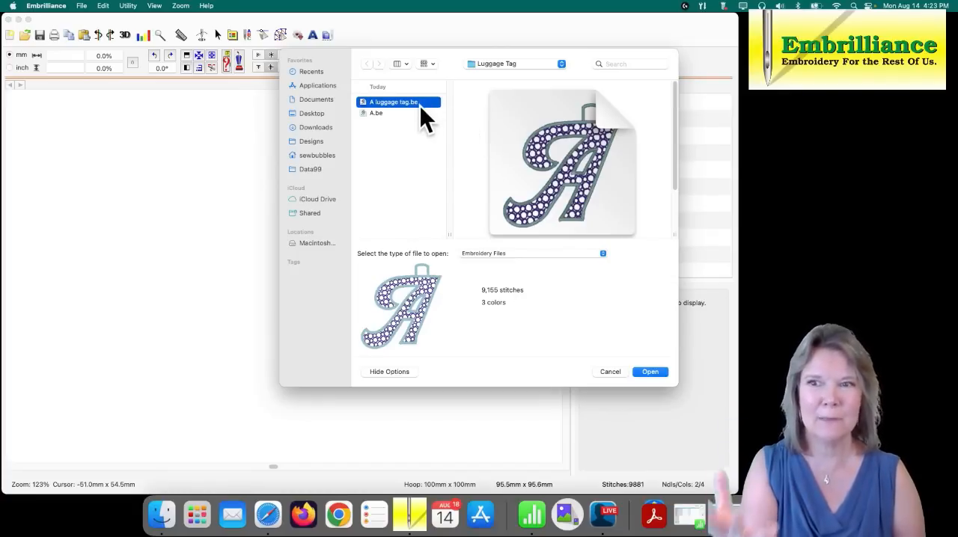
click(652, 371)
- Expand the letter A design into its objects, switch to Create mode and inspect the motif fill's editable properties
click(585, 102)
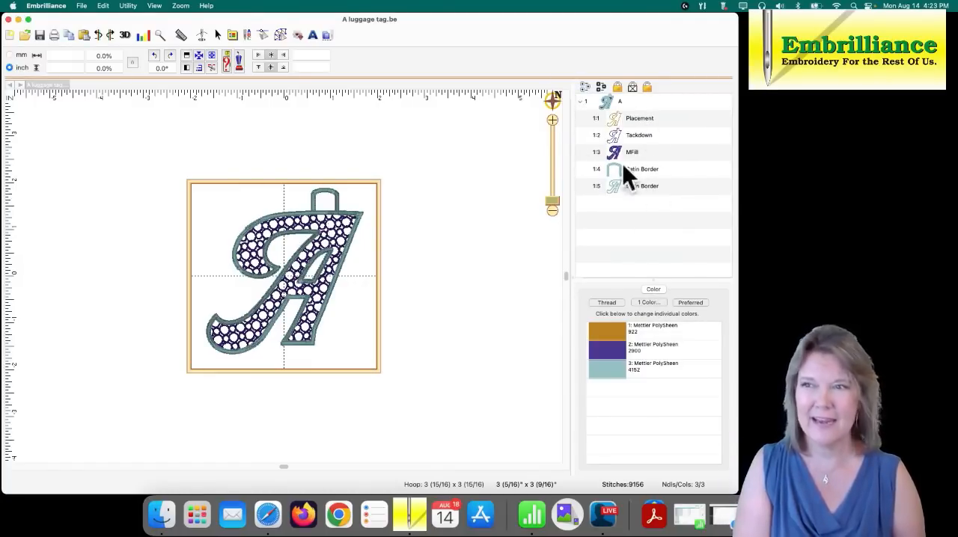
click(279, 33)
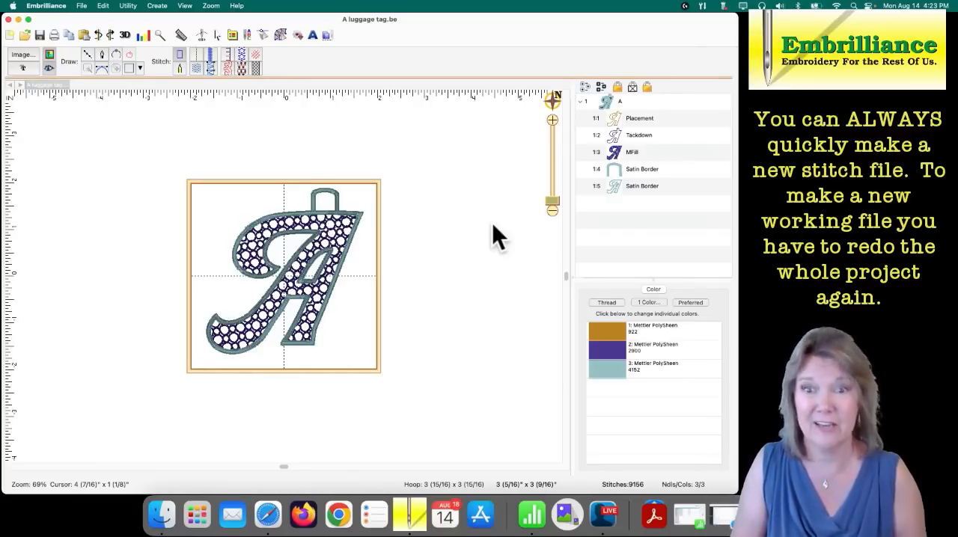
click(615, 153)
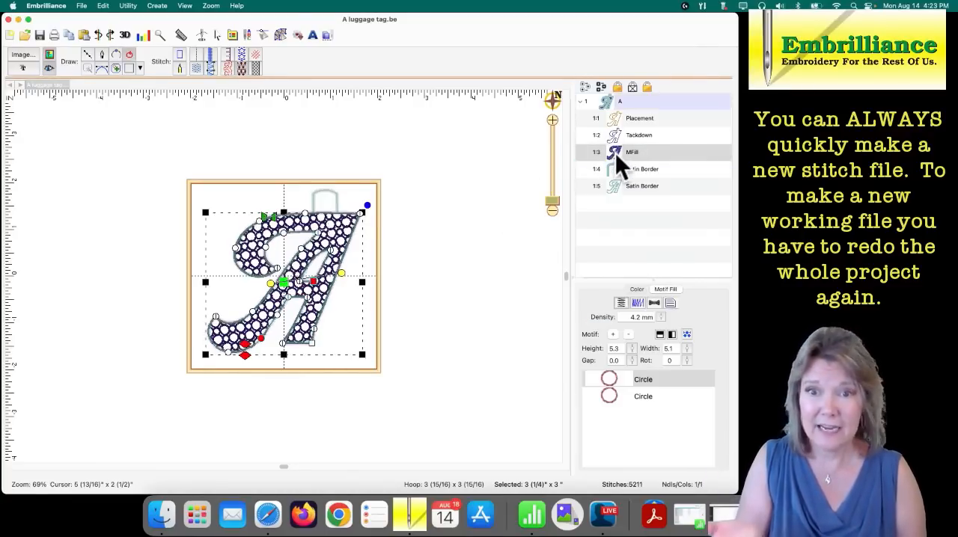